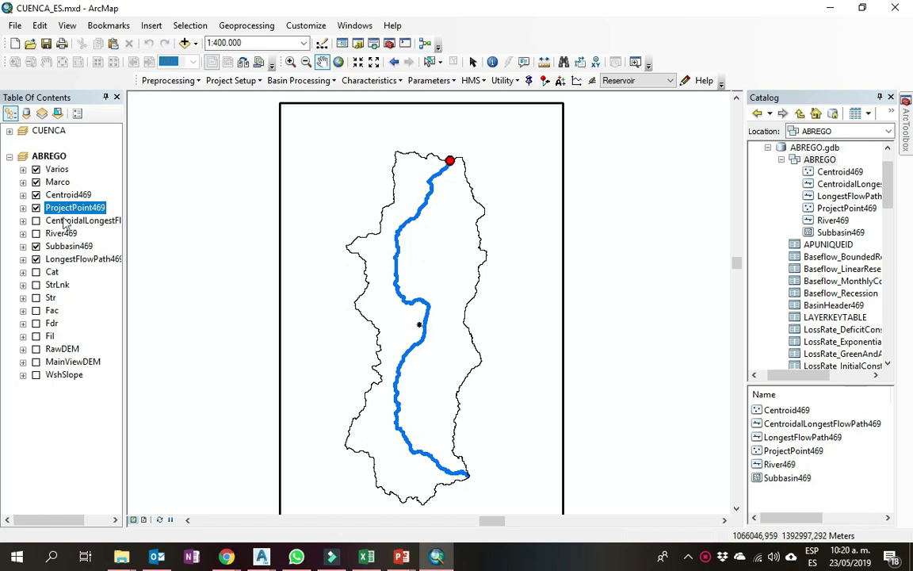
Expand the Subbasin469 layer's symbol, toggle the layer's display off and on, and hide the Marco layer.
left_click(64, 246)
left_click(23, 246)
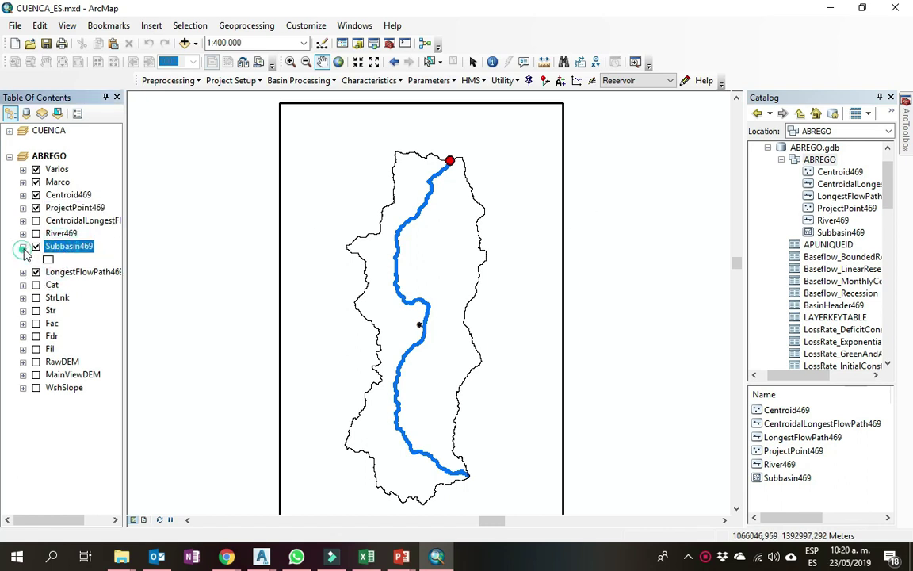
left_click(35, 247)
left_click(36, 247)
left_click(35, 181)
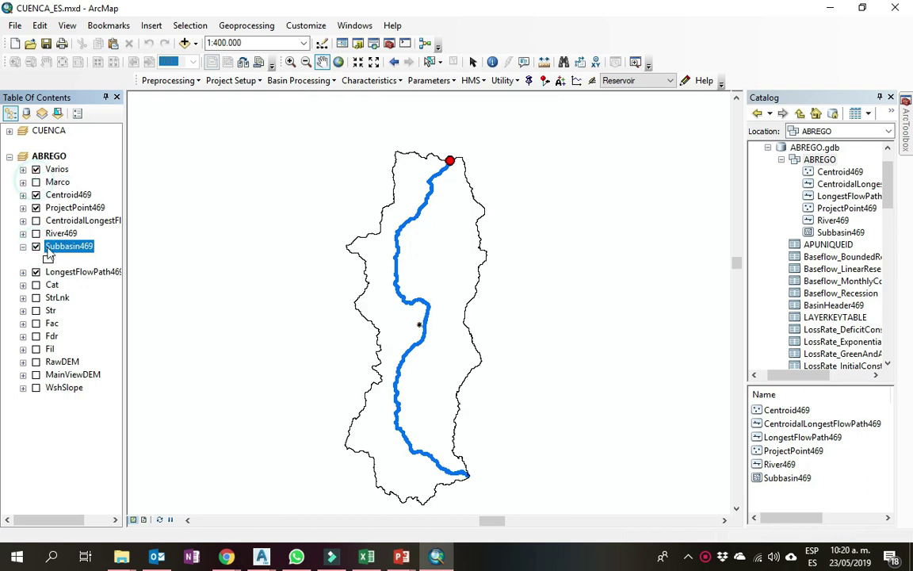
Toggle the Centroid469 and ProjectPoint469 layers off and on to locate them on the map, and hide the Varios layer.
left_click(62, 195)
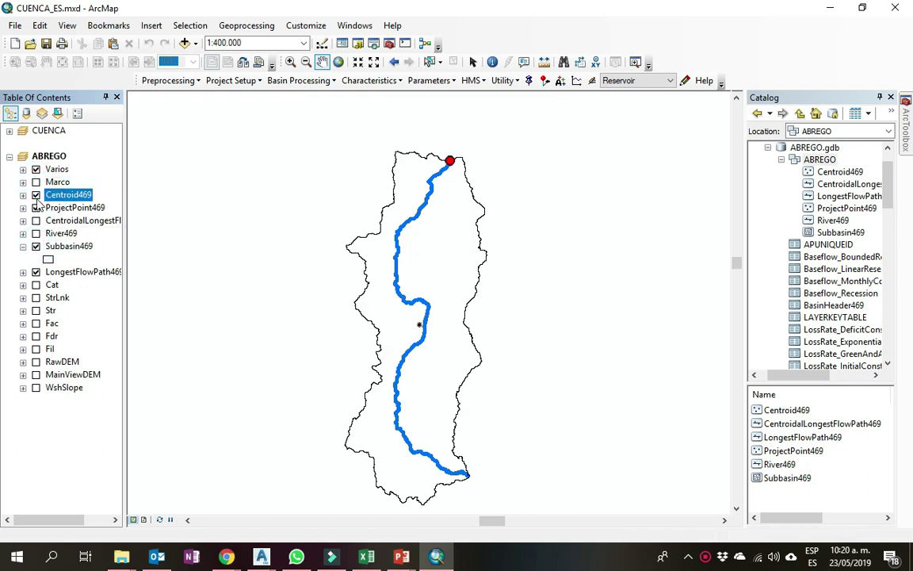
left_click(35, 195)
left_click(36, 195)
left_click(37, 209)
left_click(37, 209)
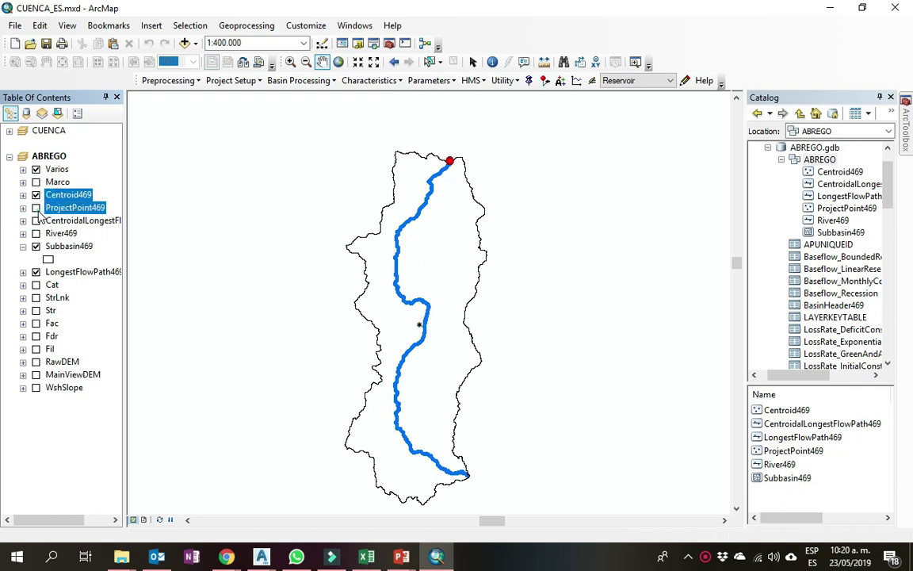
left_click(36, 170)
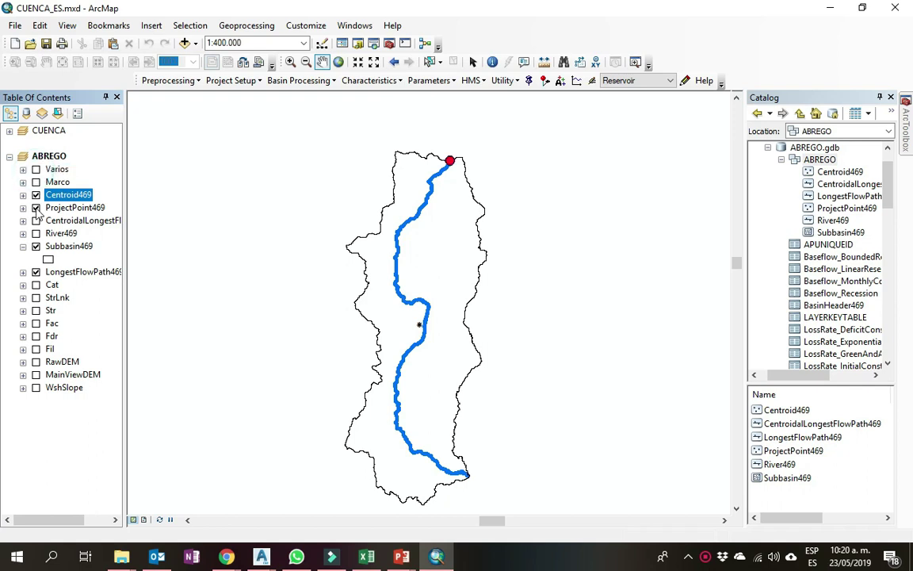
left_click(37, 209)
left_click(36, 208)
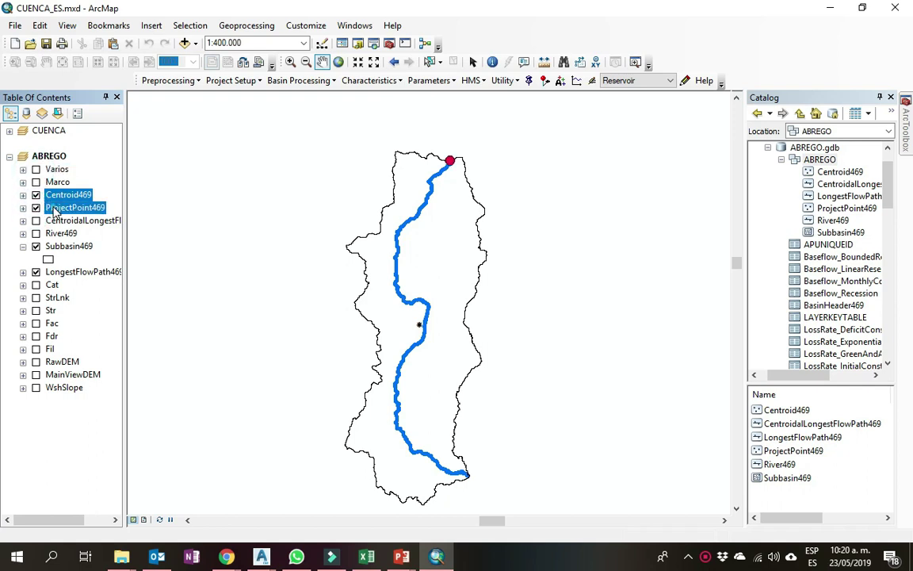
Examine the ProjectPoint469 layer's symbols and its attribute table, including the outlet point's name and description.
left_click(23, 208)
right_click(49, 207)
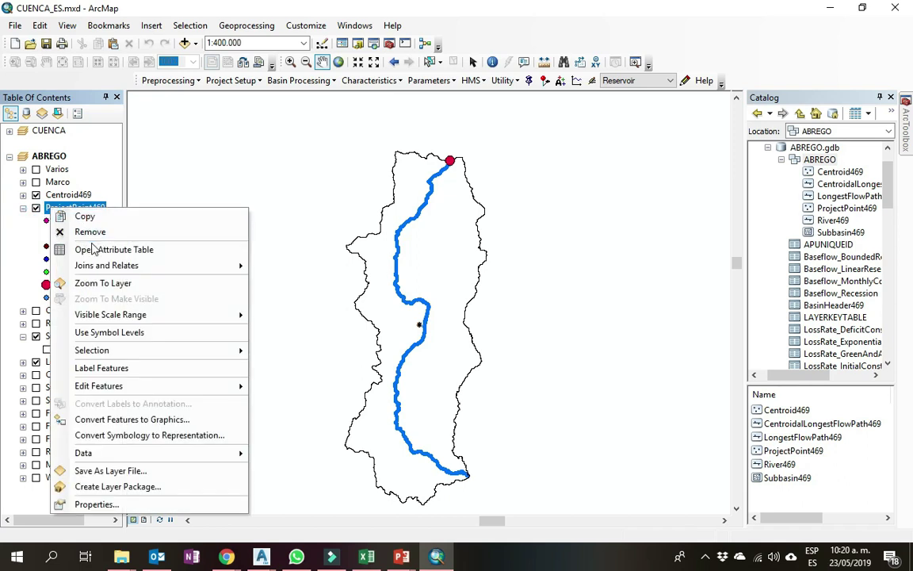
left_click(92, 246)
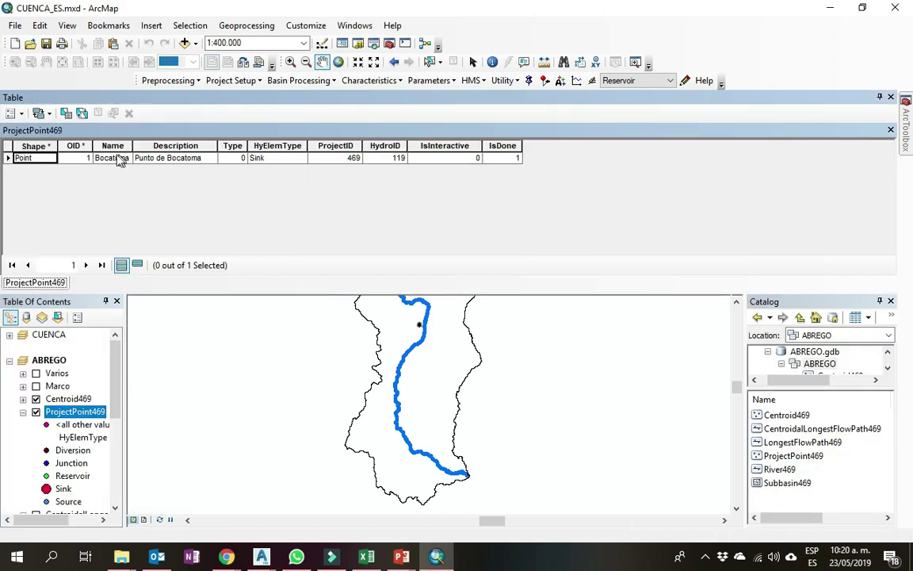
left_click(171, 158)
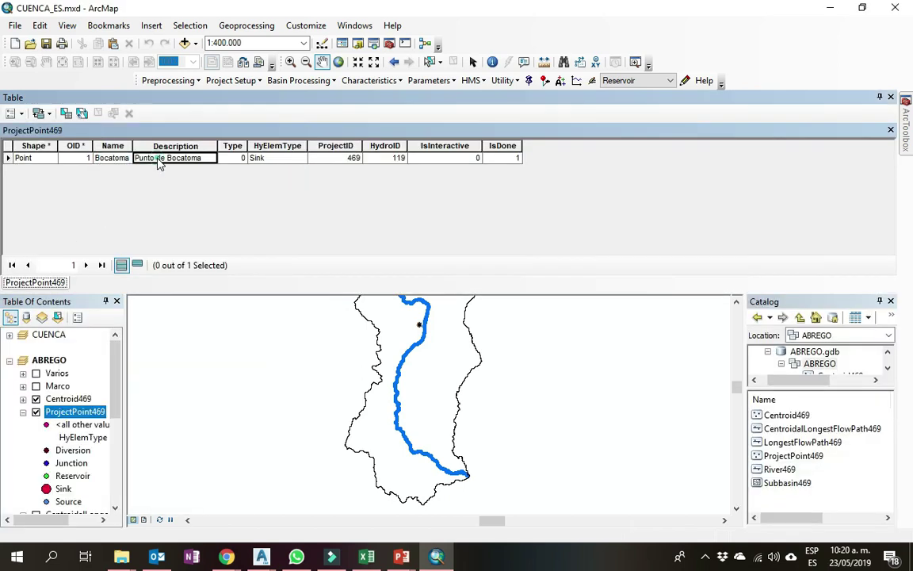
left_click(887, 127)
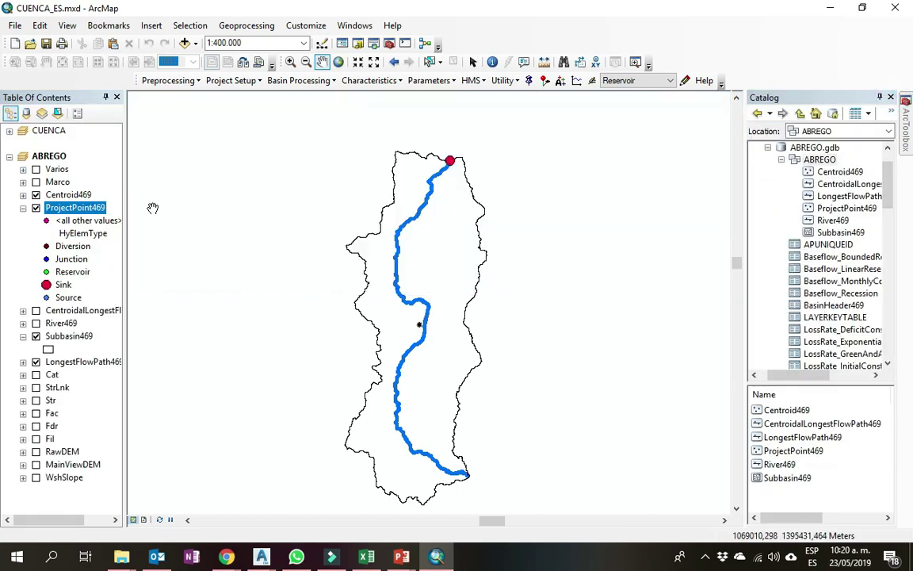
left_click(23, 208)
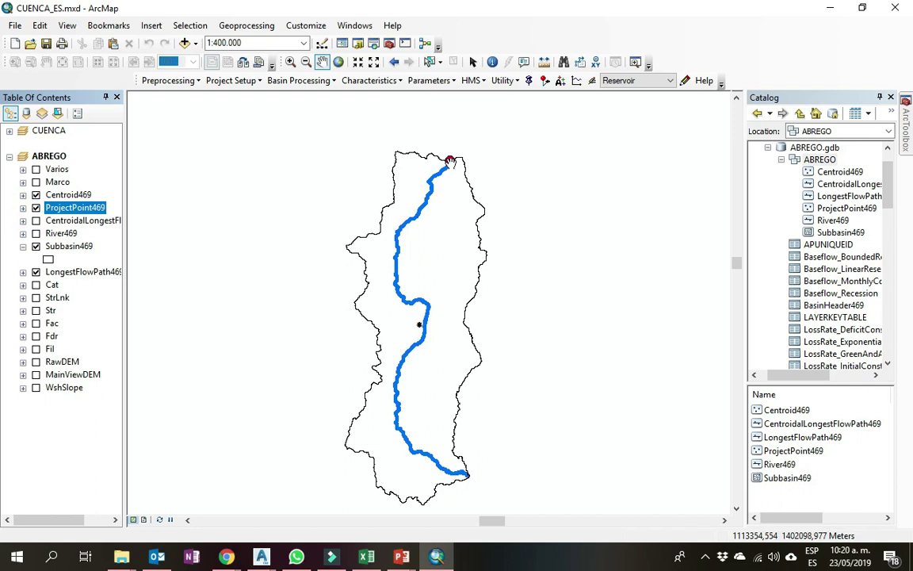
Toggle LongestFlowPath469 off and on, display the River469 and RawDEM layers, and collapse the Subbasin469 legend.
left_click(36, 272)
left_click(36, 271)
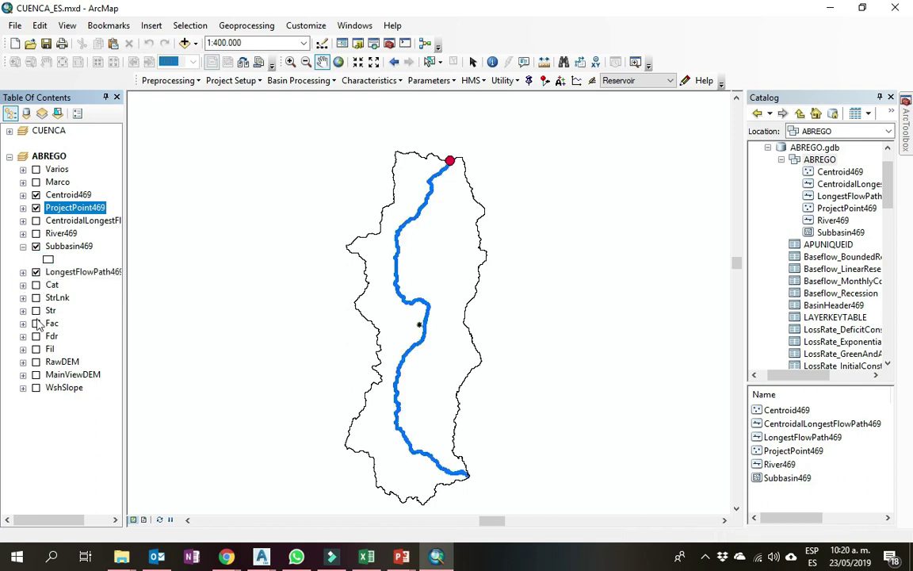
left_click(35, 233)
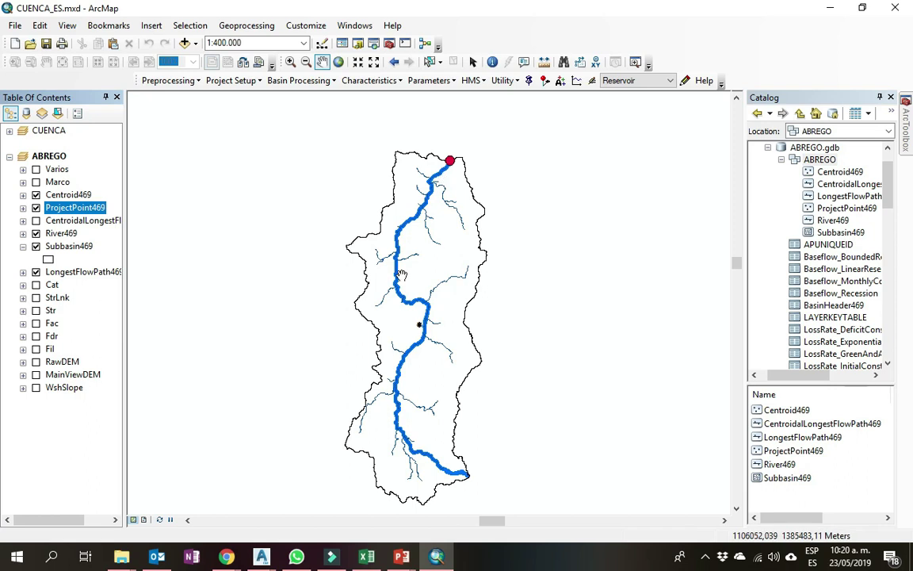
left_click(36, 362)
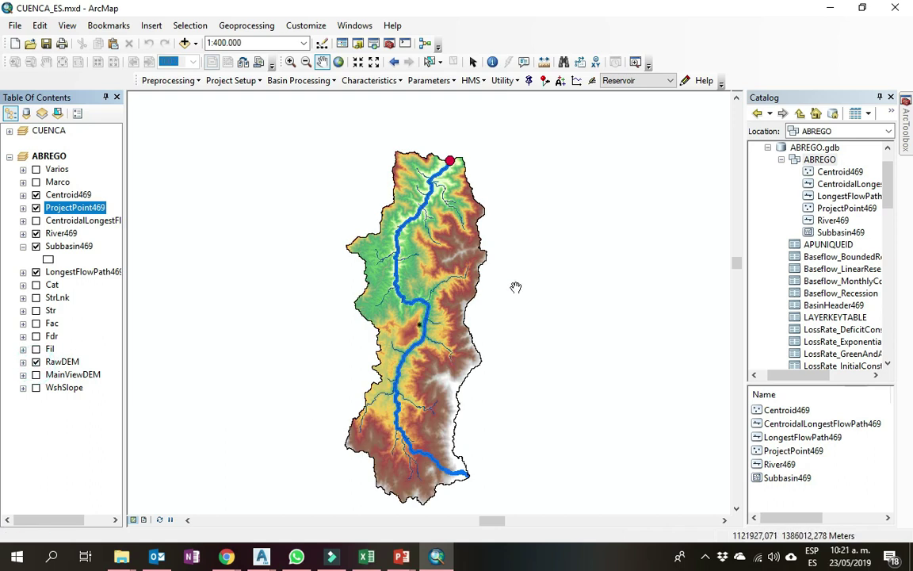
left_click_drag(434, 419, 427, 409)
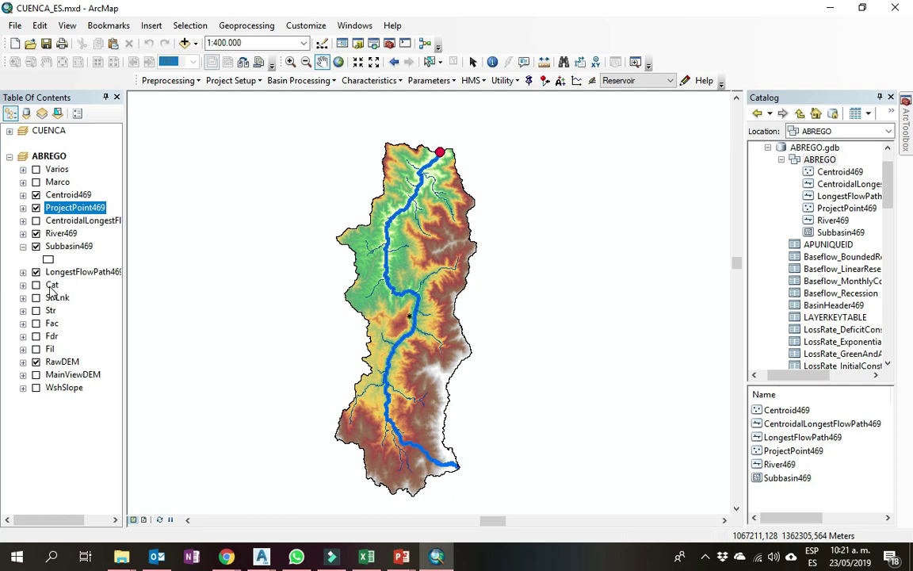
left_click(22, 246)
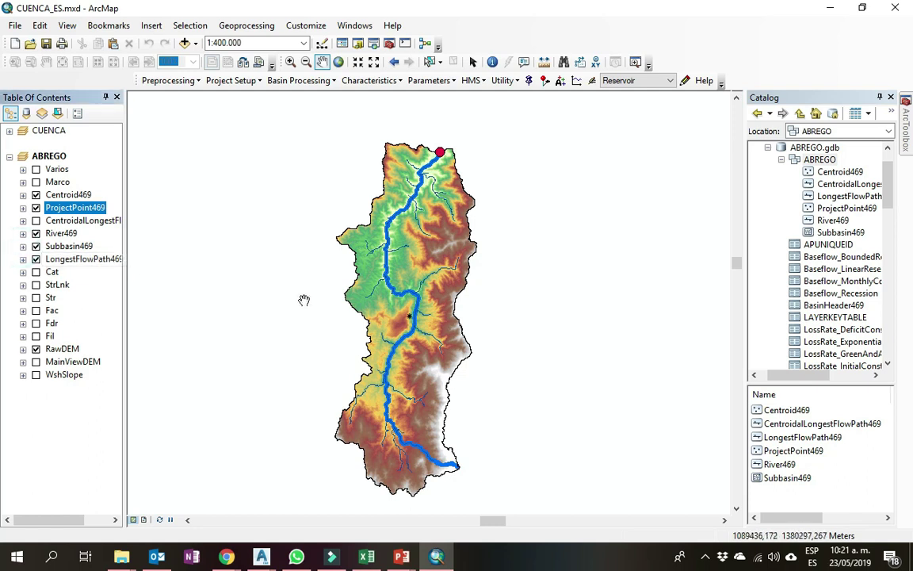
Switch to the Clase No. 12 presentation in PowerPoint and underline the Data Management item in the HMS command list.
left_click(476, 81)
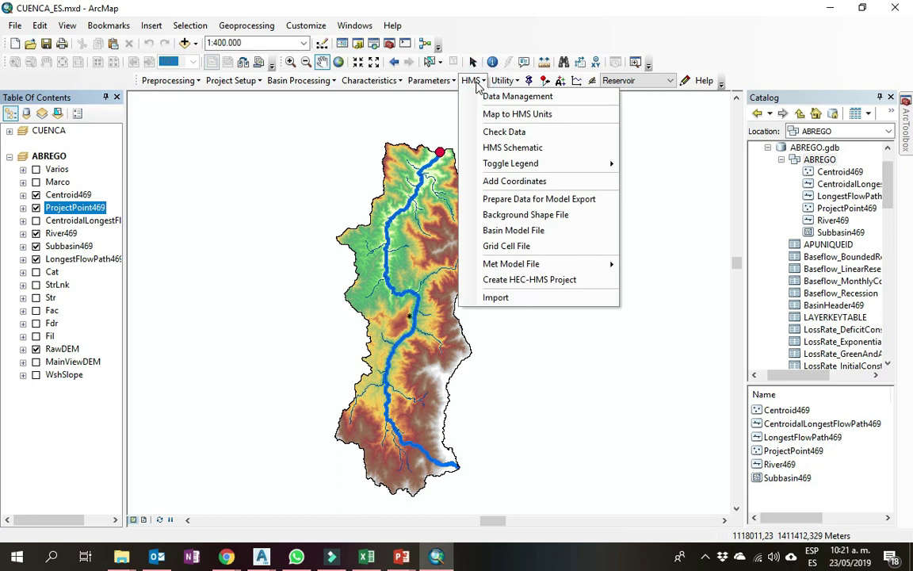
left_click(399, 559)
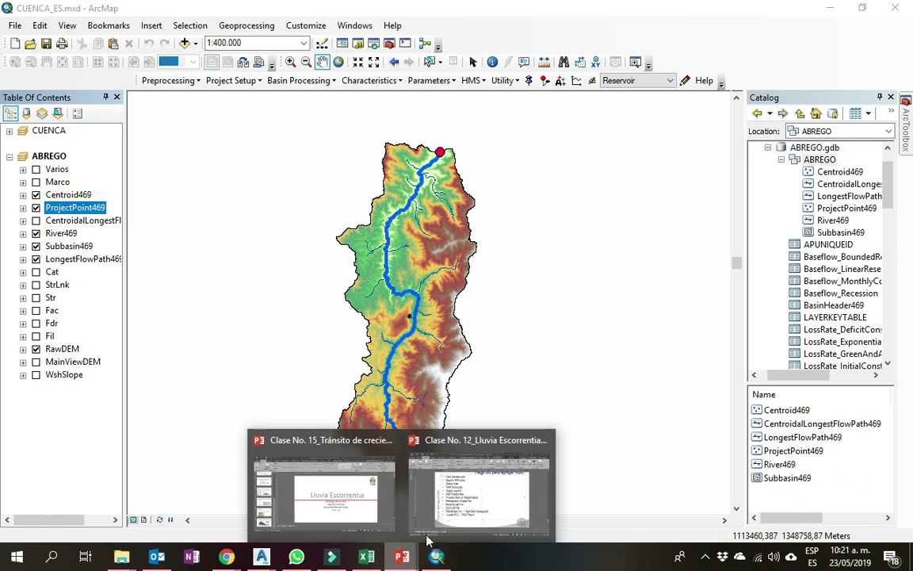
left_click(472, 498)
left_click_drag(383, 157, 230, 156)
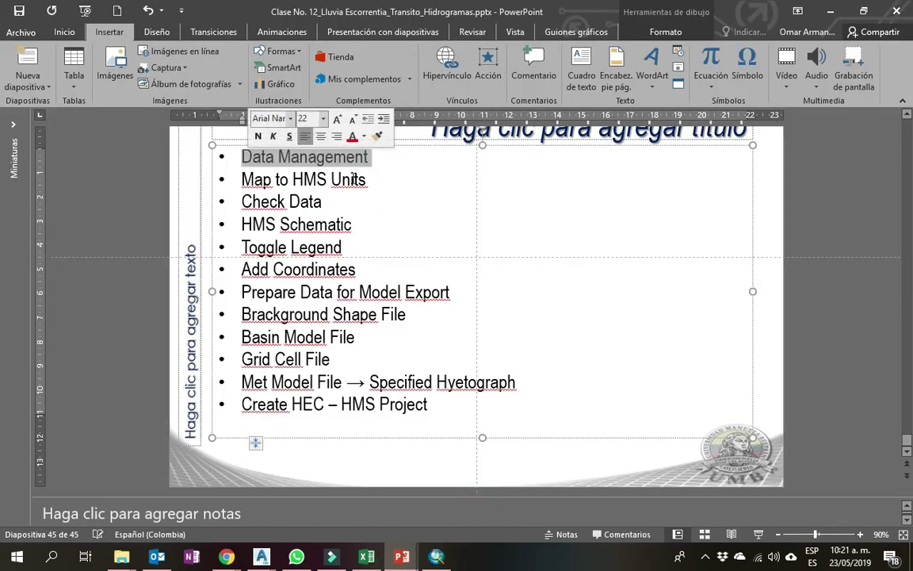
left_click(64, 31)
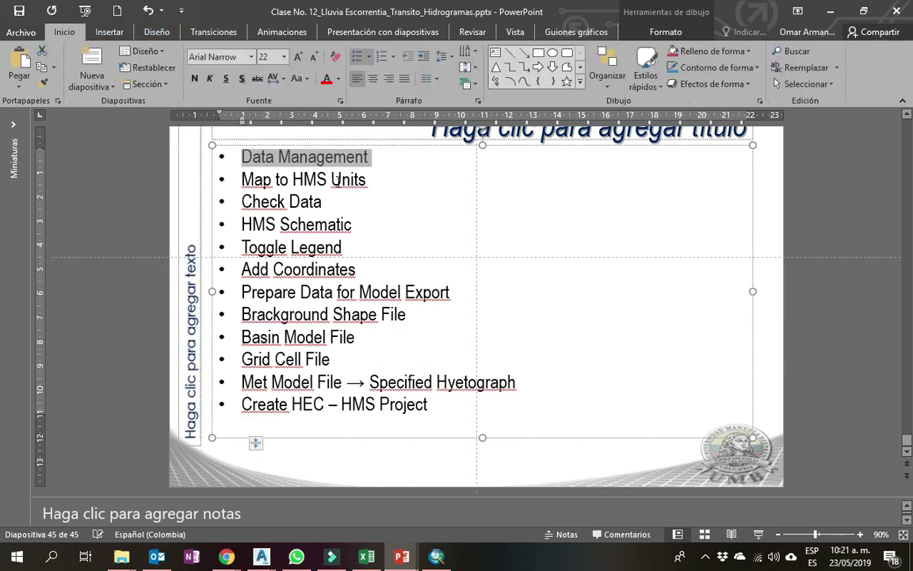
left_click(225, 78)
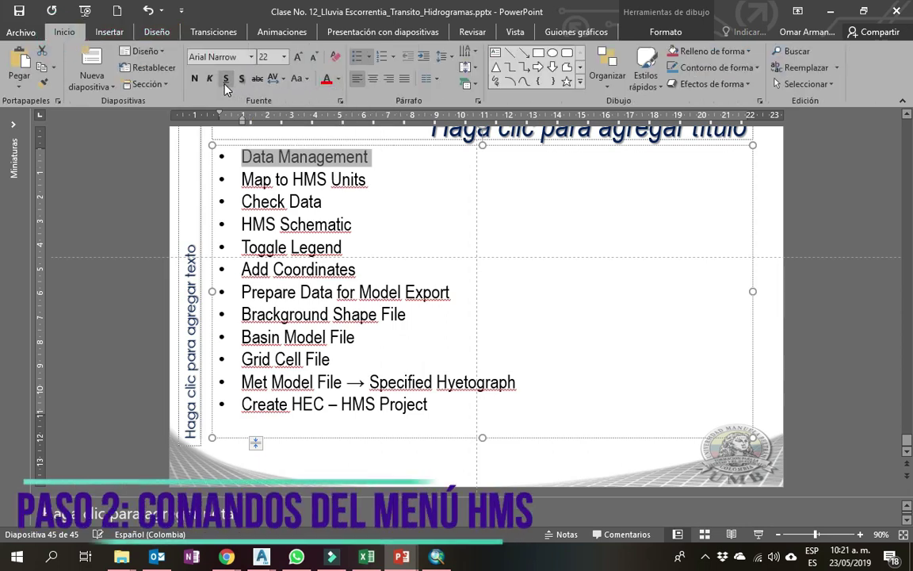
left_click(376, 161)
left_click_drag(399, 157, 236, 157)
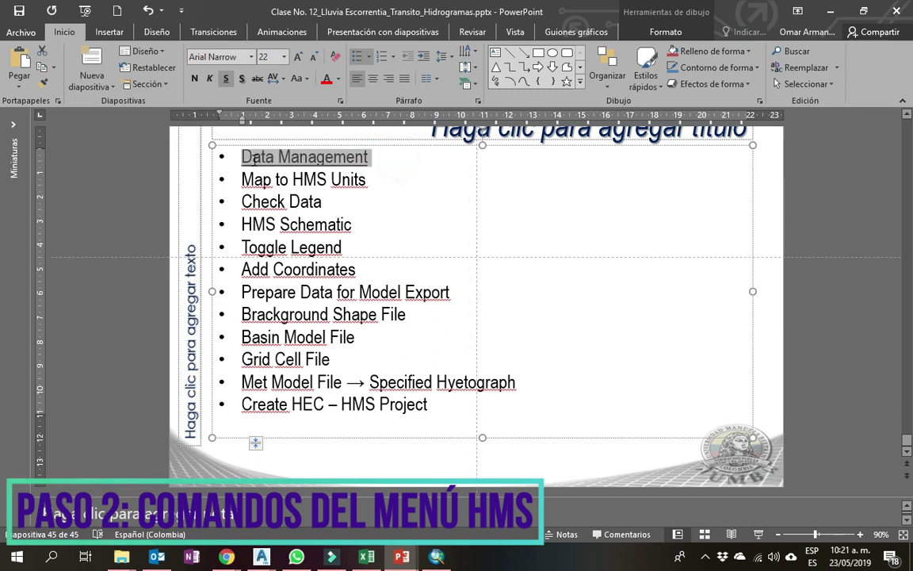
Switch back to ArcMap and open the HMS Data Management dialog to review its layer assignments.
key("alt+Tab")
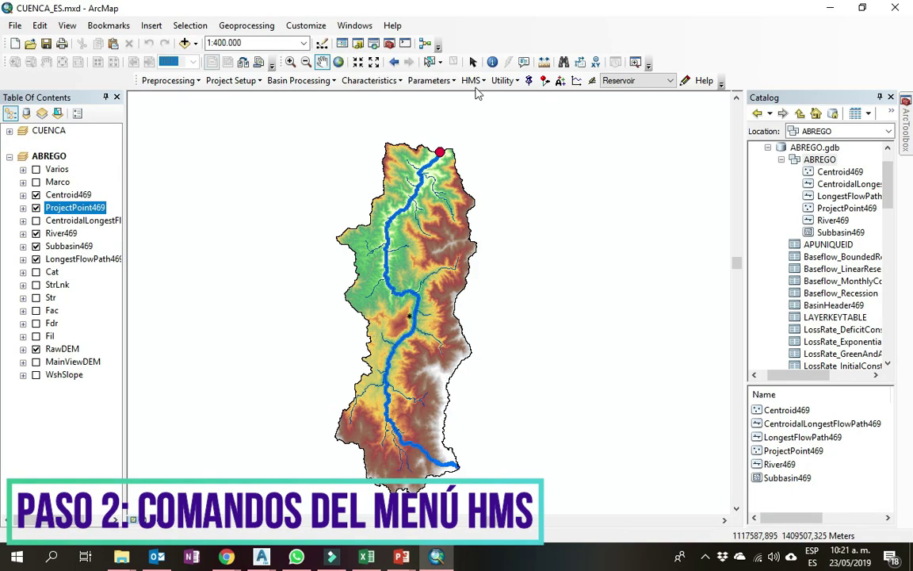
left_click(471, 80)
left_click(493, 96)
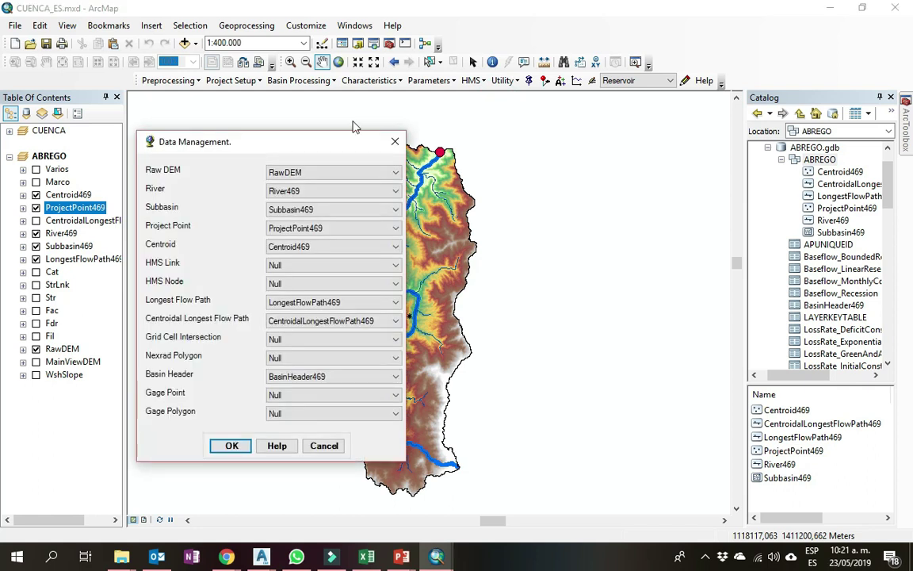
left_click_drag(248, 145, 416, 144)
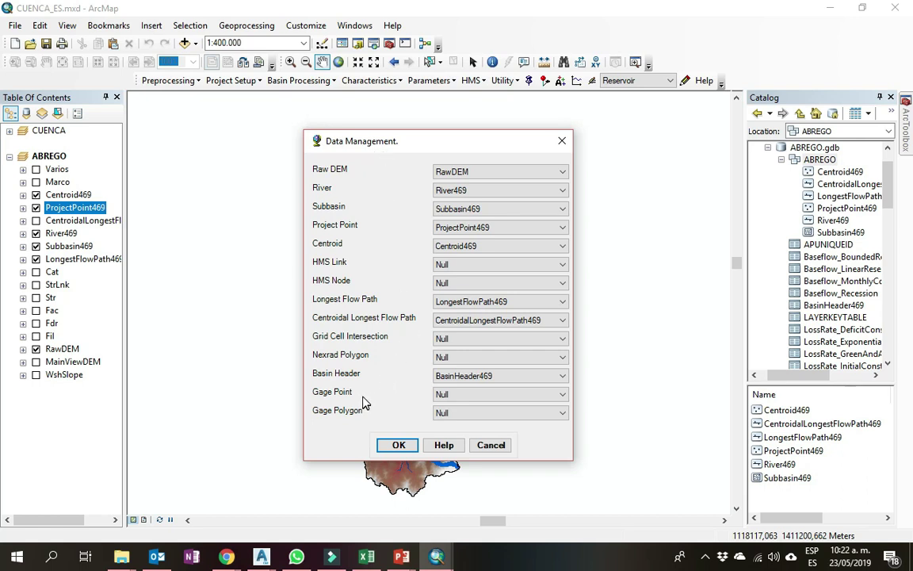
Browse the HEC-GeoHMS manual's Introduction and Example Application chapters, and accept the existing Data Management layer assignments.
left_click(442, 446)
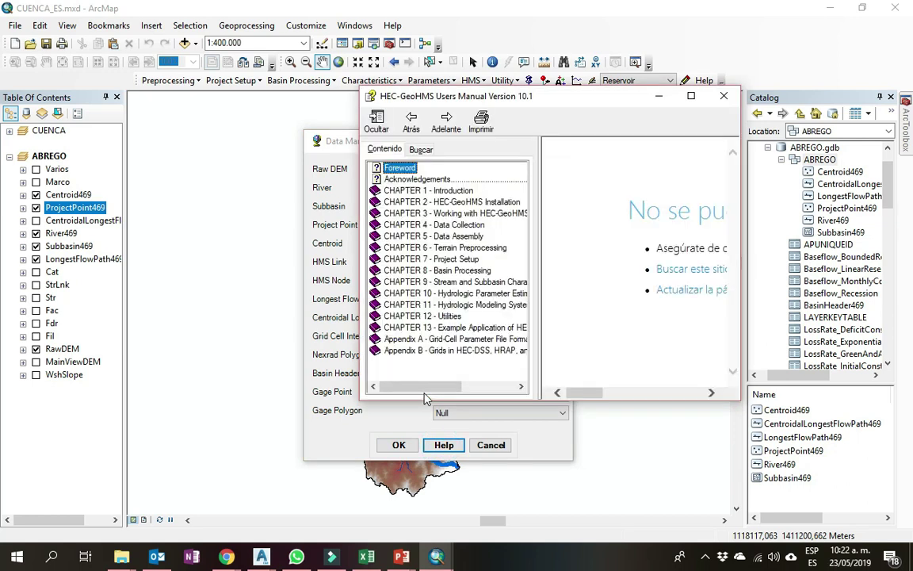
left_click(472, 202)
left_click(462, 214)
left_click(449, 179)
left_click(453, 190)
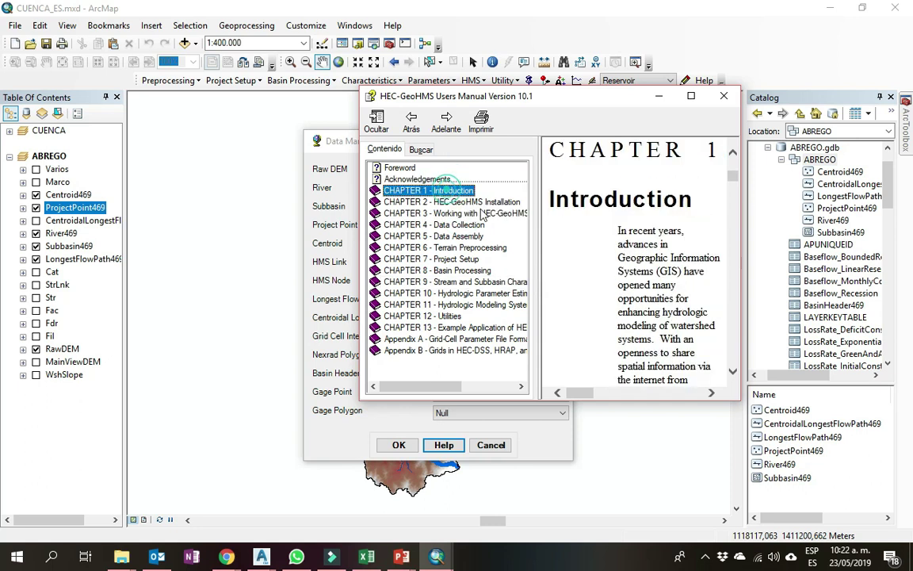
left_click(445, 327)
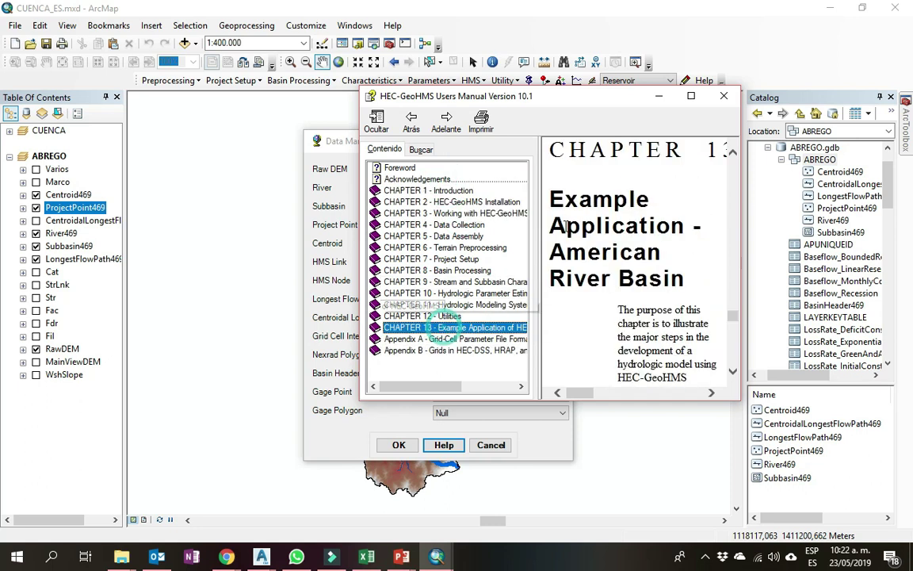
left_click(724, 96)
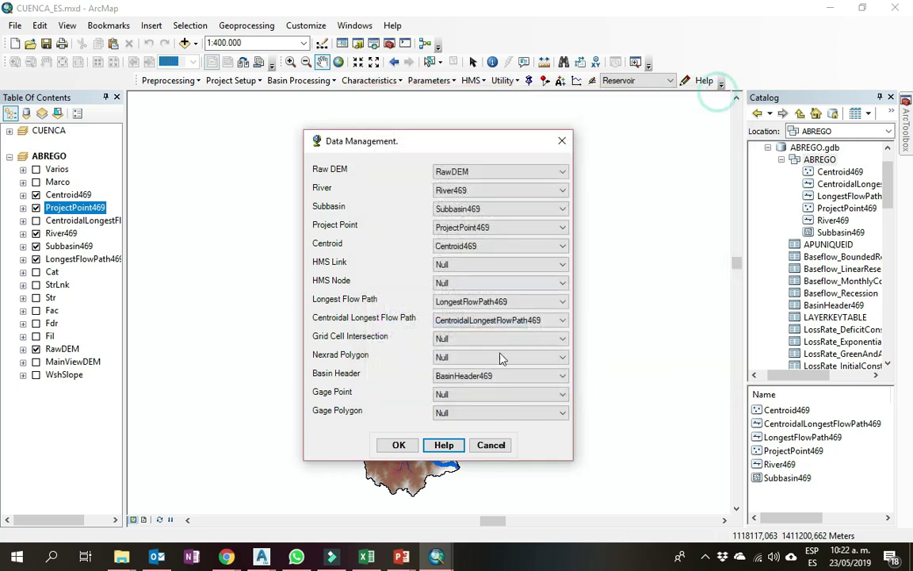
left_click(399, 445)
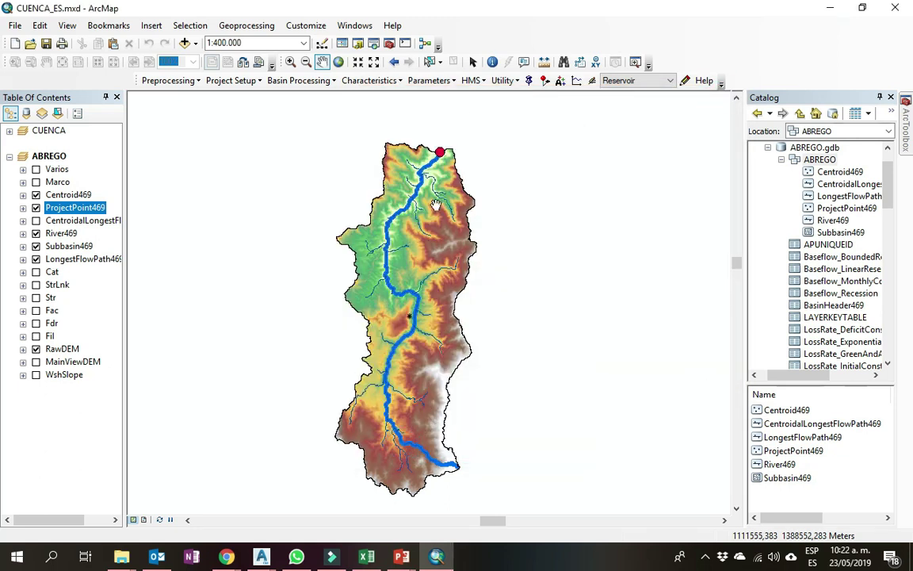
Switch to the PowerPoint slide and underline the Map to HMS Units item in the command list.
left_click(402, 556)
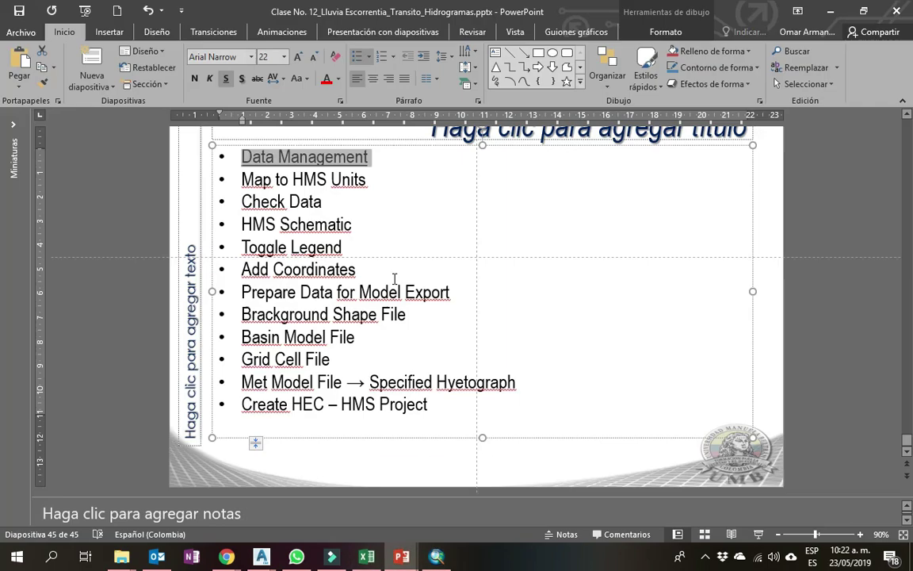
left_click(381, 179)
triple_click(383, 180)
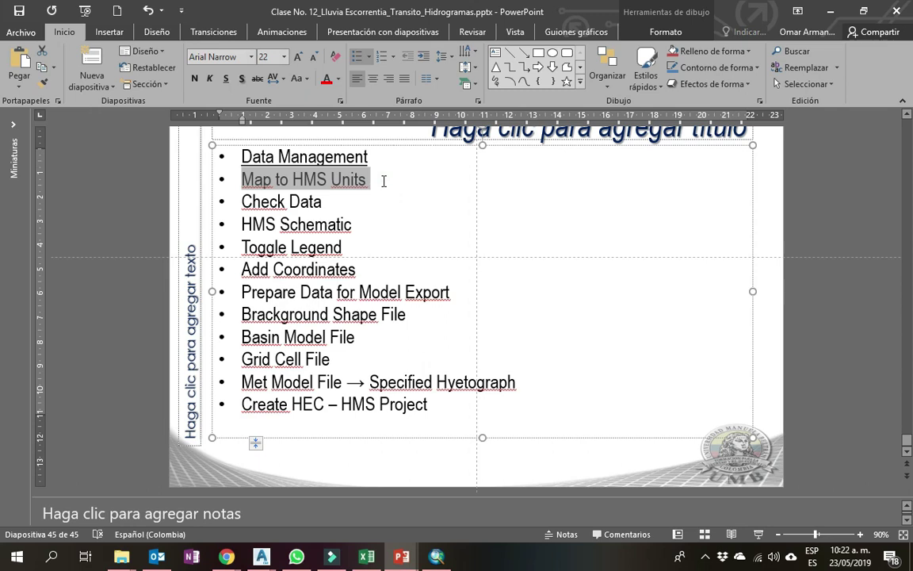
left_click(226, 79)
left_click(382, 180)
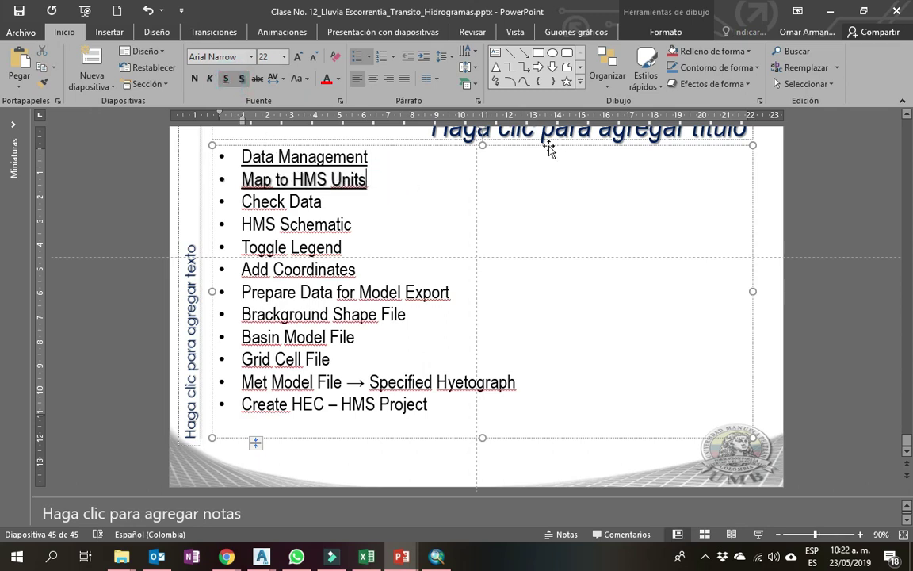
Switch back to ArcMap and run Map to HMS Units with the assigned basin layers and SI as the unit type.
left_click(831, 11)
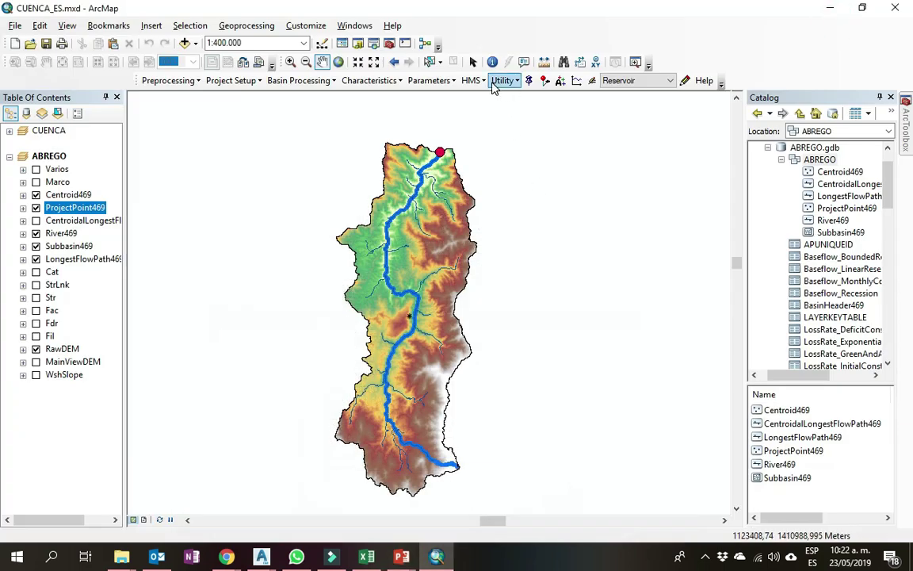
left_click(471, 80)
left_click(517, 116)
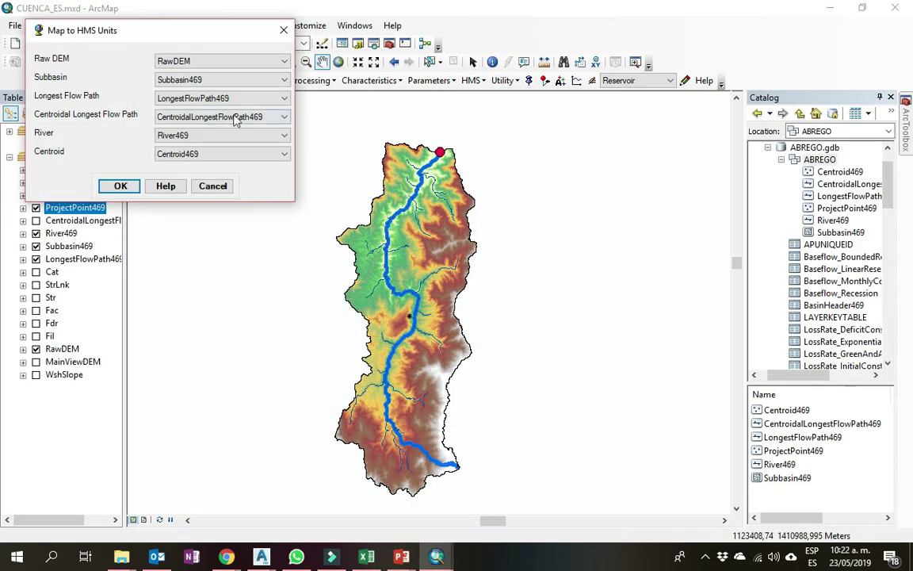
left_click_drag(214, 30, 546, 187)
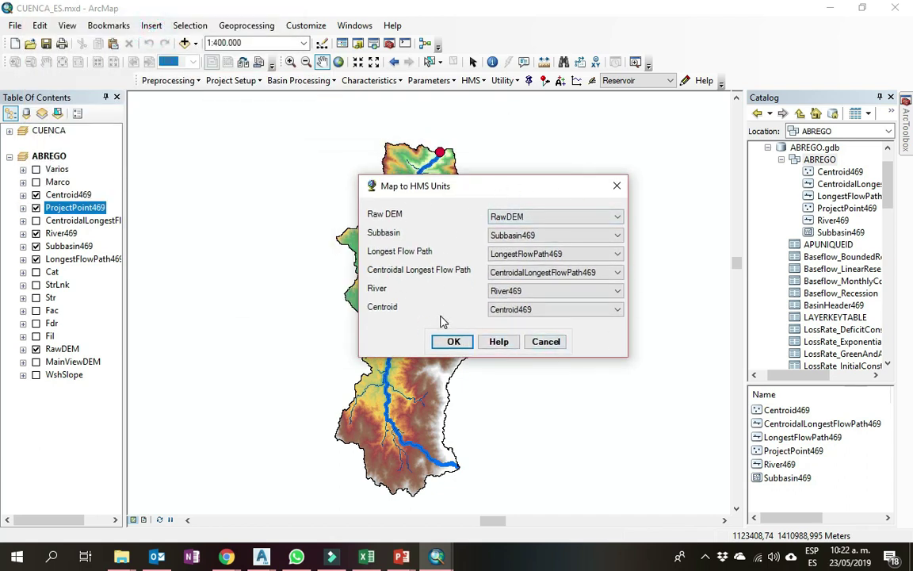
left_click(453, 344)
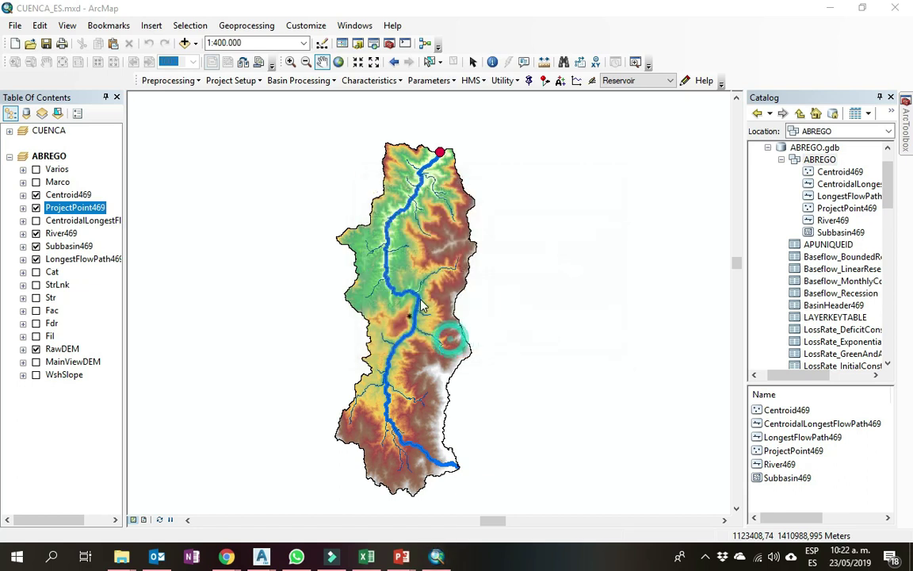
left_click_drag(191, 95, 419, 181)
left_click(449, 236)
left_click(334, 254)
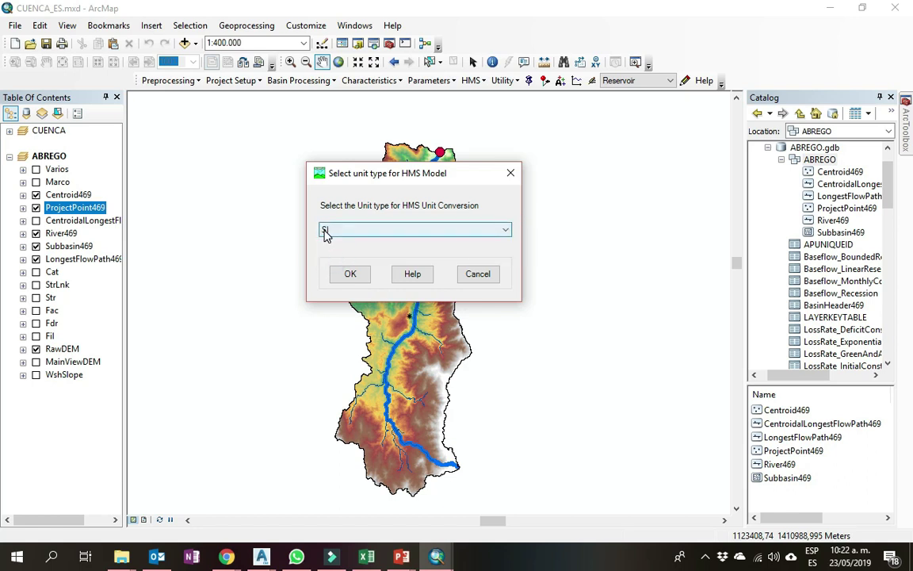
left_click(348, 274)
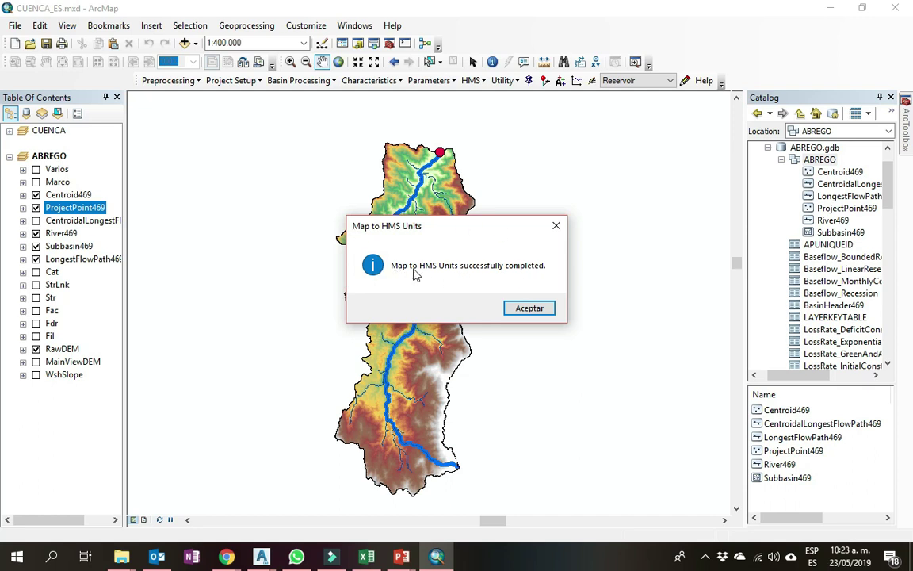
left_click(529, 308)
Switch to the PowerPoint slide and underline the Check Data item in the command list.
mouse_move(402, 557)
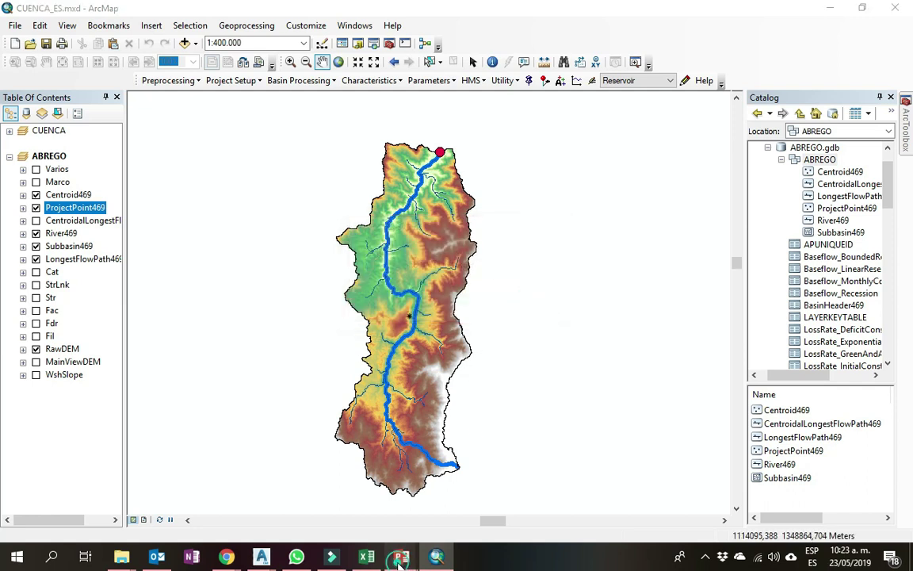
left_click(462, 508)
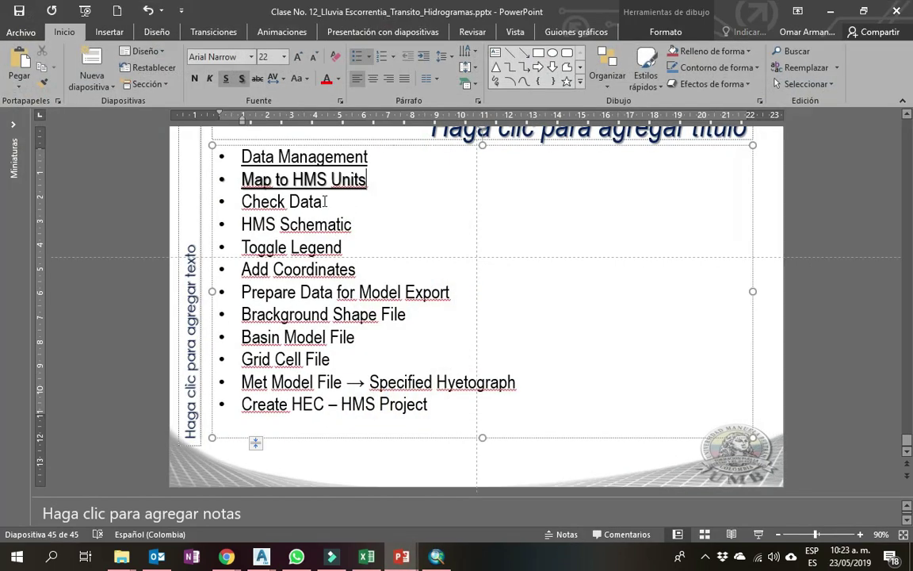
left_click_drag(321, 199, 239, 200)
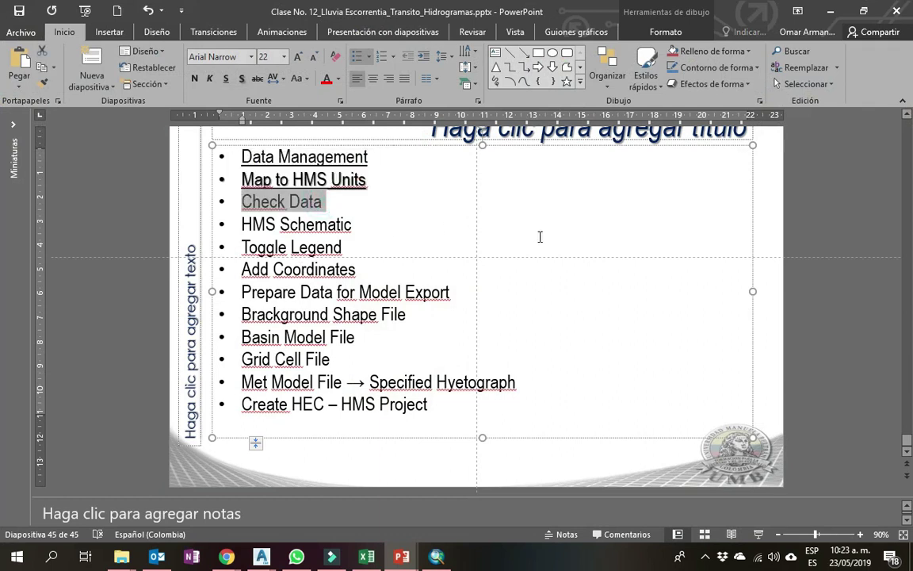
left_click(226, 79)
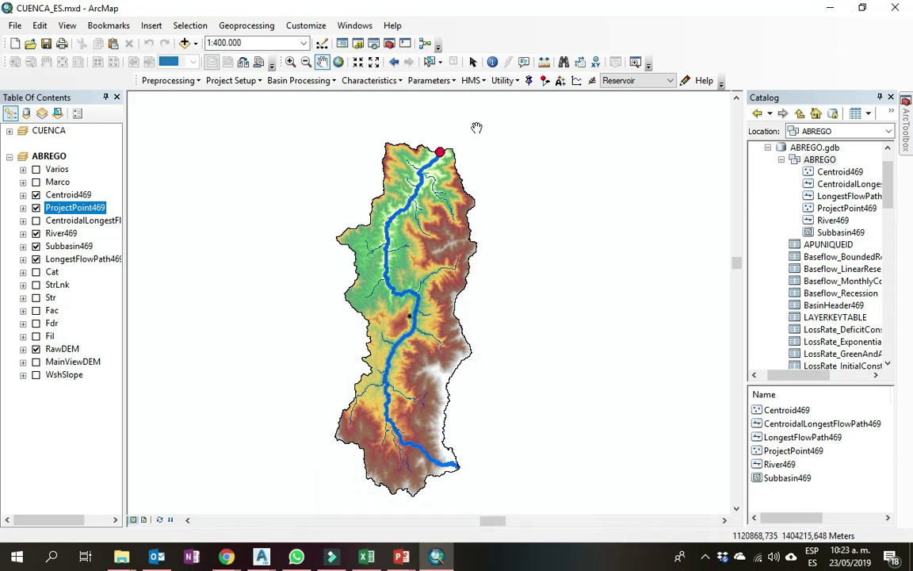
Run Check Data in ArcMap on River469, Subbasin469, Centroid469 and ProjectPoint469, and open the resulting log file.
left_click(472, 80)
left_click(502, 133)
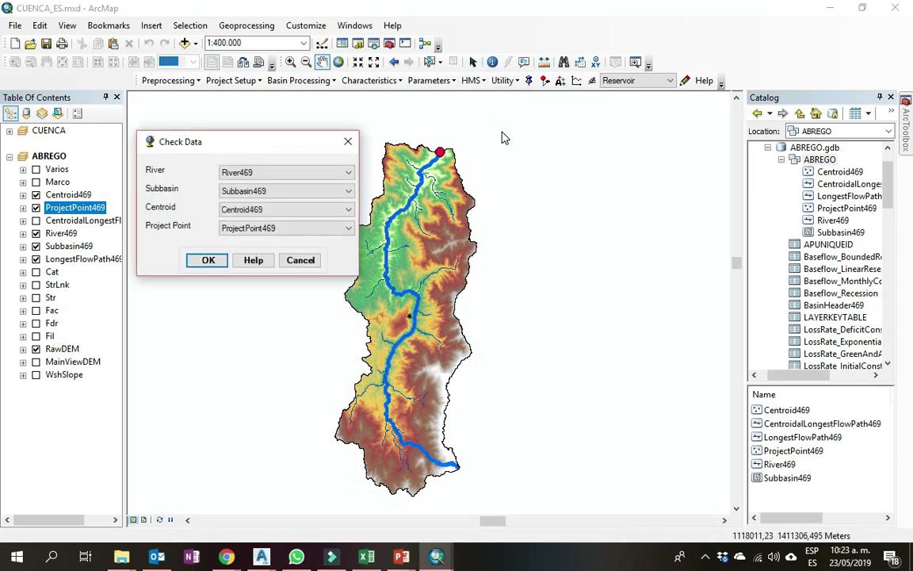
left_click(205, 261)
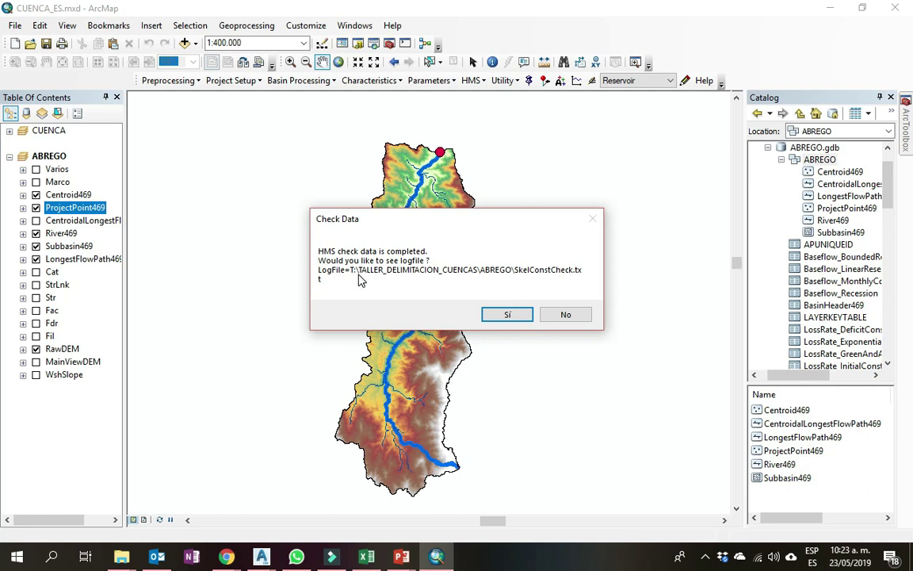
left_click(516, 314)
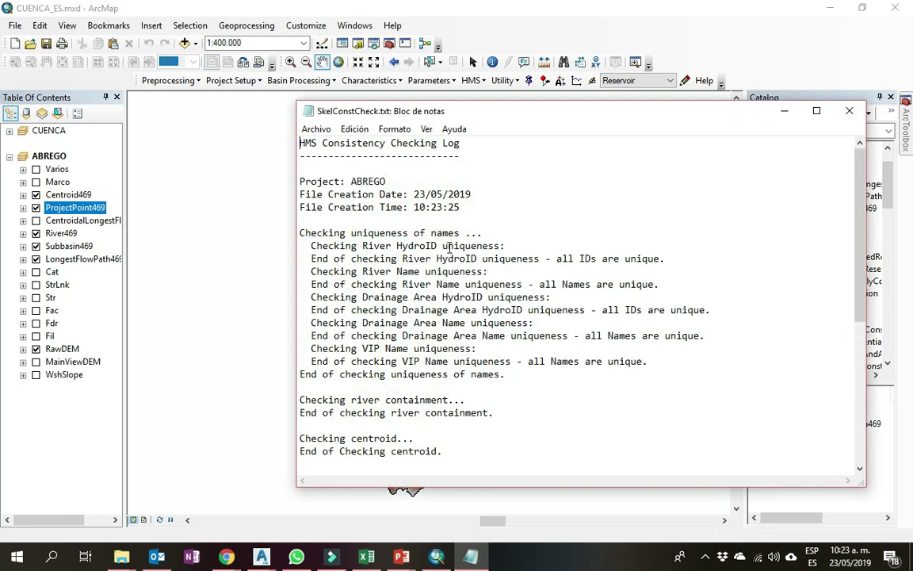
Examine the whole SkelConstCheck.txt log, from the name uniqueness checks to the checking summary, and return to ArcMap.
double_click(516, 119)
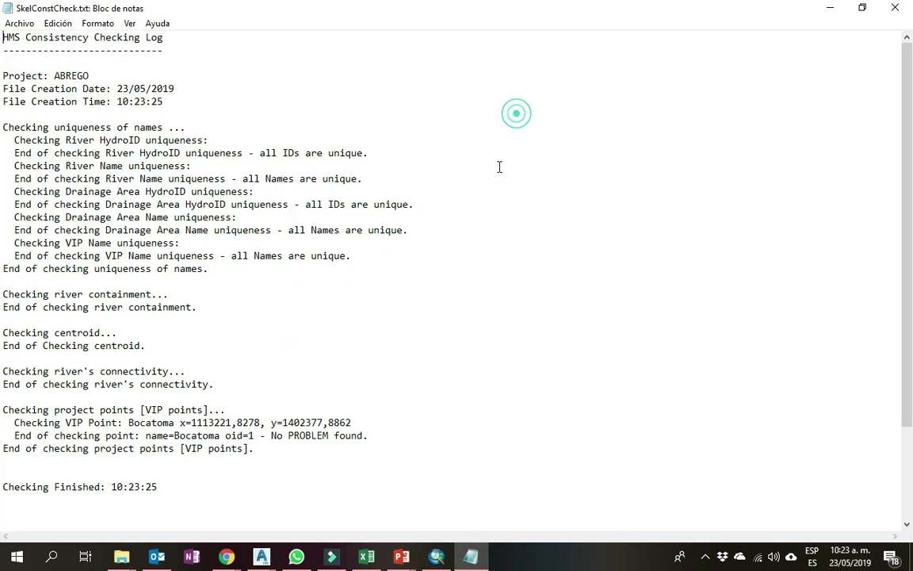
double_click(70, 76)
left_click(118, 84)
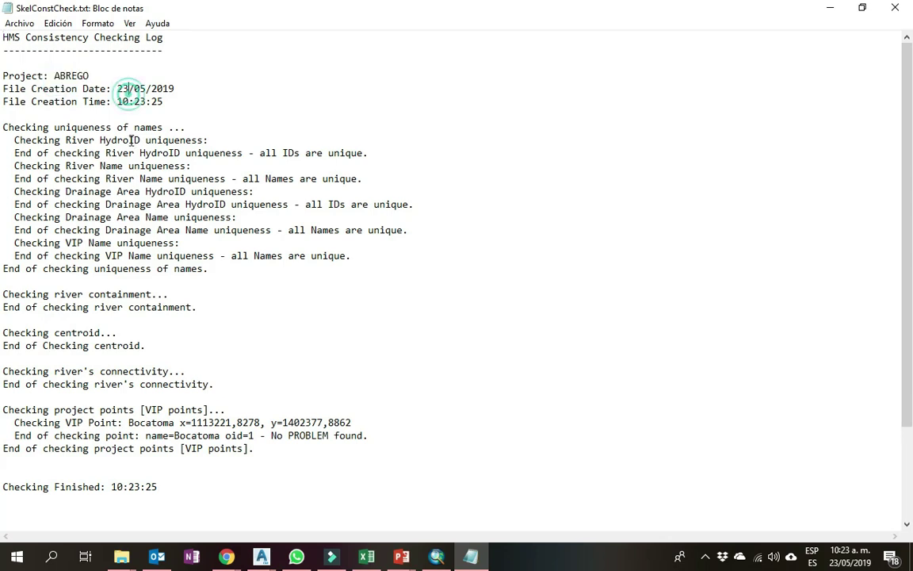
left_click_drag(13, 140, 357, 271)
scroll(365, 273, "down", 3)
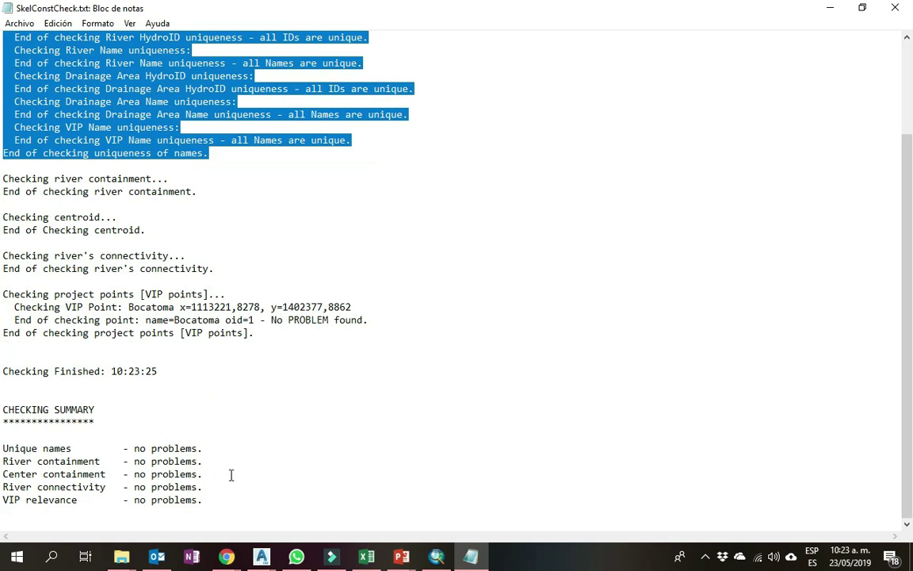
left_click_drag(212, 502, 8, 217)
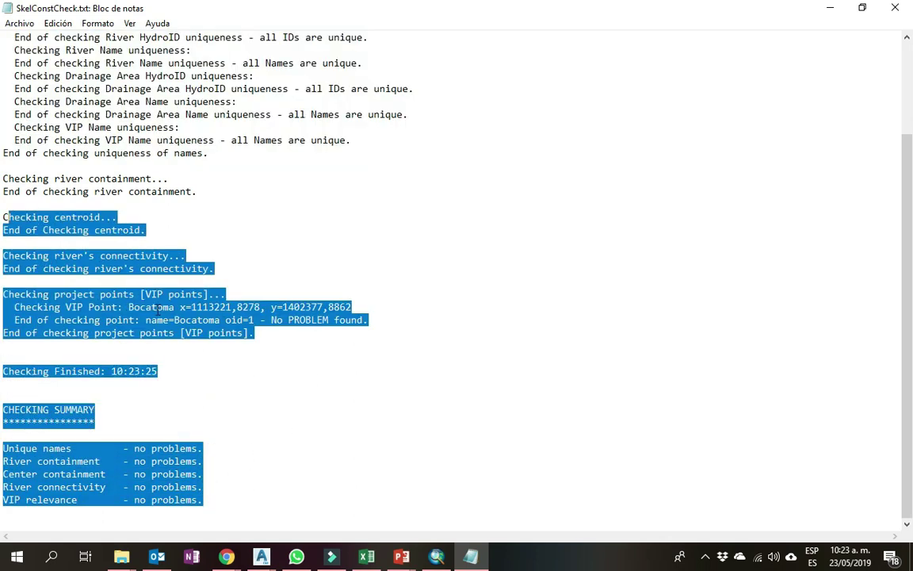
left_click(92, 309)
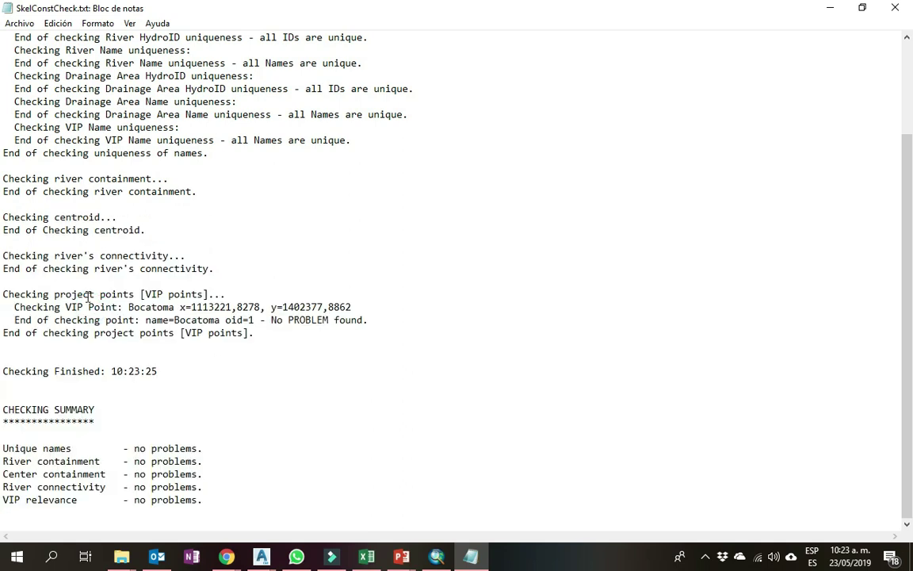
left_click_drag(212, 502, 7, 31)
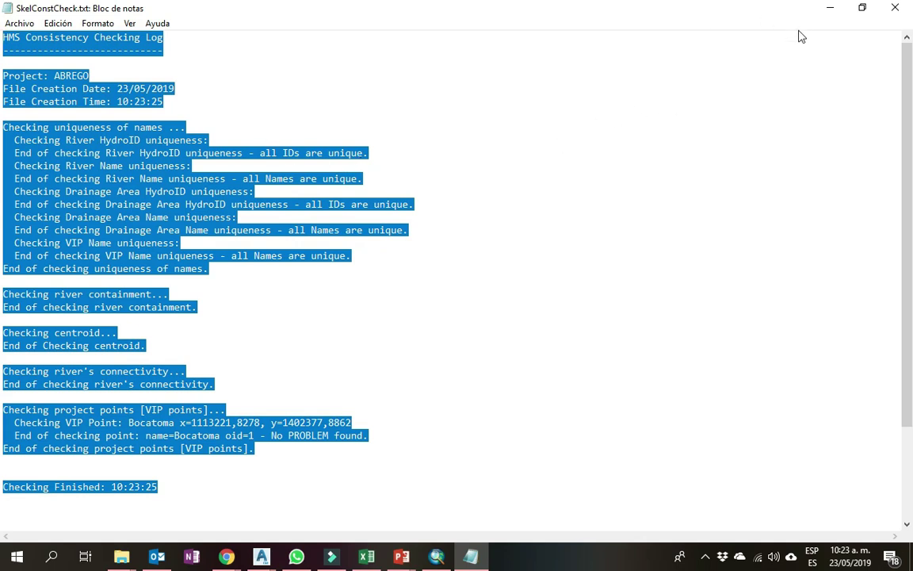
left_click(828, 8)
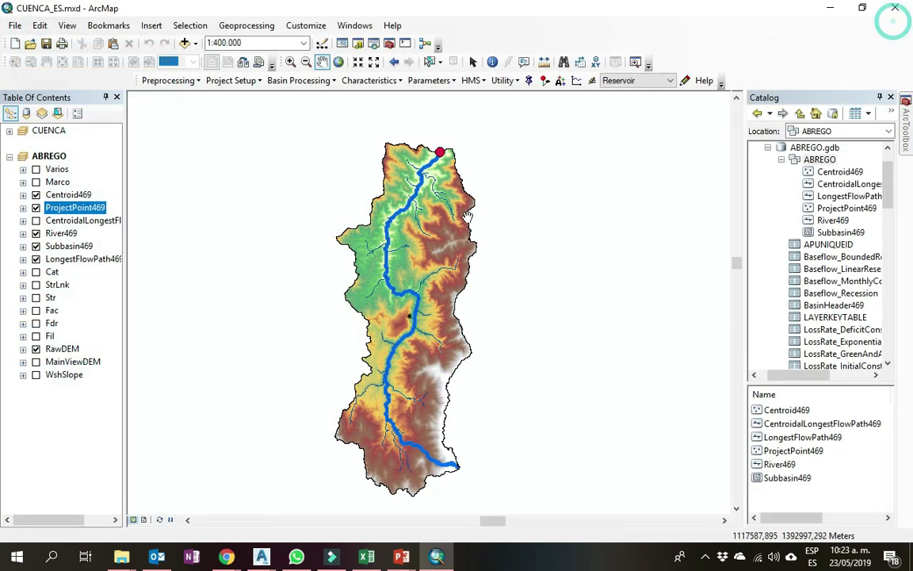
Switch to the PowerPoint slide and underline the HMS Schematic item in the command list.
left_click(470, 80)
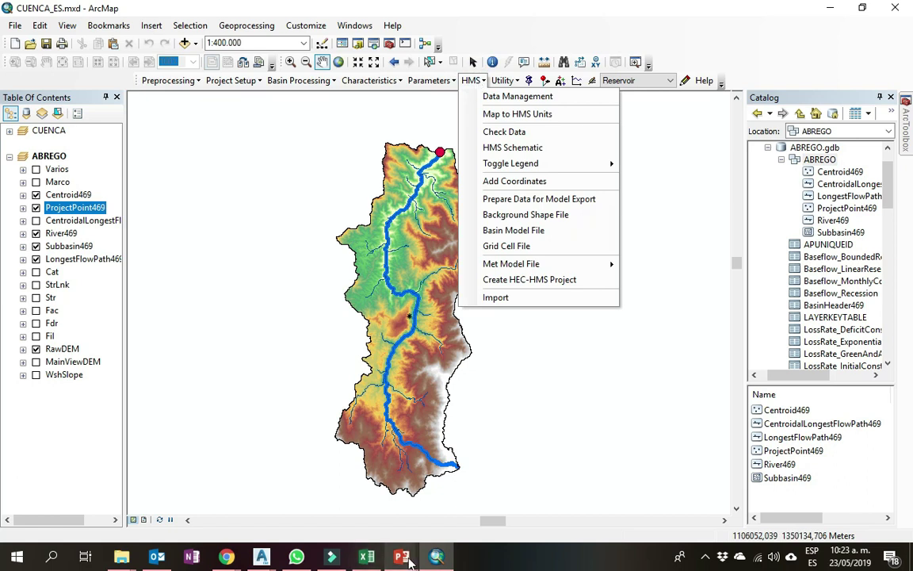
mouse_move(406, 560)
left_click(458, 493)
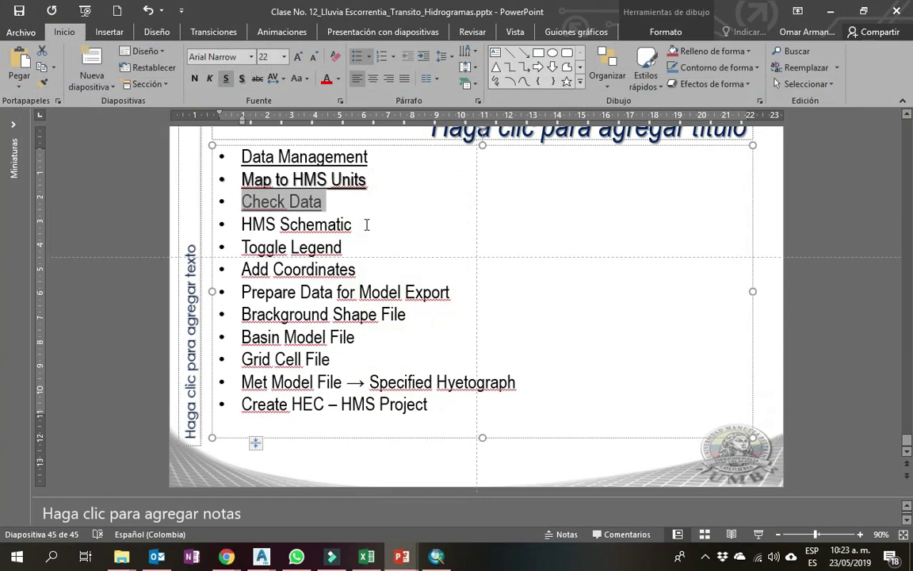
left_click(361, 225)
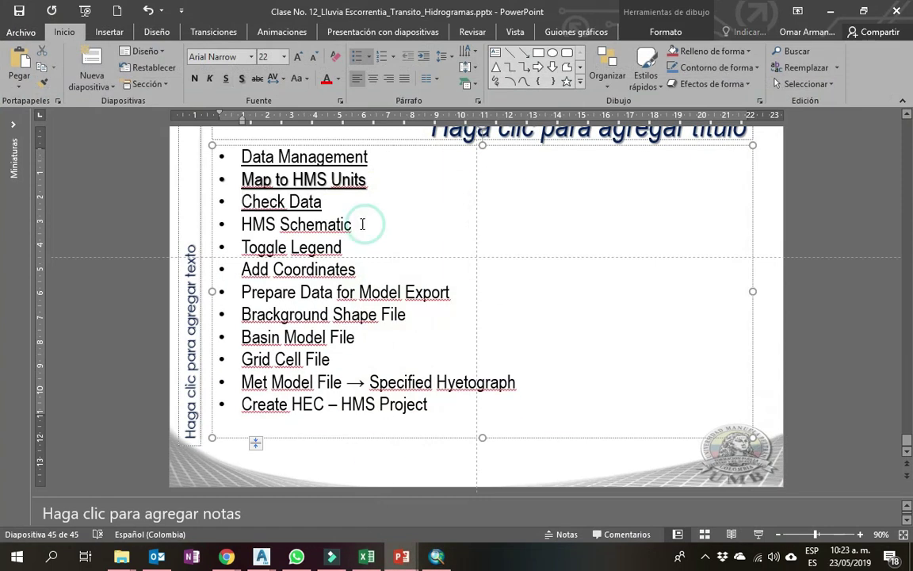
triple_click(361, 224)
left_click(226, 80)
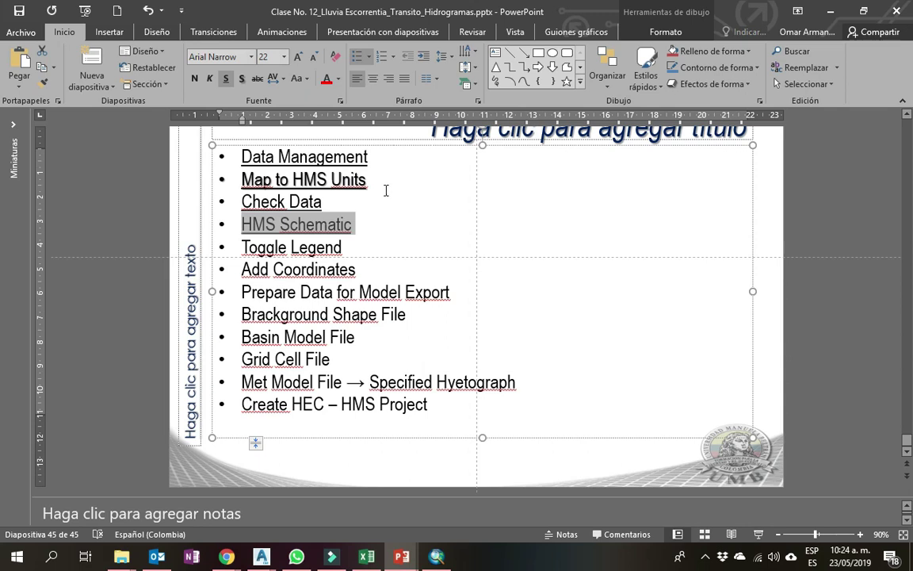
Remove the text shadow from the Map to HMS Units item and reselect the HMS Schematic item.
triple_click(394, 177)
left_click(226, 79)
triple_click(357, 224)
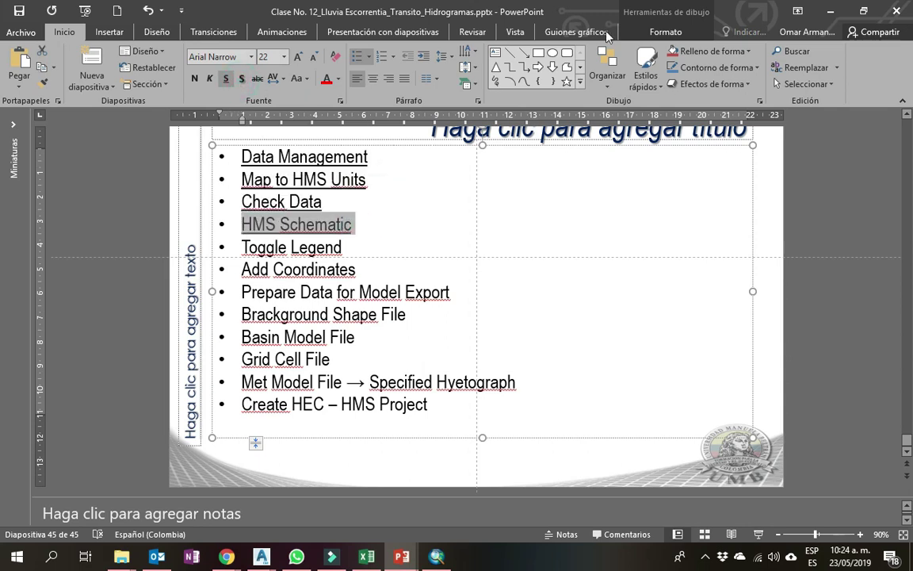
Switch to ArcMap and create the HMS Schematic from the assigned layers, with HMSLink469 and HMSNode469 as outputs.
left_click(830, 15)
left_click(471, 80)
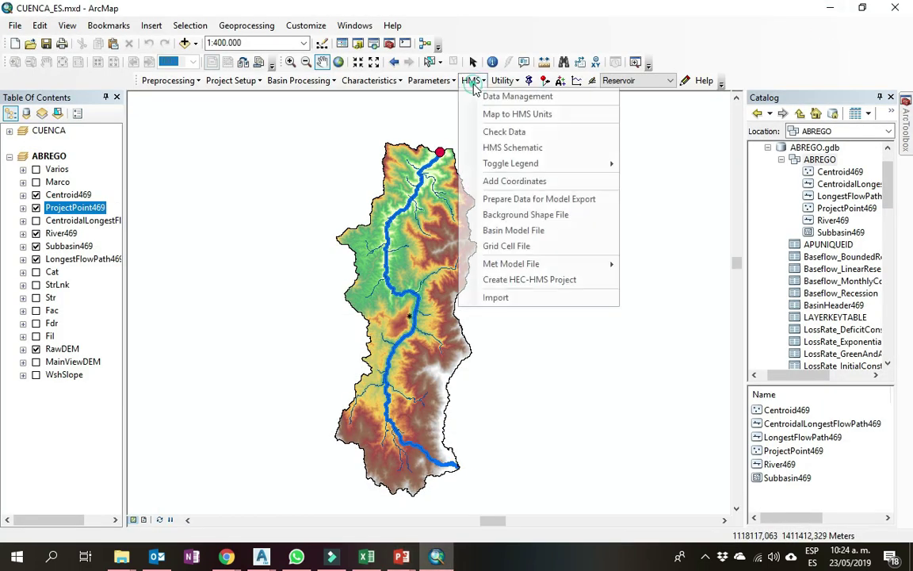
left_click(507, 149)
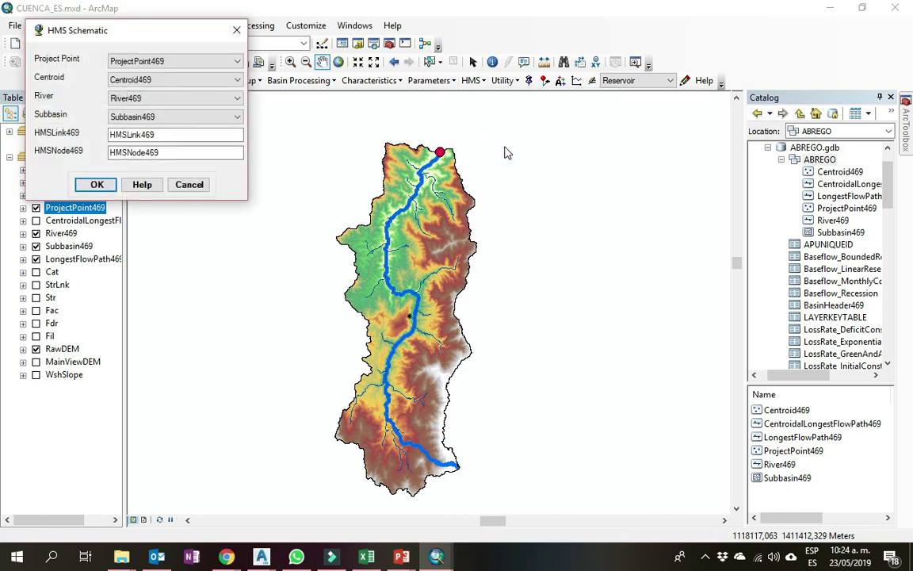
left_click_drag(146, 38, 454, 127)
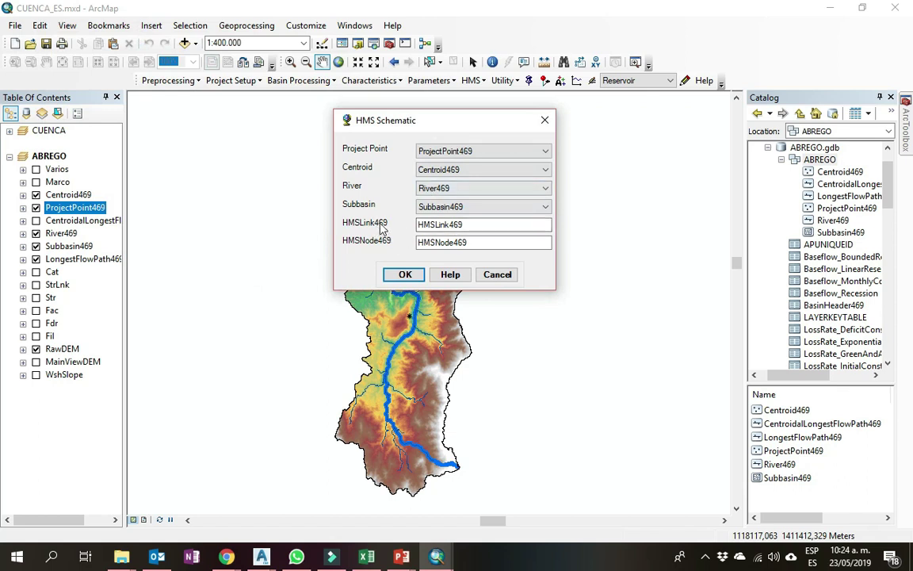
double_click(476, 224)
double_click(478, 243)
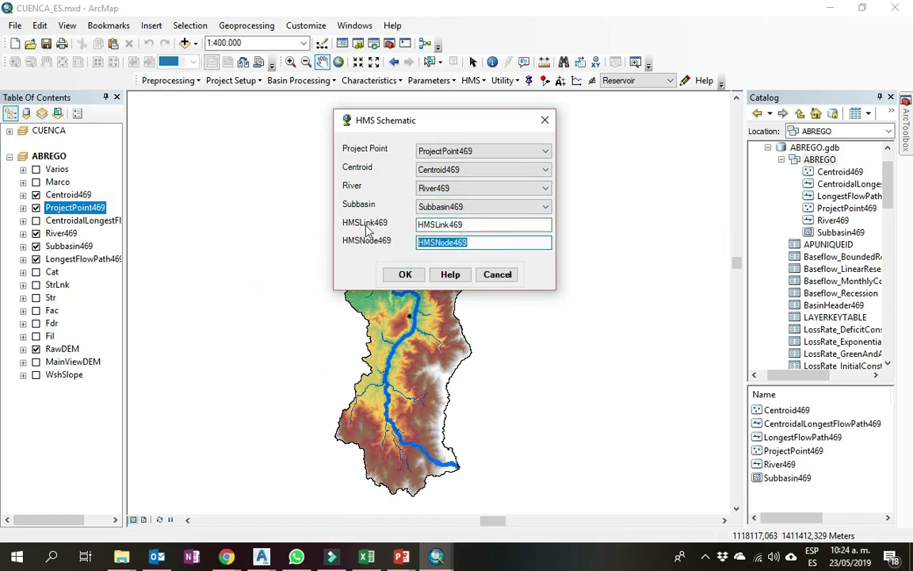
double_click(474, 224)
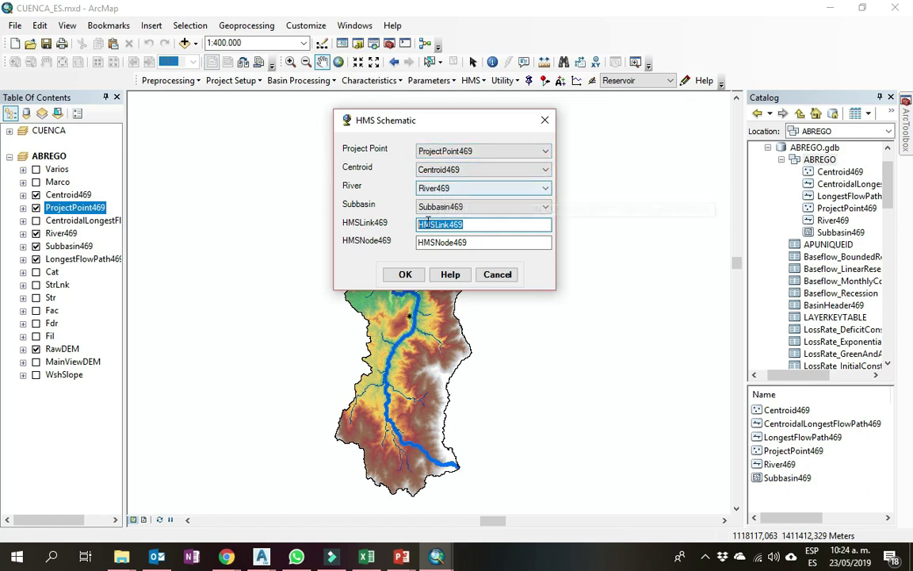
left_click(403, 275)
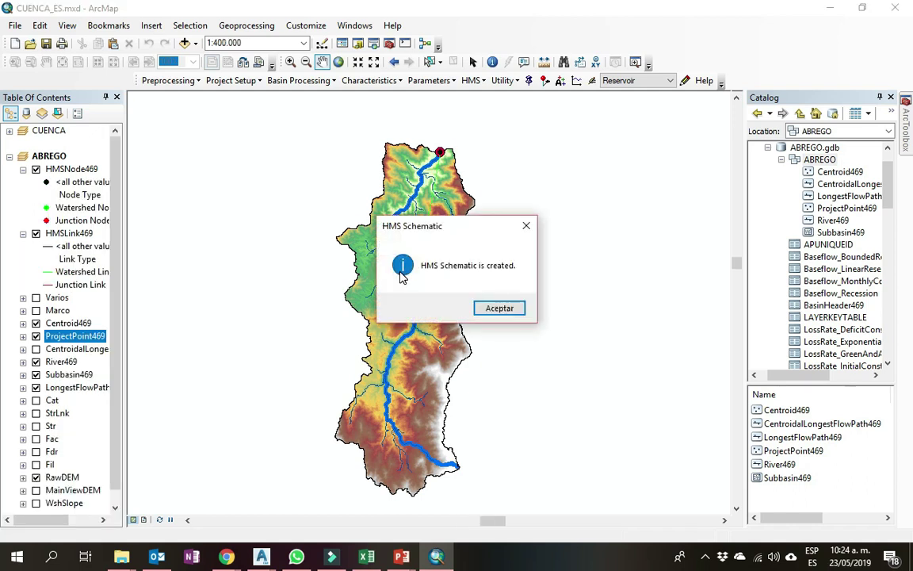
left_click(500, 308)
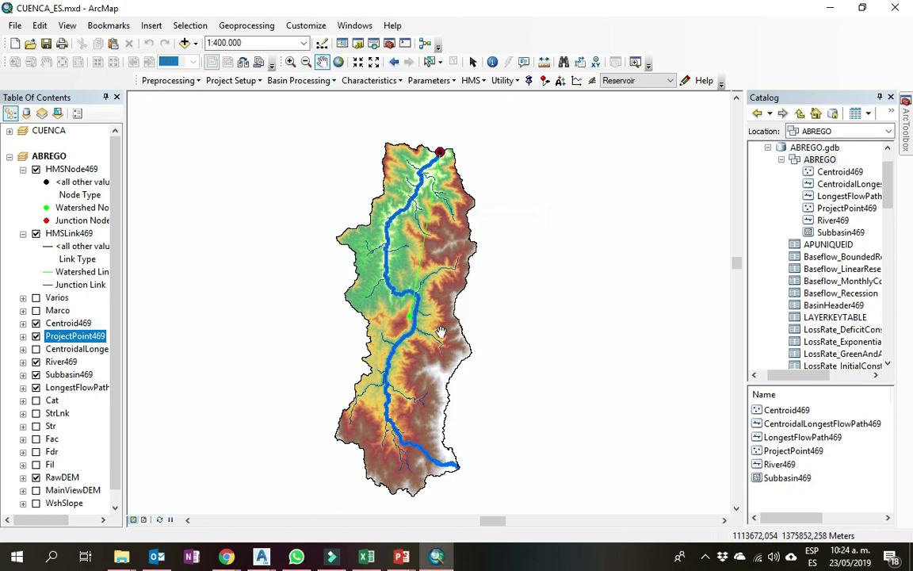
Hide the RawDEM layer and open the attribute table of the HMSNode469 layer.
left_click(36, 477)
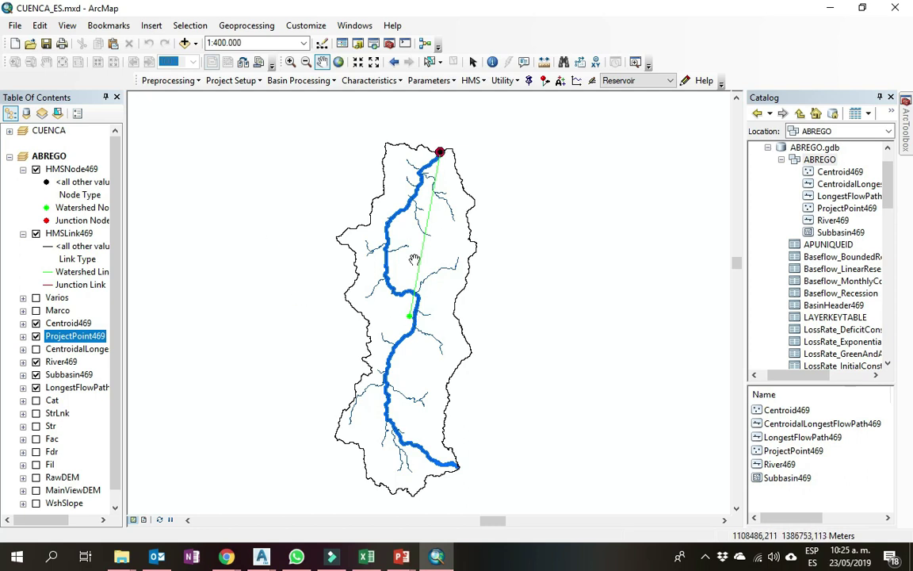
right_click(86, 168)
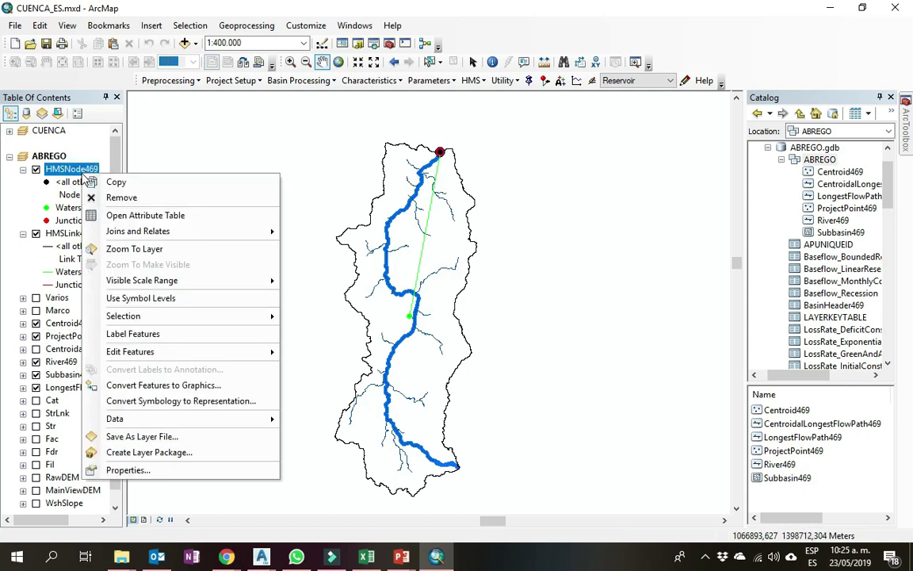
left_click(123, 213)
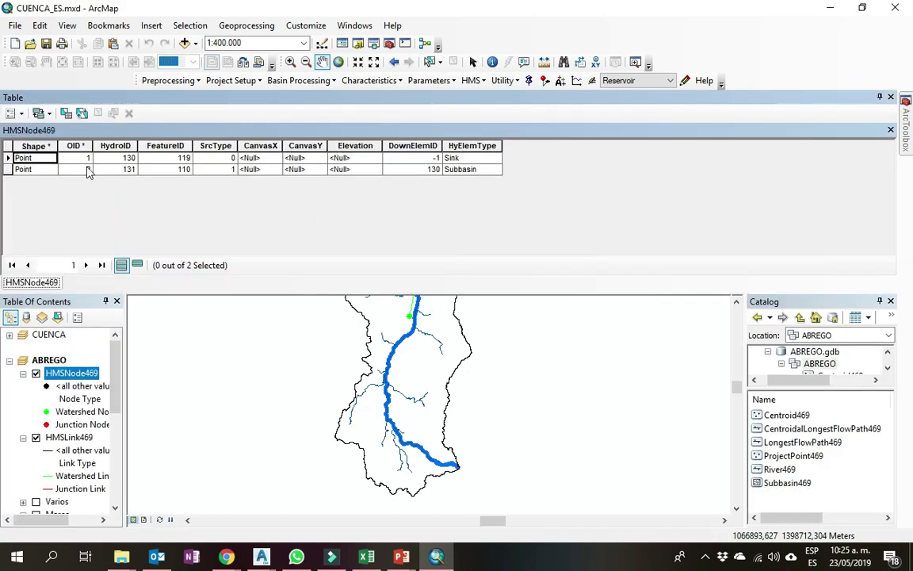
Check the element types in the HMSNode469 table and zoom to the Sink and Subbasin nodes on the map.
left_click(473, 157)
double_click(10, 158)
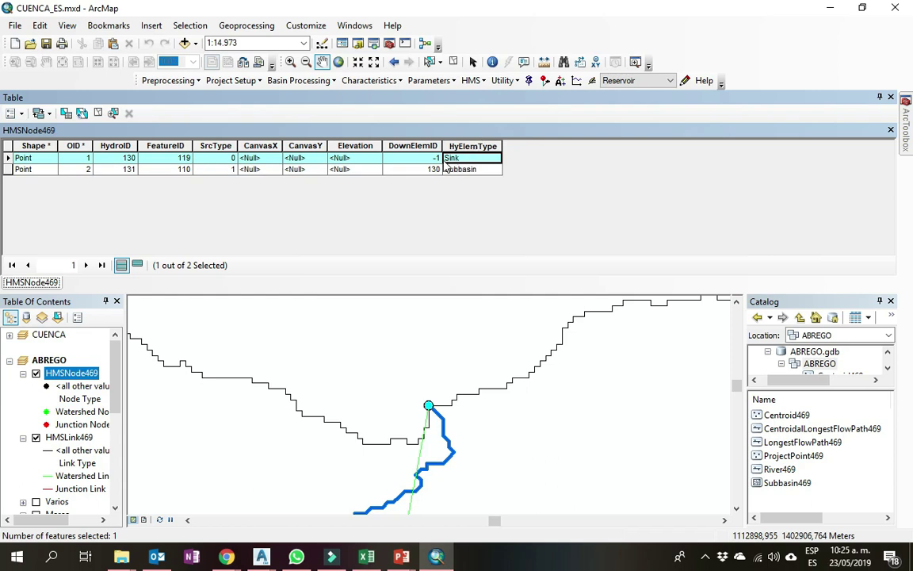
double_click(12, 169)
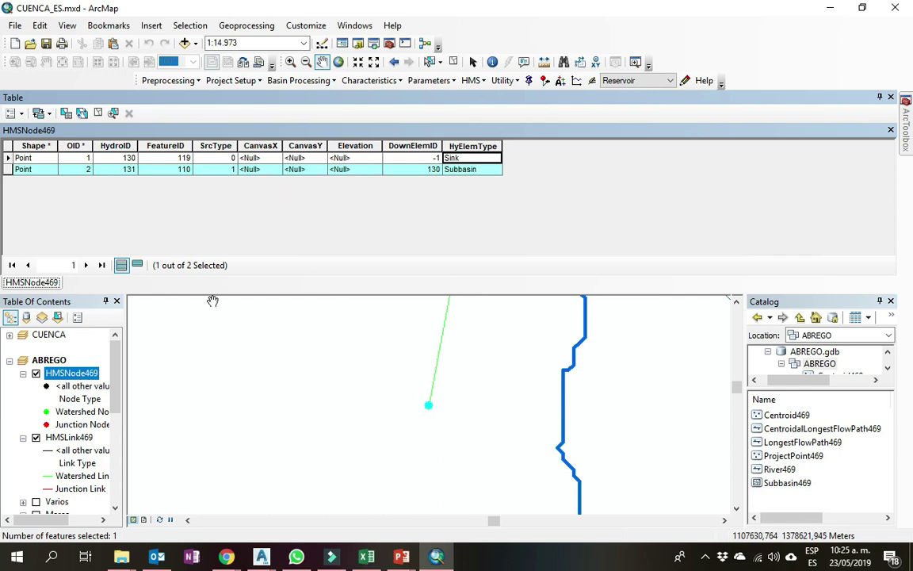
Open the HMSLink469 attribute table, zoom to its link record on the map, and close the table.
left_click(69, 436)
right_click(69, 436)
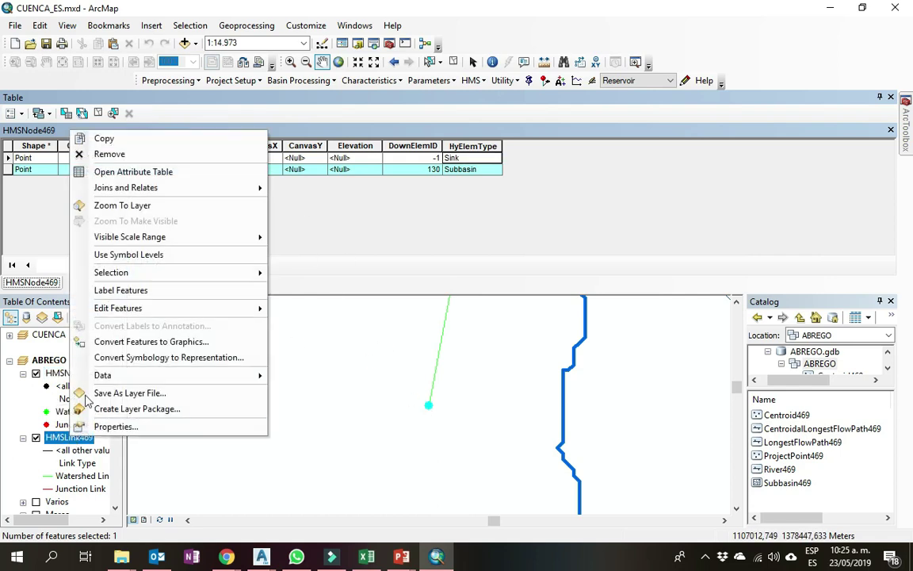
left_click(136, 171)
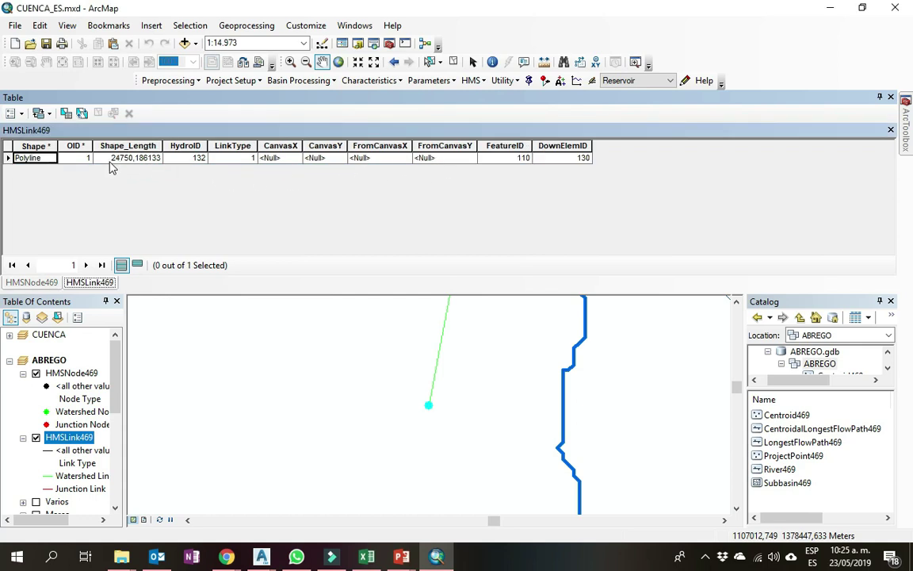
right_click(63, 441)
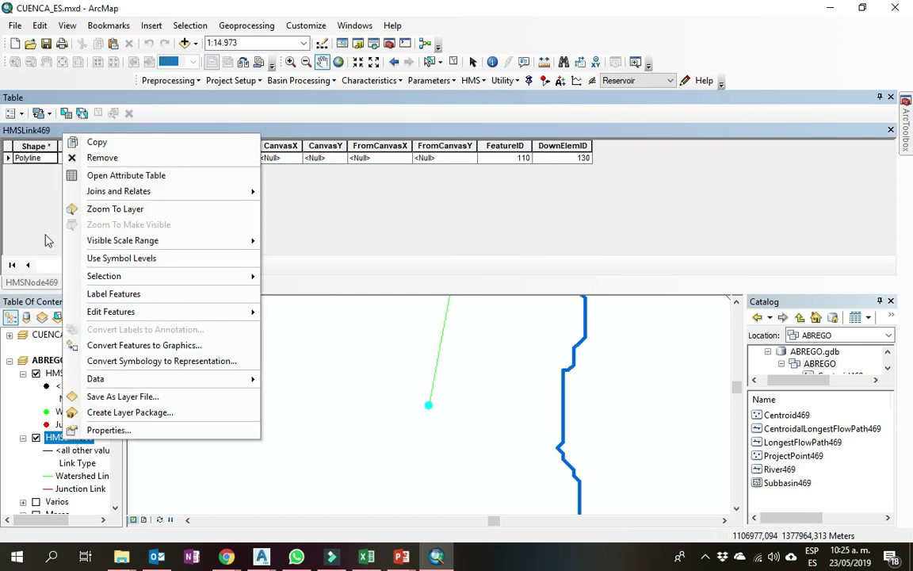
double_click(10, 158)
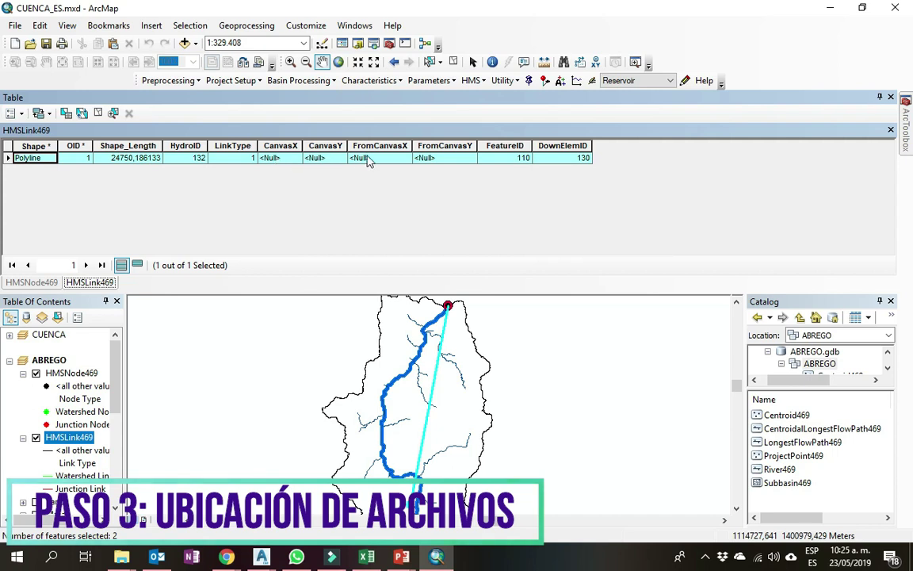
left_click(890, 97)
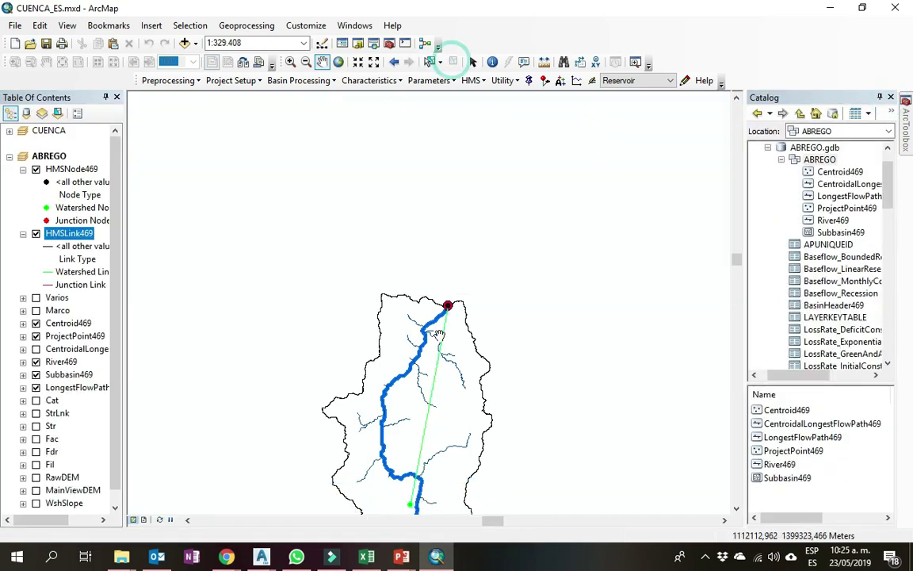
left_click_drag(467, 411, 463, 268)
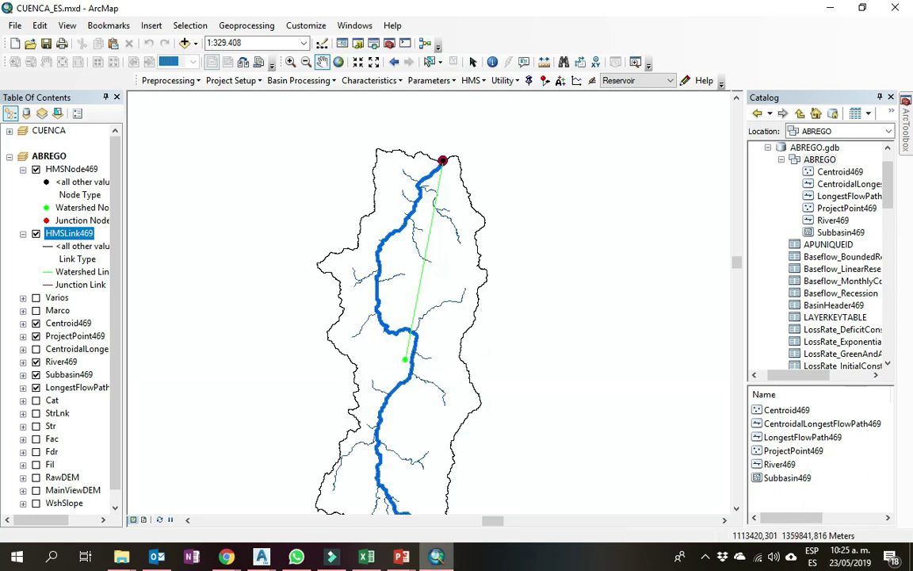
Switch to the PowerPoint slide and underline the Toggle Legend item in the command list.
left_click(401, 556)
left_click(471, 493)
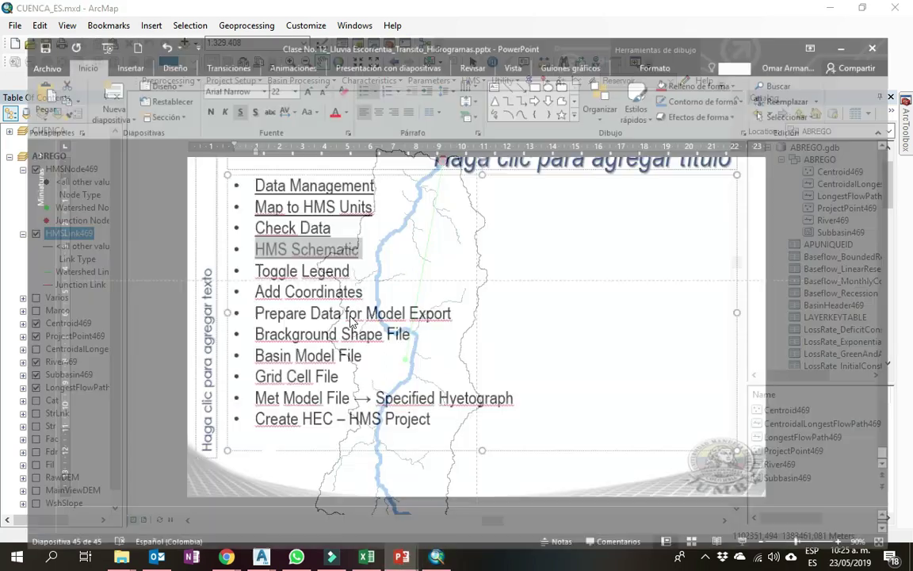
double_click(357, 246)
left_click_drag(355, 246, 241, 246)
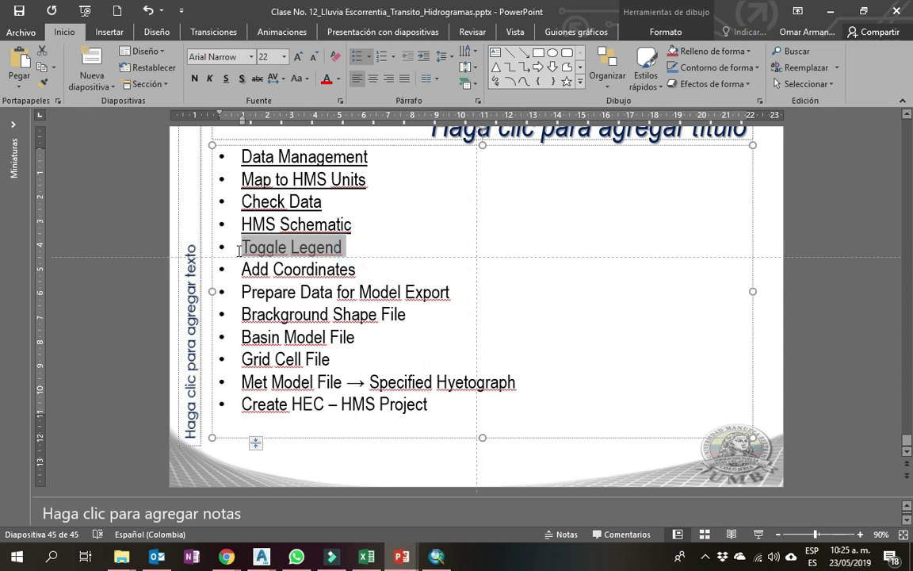
left_click(225, 79)
left_click_drag(358, 247, 243, 167)
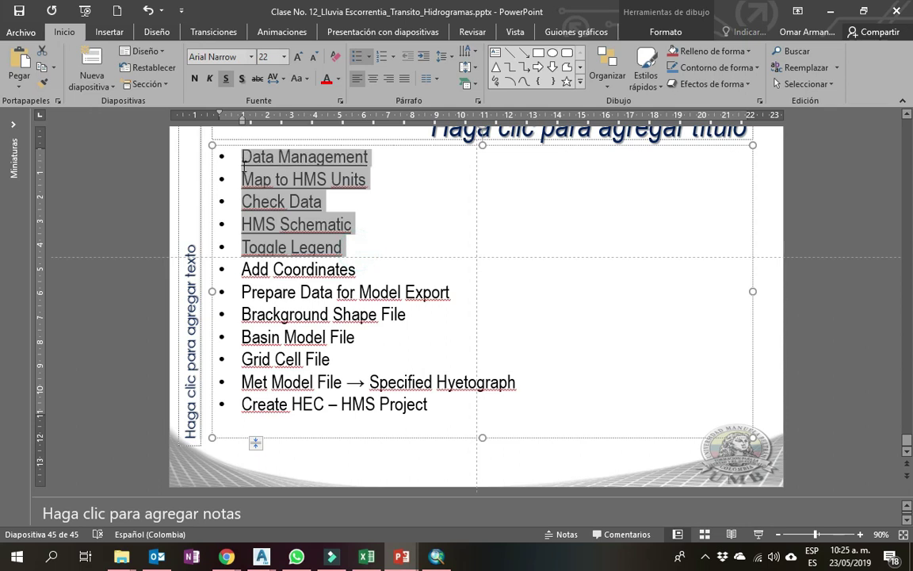
left_click(355, 242)
Switch to ArcMap and apply the HMS Legend to the schematic's nodes and links.
left_click(828, 12)
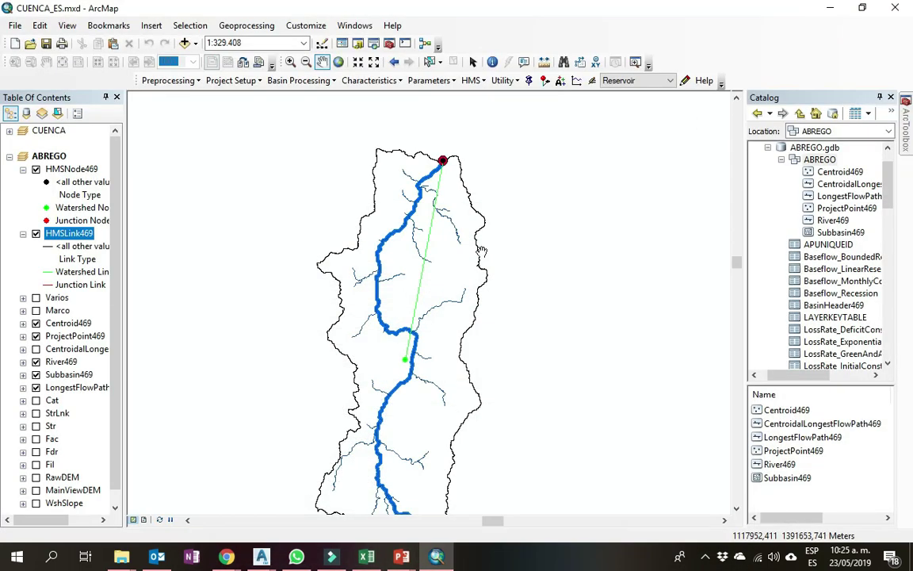
left_click(472, 80)
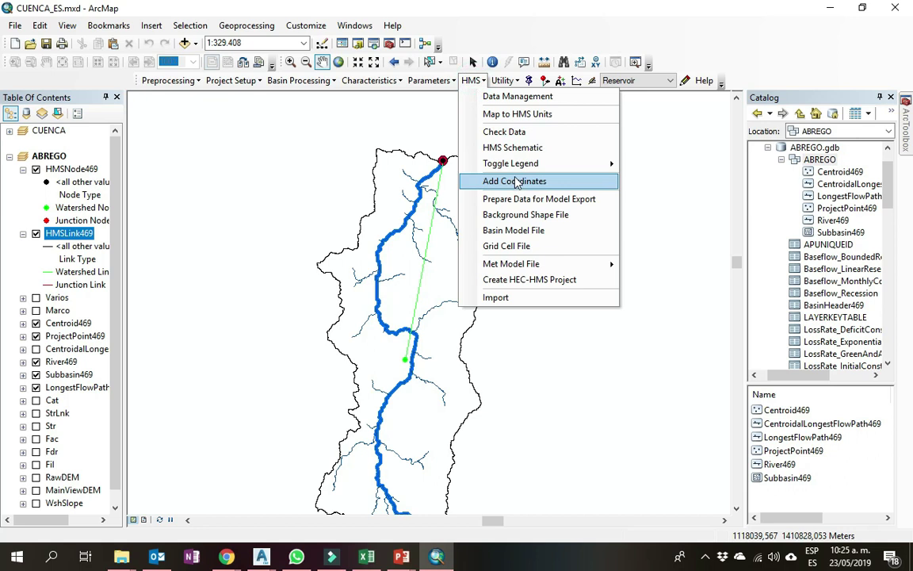
mouse_move(521, 171)
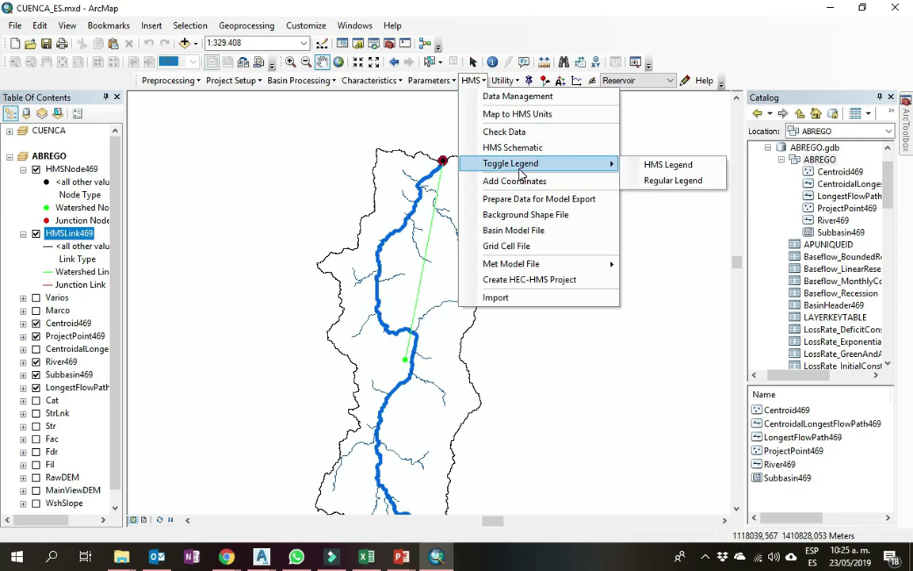
left_click(699, 168)
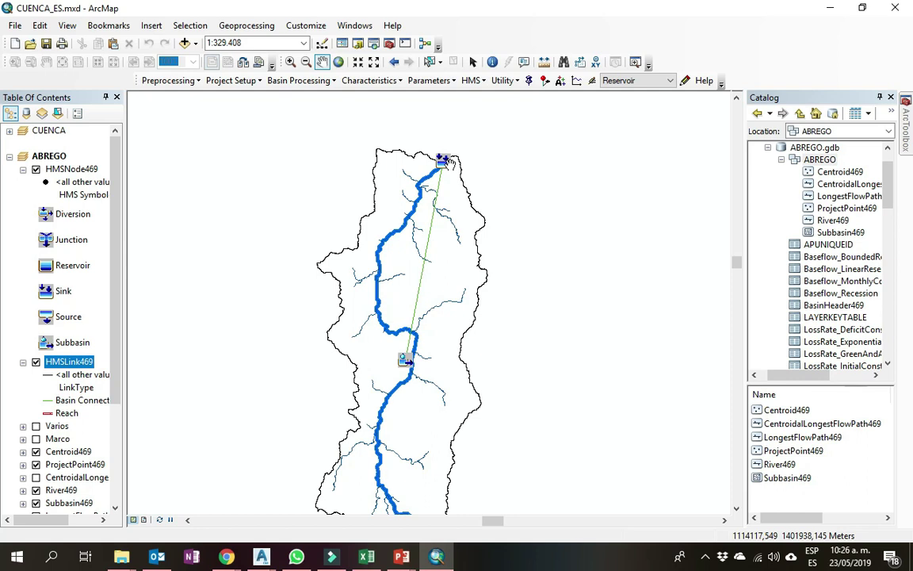
Toggle the schematic to the Regular Legend and back to the HMS Legend.
left_click(474, 81)
mouse_move(534, 163)
left_click(660, 181)
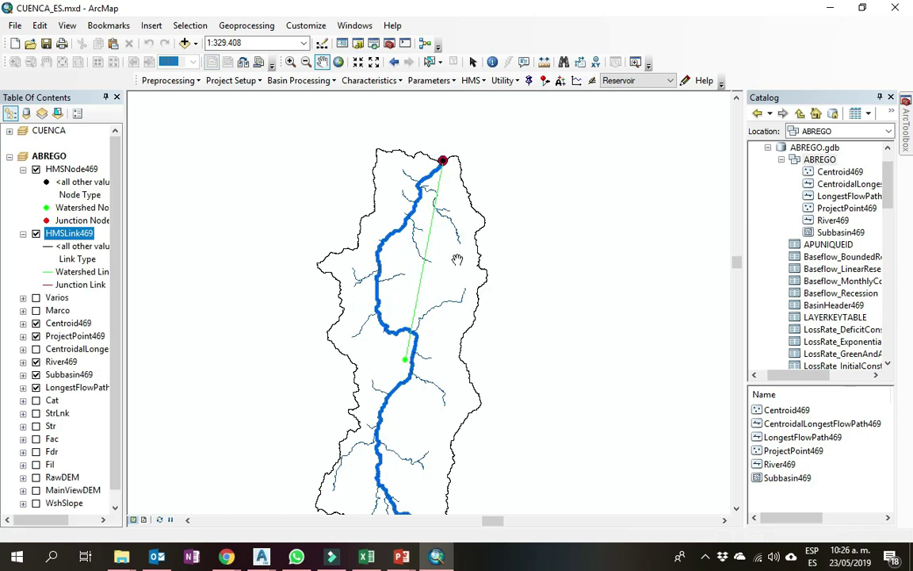
left_click(471, 81)
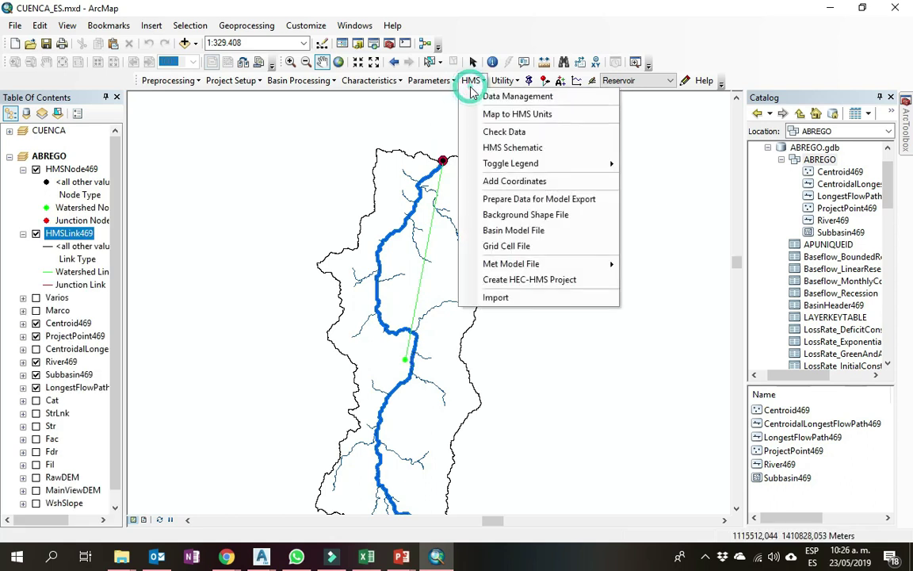
mouse_move(534, 163)
left_click(658, 163)
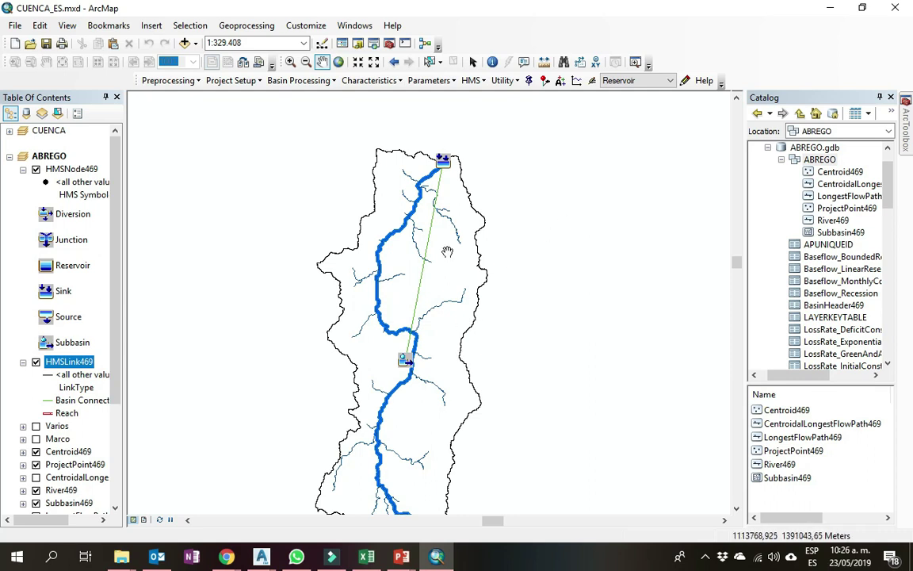
Add coordinates to the HMSNode469 and HMSLink469 layers from RawDEM, accepting the linear unit for the Z coordinate.
scroll(468, 315, "down", 2)
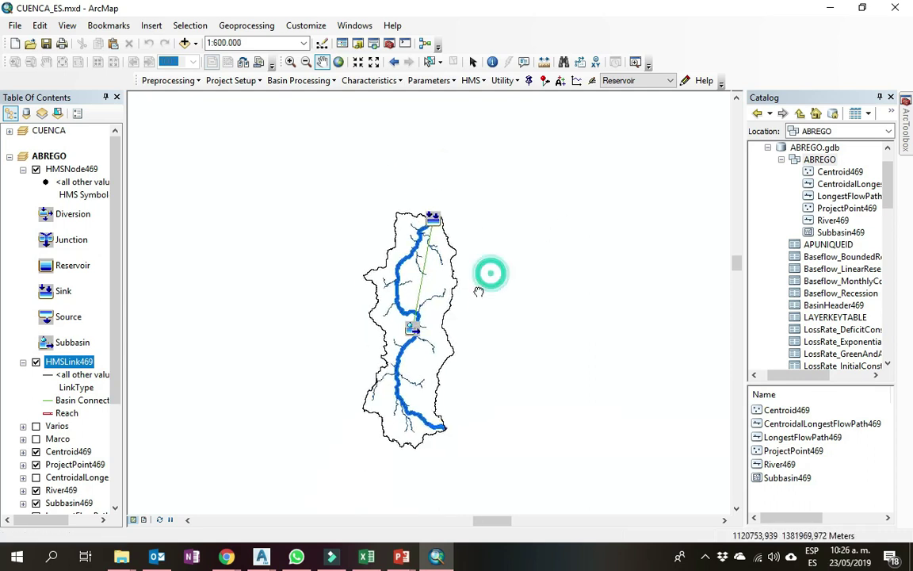
left_click(472, 80)
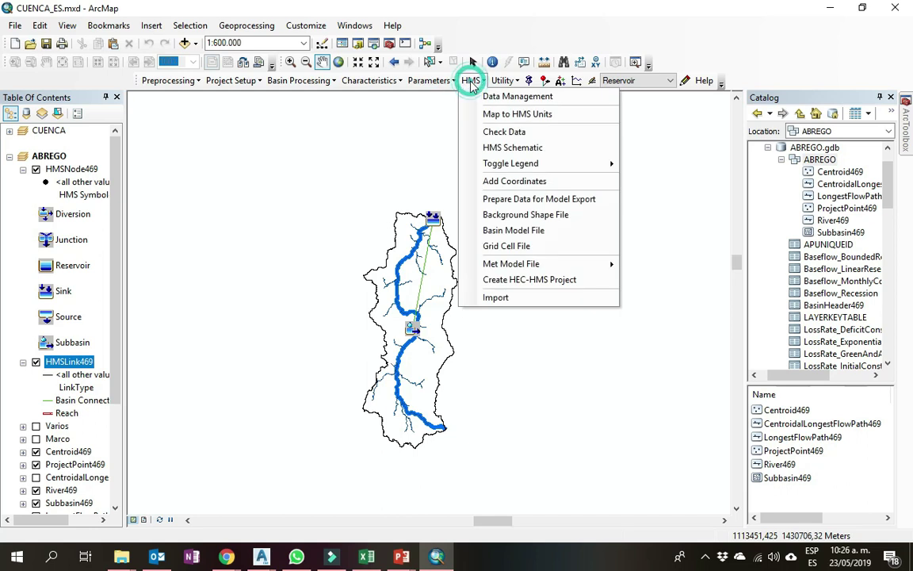
left_click(522, 184)
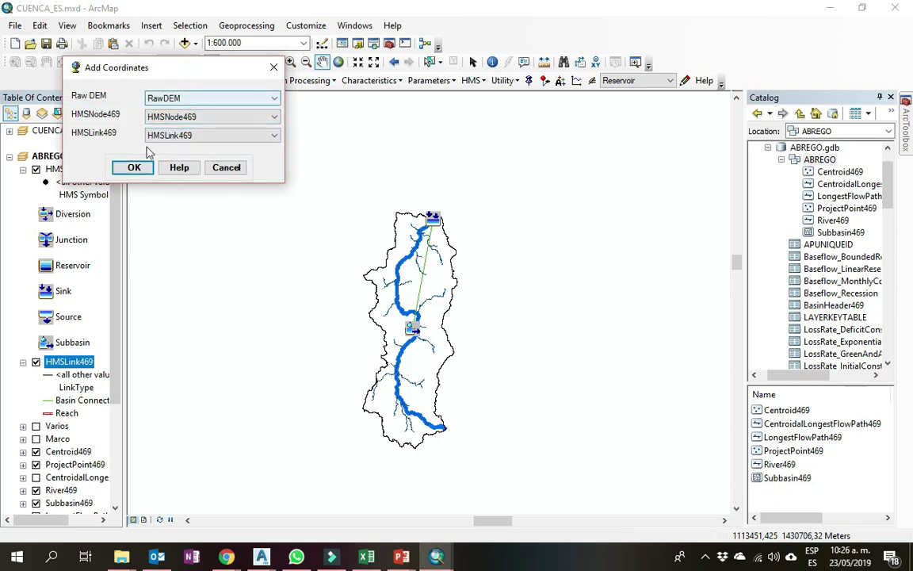
left_click(136, 168)
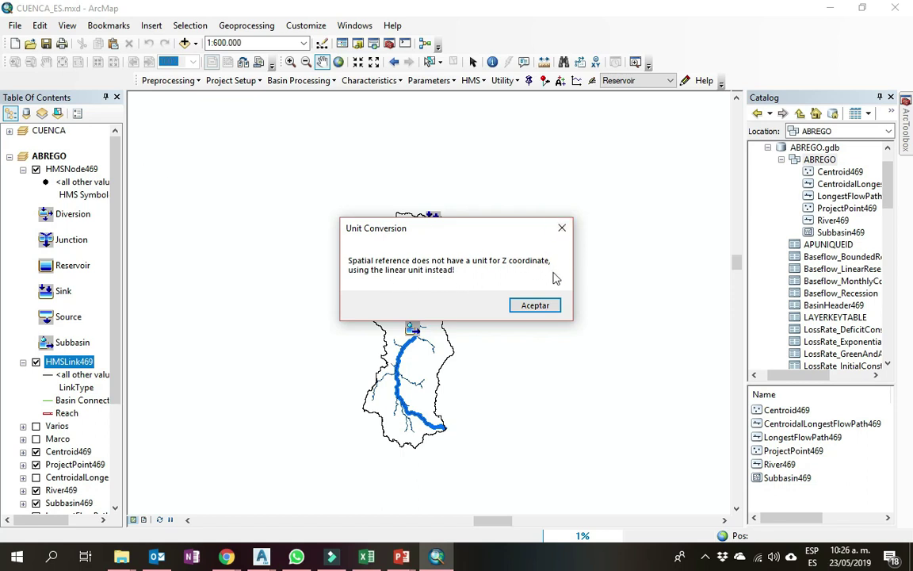
left_click(535, 305)
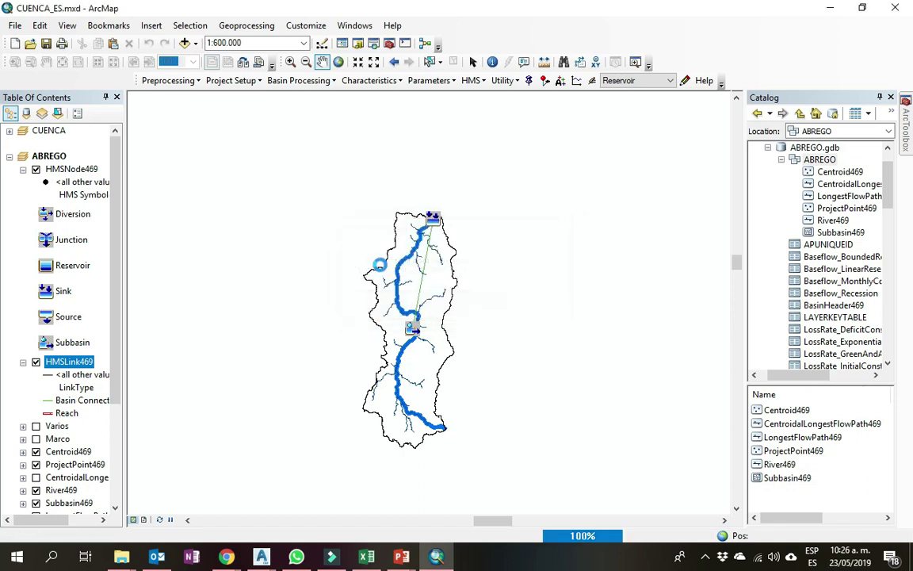
left_click(527, 308)
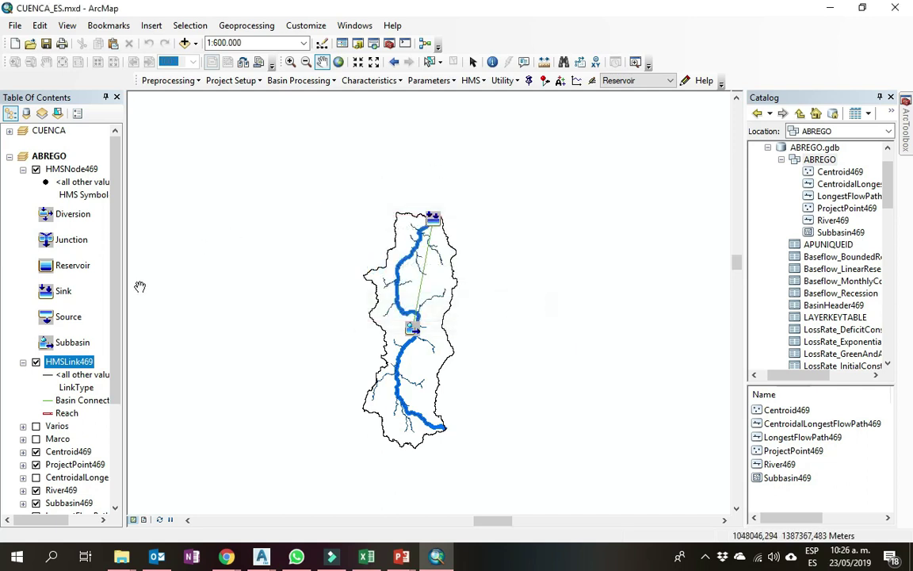
Open the HMSNode469 attribute table and check the canvas coordinates and elevations of the nodes.
right_click(64, 170)
left_click(127, 206)
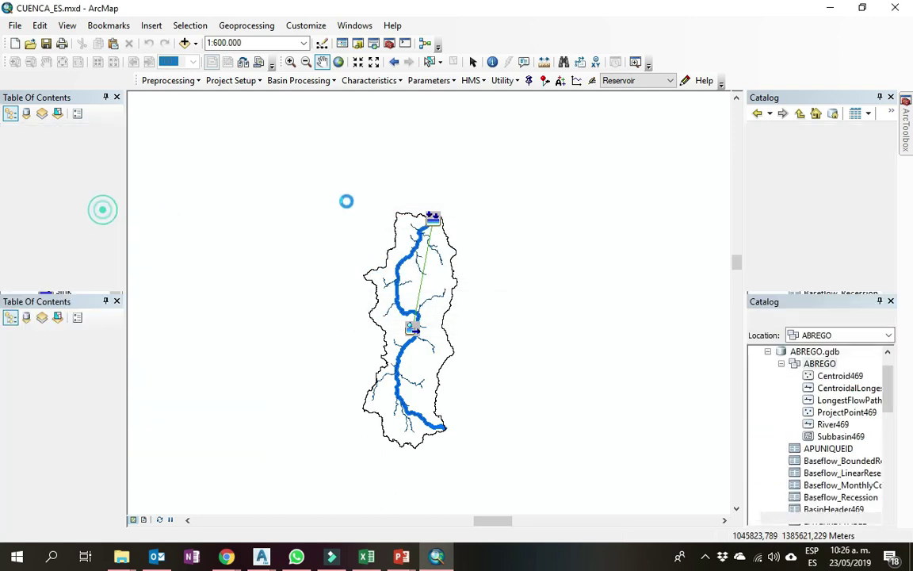
left_click(259, 159)
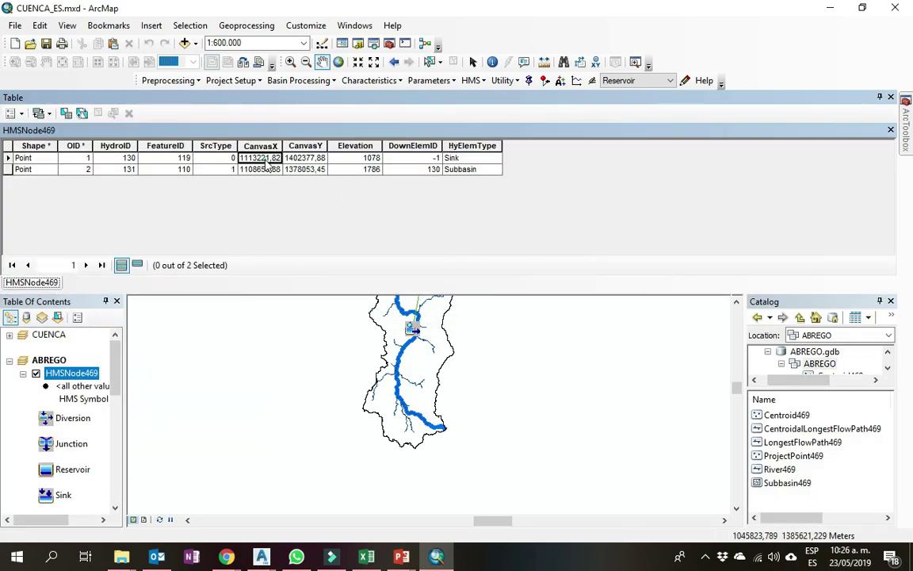
left_click(355, 169)
left_click(355, 157)
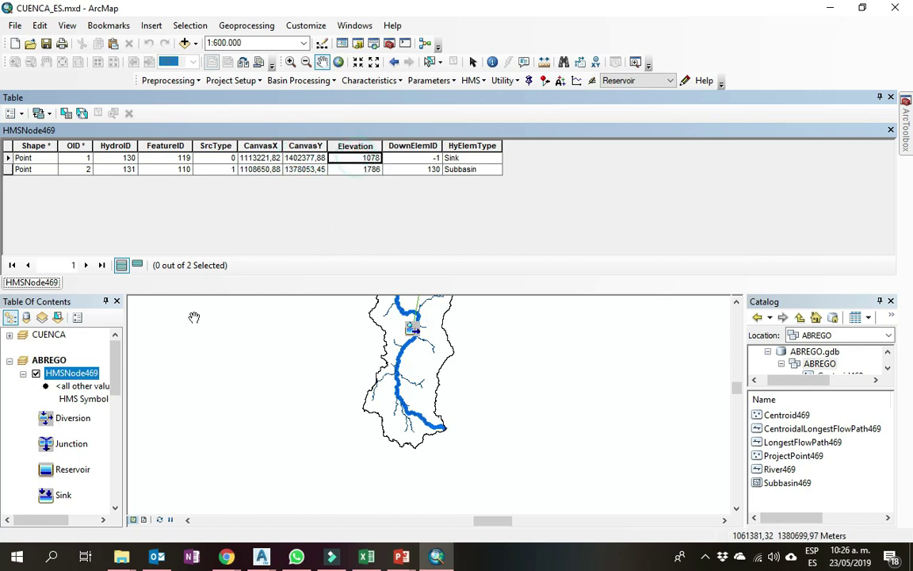
Collapse the HMSNode469 legend, check the canvas coordinates in the HMSLink469 attribute table, and close the table.
left_click(23, 373)
right_click(67, 385)
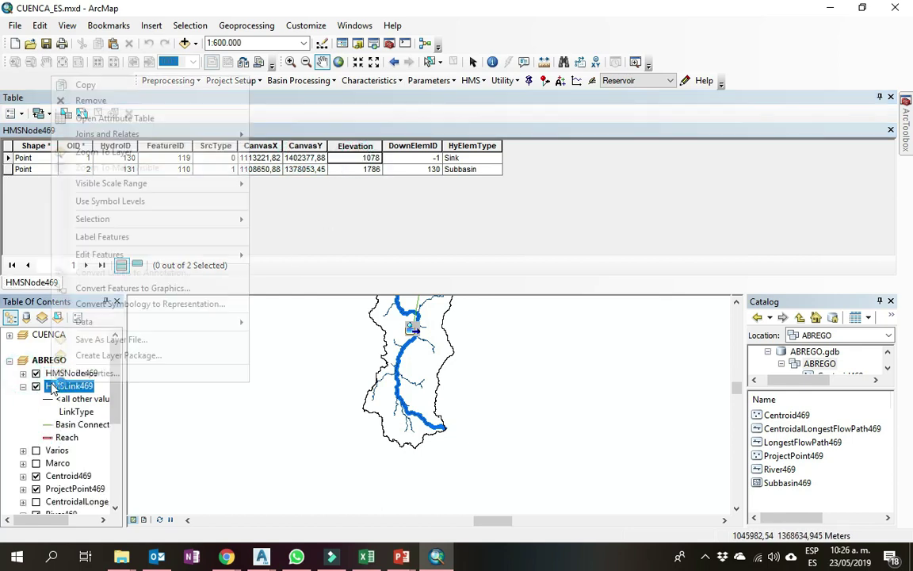
left_click(116, 112)
left_click(282, 158)
left_click(377, 158)
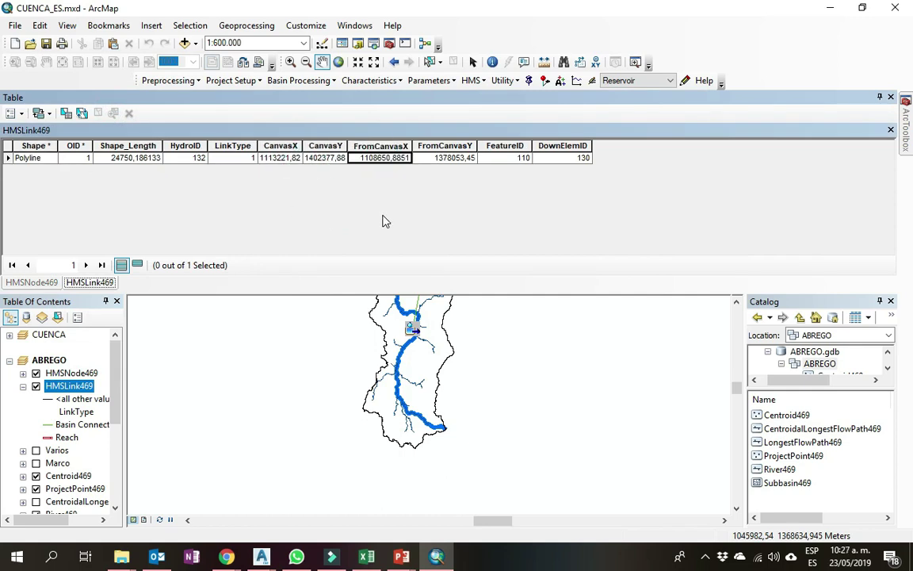
left_click(890, 96)
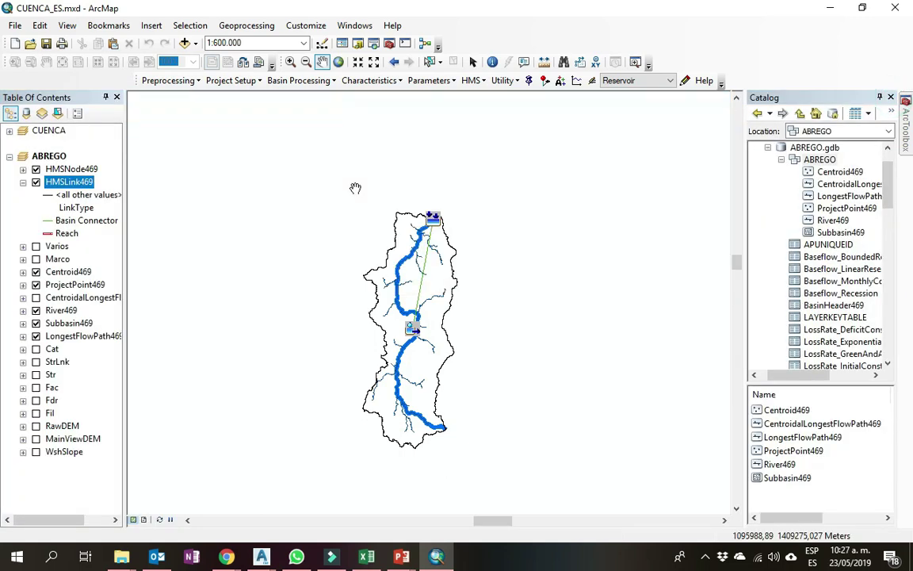
Collapse the HMSLink469 legend and zoom in on the ABREGO basin.
left_click(23, 183)
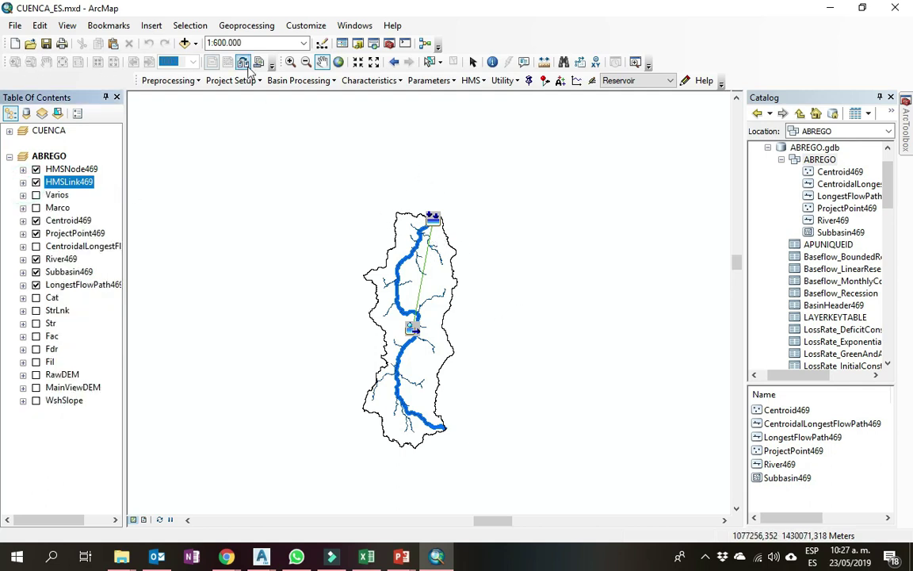
left_click(290, 61)
left_click_drag(347, 201, 495, 447)
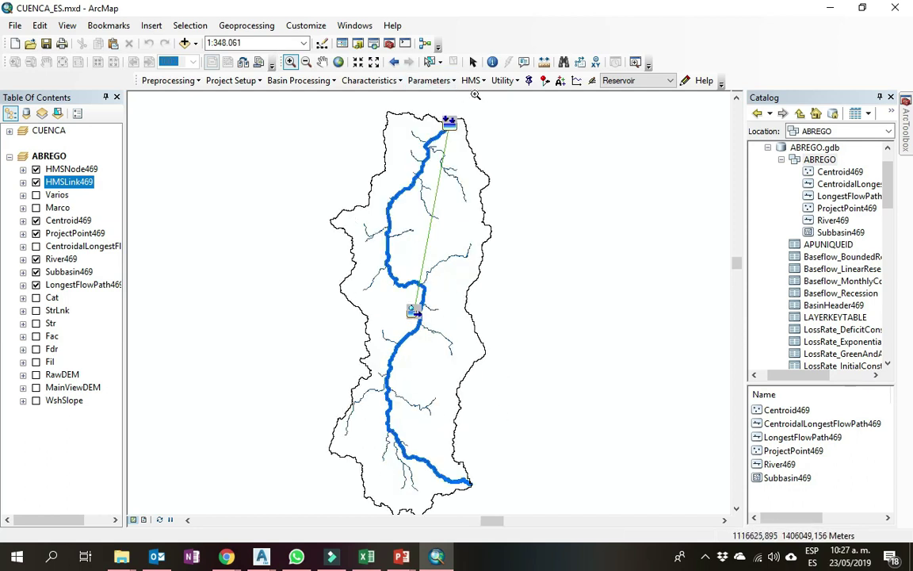
Switch to the PowerPoint slide and underline the list entries "Add Coordinates" and "Prepare Data for Model Export".
left_click(477, 81)
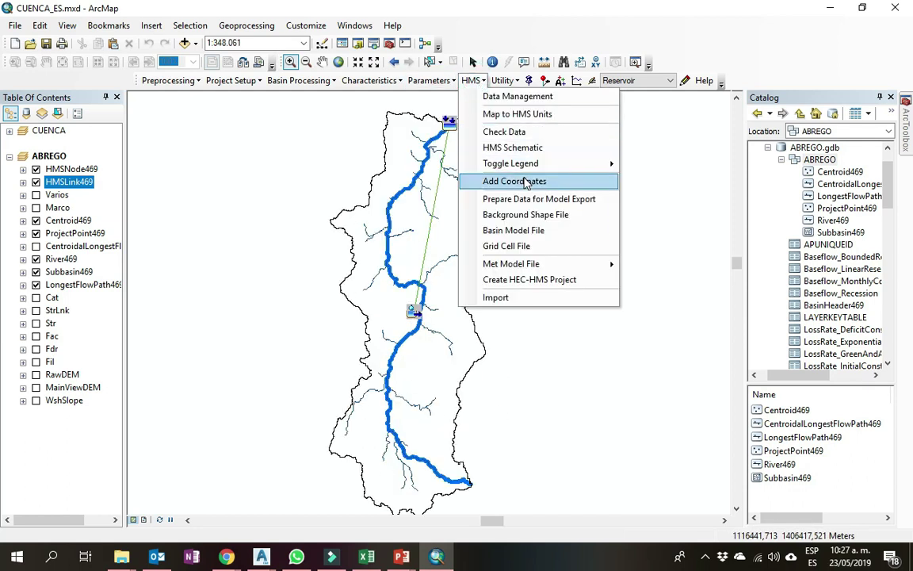
left_click(394, 557)
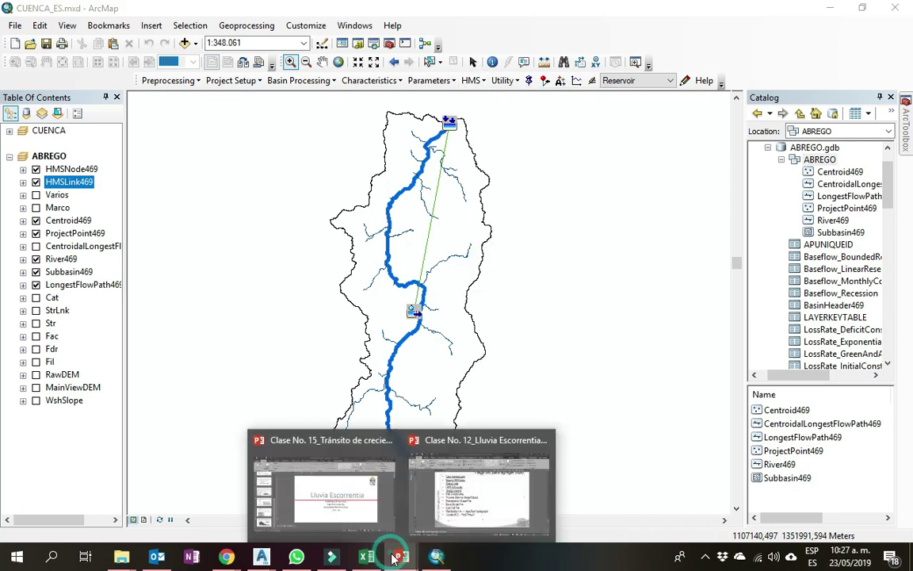
left_click(478, 487)
triple_click(363, 269)
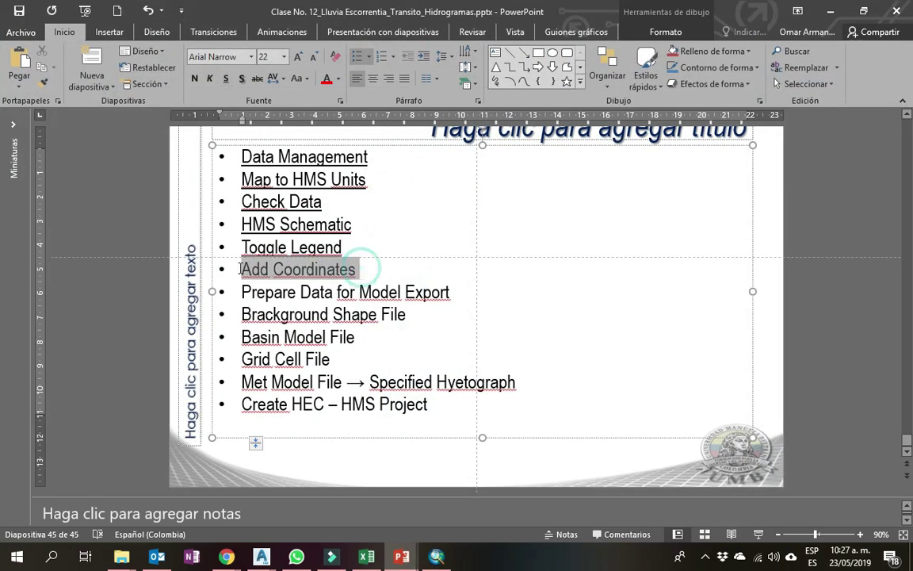
left_click(231, 85)
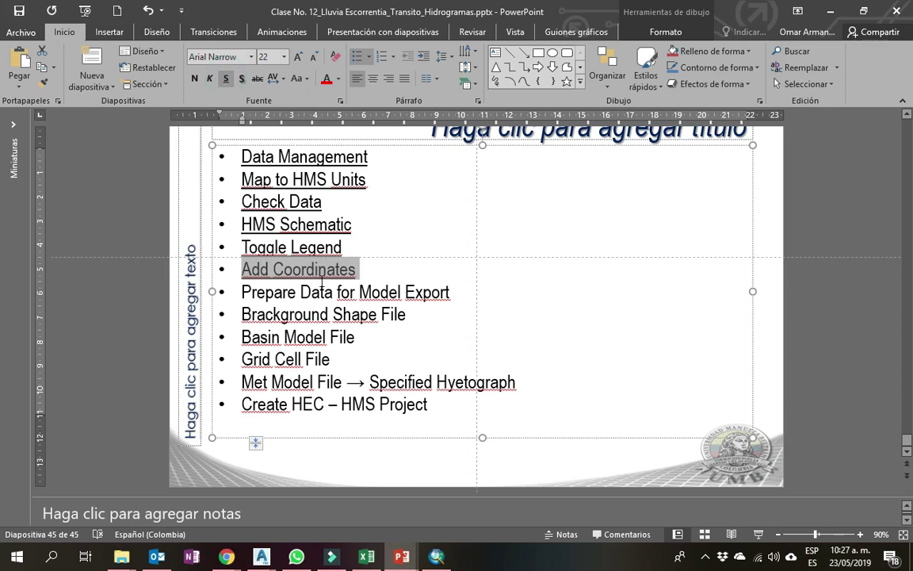
left_click_drag(452, 291, 242, 297)
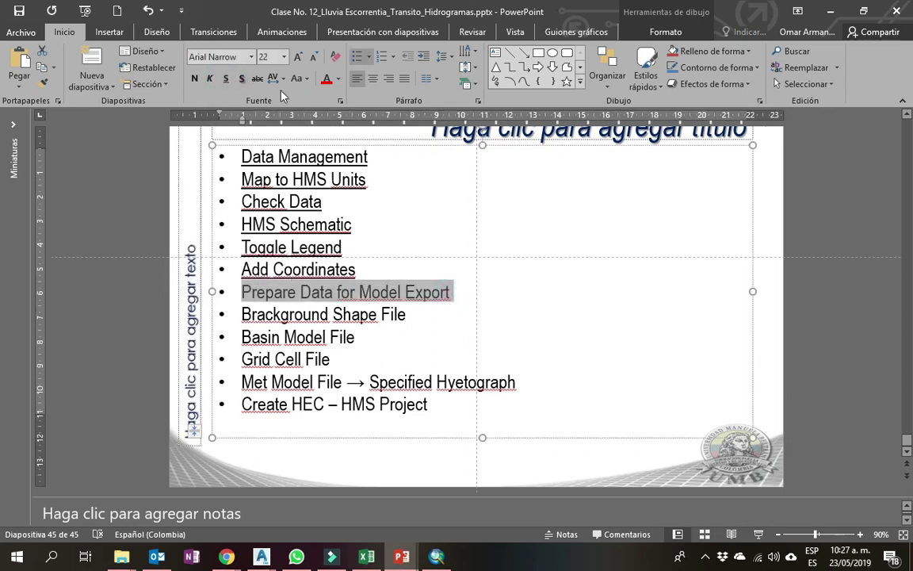
left_click(224, 81)
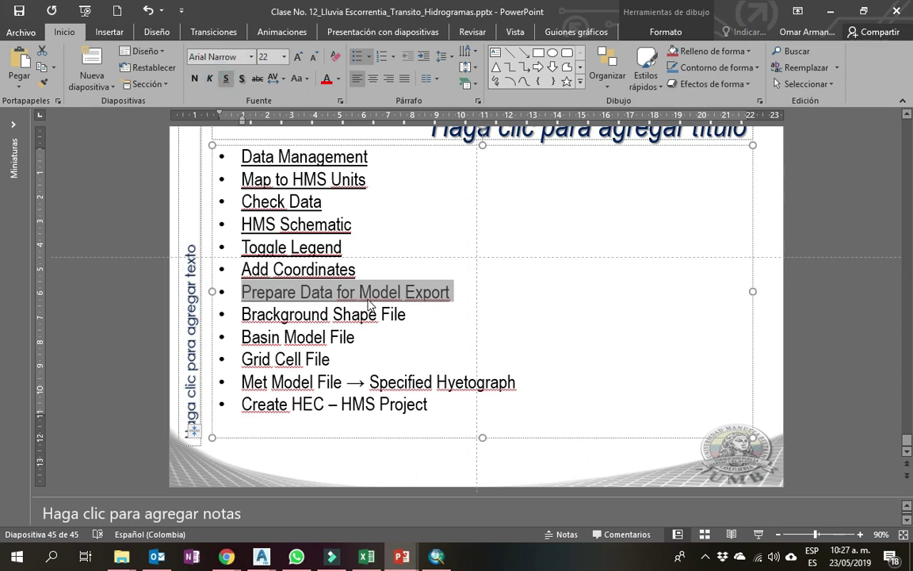
Back in ArcMap, run Prepare Data for Model Export with Subbasin469, River469, LongestFlowPath469 and CentroidalLongestFlowPath469, allowing the model tables to be overwritten.
left_click(830, 11)
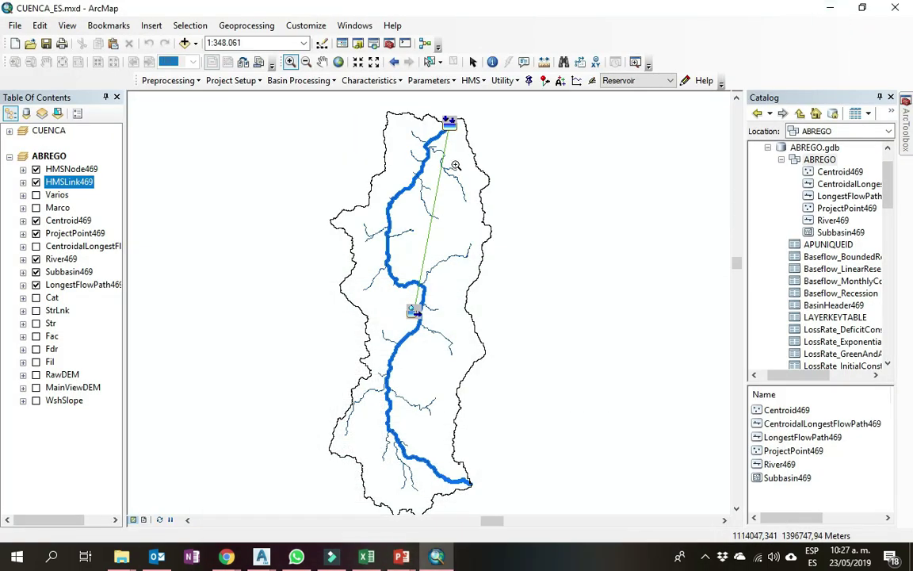
left_click(472, 81)
left_click(516, 199)
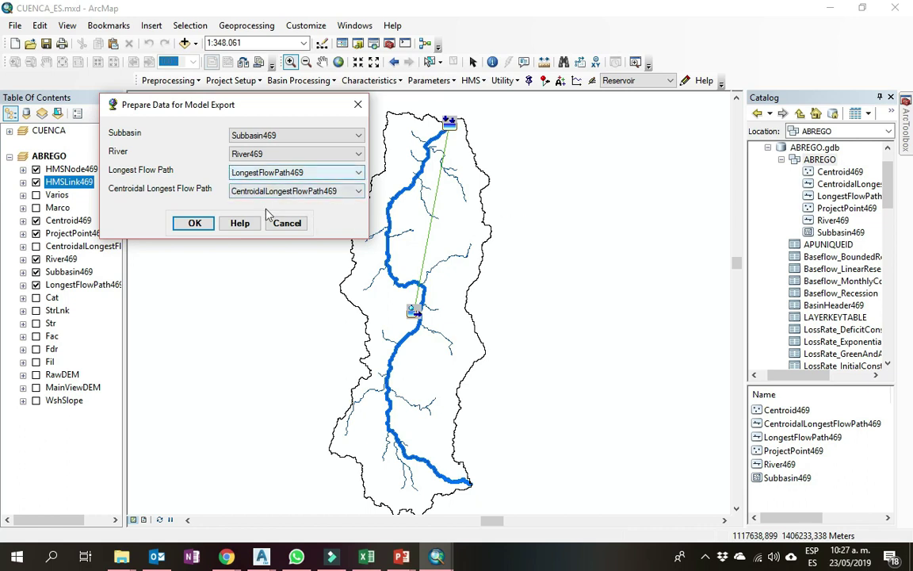
left_click(190, 222)
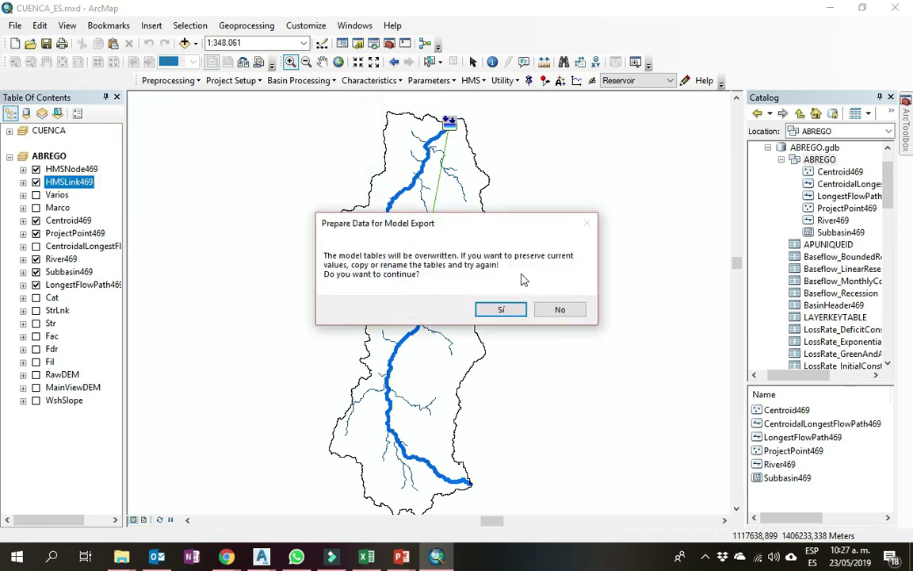
left_click(501, 309)
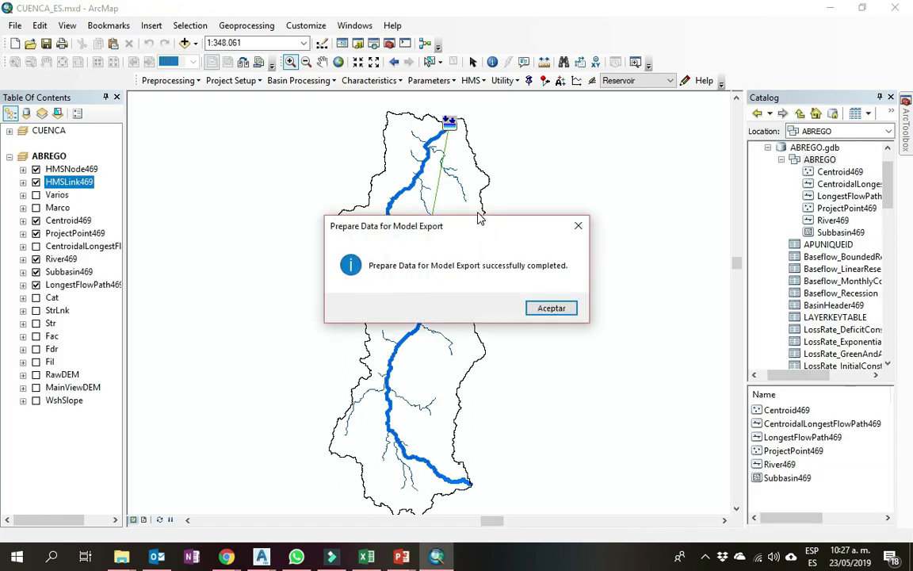
left_click(569, 312)
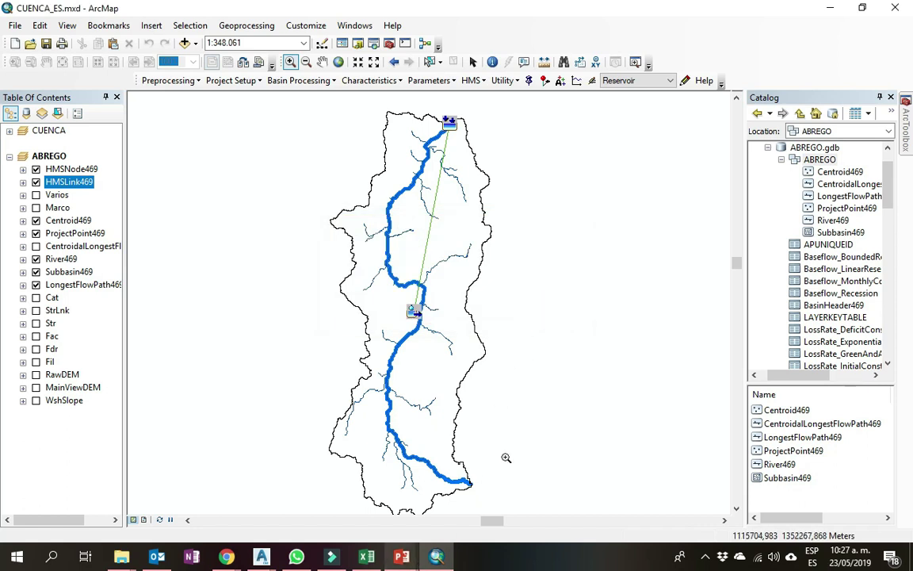
Refresh the ABREGO feature dataset in the Catalog and locate the HMSLink469 and HMSNode469 feature classes in it.
left_click(781, 160)
scroll(804, 178, "up", 1)
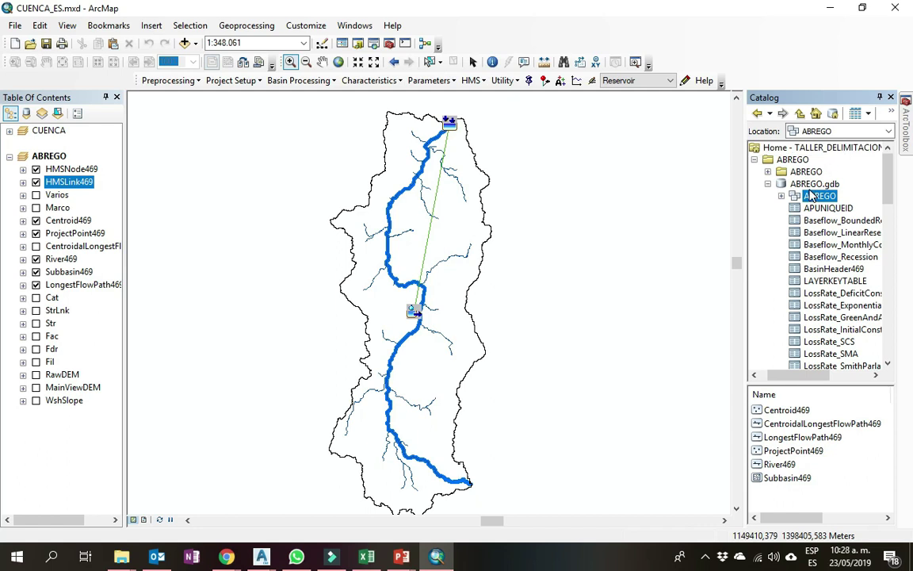
left_click(783, 195)
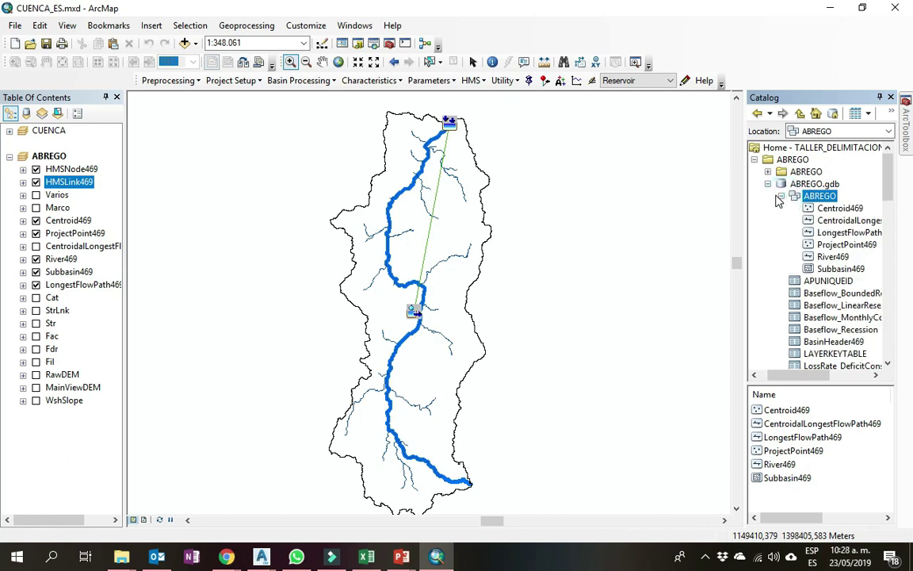
left_click(782, 196)
left_click(812, 148)
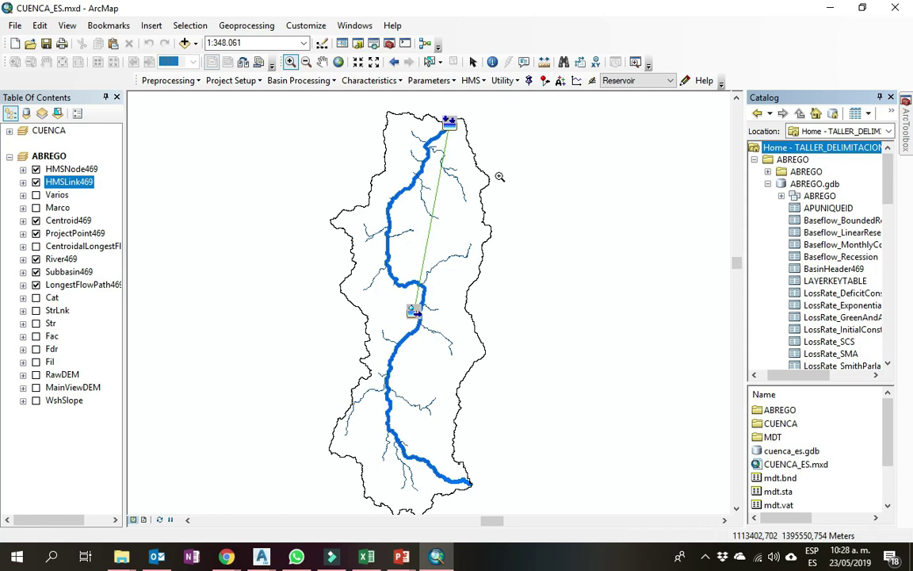
left_click(782, 196)
right_click(796, 195)
left_click(834, 264)
left_click(840, 232)
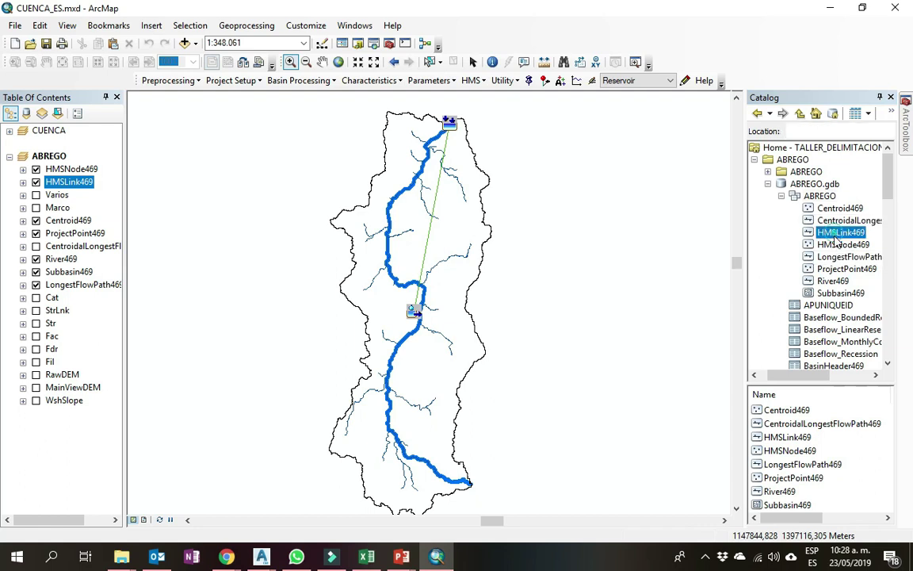
left_click(842, 244)
left_click(840, 232)
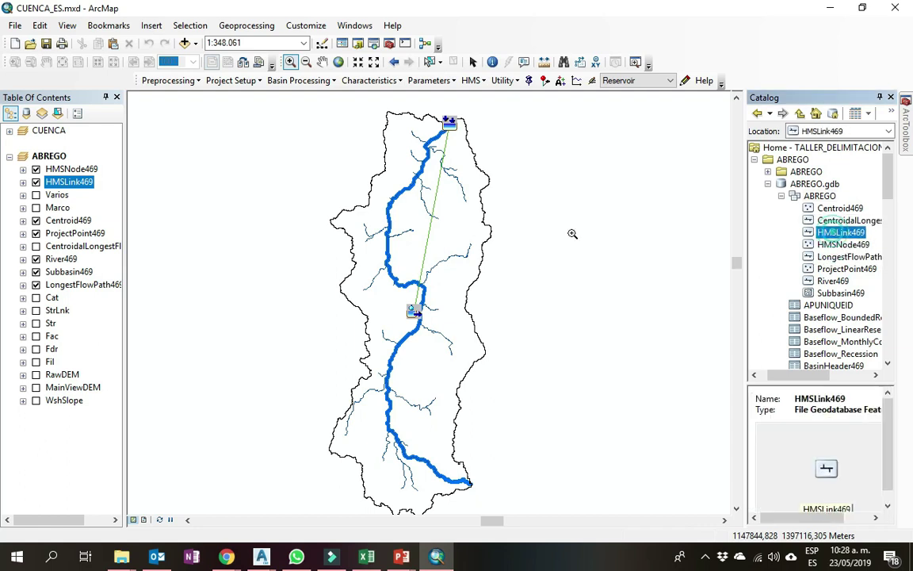
left_click(71, 168)
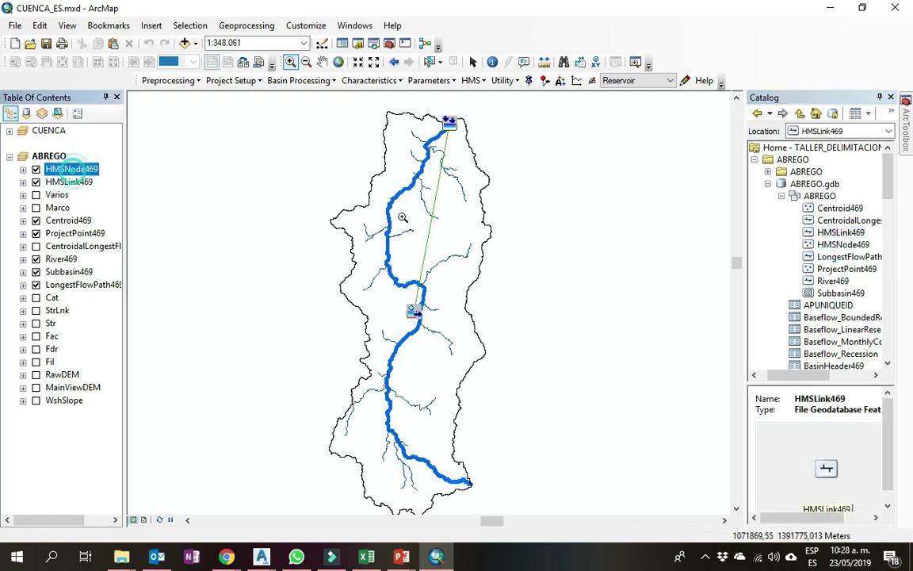
Collapse the ABREGO feature dataset and look through the baseflow, loss rate, routing and transform tables in ABREGO.gdb.
left_click(782, 197)
scroll(842, 245, "down", 4)
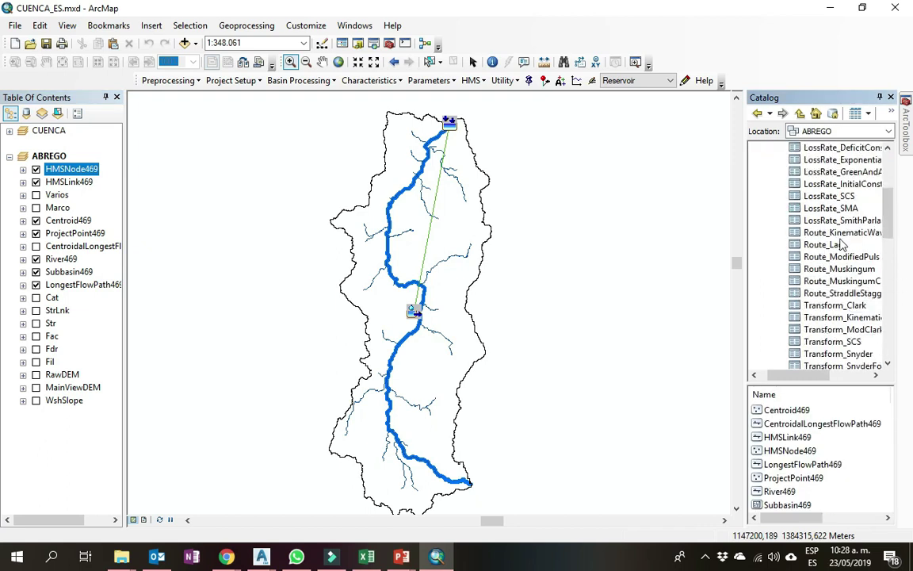
scroll(844, 226, "down", 3)
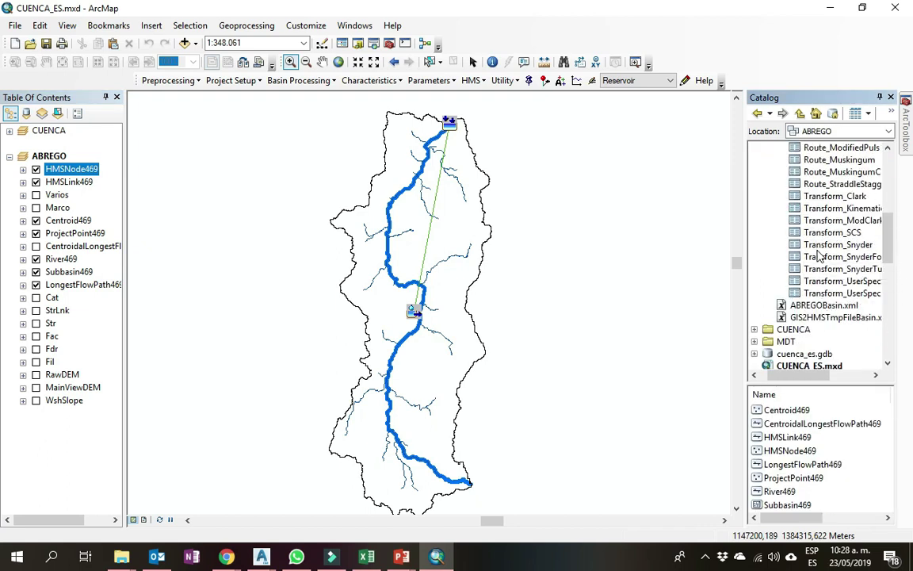
scroll(820, 254, "up", 7)
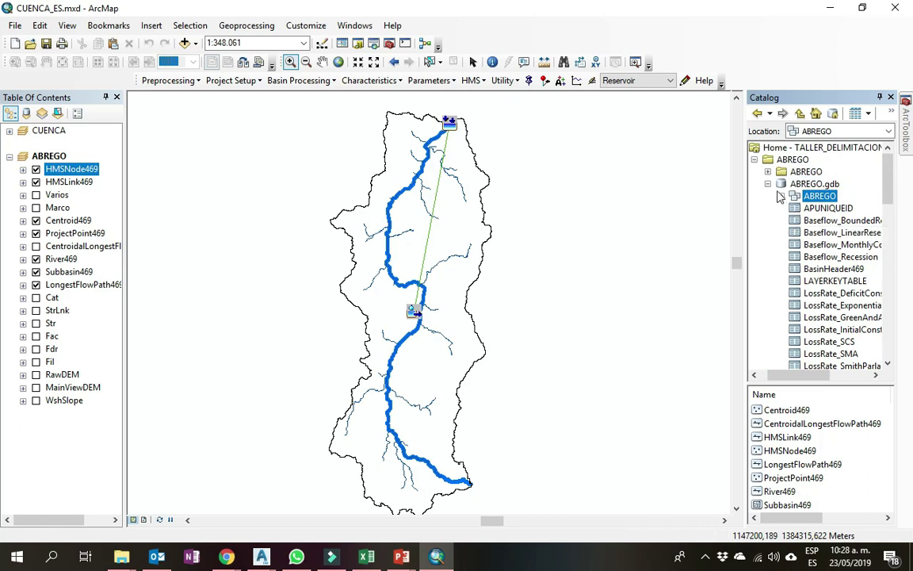
Examine the contents of ABREGO.gdb and the inner ABREGO folder in the Catalog, and leave both collapsed.
left_click(768, 185)
left_click(768, 171)
left_click(767, 171)
left_click(768, 184)
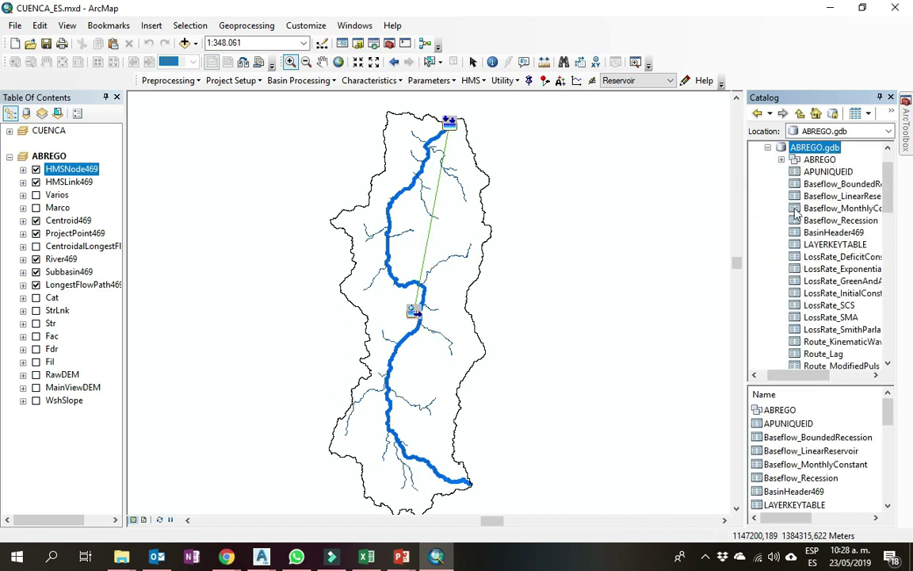
left_click(781, 161)
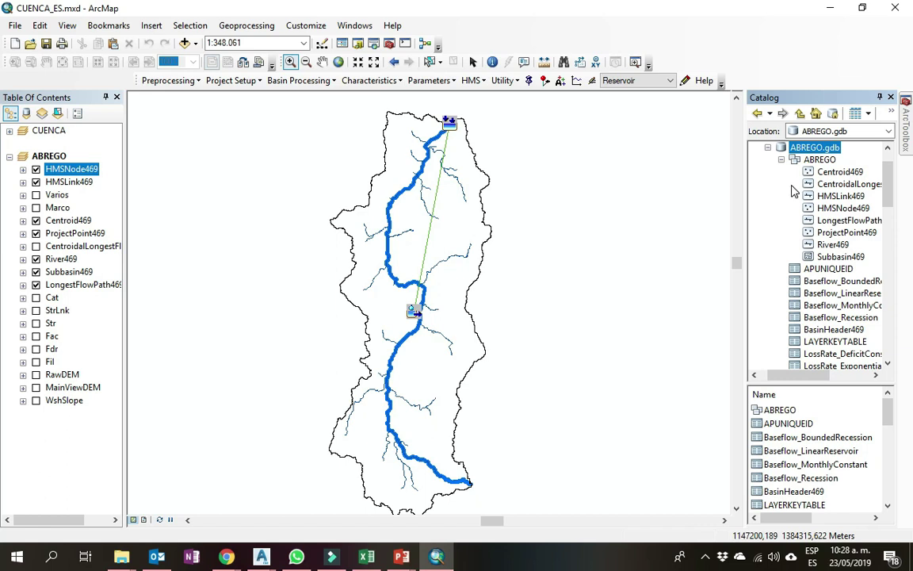
scroll(794, 191, "up", 1)
left_click(838, 149)
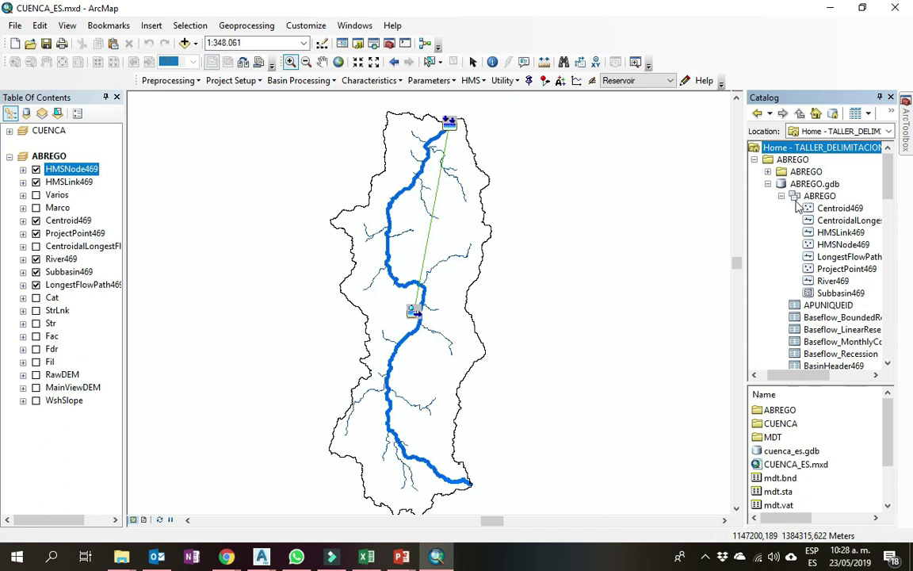
left_click(768, 183)
left_click(767, 171)
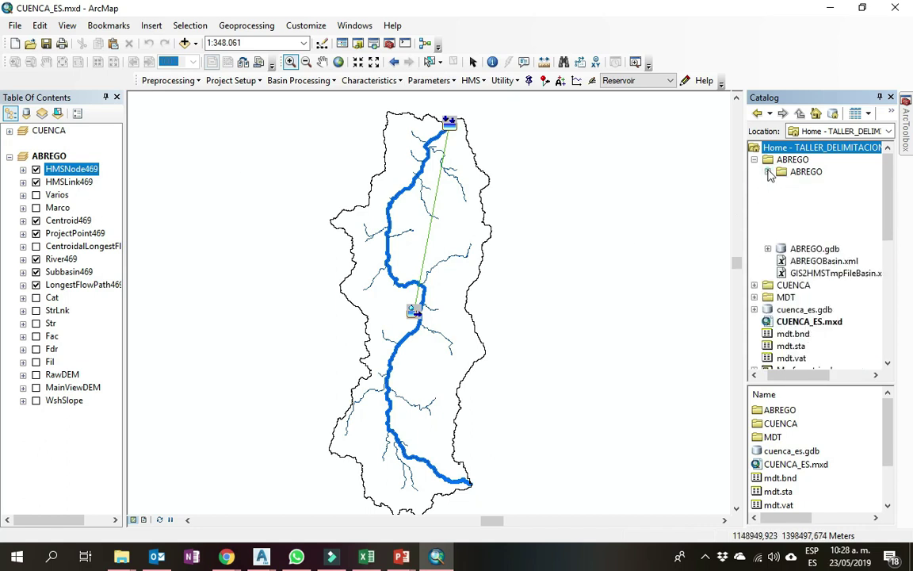
left_click(767, 171)
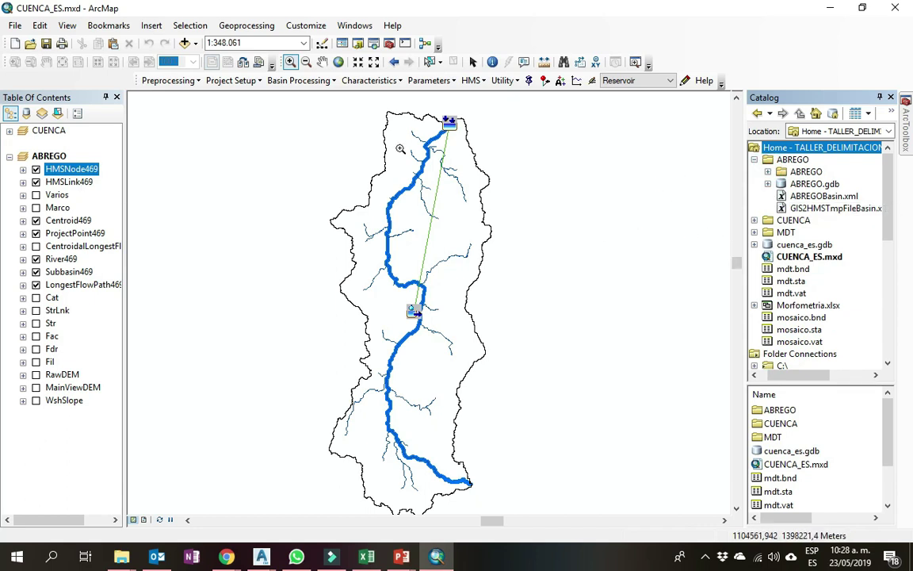
Switch to the PowerPoint slide and underline the list entry "Brackground Shape File".
mouse_move(403, 557)
left_click(489, 485)
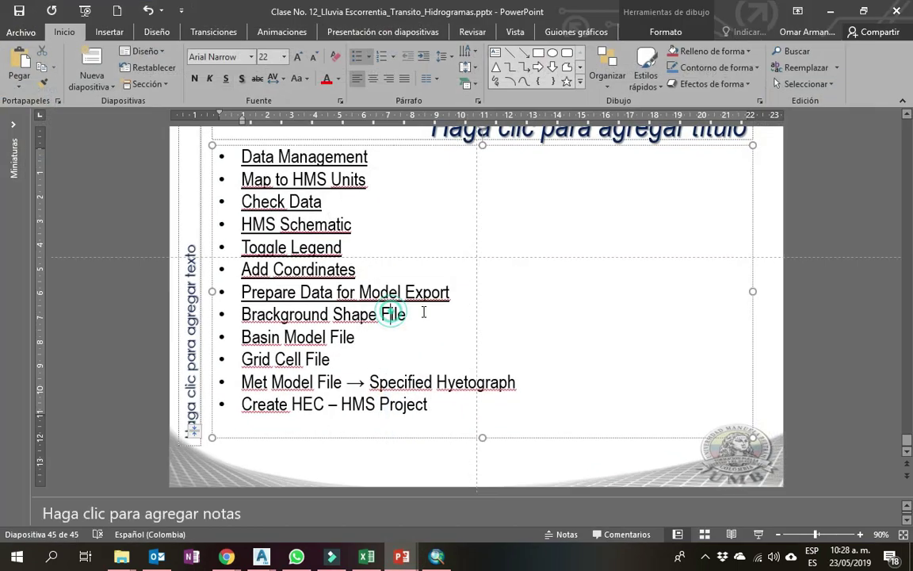
triple_click(426, 314)
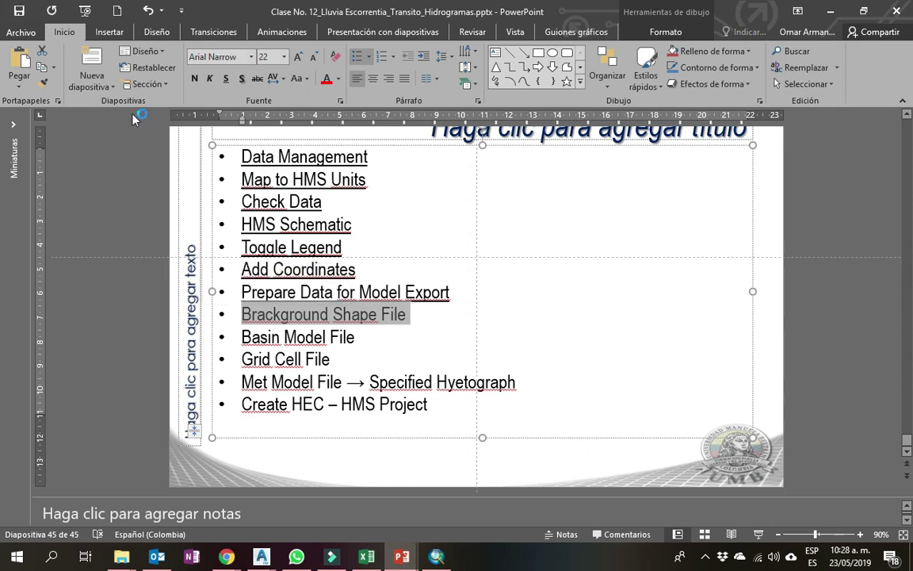
left_click(226, 78)
left_click(415, 315)
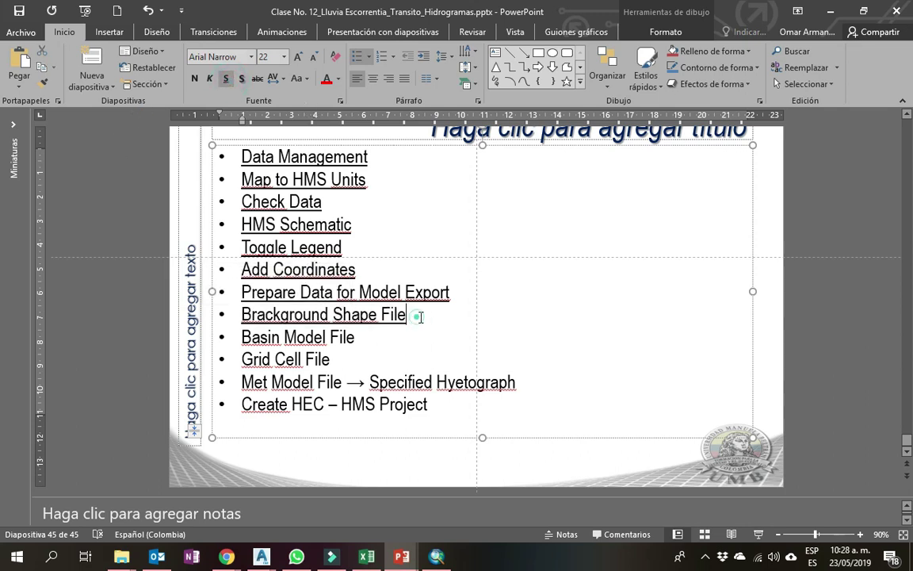
left_click_drag(415, 314, 256, 315)
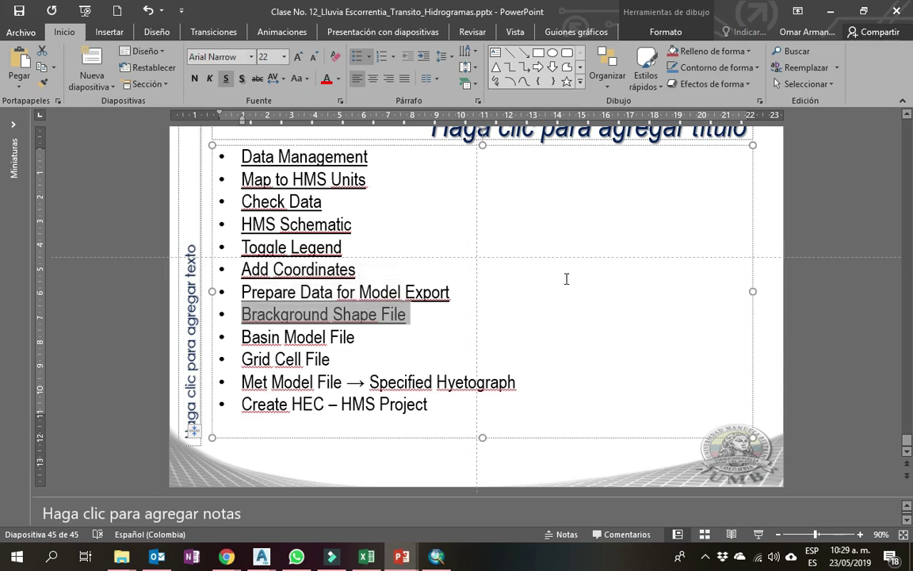
Back in ArcMap, create the background shapefiles from Subbasin469 and River469, and select River469.shp in the Catalog.
left_click(830, 11)
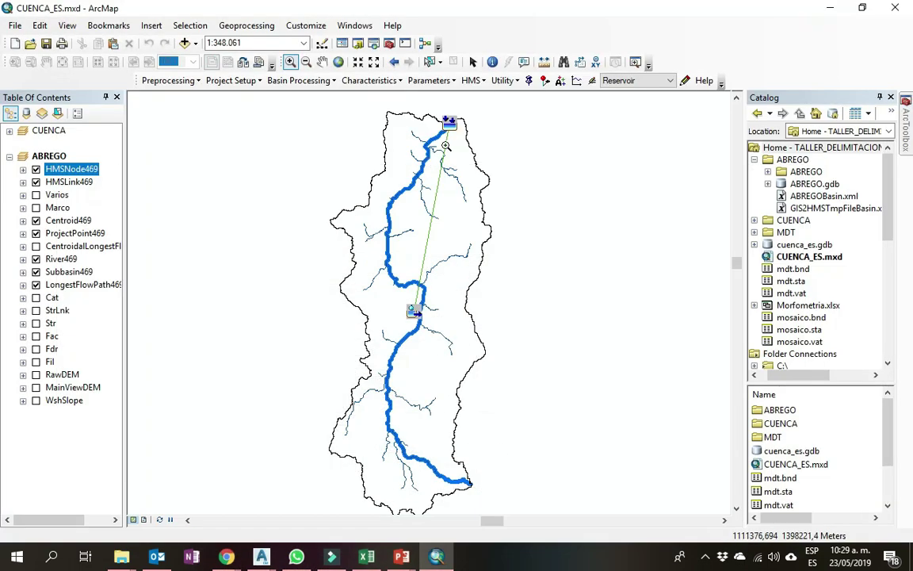
left_click(471, 80)
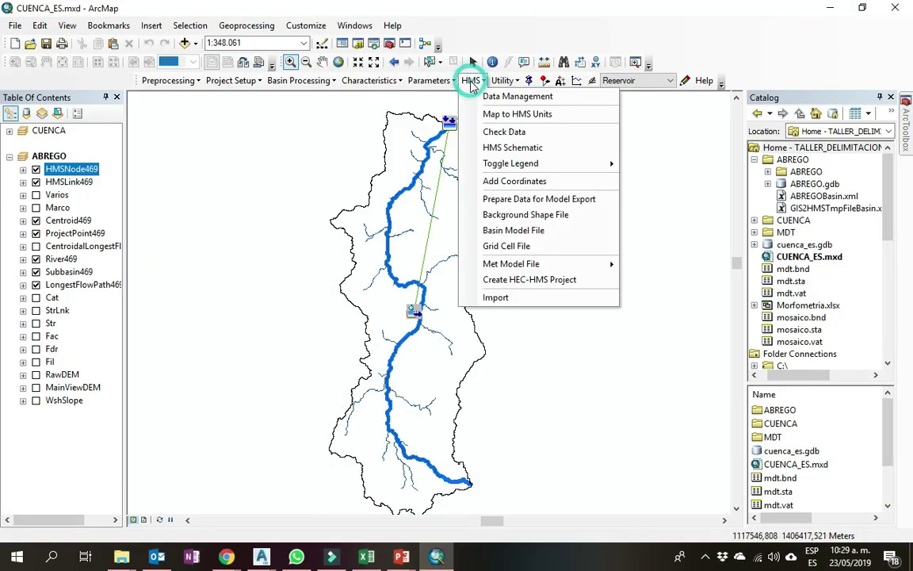
left_click(525, 214)
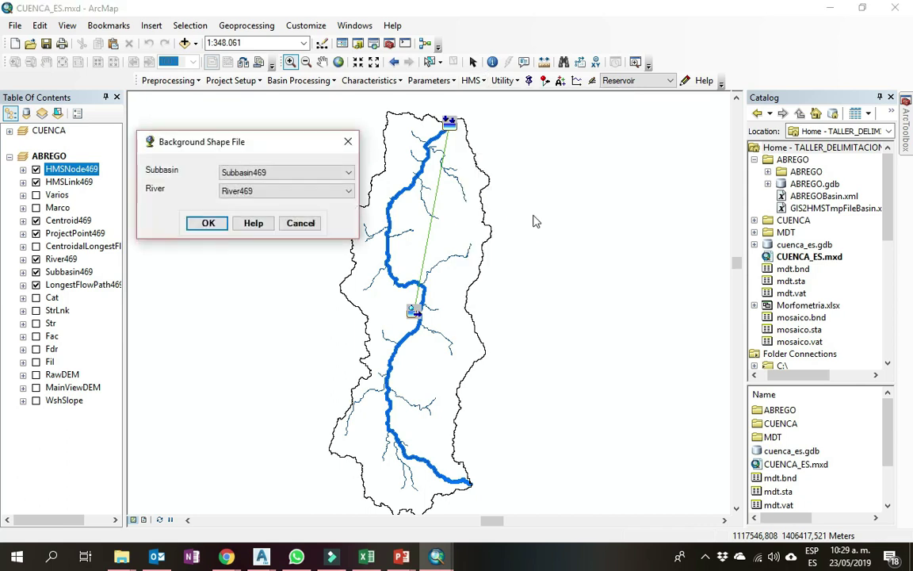
left_click_drag(193, 141, 353, 145)
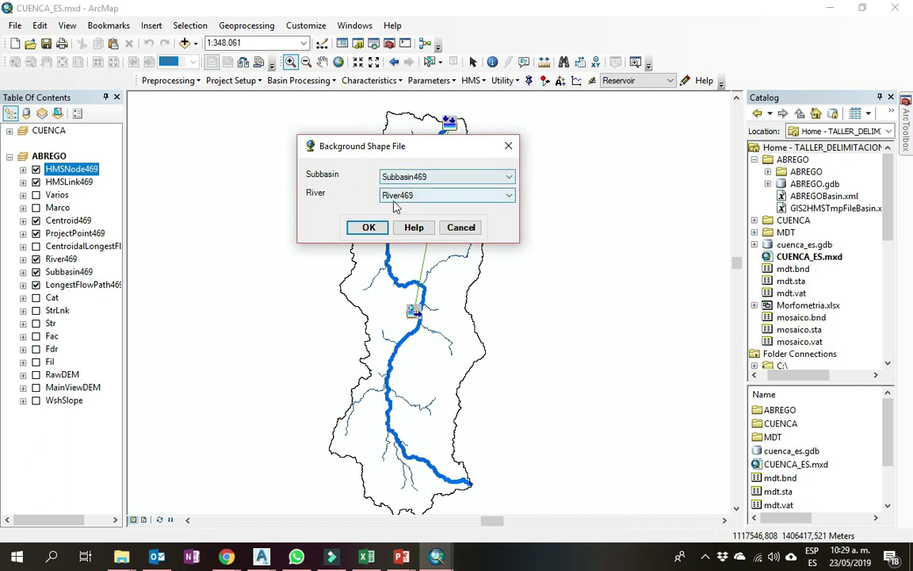
left_click(368, 228)
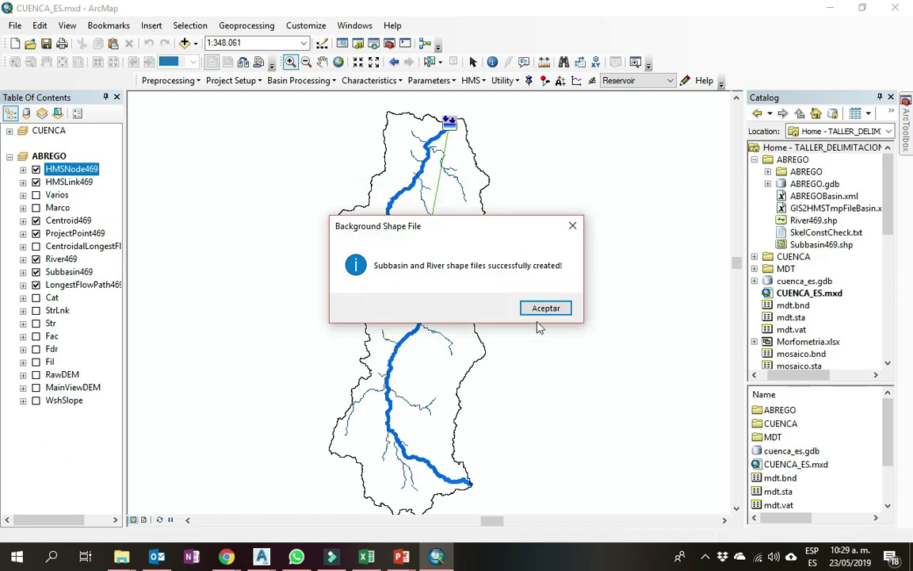
left_click(541, 308)
left_click(813, 221)
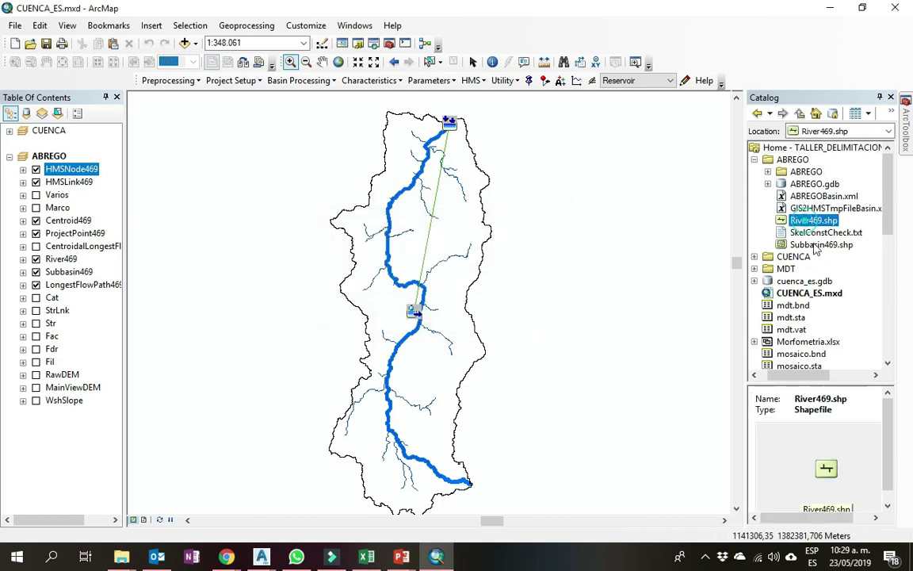
Look at the River469.shp, Subbasin469.shp and SkelConstCheck.txt files in the ABREGO folder of the Catalog.
left_click(821, 245)
left_click(813, 220)
left_click(821, 245)
left_click(812, 221)
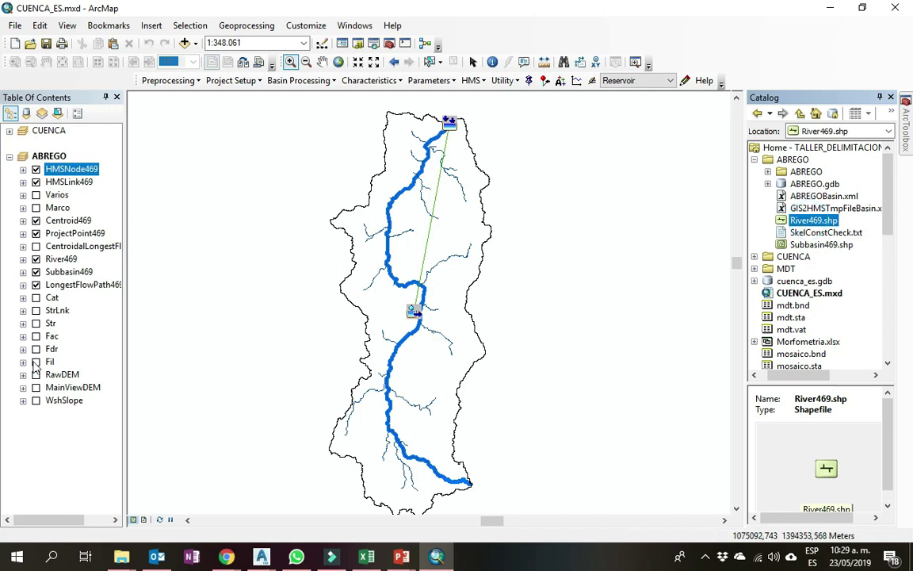
left_click(810, 233)
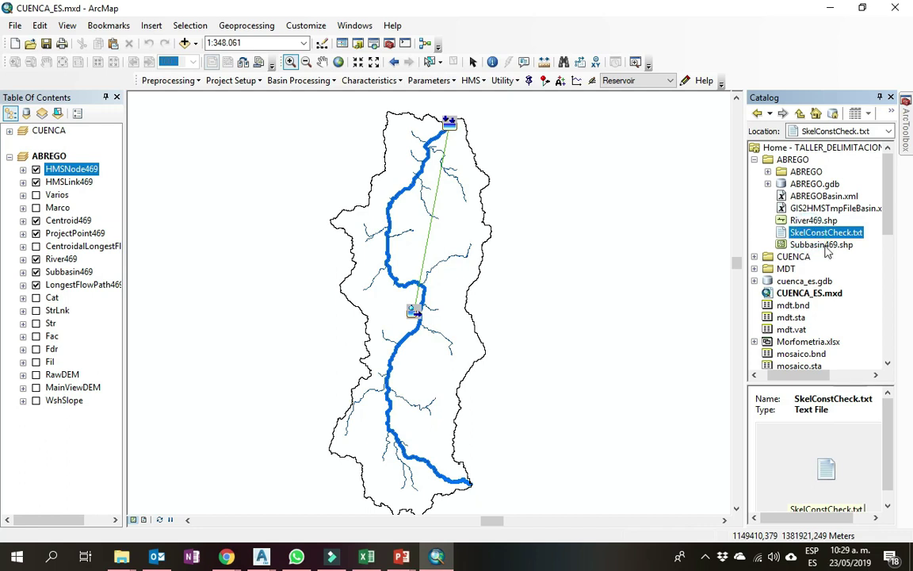
left_click(823, 245)
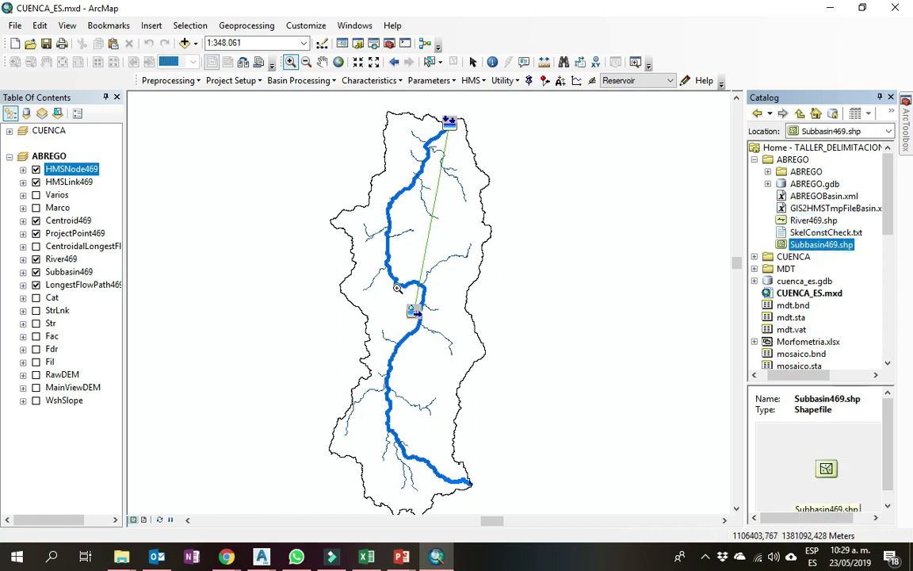
Switch to the PowerPoint slide and underline the list entry "Basin Model File".
mouse_move(401, 560)
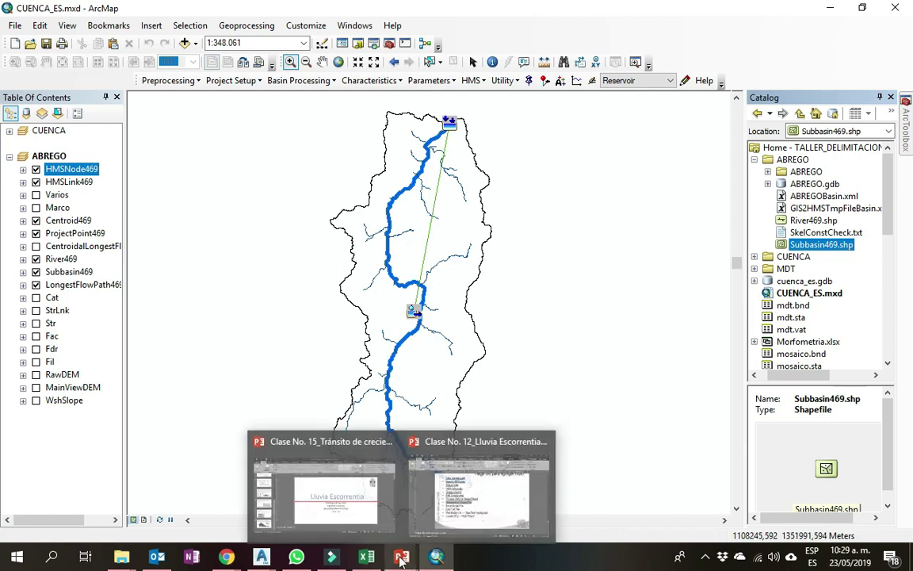
left_click(479, 491)
left_click_drag(355, 333, 241, 337)
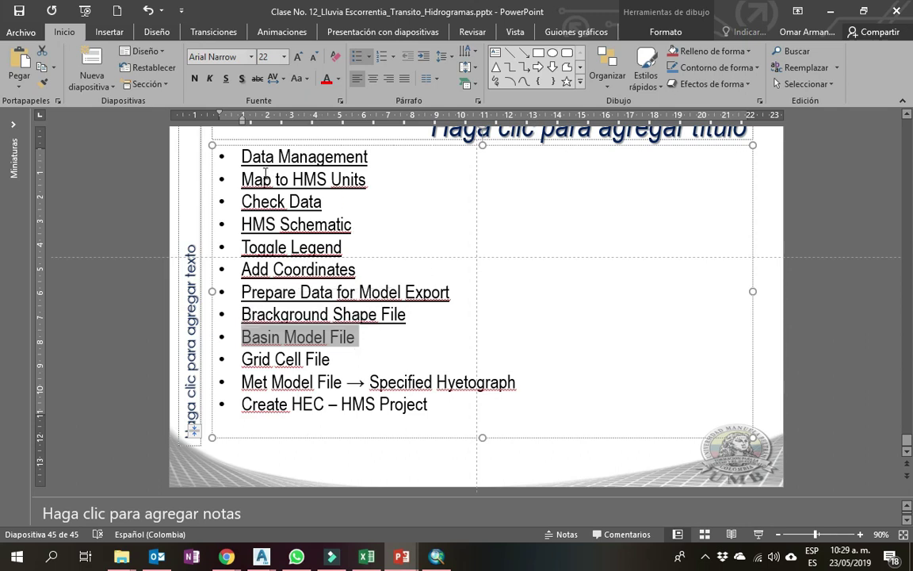
left_click(226, 79)
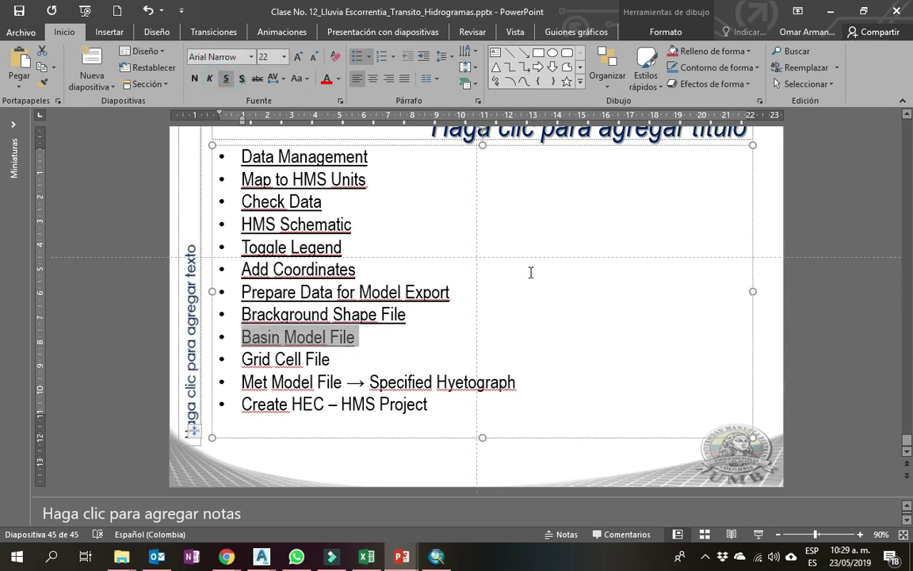
Back in ArcMap, export the HMS basin model file for ABREGO and close the completion message.
left_click(830, 11)
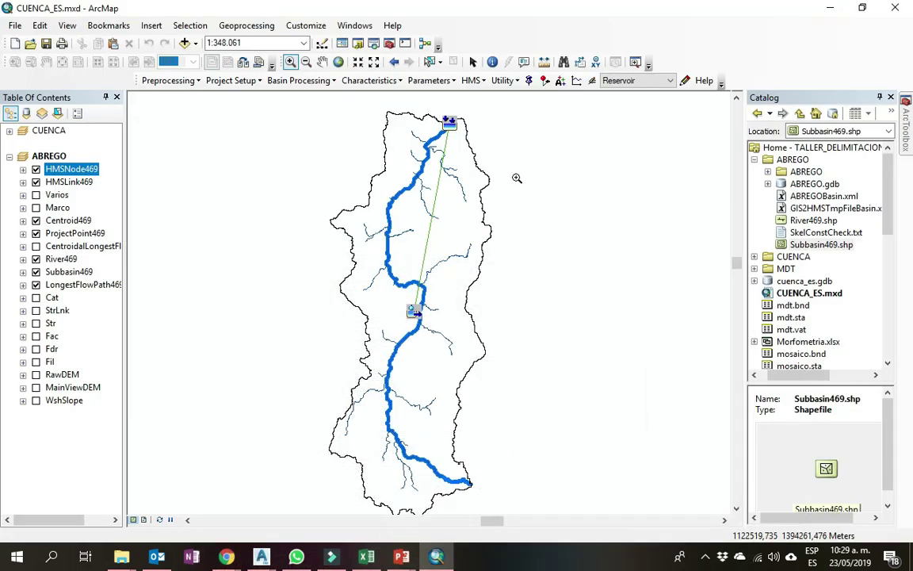
left_click(472, 81)
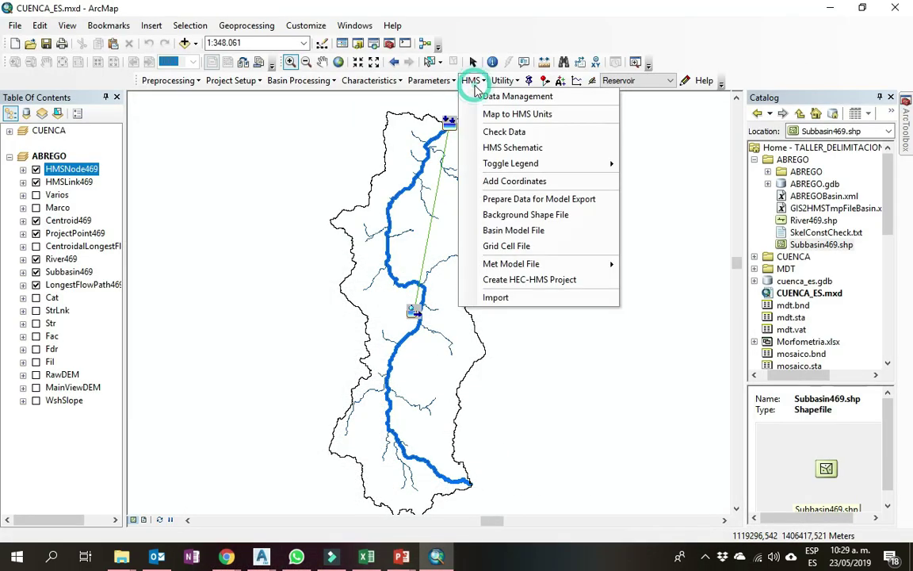
left_click(531, 230)
left_click(492, 308)
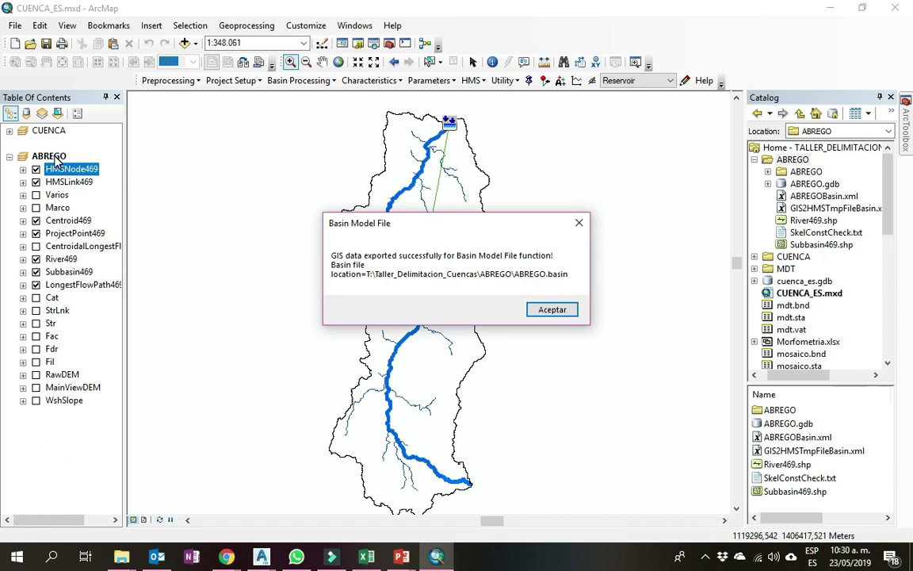
left_click(553, 310)
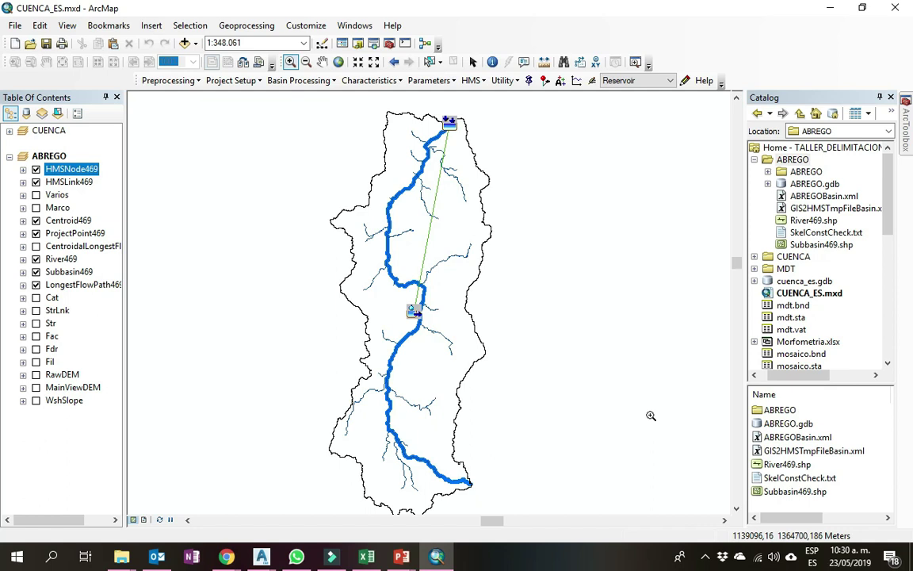
Switch to the PowerPoint slide and strike through the list entry "Grid Cell File".
mouse_move(402, 555)
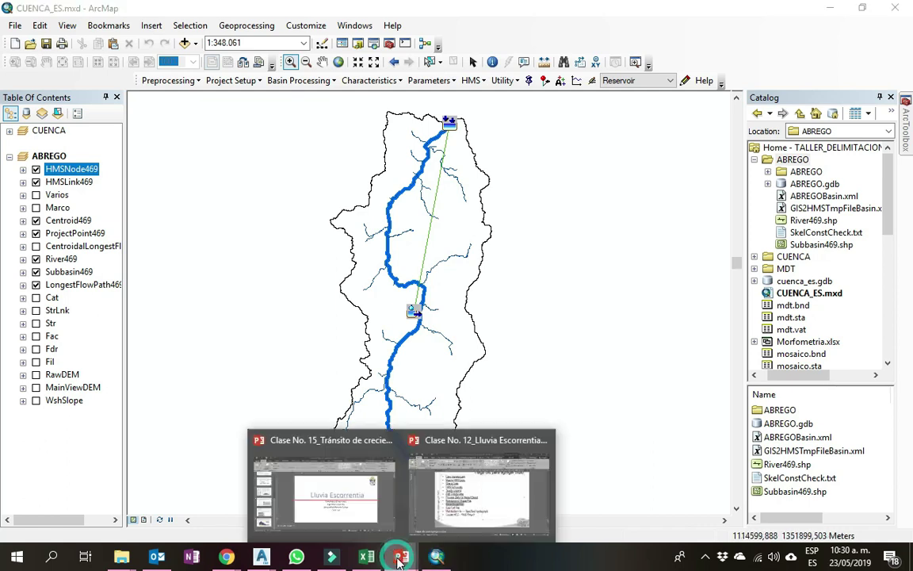
left_click(420, 467)
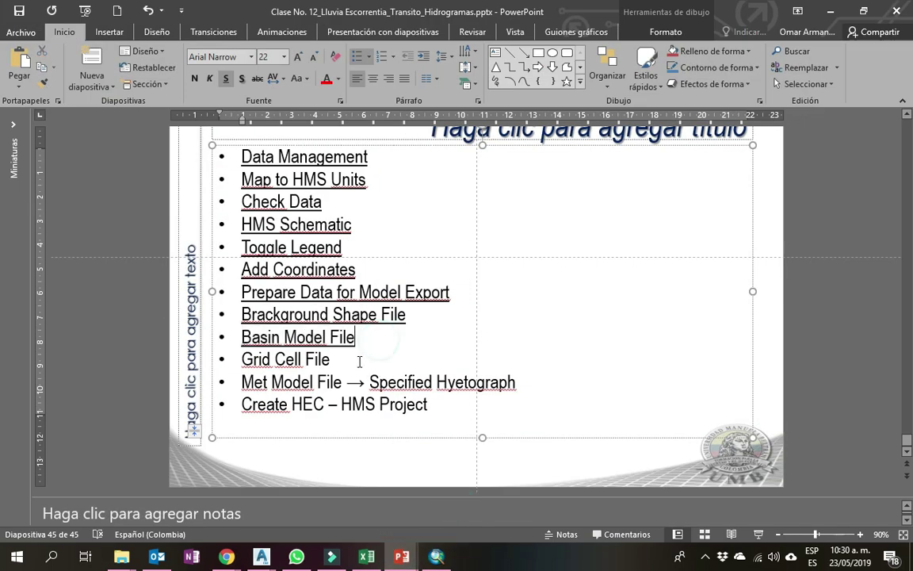
left_click_drag(370, 359, 239, 358)
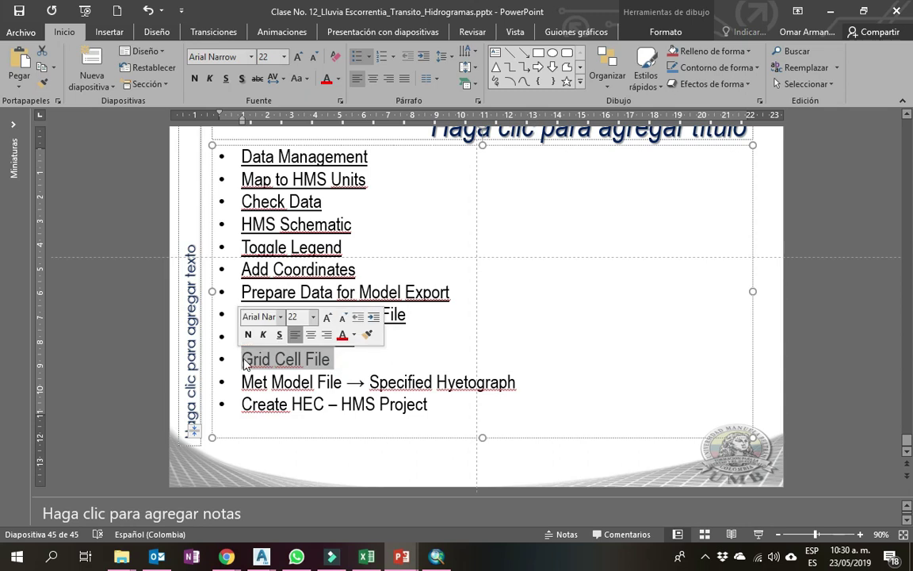
left_click_drag(338, 365, 238, 359)
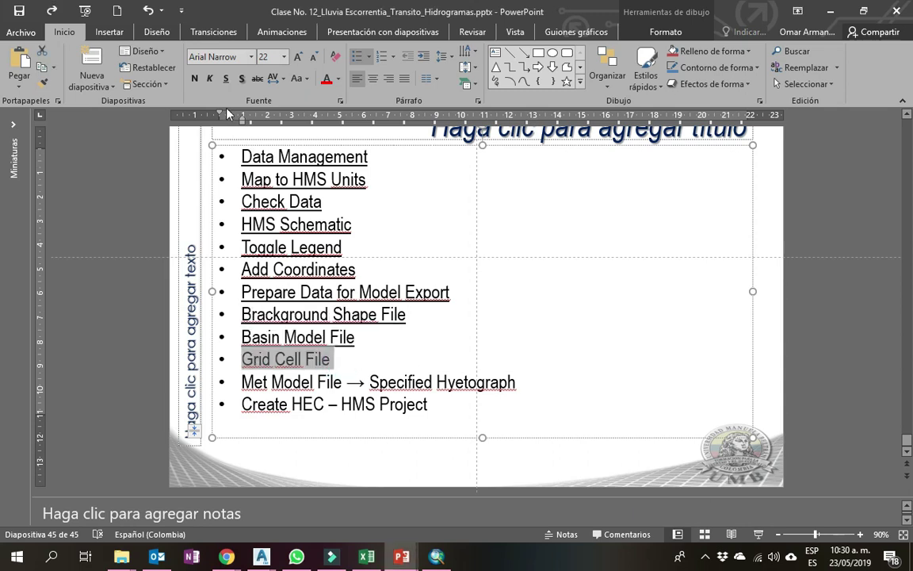
left_click(257, 79)
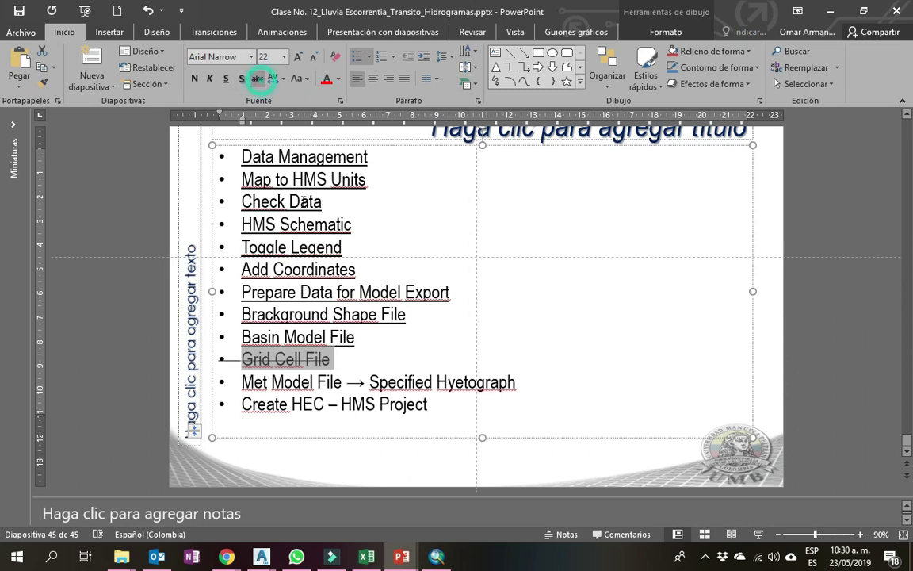
left_click(351, 358)
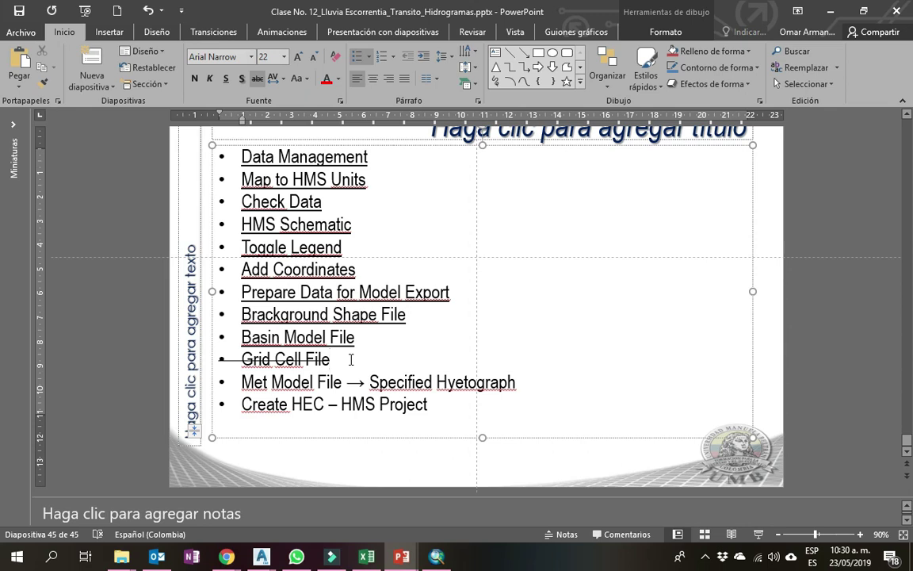
triple_click(370, 337)
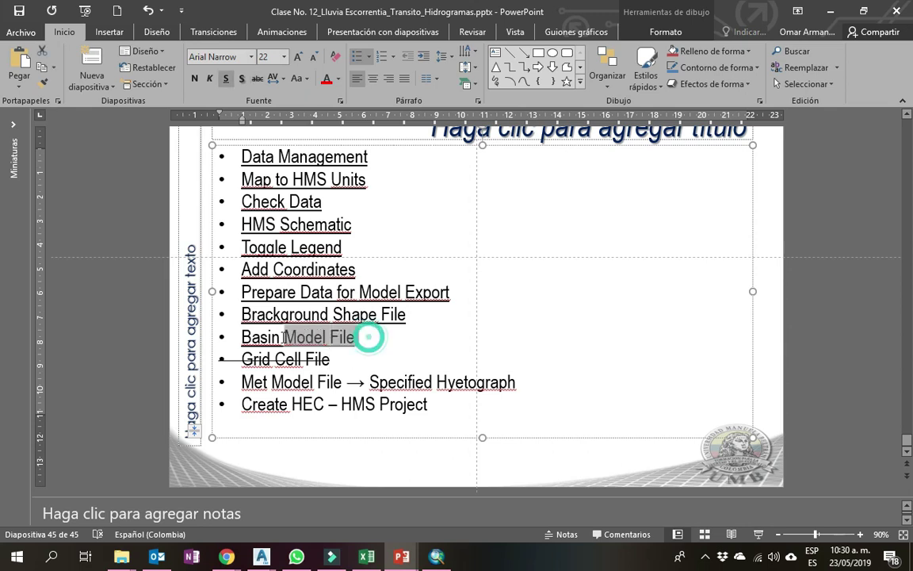
left_click(345, 358)
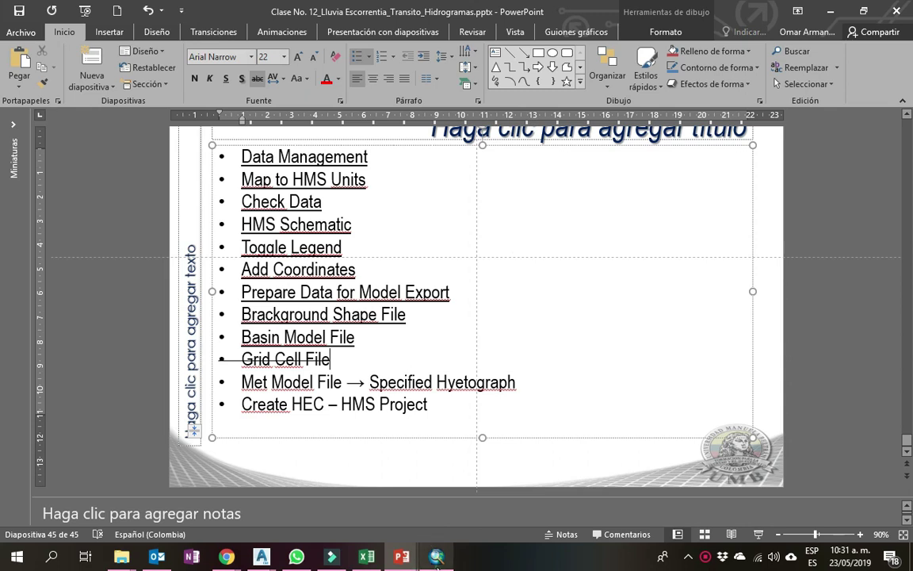
Back in ArcMap, try to generate the HMS grid cell file for ABREGO and dismiss the resulting message.
left_click(436, 557)
left_click(498, 86)
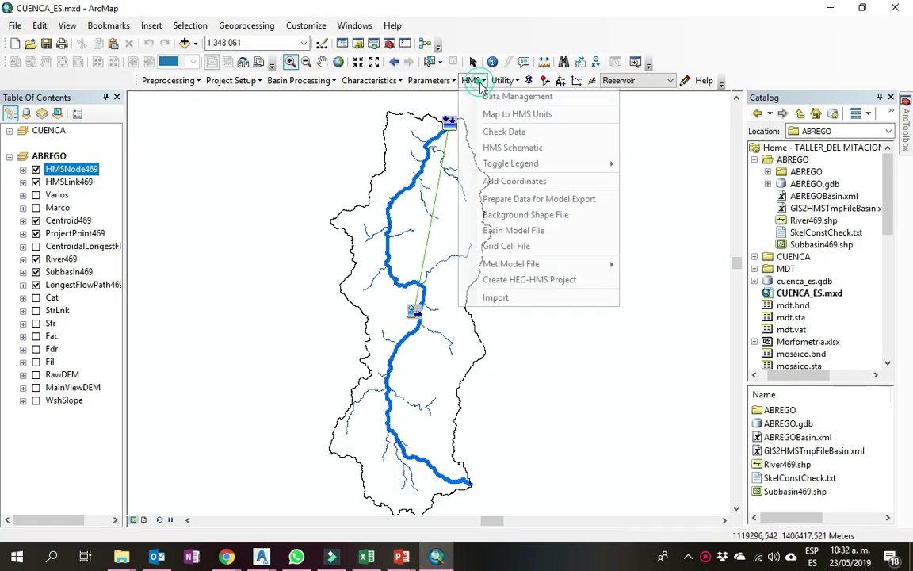
left_click(517, 246)
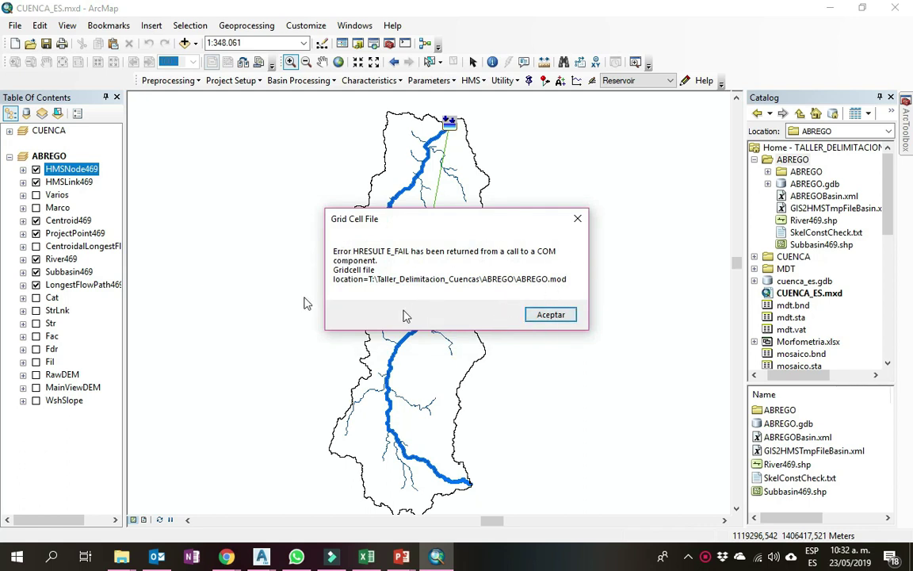
left_click(550, 315)
left_click(506, 83)
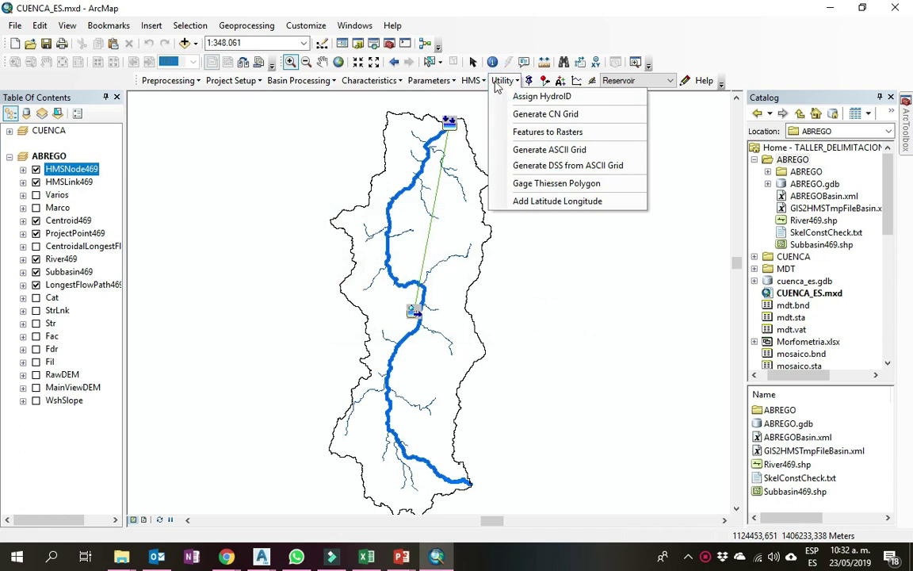
mouse_move(471, 80)
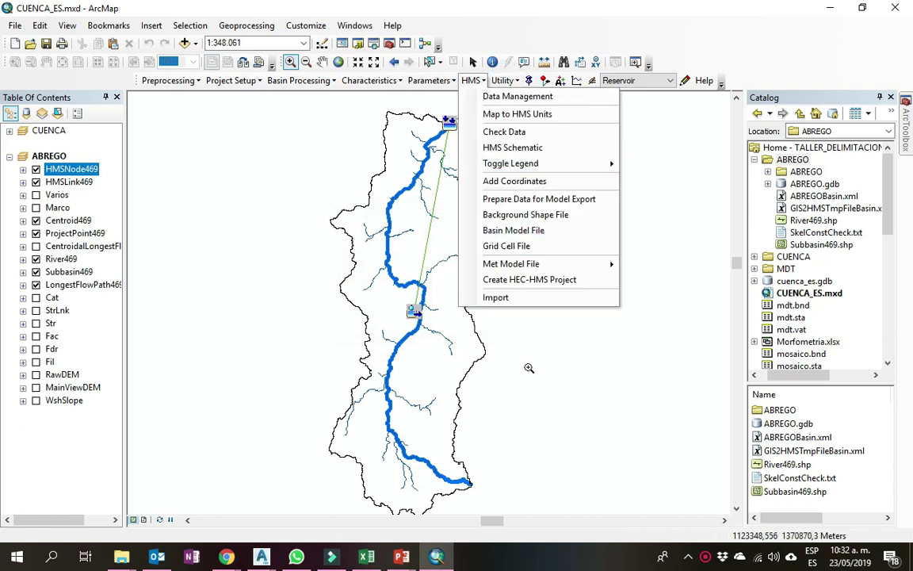
Switch to the PowerPoint slide and underline the list entry "Met Model File → Specified Hyetograph".
left_click(401, 559)
left_click(479, 493)
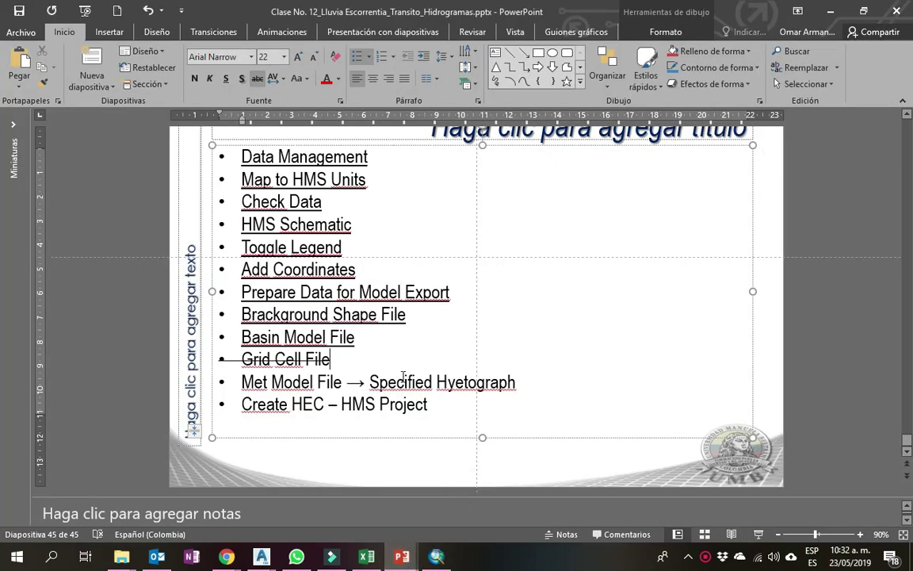
left_click_drag(520, 382, 238, 384)
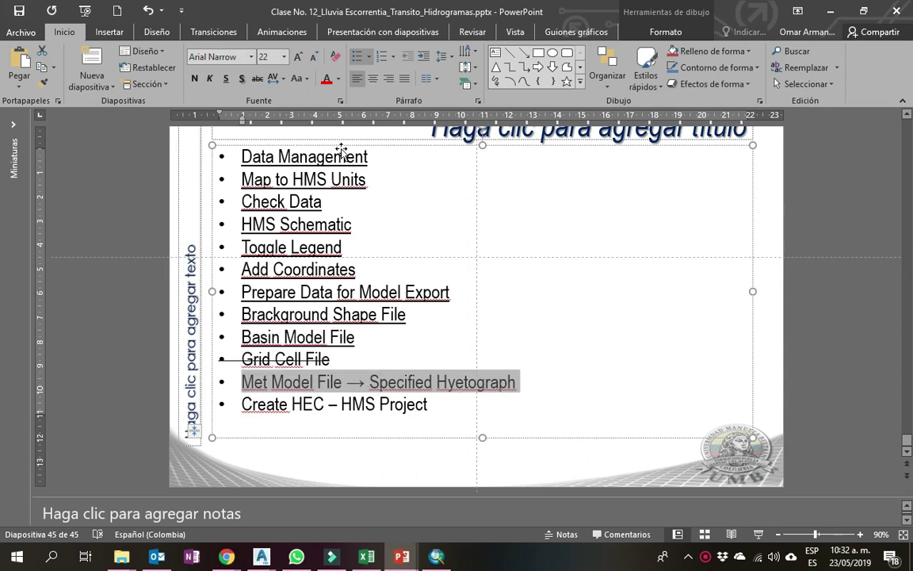
left_click(225, 77)
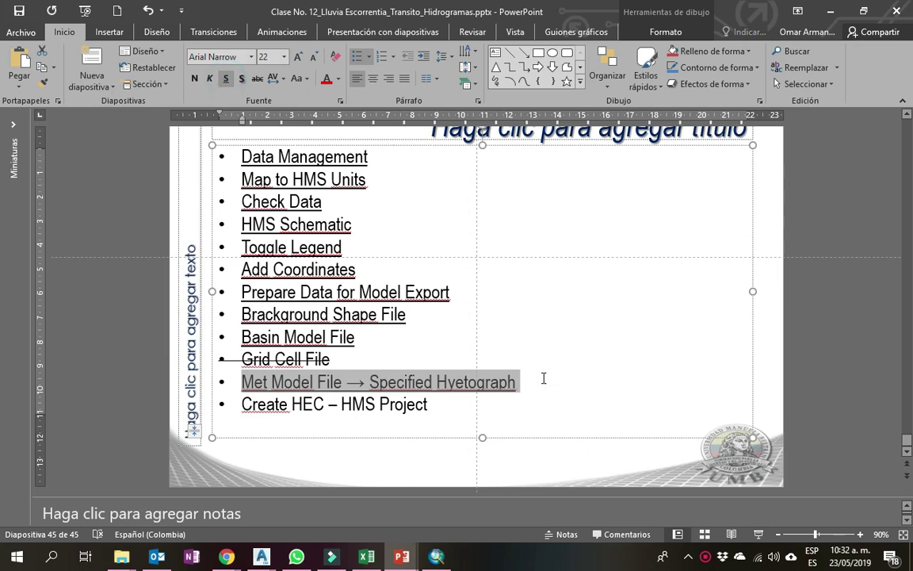
Back in ArcMap, create the Specified Hyetograph met model file from Subbasin469, saving it over the existing ABREGO.met.
left_click(439, 553)
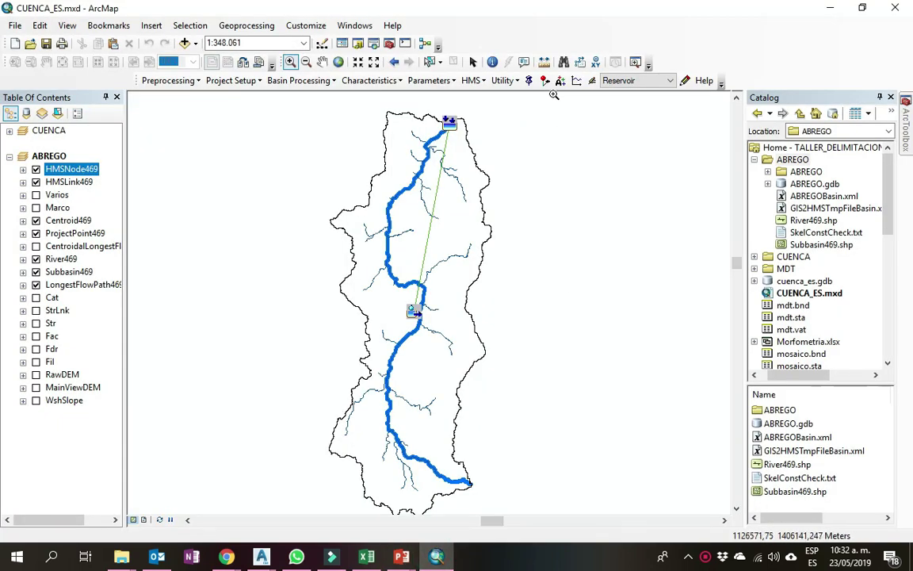
left_click(470, 81)
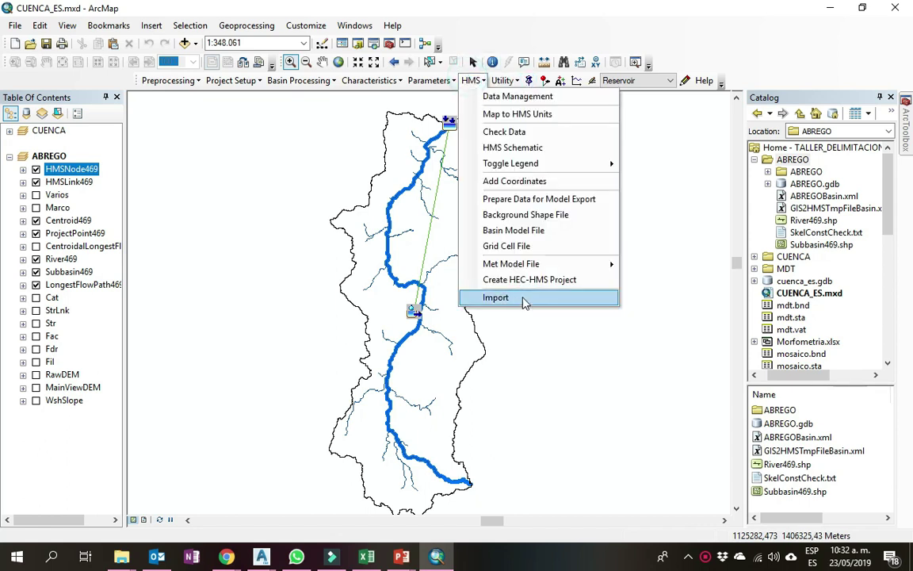
mouse_move(531, 263)
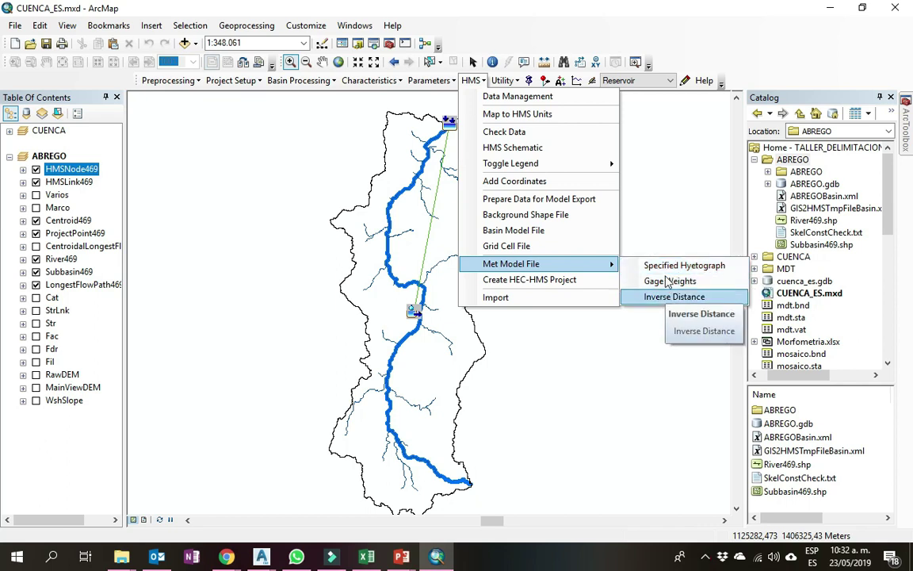
left_click(676, 267)
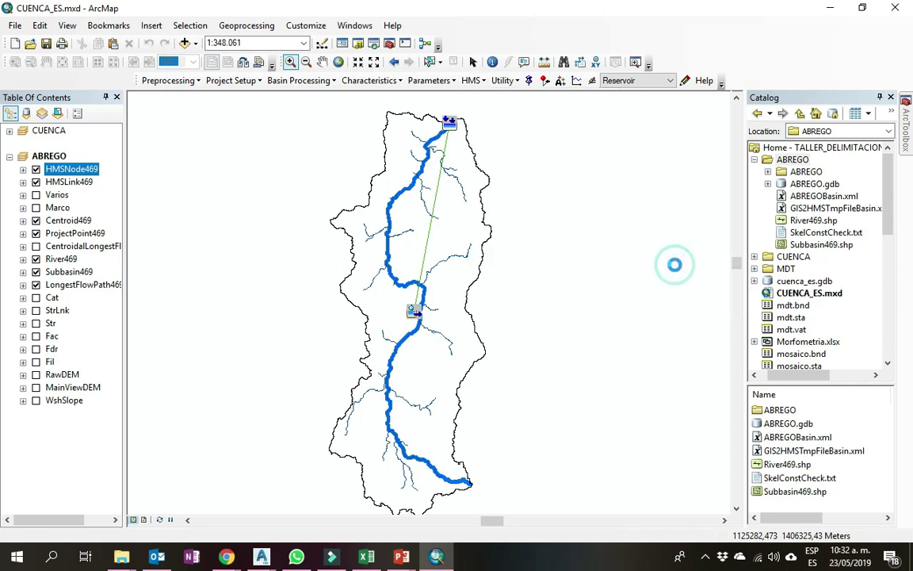
left_click_drag(122, 67, 447, 221)
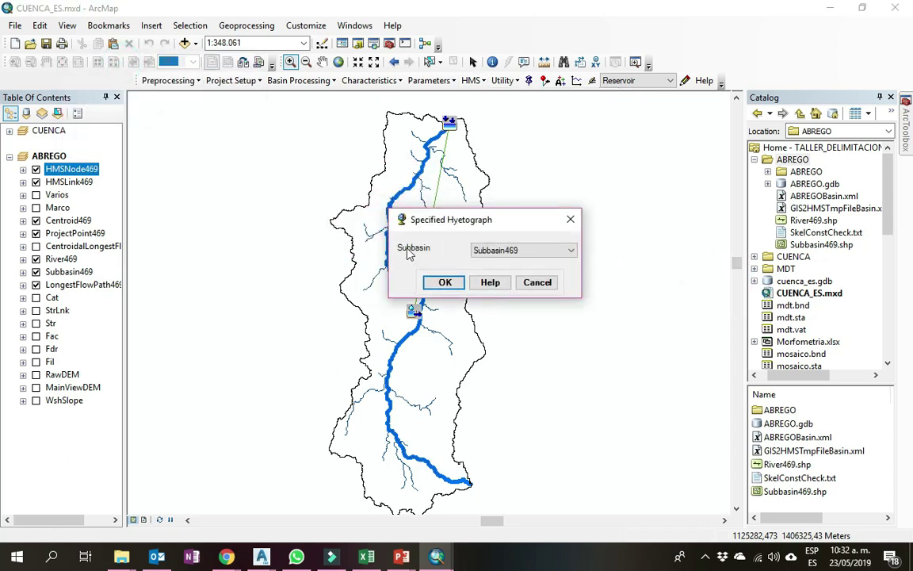
left_click(445, 282)
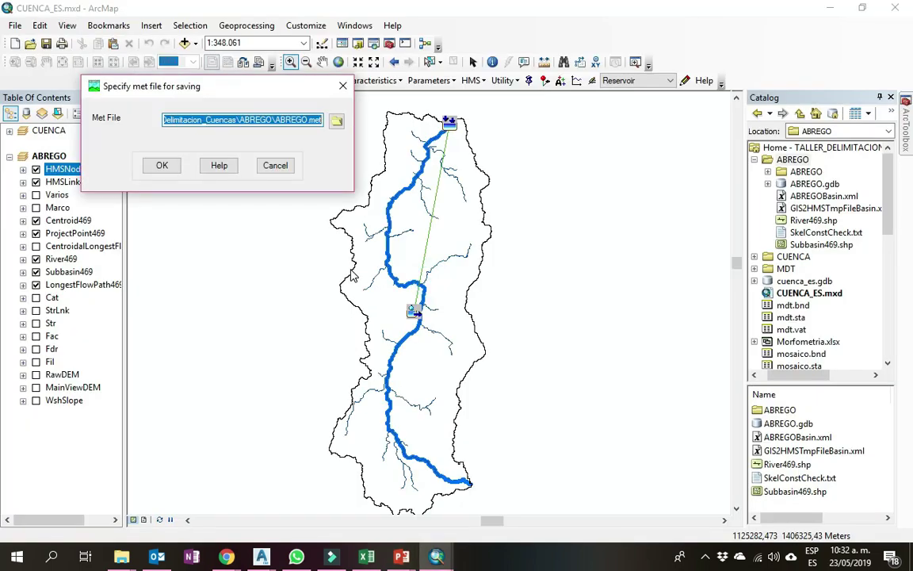
left_click(161, 165)
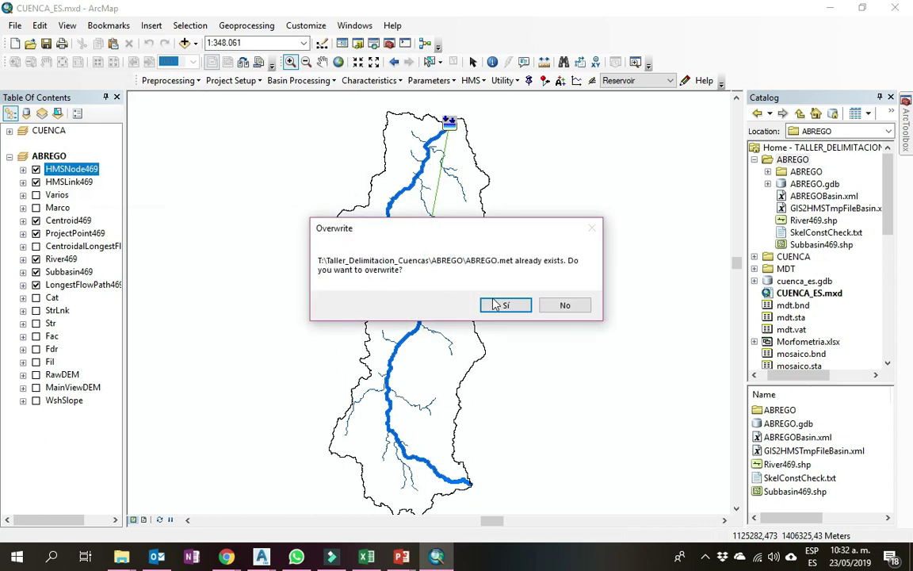
left_click(497, 305)
left_click(497, 306)
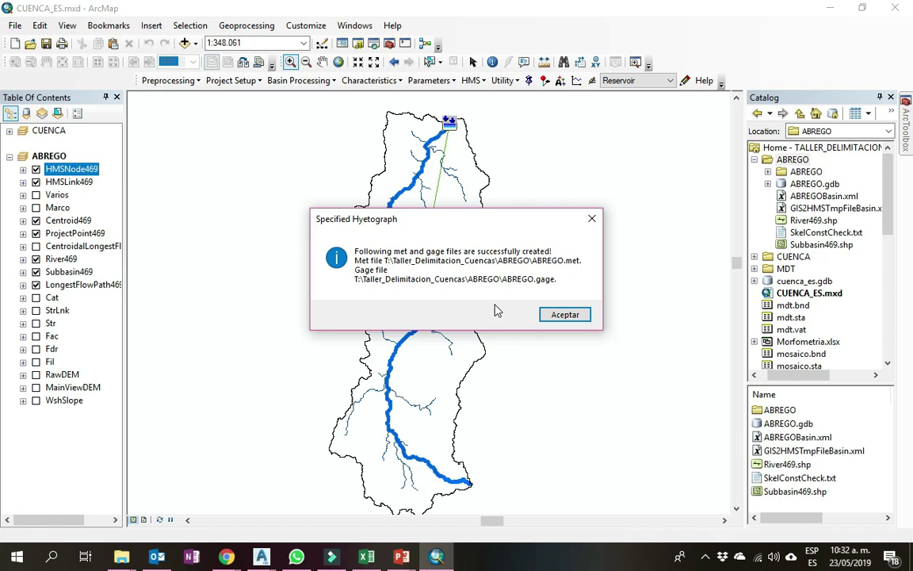
left_click(564, 315)
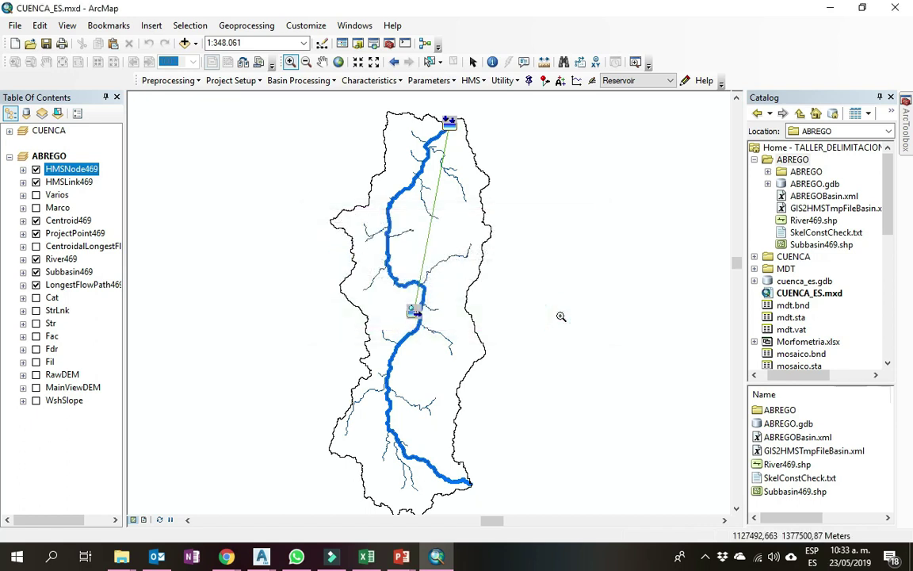
Switch to the PowerPoint slide and underline the list entry "Create HEC – HMS Project".
mouse_move(413, 561)
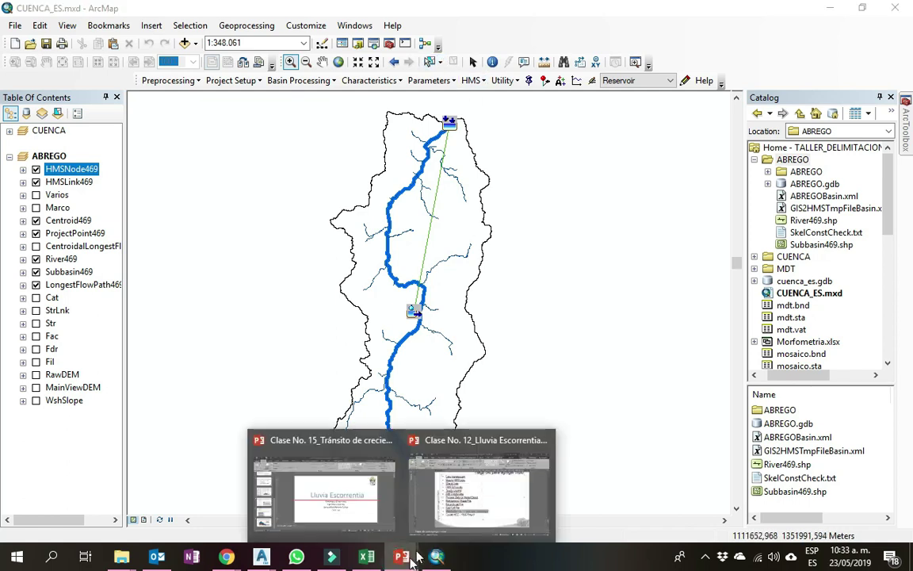
left_click(481, 495)
left_click_drag(440, 406, 240, 407)
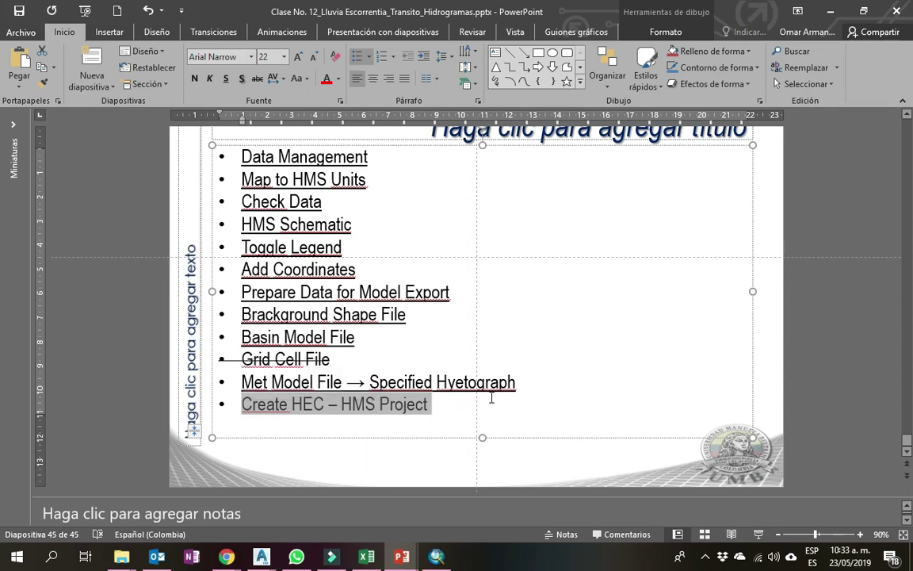
left_click(226, 79)
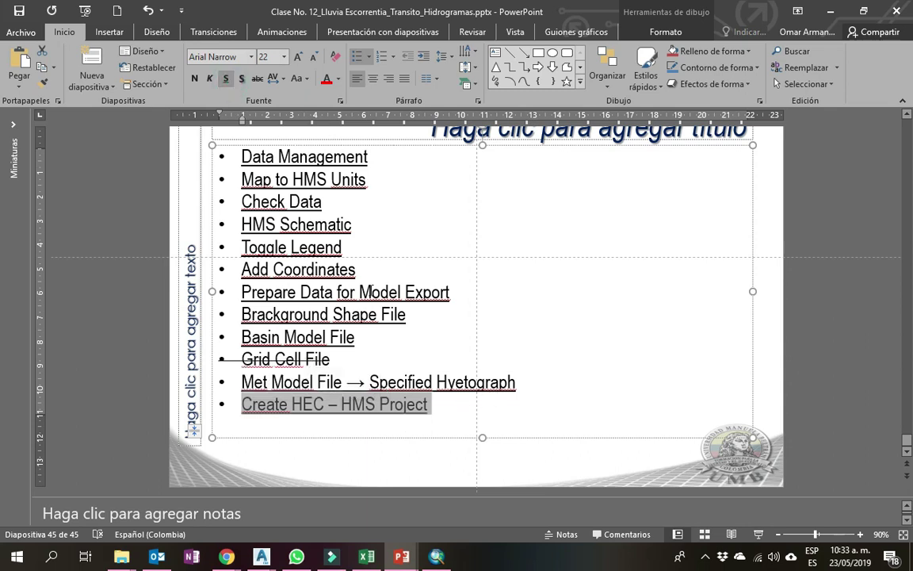
Back in ArcMap, start creating a HEC-HMS project and set its location to a new folder HMS_CUENCA on drive T:.
left_click(435, 557)
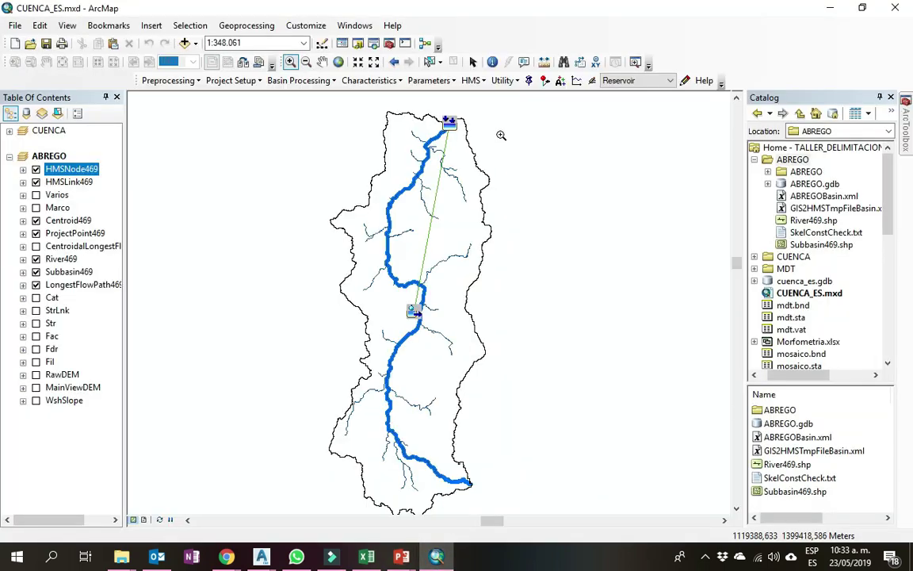
left_click(470, 84)
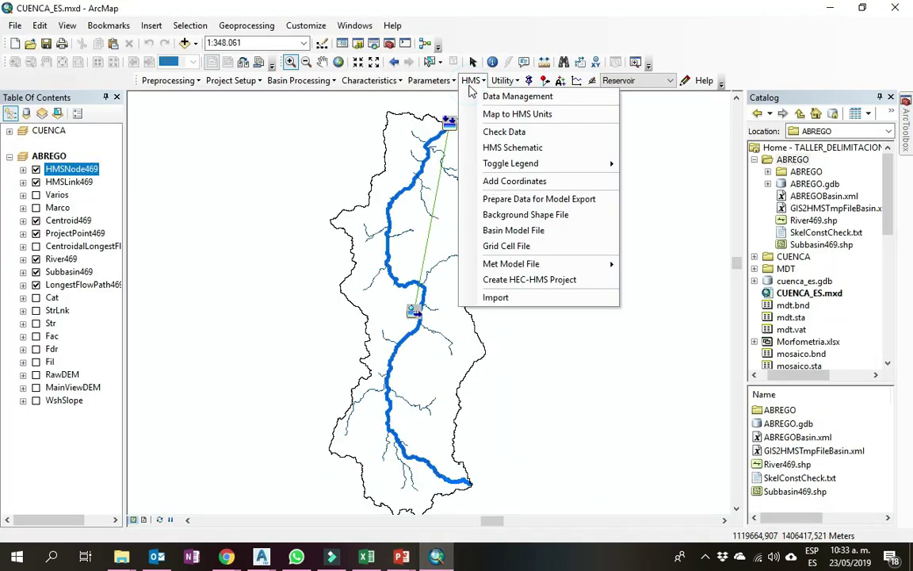
left_click(529, 282)
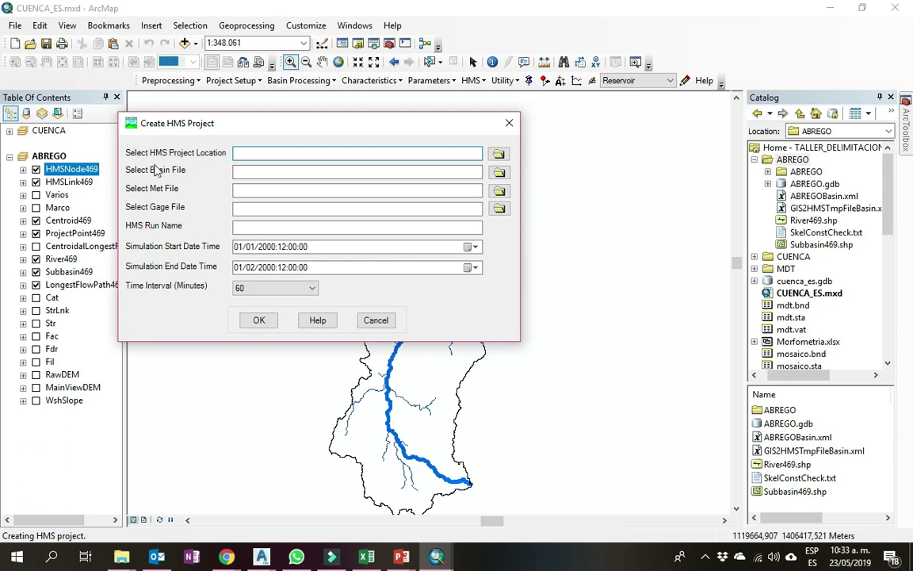
left_click(498, 153)
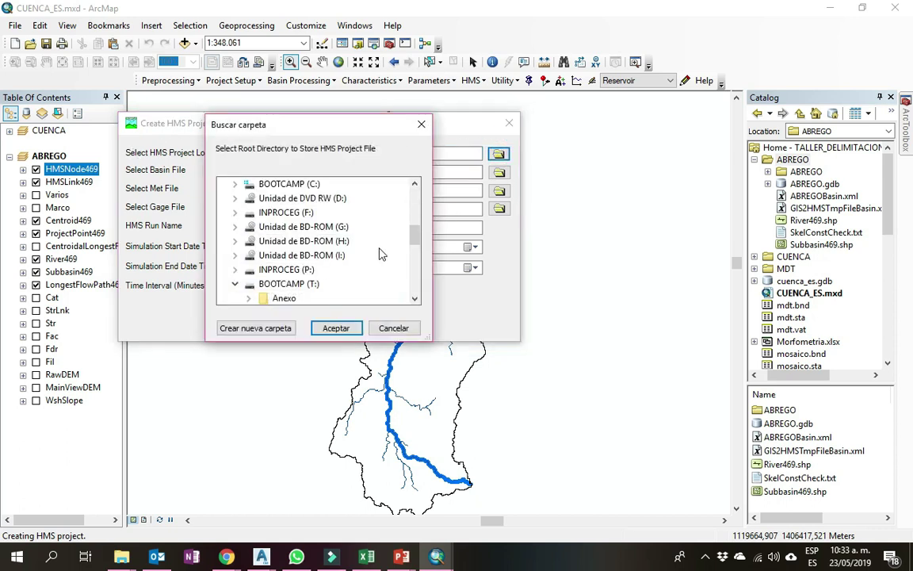
left_click(288, 284)
left_click_drag(413, 234, 414, 245)
left_click(248, 270)
left_click(248, 269)
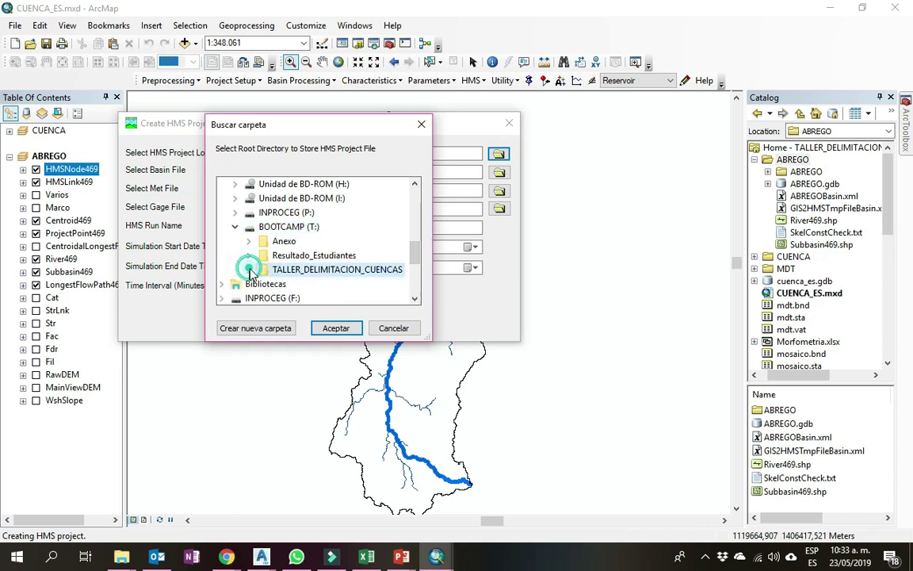
left_click(255, 328)
type("HMS")
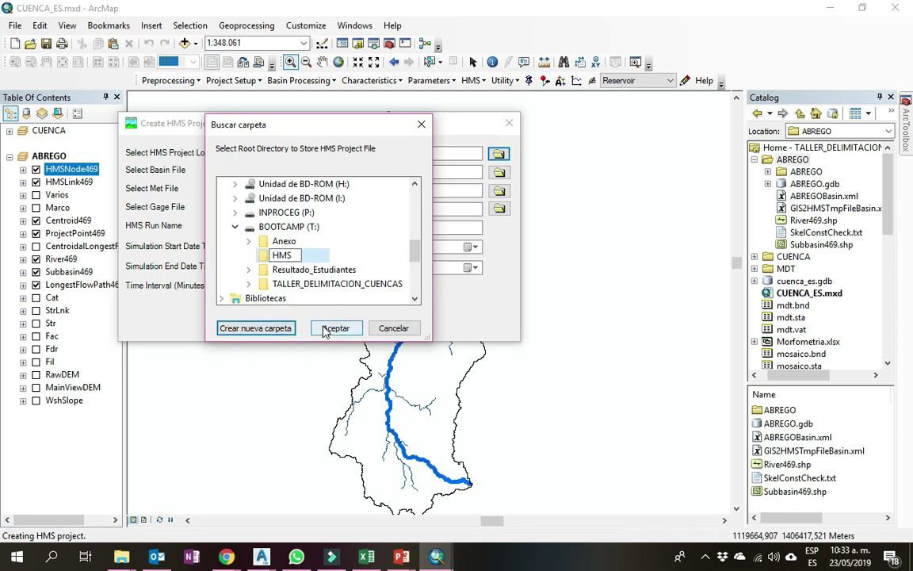
type("_CUENCA")
key("Return")
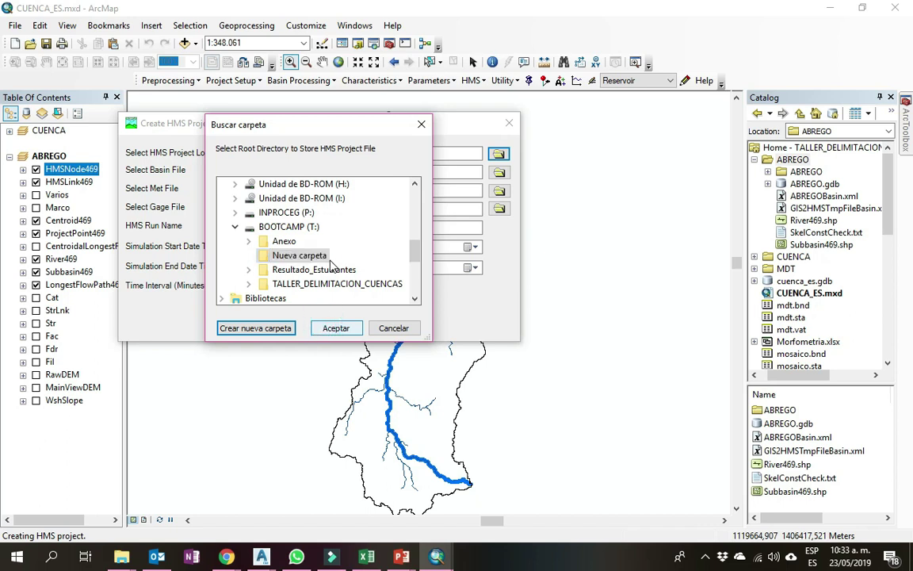
key("Return")
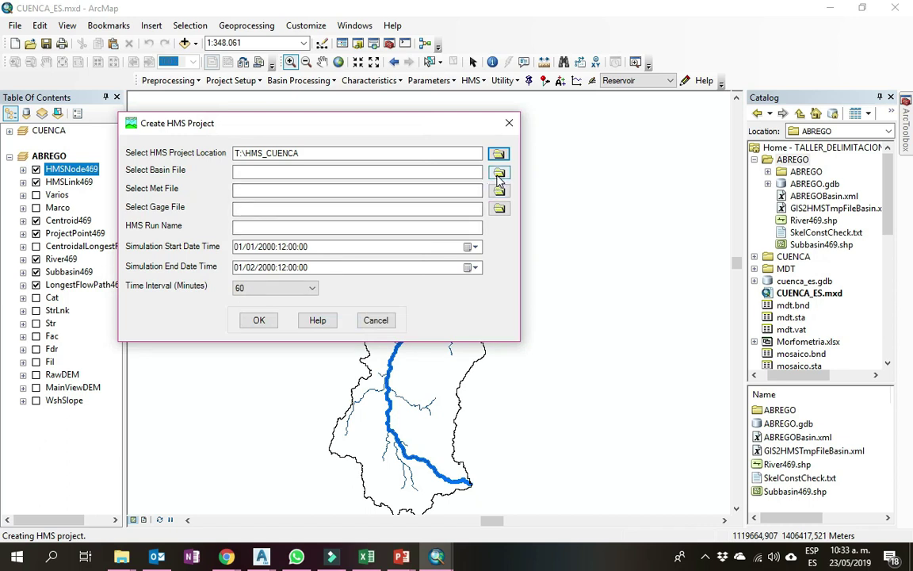
Choose ABREGO.basin as the project's basin file and ABREGO.met as its met file.
left_click(269, 171)
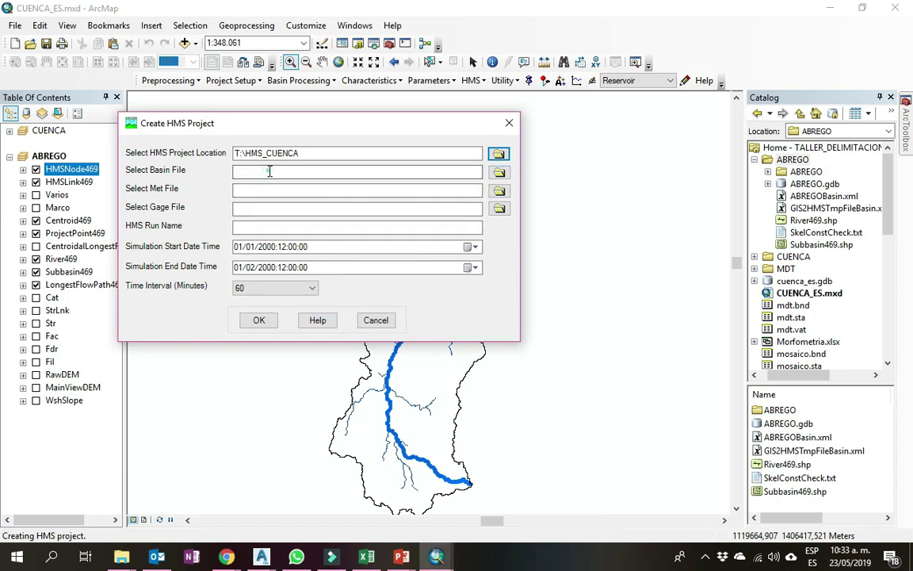
left_click(499, 172)
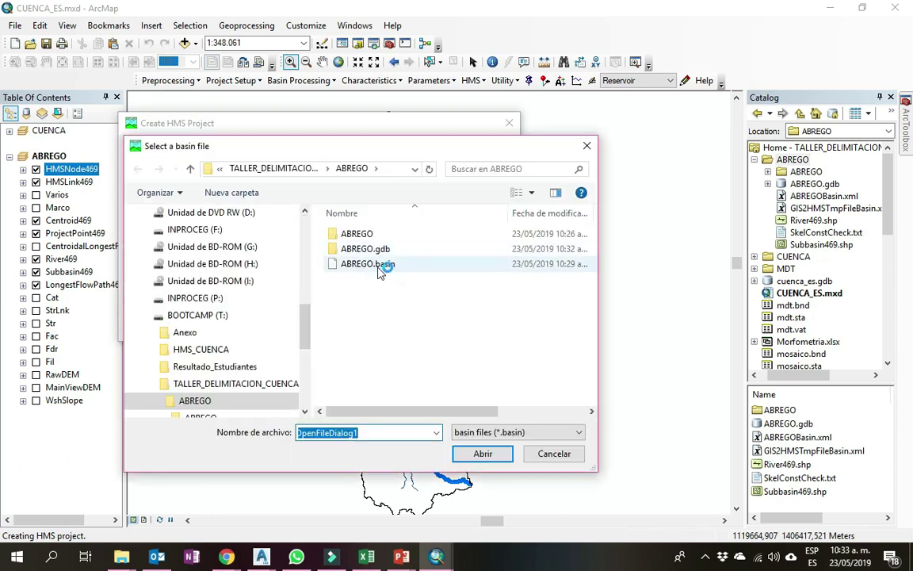
left_click(379, 266)
left_click(491, 452)
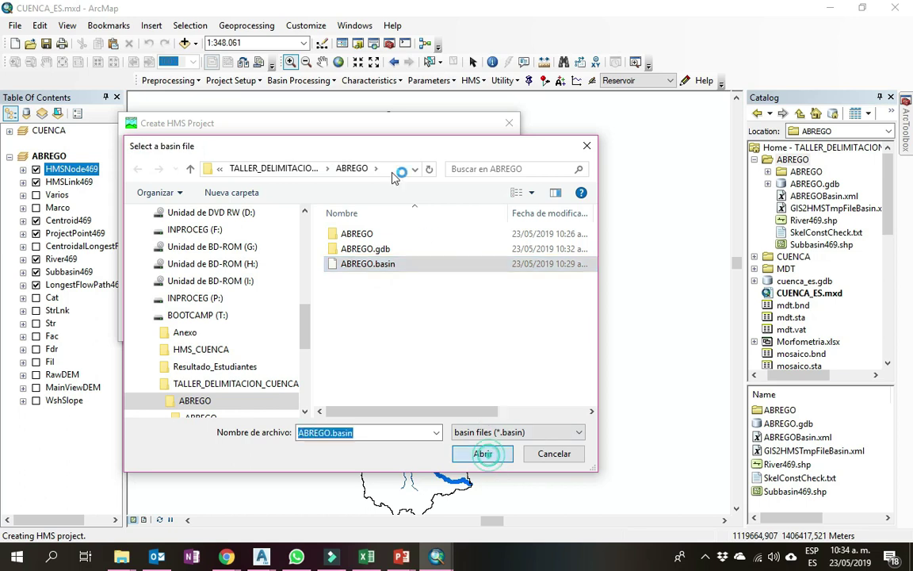
left_click(500, 190)
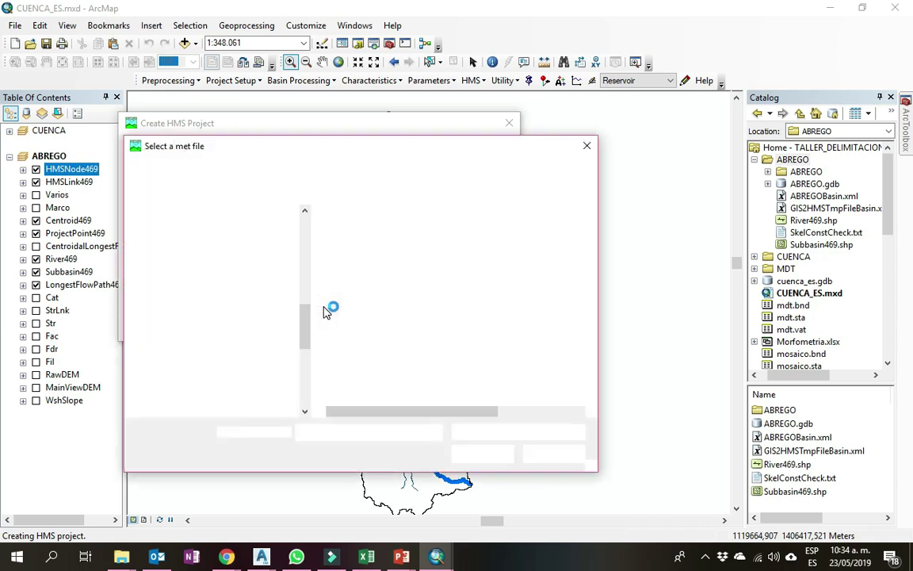
left_click(366, 263)
left_click(483, 453)
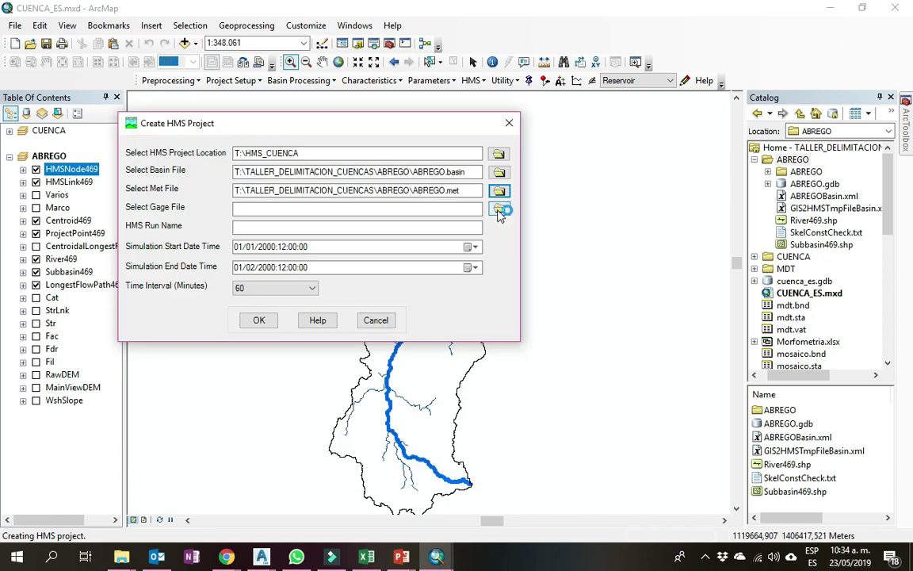
Choose ABREGO.gage as the project's gage file and name the HMS run RUN100.
left_click(500, 210)
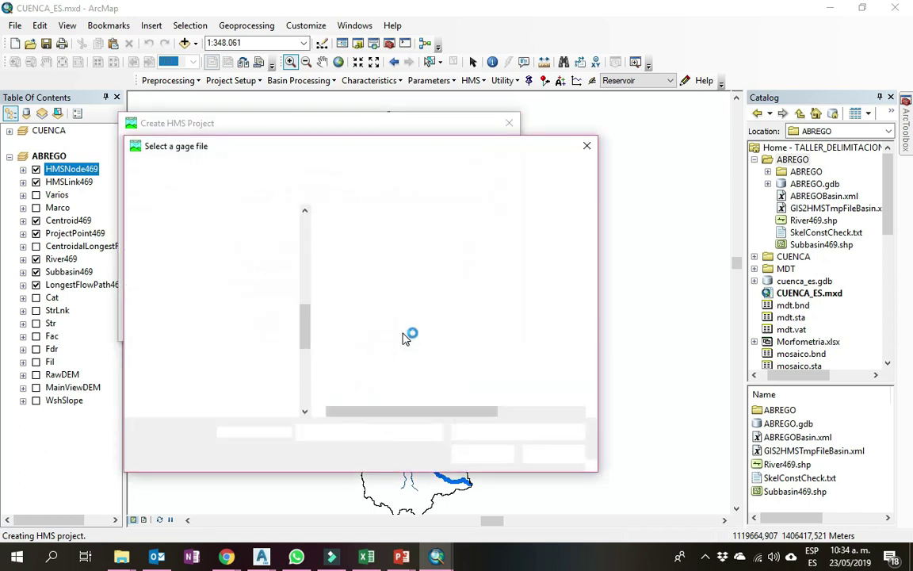
left_click(363, 264)
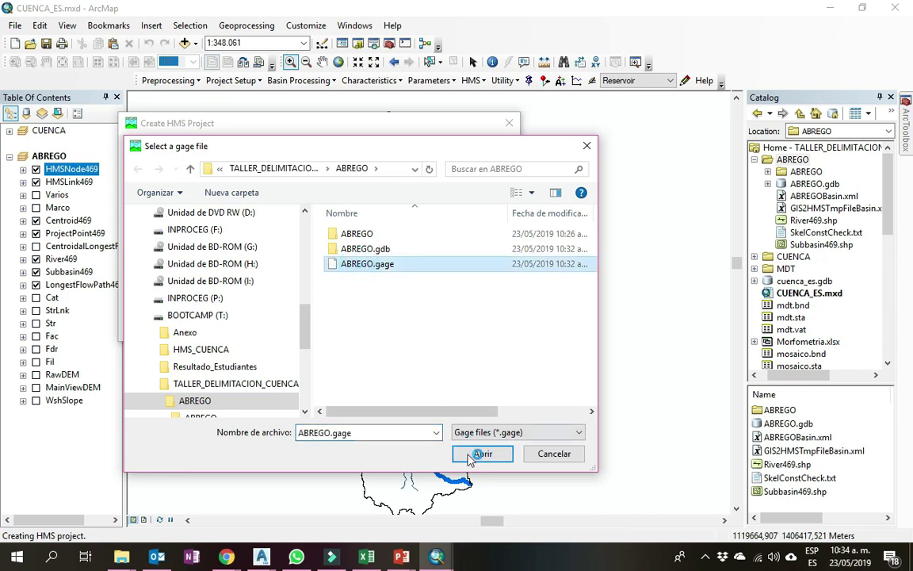
left_click(482, 453)
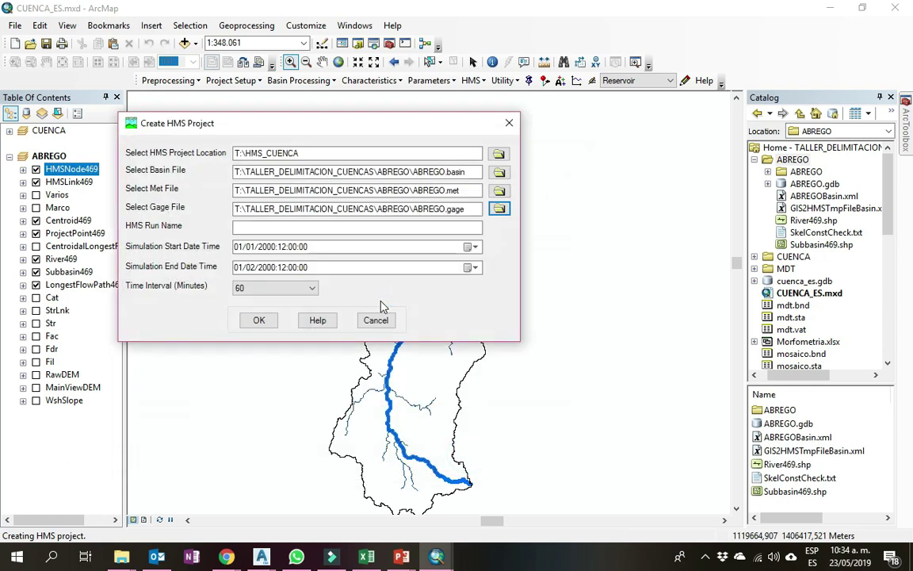
left_click(262, 225)
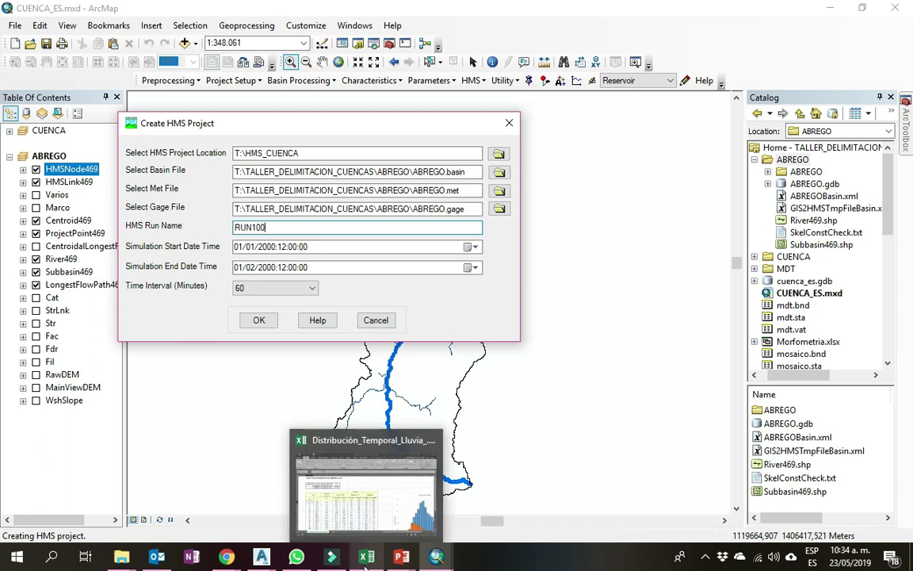
Switch to the Excel rainfall distribution workbook and check the time step in the Tiempo (min) column.
left_click(363, 485)
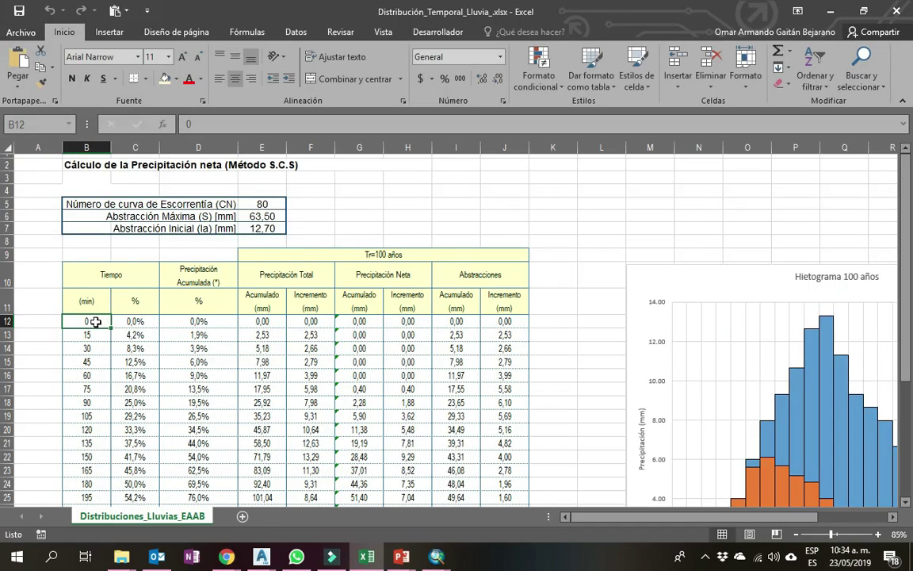
left_click_drag(95, 321, 90, 424)
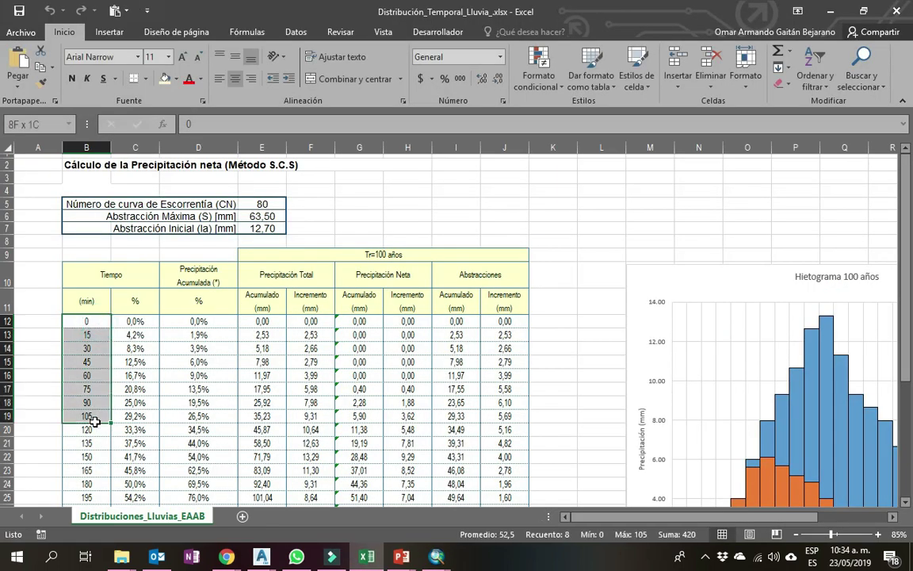
left_click(90, 325)
left_click_drag(87, 321, 86, 352)
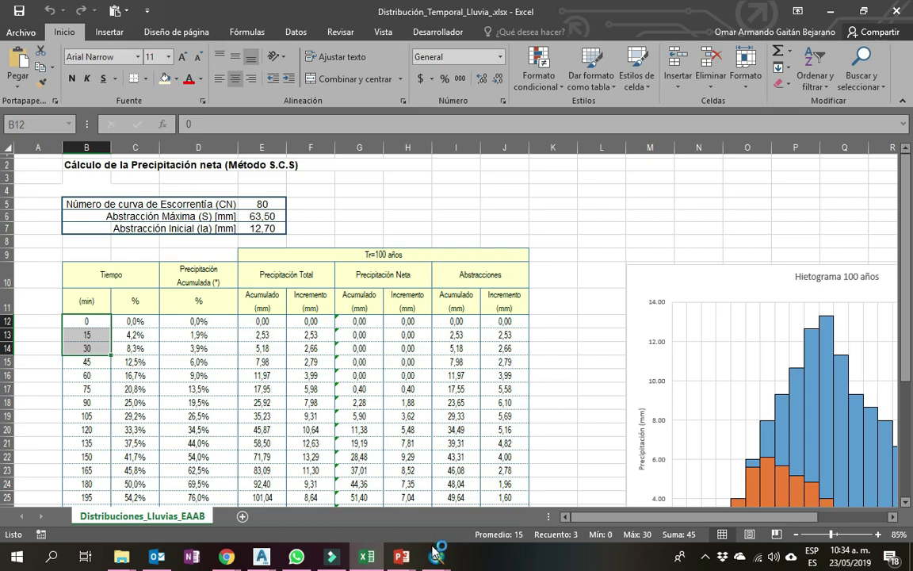
Back in ArcMap, set the time interval to 15 minutes, create the HEC-HMS project and dismiss the file copy report.
mouse_move(436, 557)
left_click(504, 498)
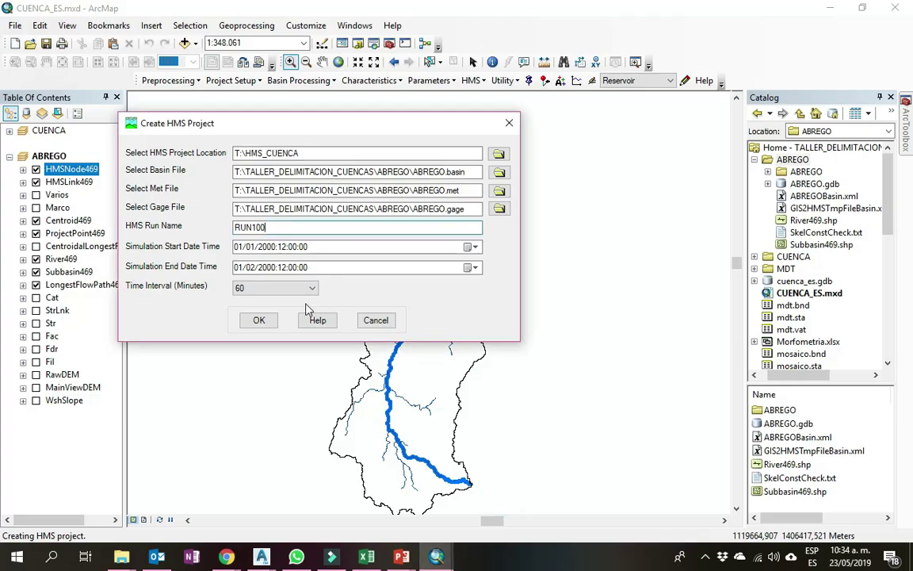
left_click(312, 288)
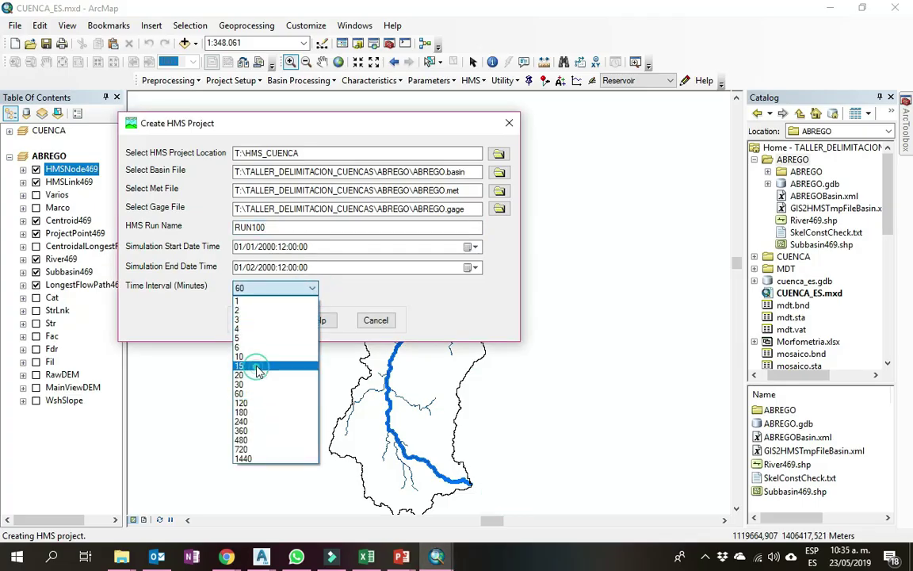
left_click(258, 367)
left_click(311, 291)
left_click(311, 290)
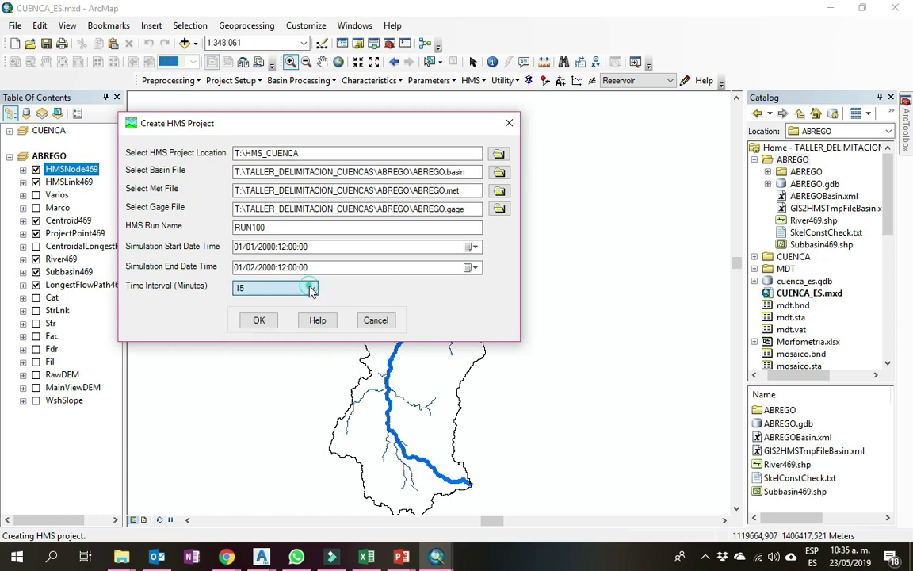
left_click(257, 321)
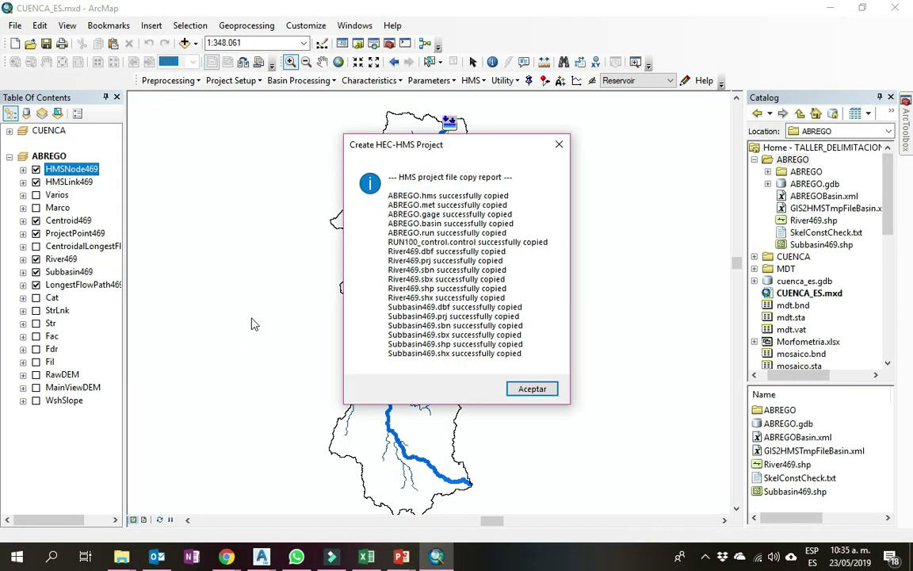
left_click(528, 388)
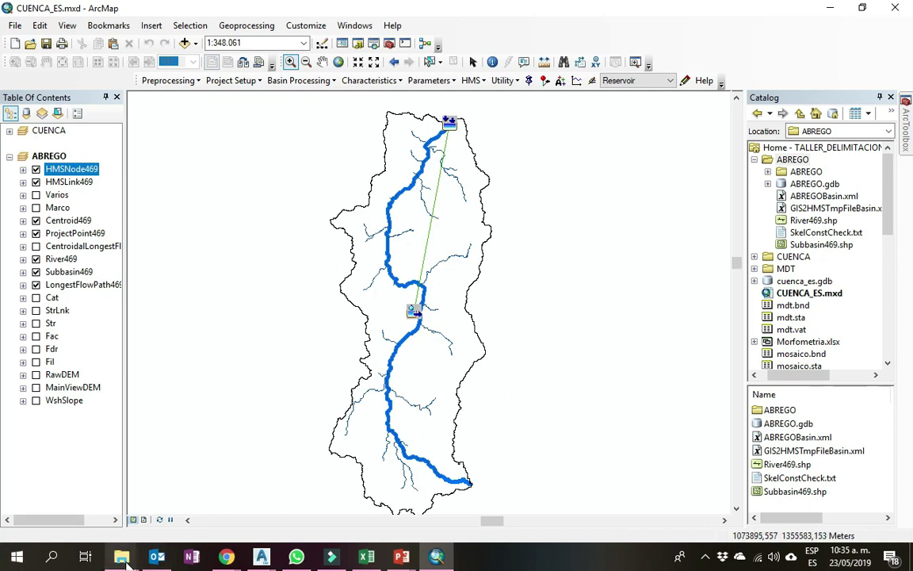
Open the Windows Control Panel and bring up the additional number format settings of the regional configuration.
left_click(16, 562)
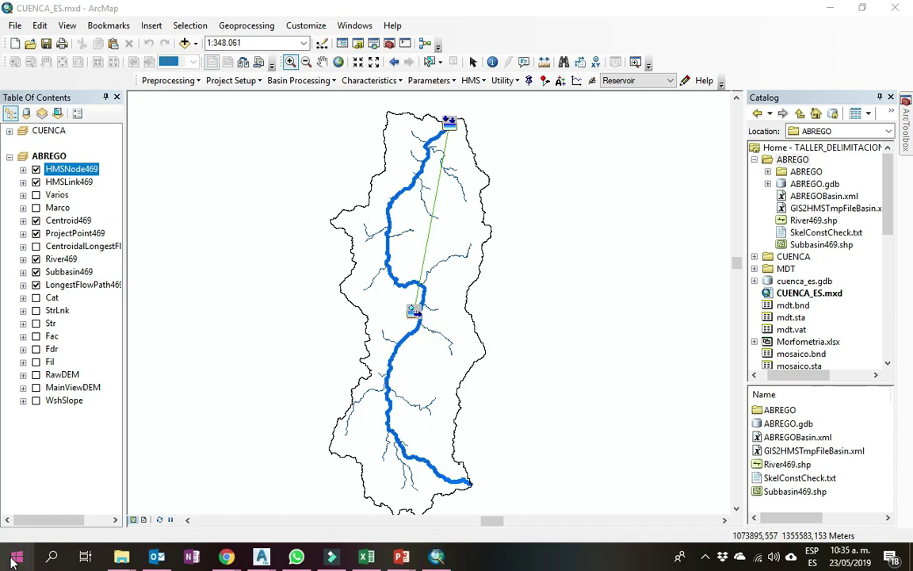
left_click(13, 561)
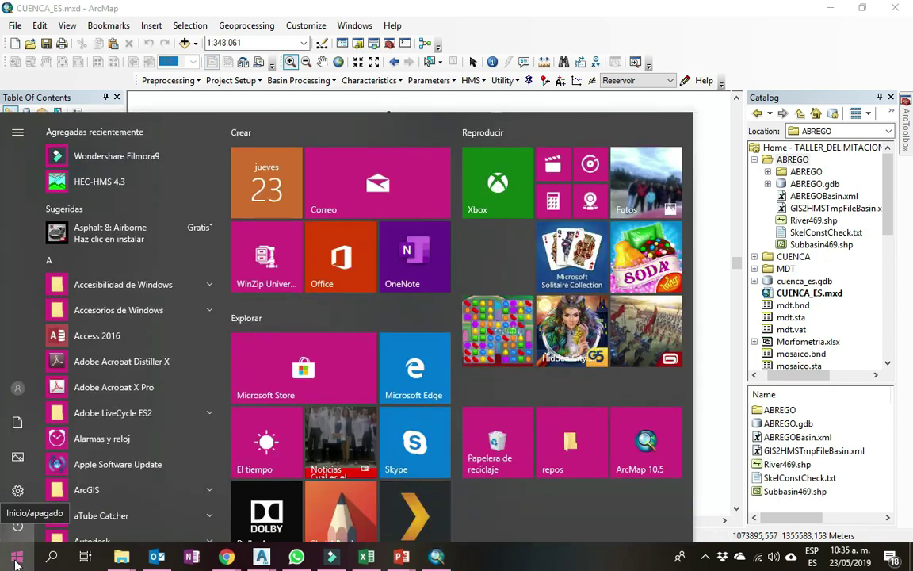
left_click(15, 562)
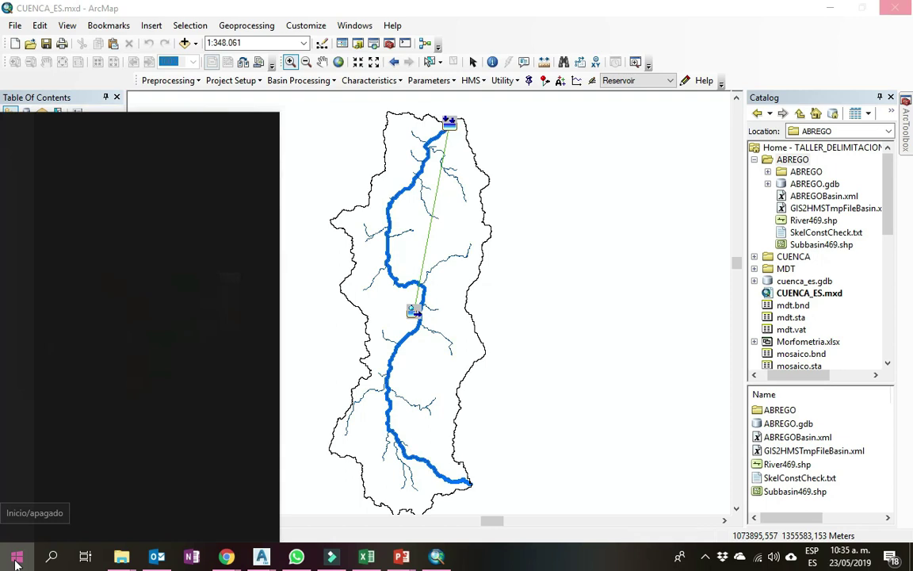
type("PAN")
left_click(117, 204)
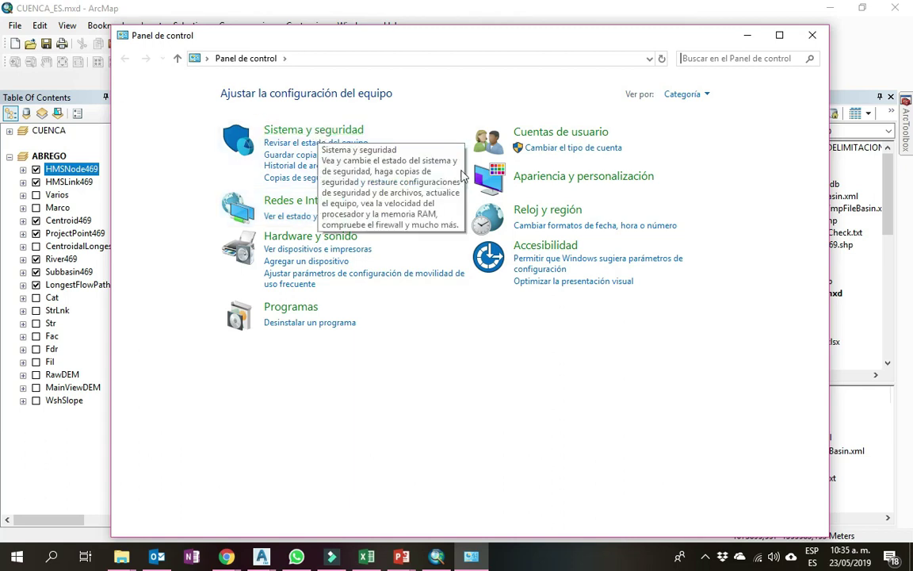
left_click(523, 210)
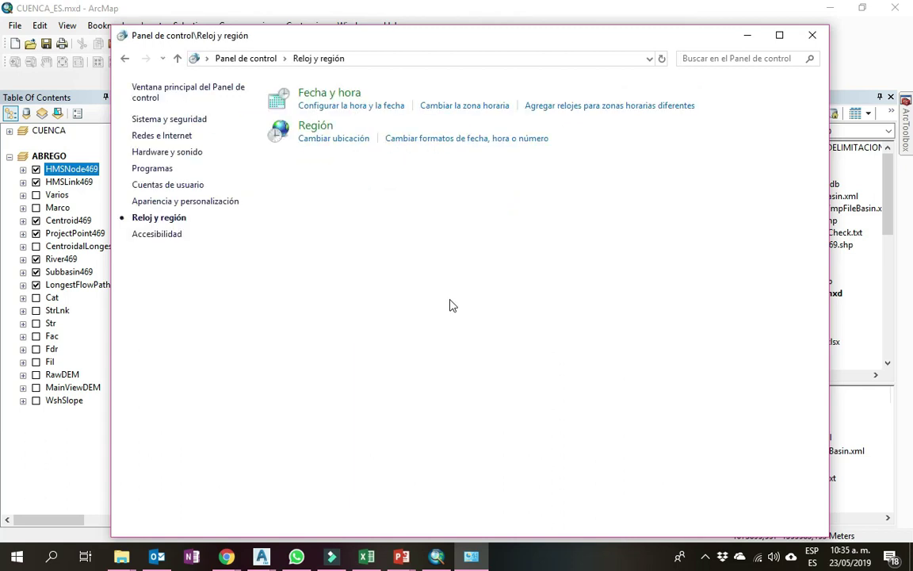
left_click(321, 138)
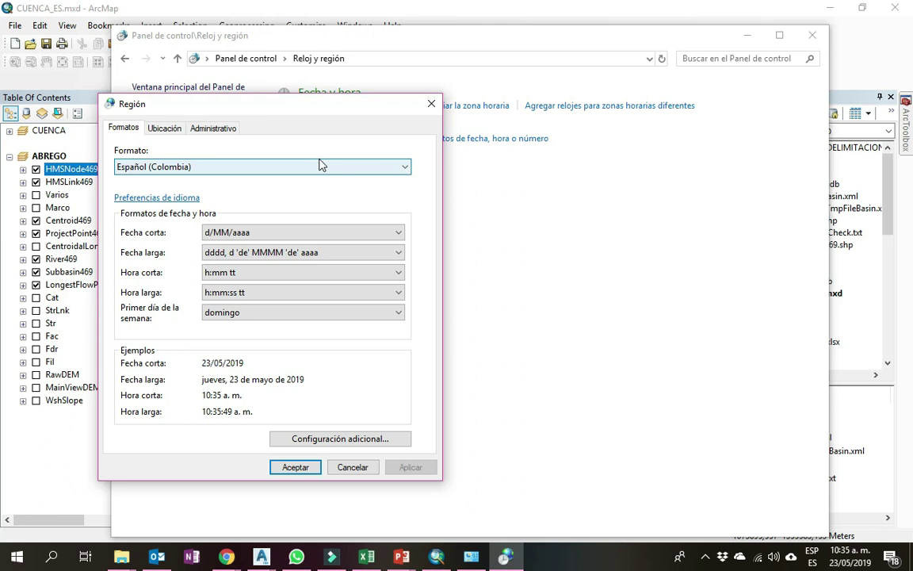
left_click(321, 445)
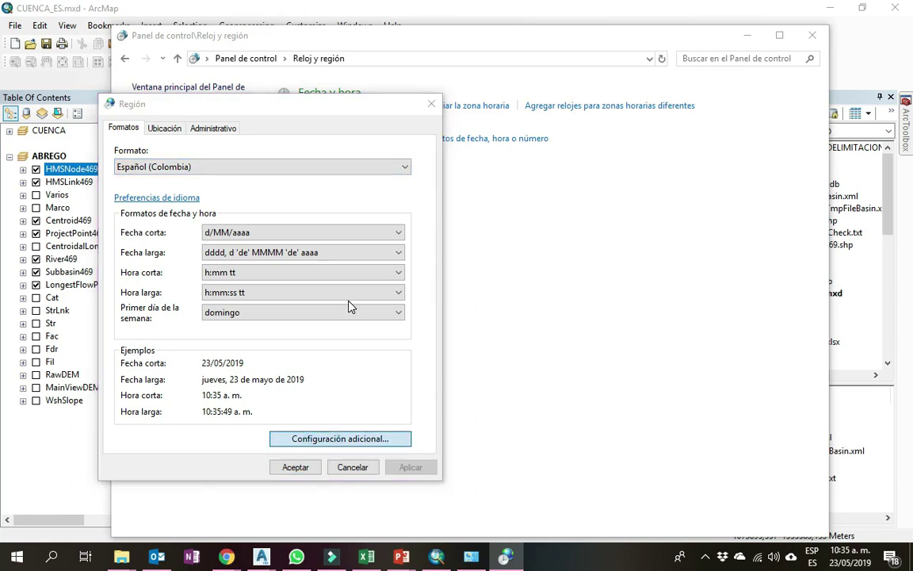
Enter a comma as the decimal symbol for numbers and check the thousands separator.
left_click(344, 249)
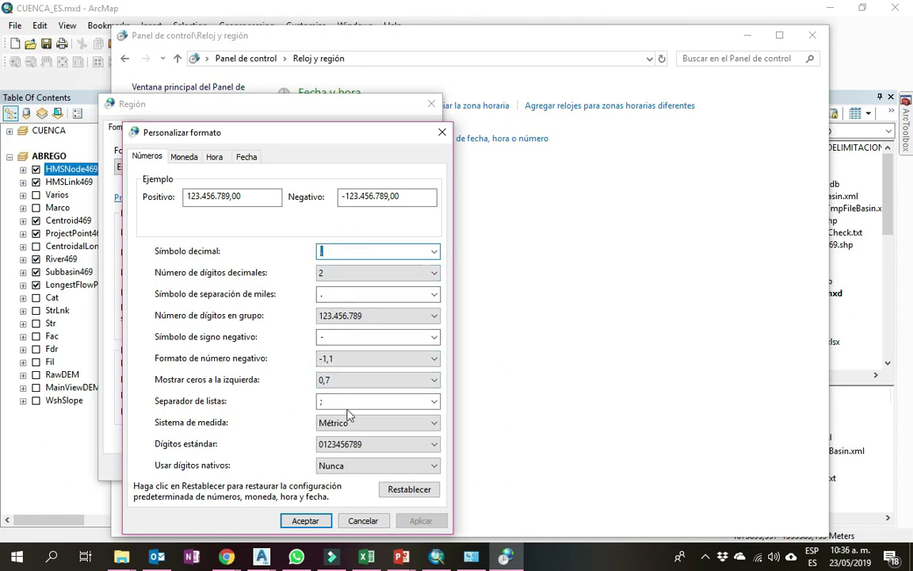
type(",")
left_click(336, 293)
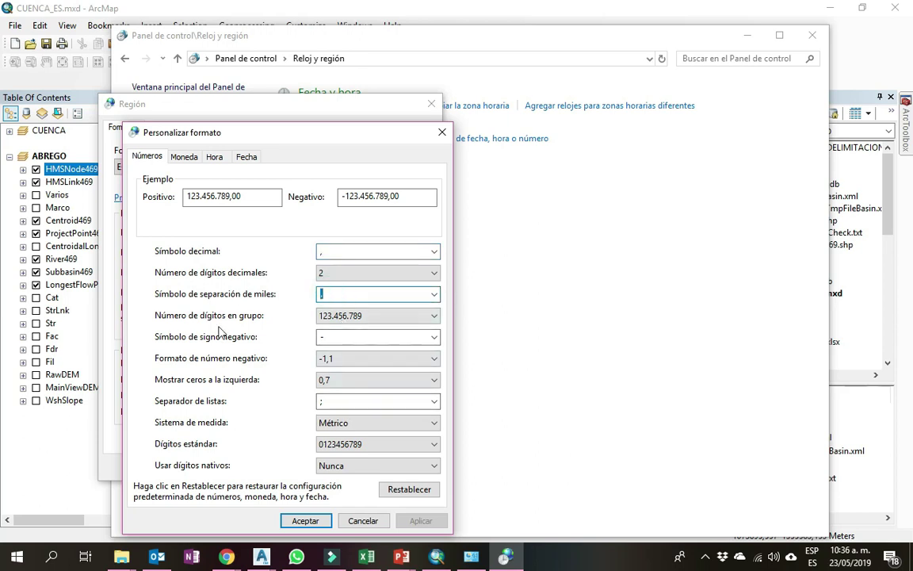
Check the decimal symbol and the thousands separator used for currency.
left_click(185, 157)
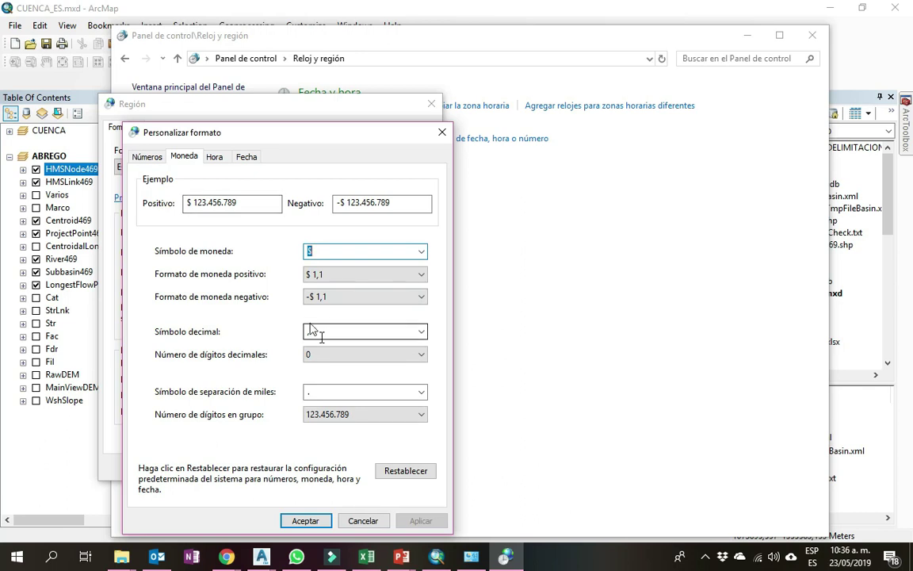
left_click(327, 328)
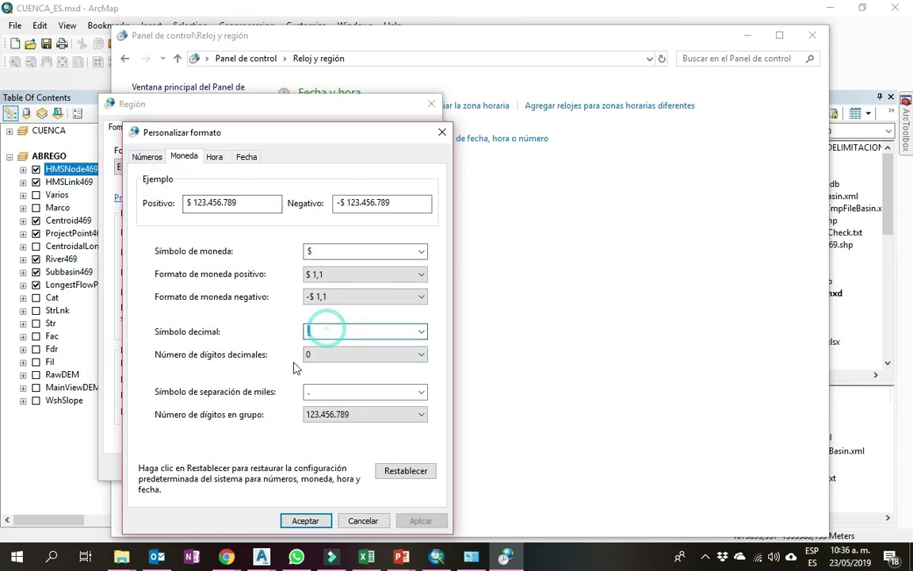
left_click(338, 393)
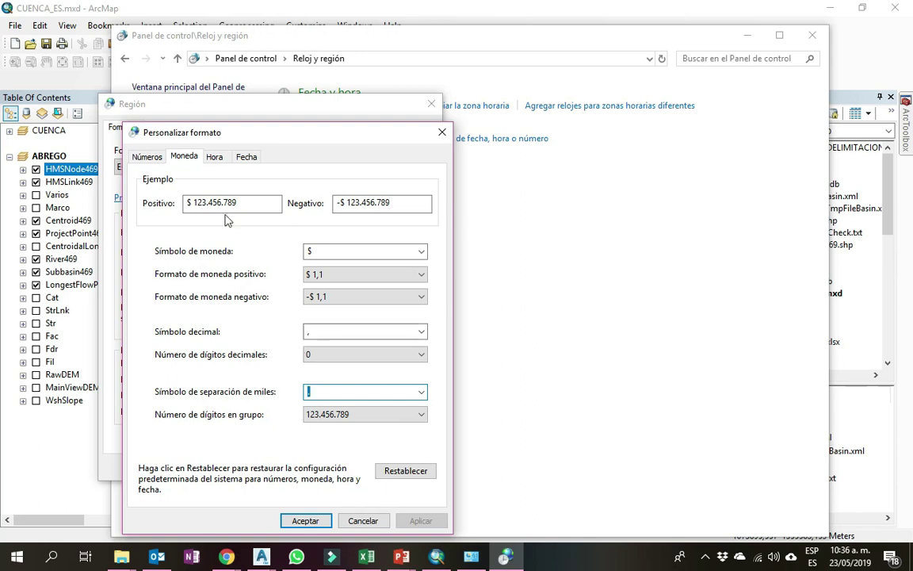
Recheck the number format's decimal and thousands symbols, and accept the regional format settings.
left_click(147, 161)
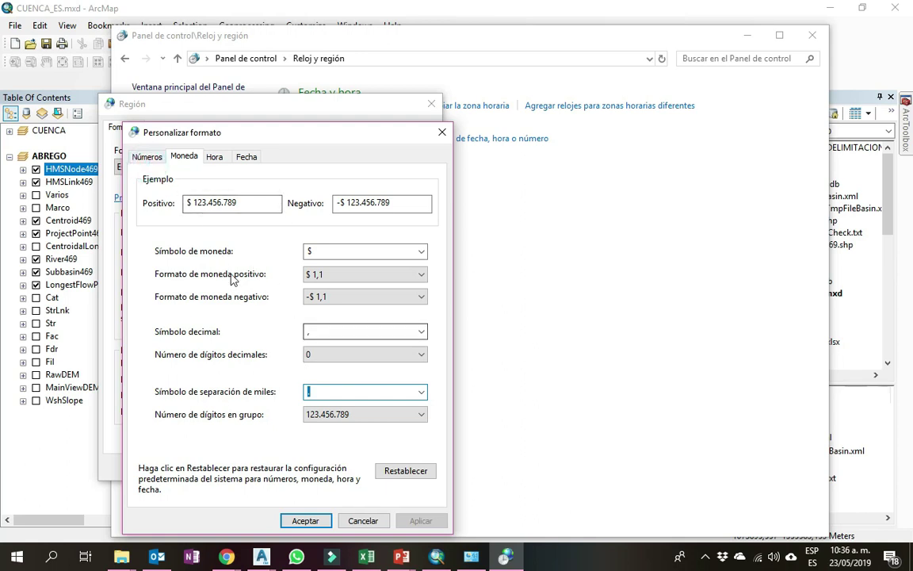
left_click(152, 159)
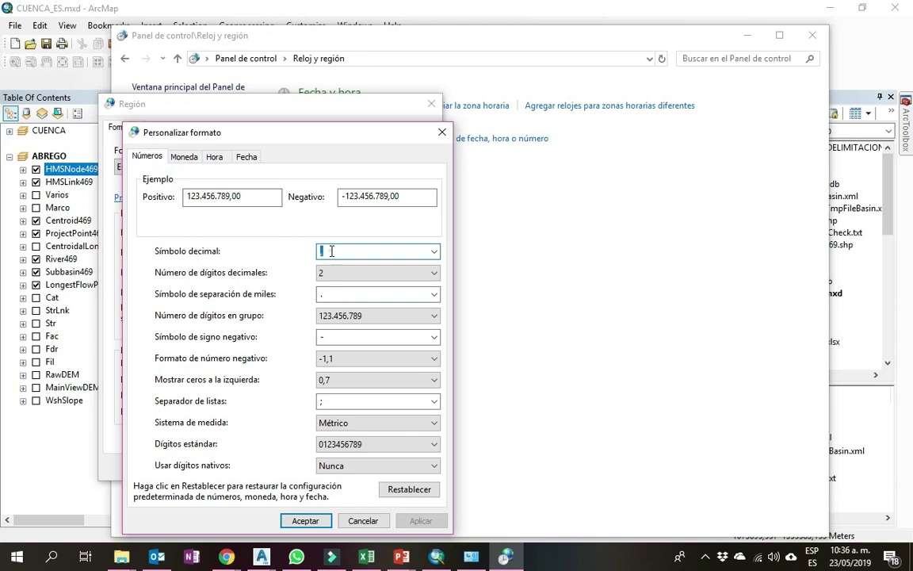
left_click(342, 292)
left_click(305, 520)
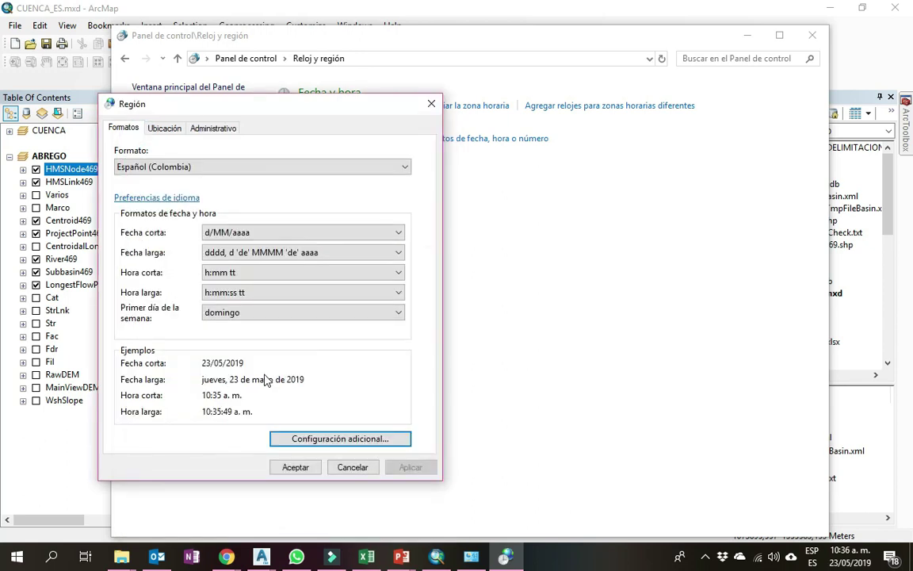
left_click(294, 464)
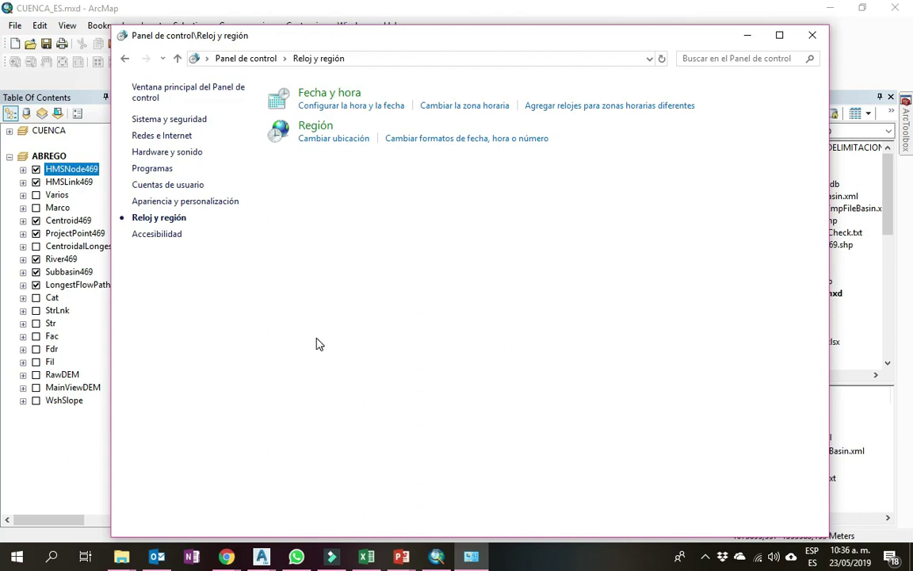
Find and launch HEC-HMS 4.3 from the installed Windows applications.
left_click(17, 559)
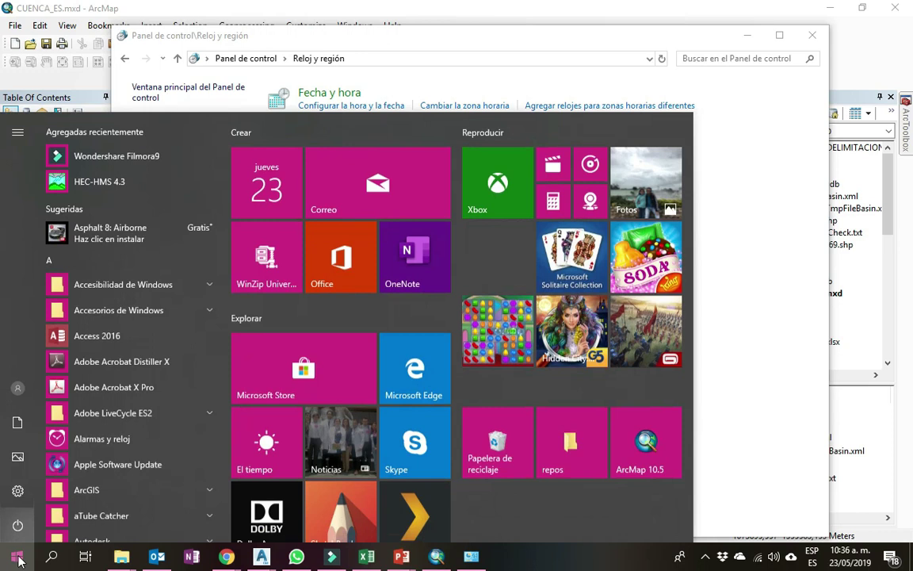
left_click(17, 560)
type("HE")
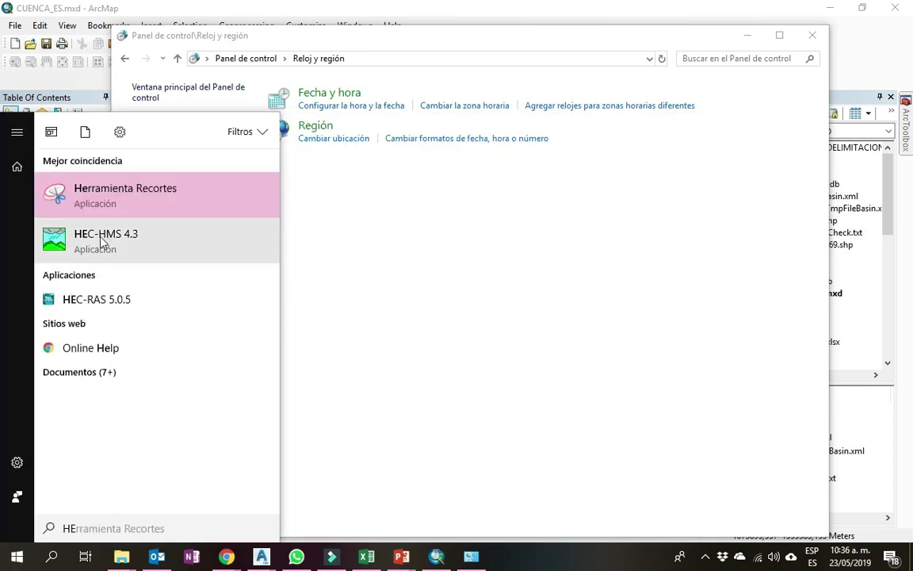
left_click(104, 237)
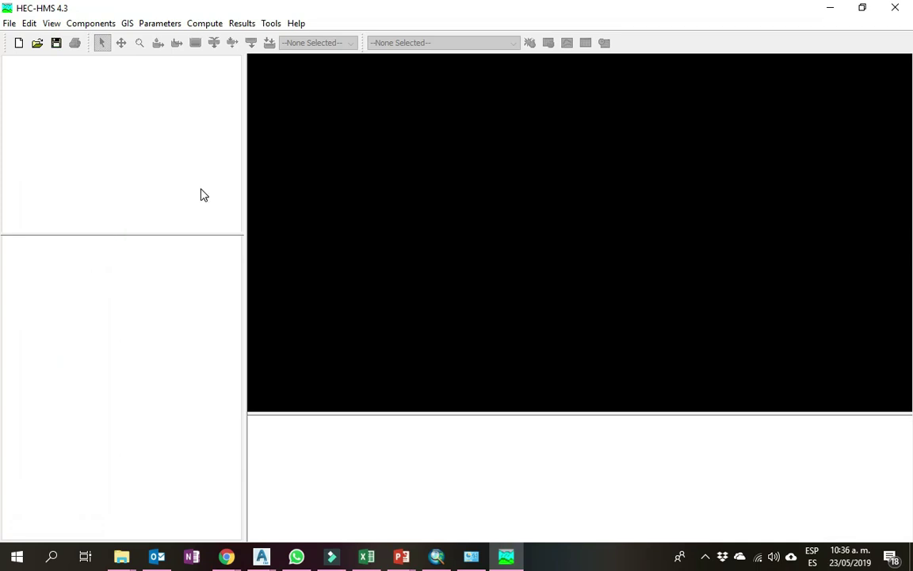
View the HEC-HMS version information, look through the HEC website for its software releases, and close the information window.
left_click(295, 24)
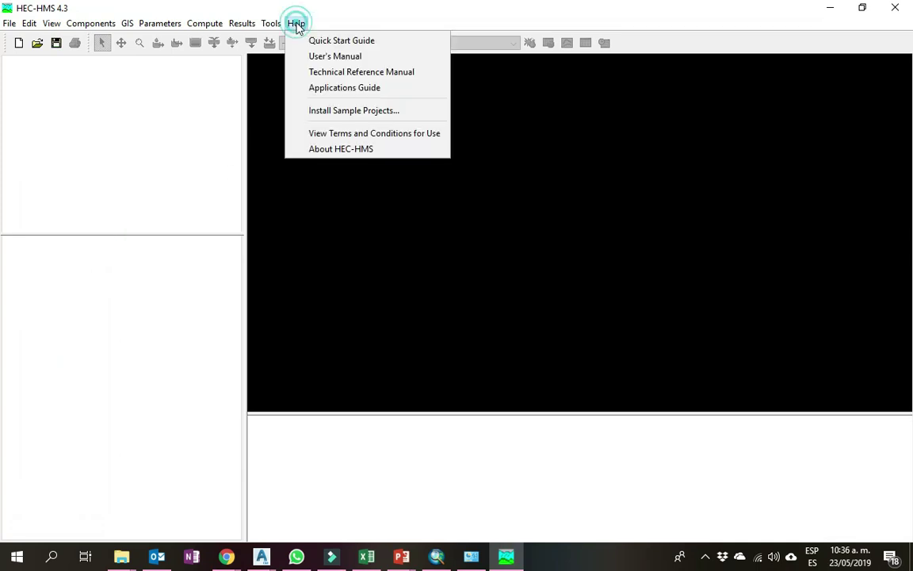
left_click(326, 149)
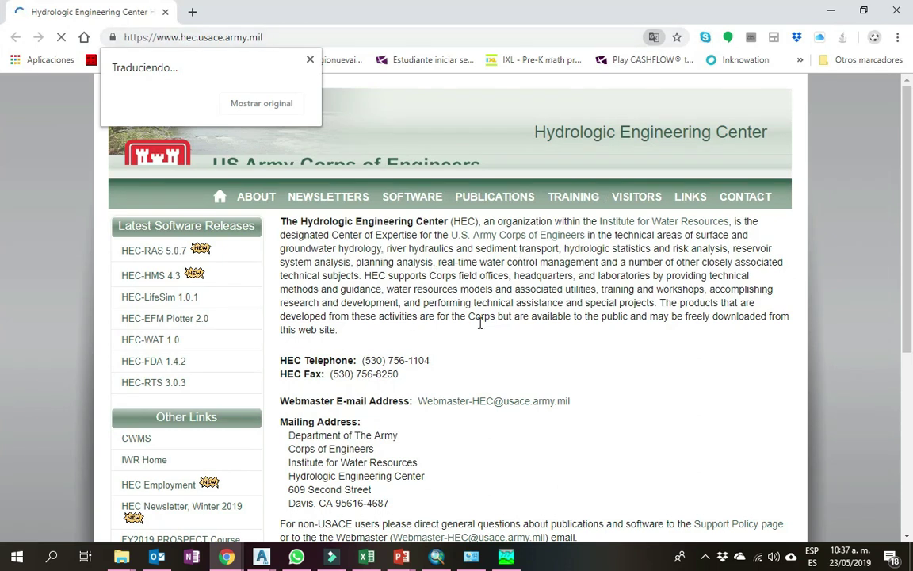
left_click_drag(479, 323, 476, 357)
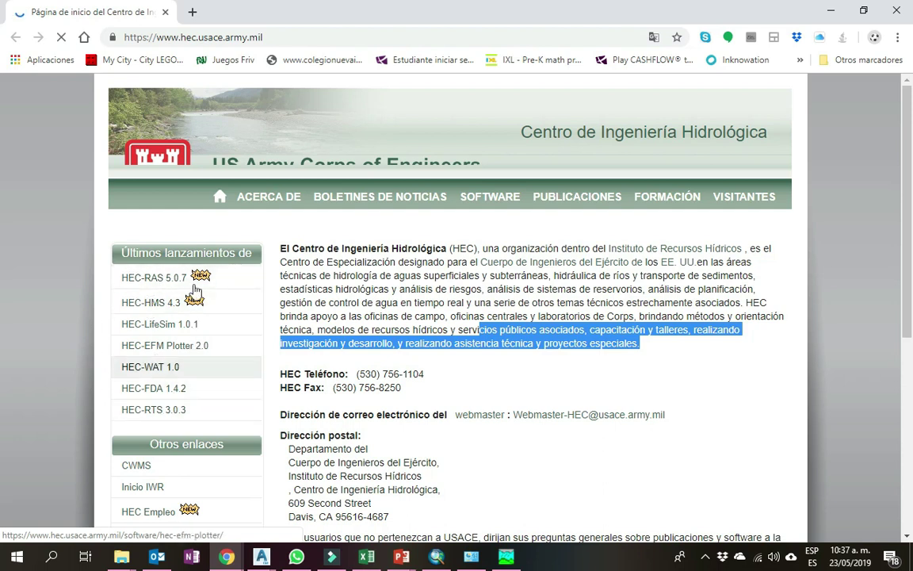
scroll(288, 362, "down", 3)
scroll(383, 357, "up", 3)
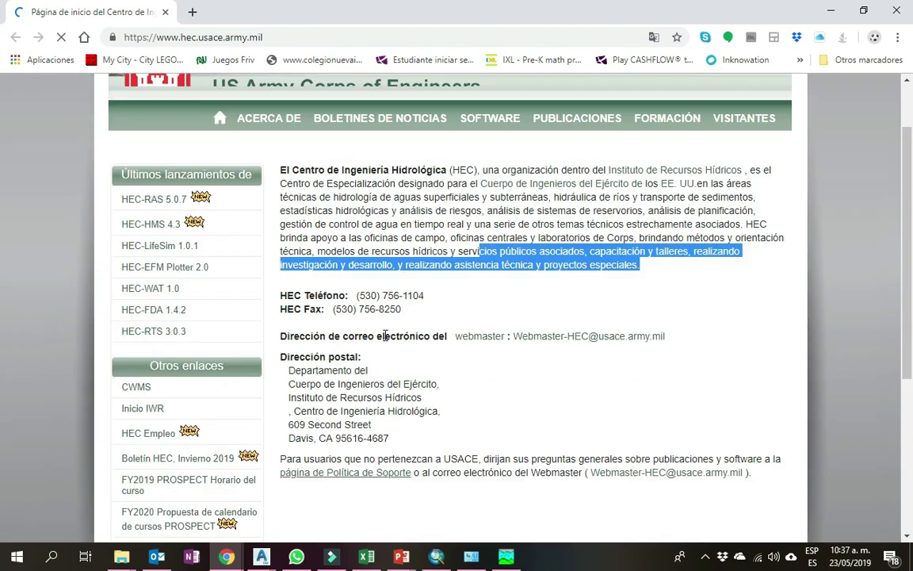
scroll(387, 331, "down", 3)
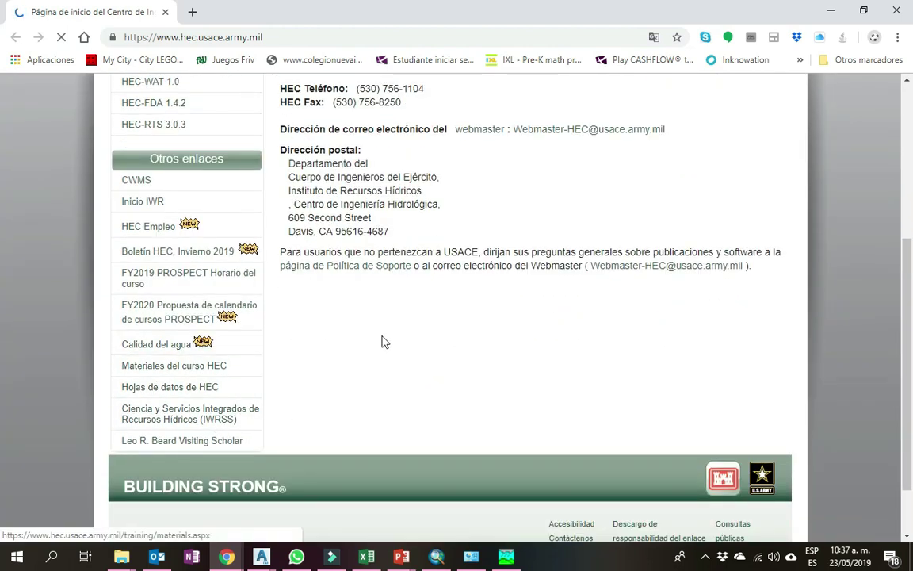
scroll(326, 370, "up", 3)
left_click_drag(322, 372, 360, 341)
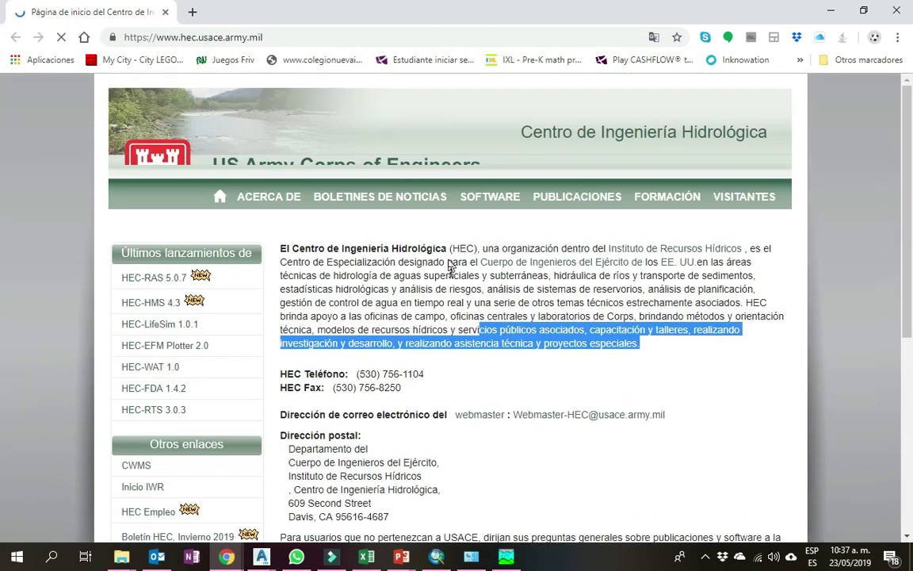
mouse_move(490, 199)
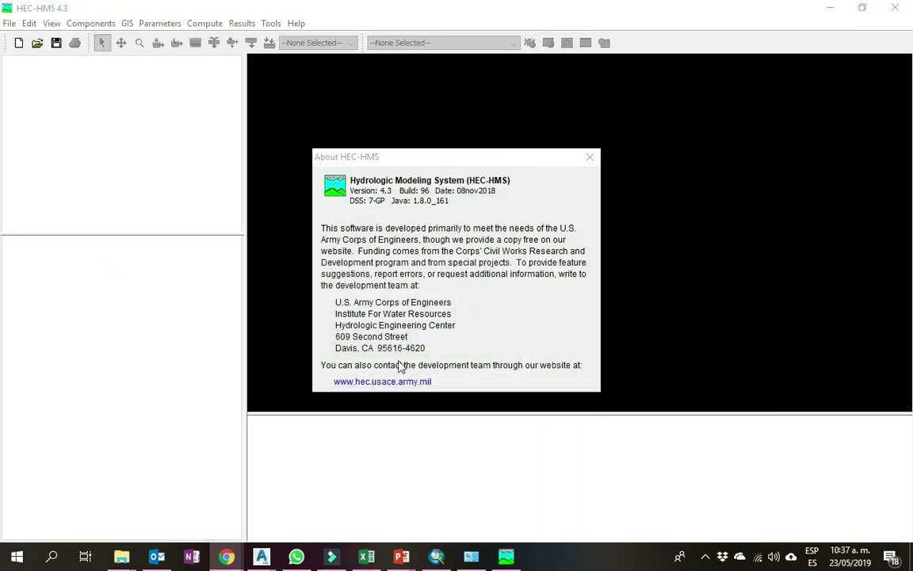
left_click(590, 156)
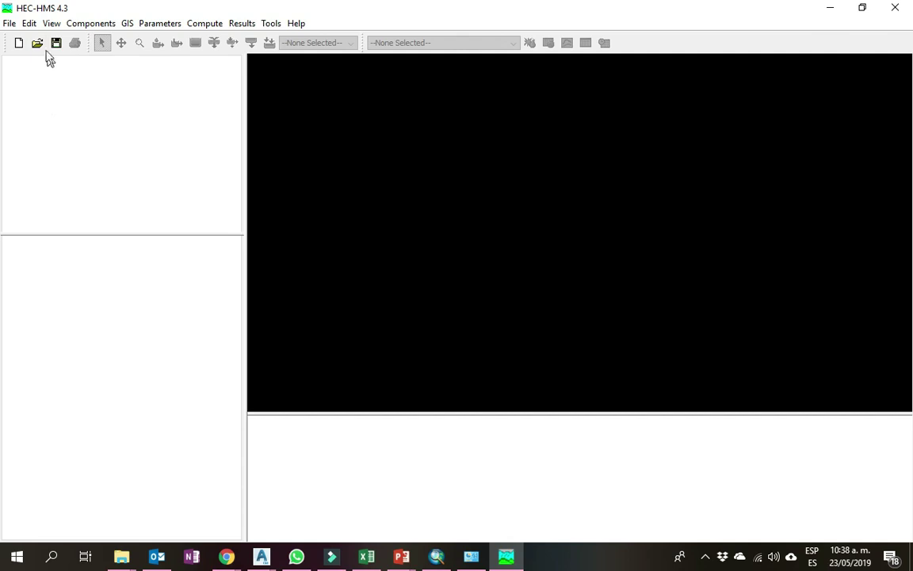
Open the existing project ABREGO.hms from the HMS_CUENCA folder on drive T: and convert it to version 4.3.
left_click(38, 43)
left_click(272, 389)
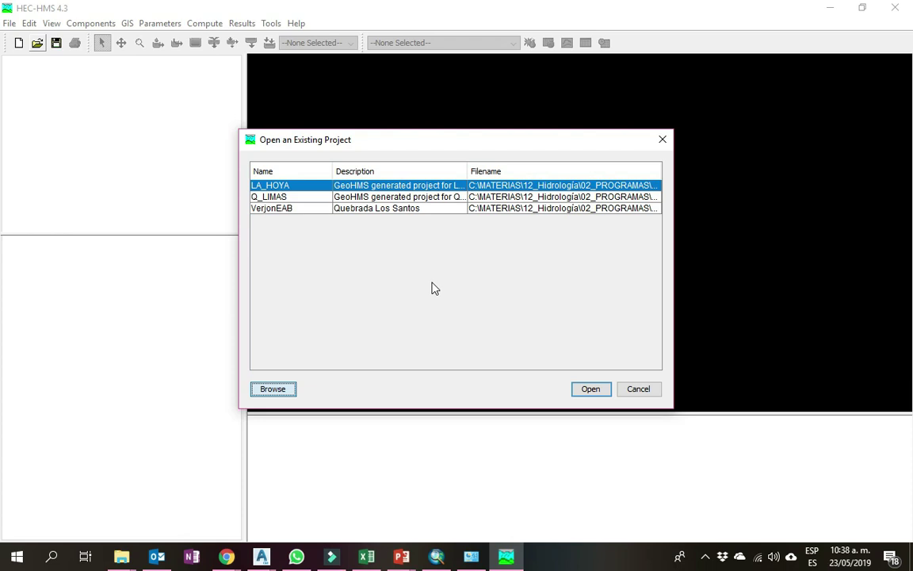
left_click(444, 148)
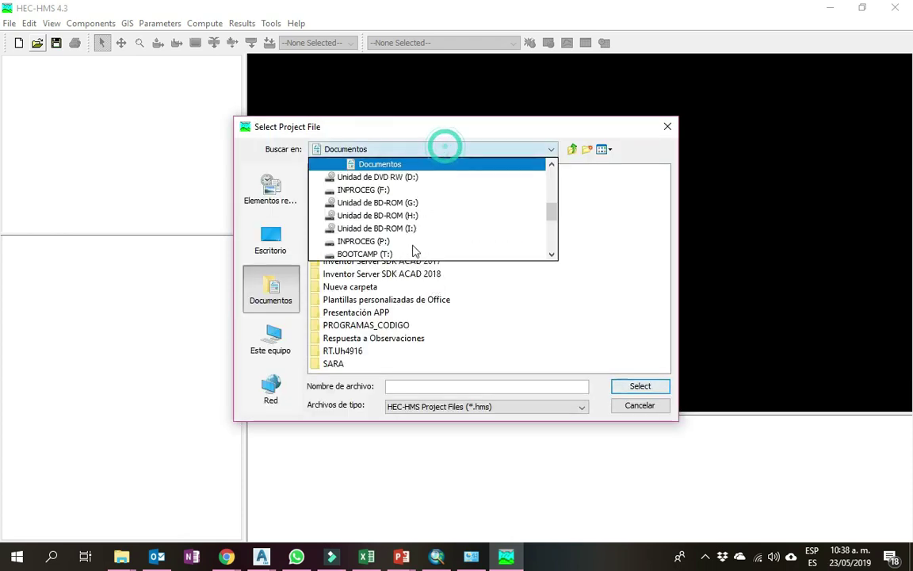
left_click(360, 254)
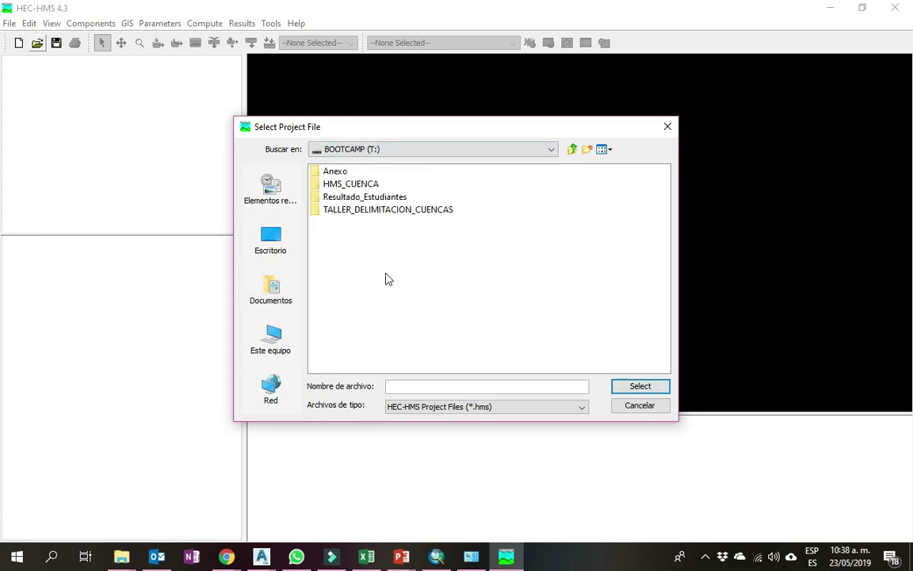
double_click(333, 184)
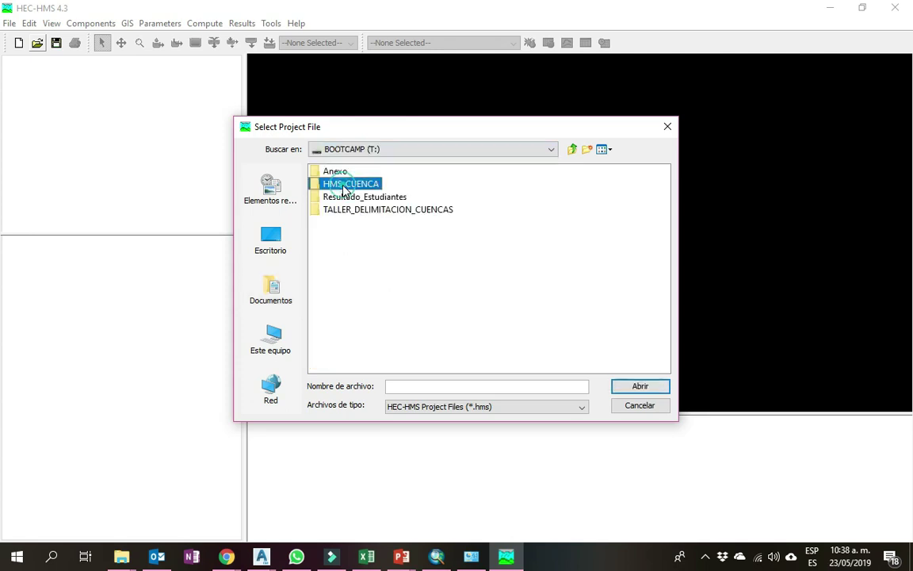
left_click(349, 173)
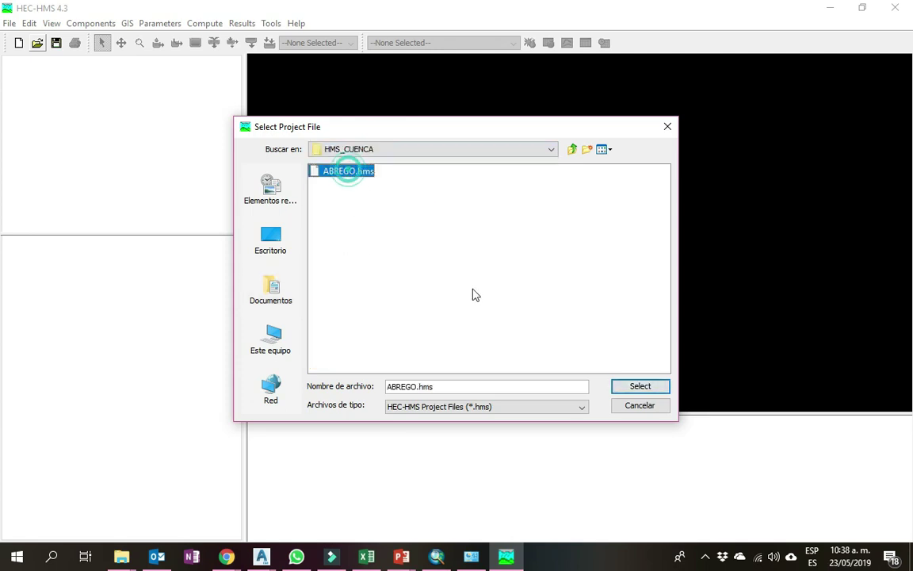
left_click(623, 387)
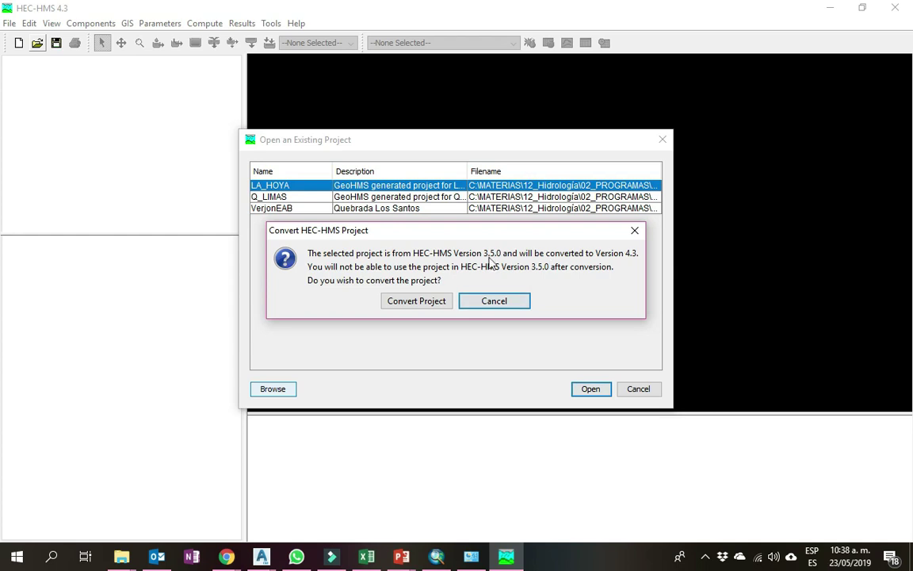
left_click(417, 303)
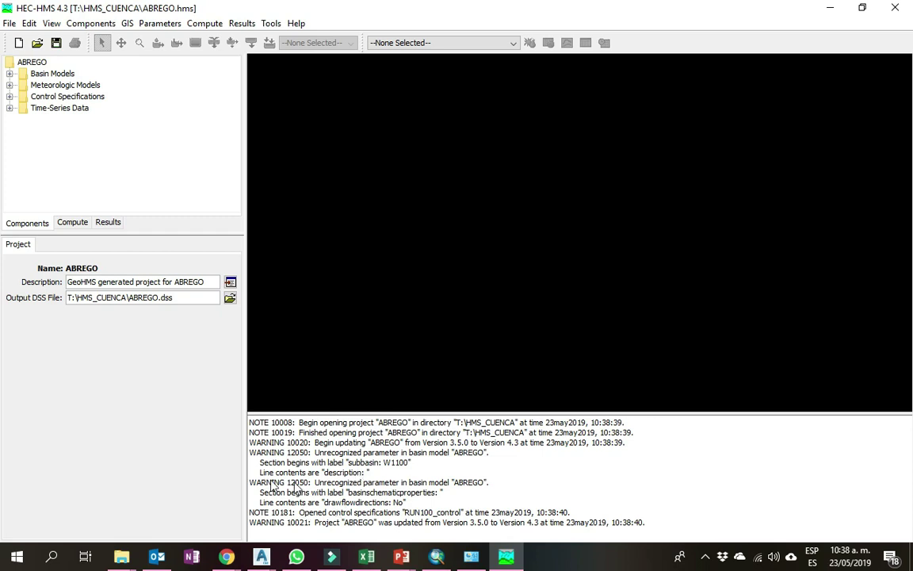
Expand the project's basin models and open the ABREGO basin model.
left_click(9, 74)
left_click(57, 85)
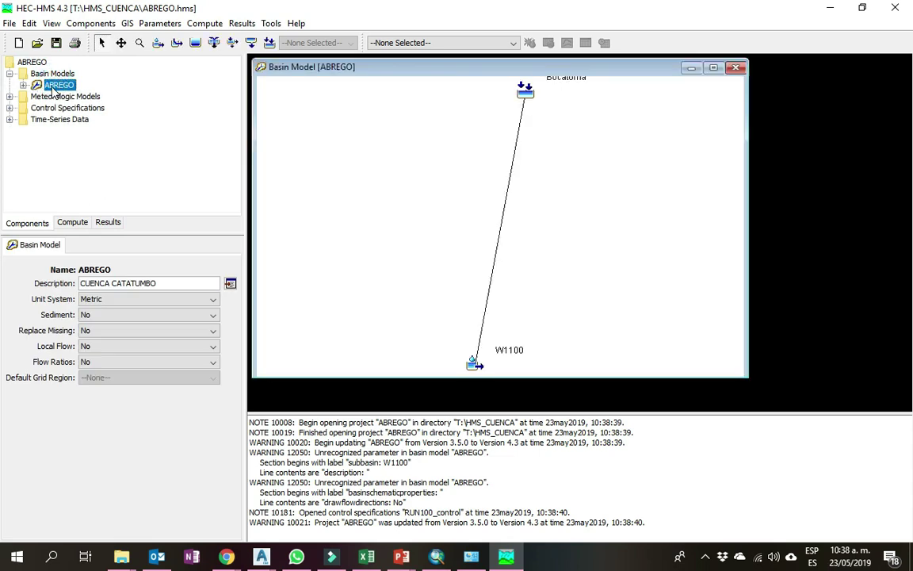
Maximize the ABREGO basin model window, enlarge its viewing area and show the properties of the Bocatoma sink.
left_click(713, 68)
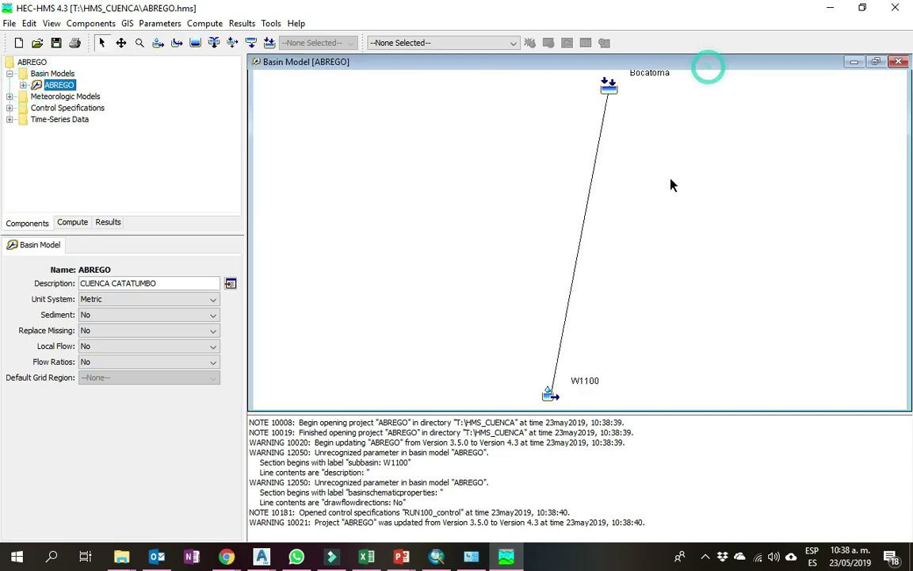
left_click_drag(499, 410, 499, 469)
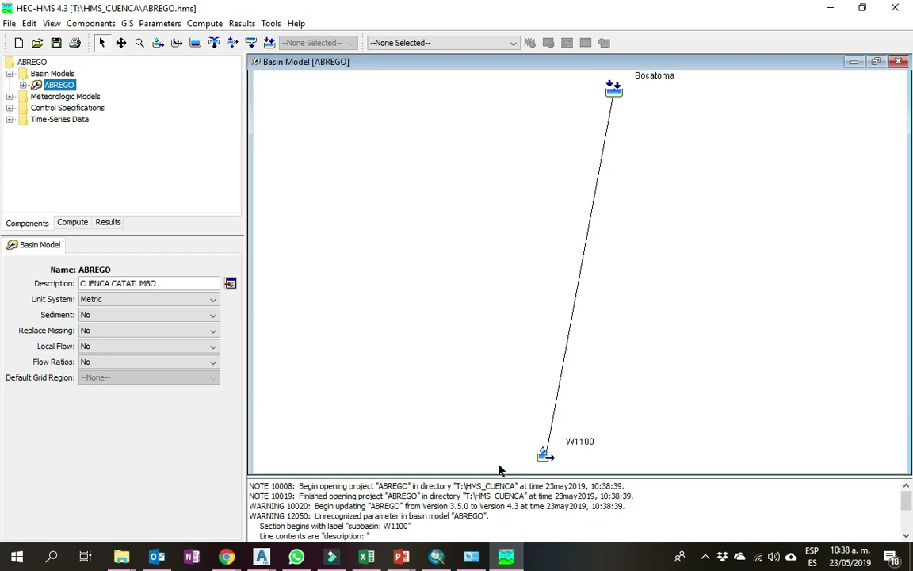
left_click(615, 91)
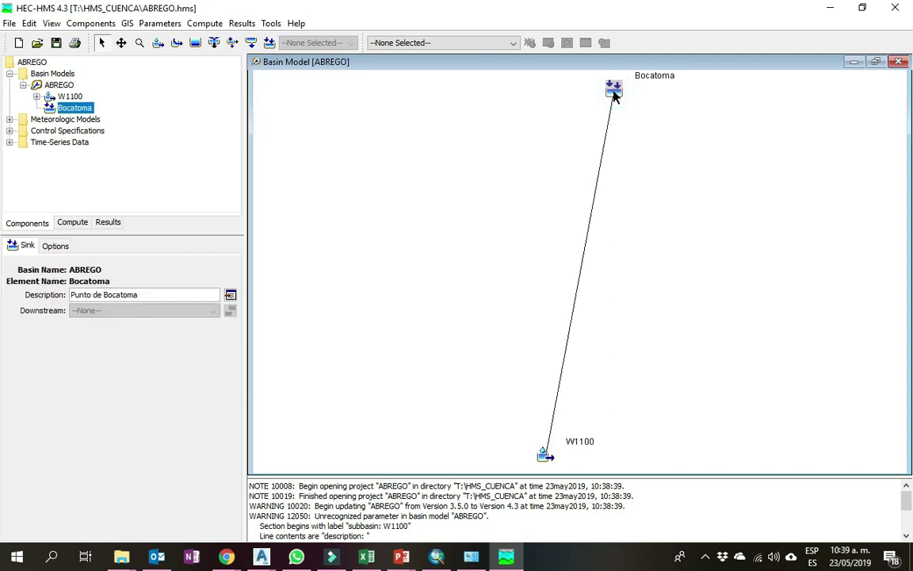
Switch to ArcMap, check the Bocatoma record in the ProjectPoint469 attribute table, and close the table.
left_click(440, 557)
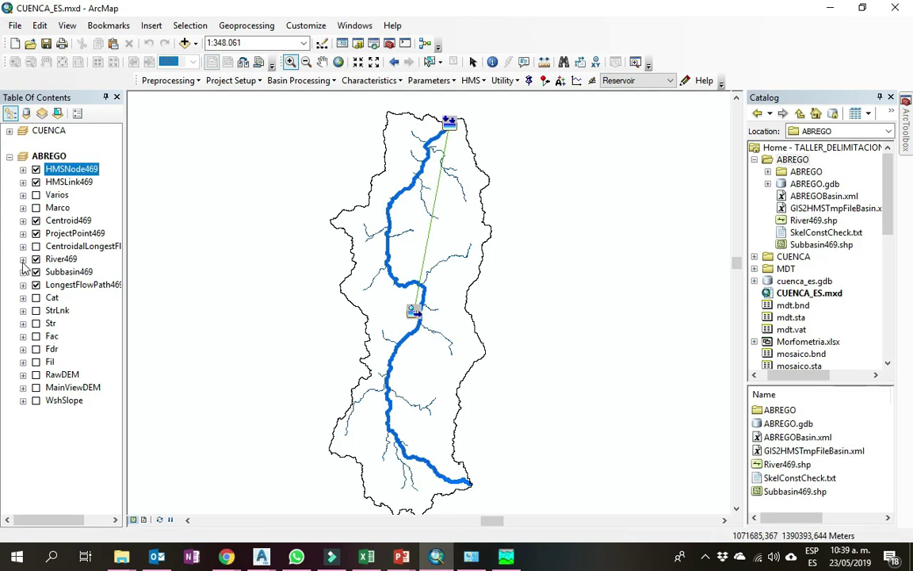
left_click(24, 234)
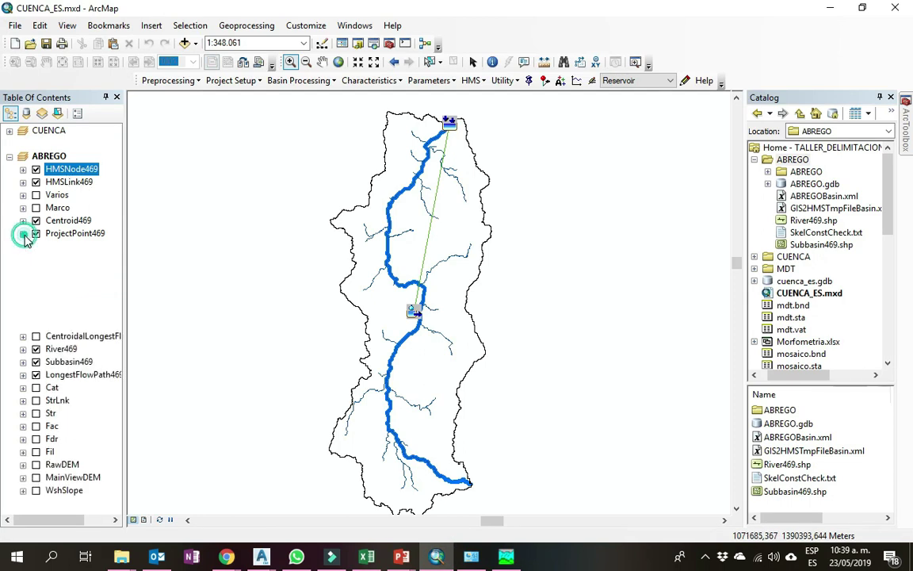
right_click(90, 233)
left_click(138, 276)
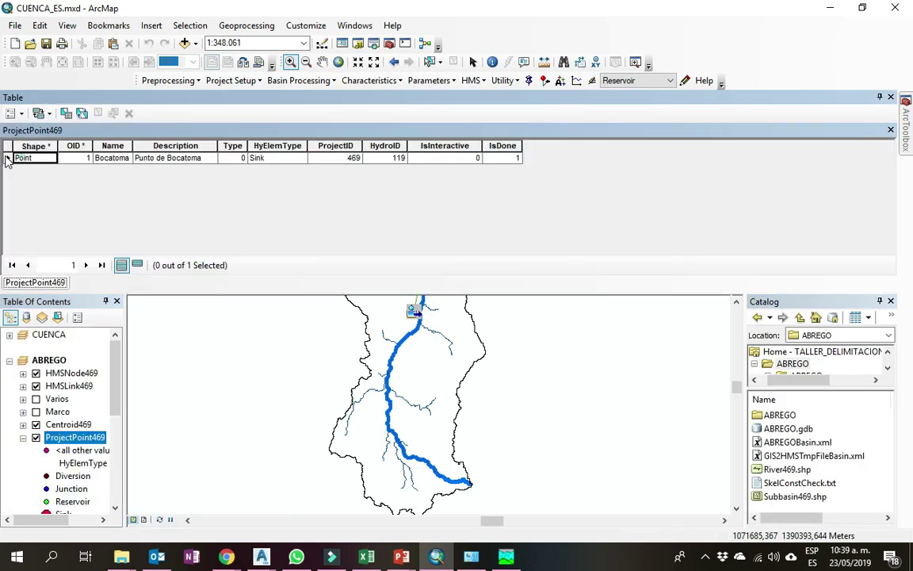
left_click(7, 159)
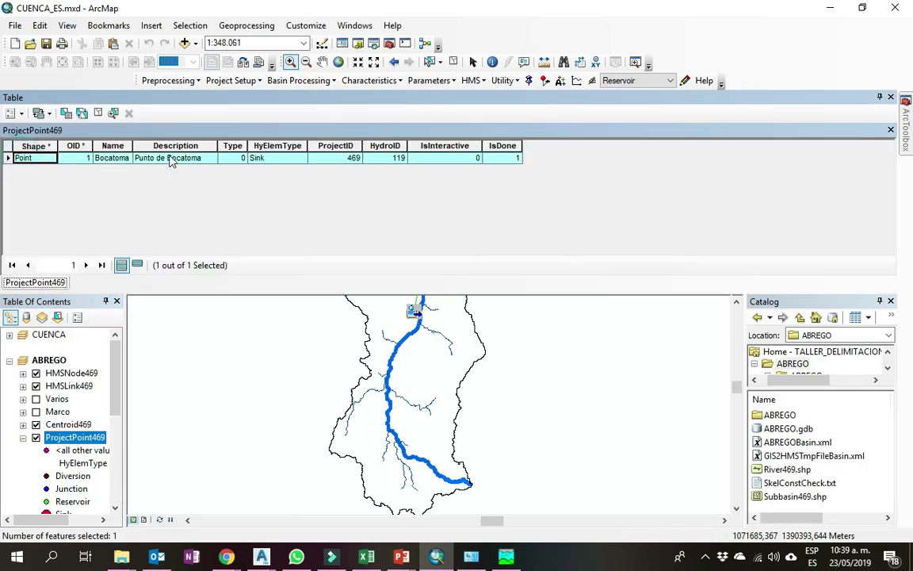
left_click(890, 98)
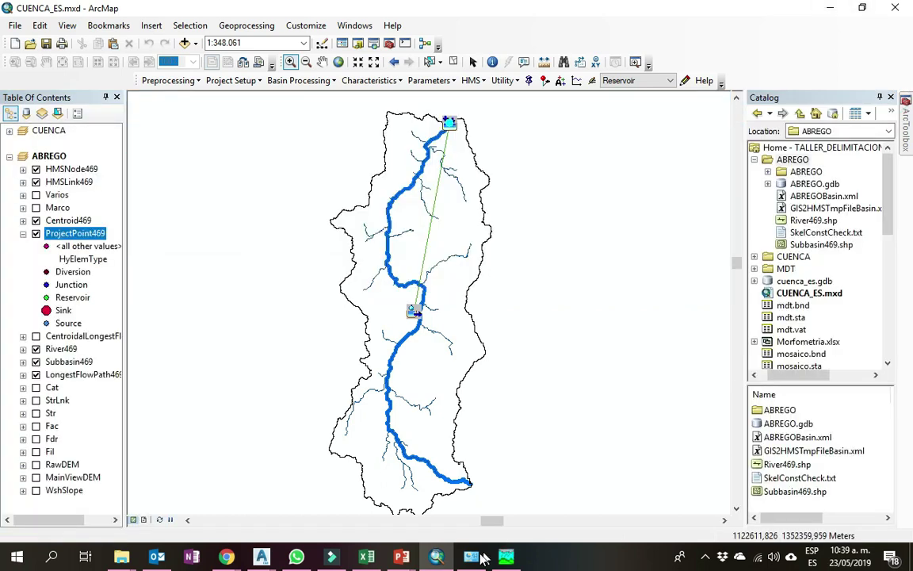
Compare the HEC-HMS schematic with ArcMap by identifying the subbasin polygon and checking its Name attribute, and tuck the Catalog away.
left_click(506, 558)
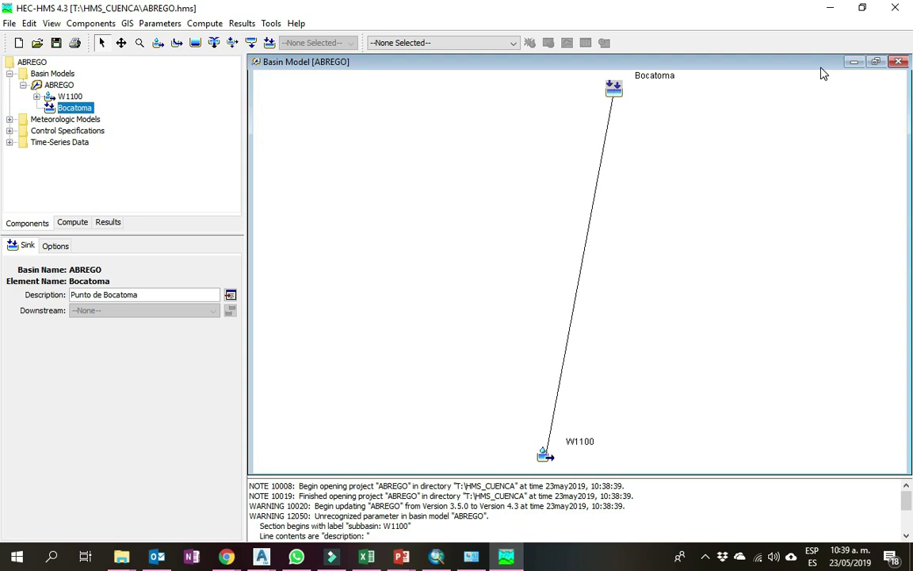
left_click(436, 558)
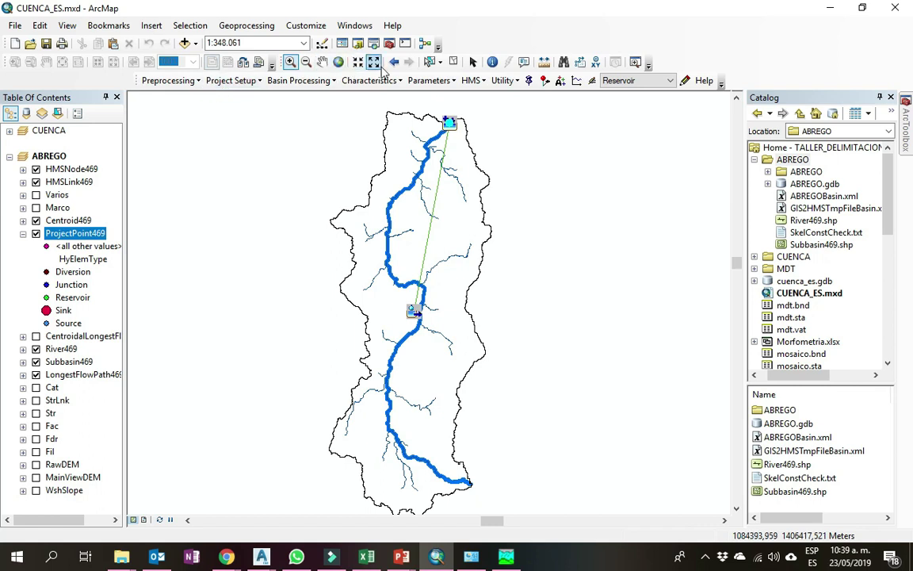
left_click(492, 62)
left_click(474, 231)
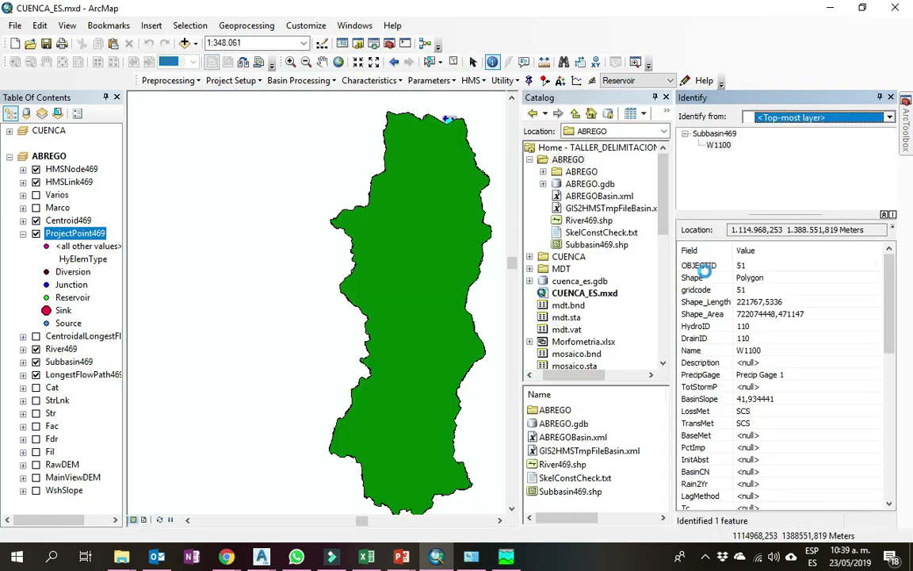
left_click(718, 145)
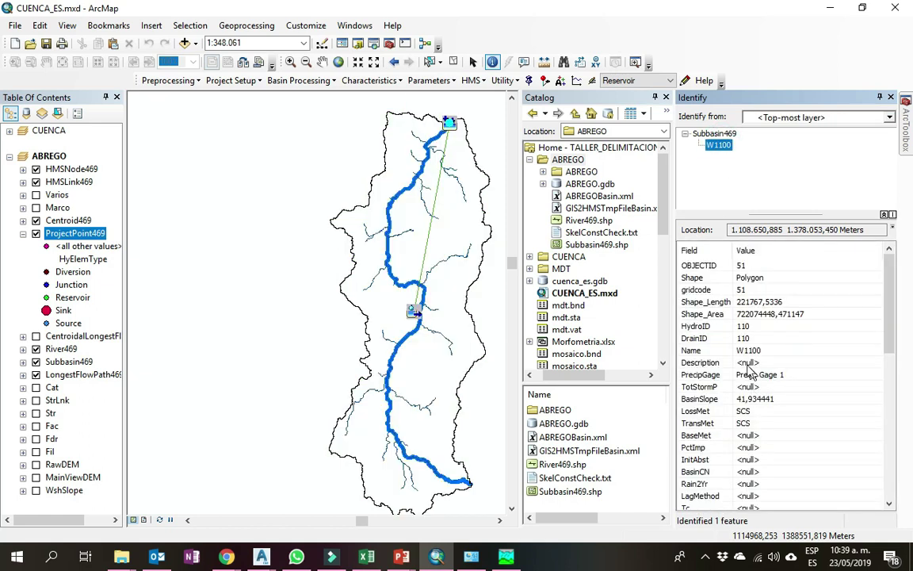
left_click(707, 351)
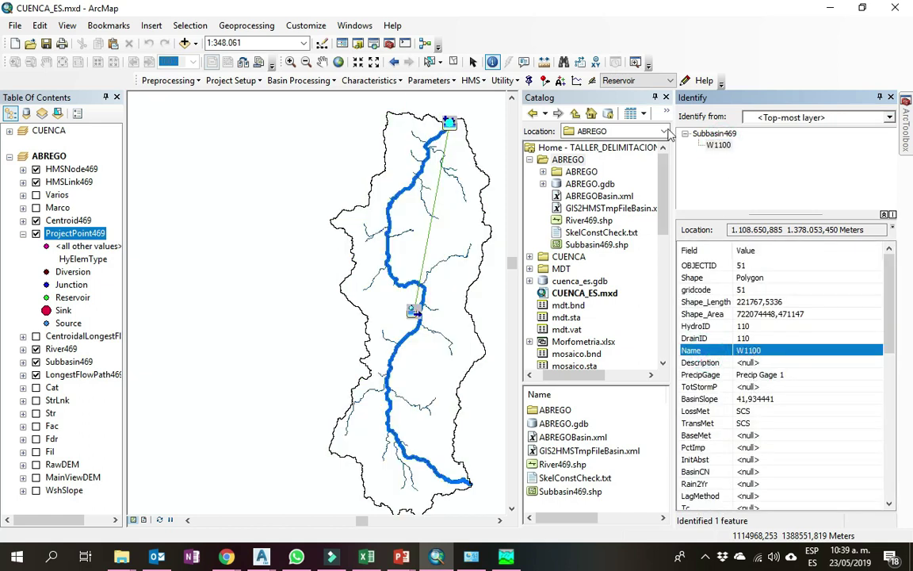
left_click(655, 97)
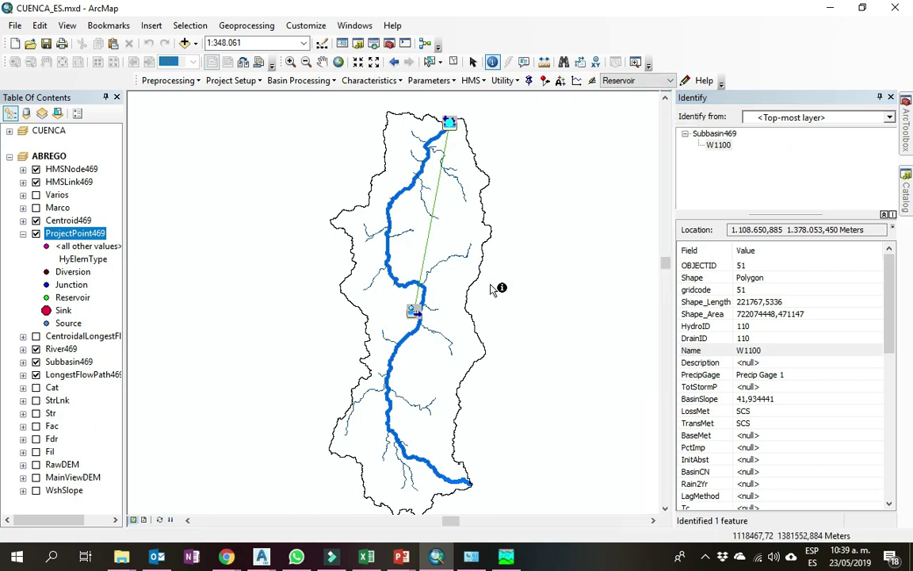
Switch to HEC-HMS and collapse the Basin Models, Meteorologic Models and Control Specifications folders of the project.
key("alt+Tab")
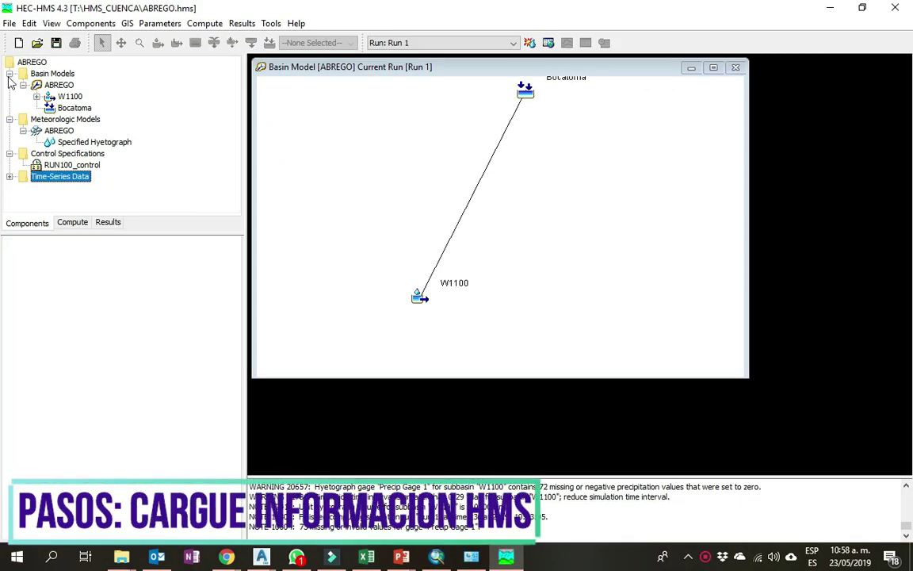
left_click(10, 74)
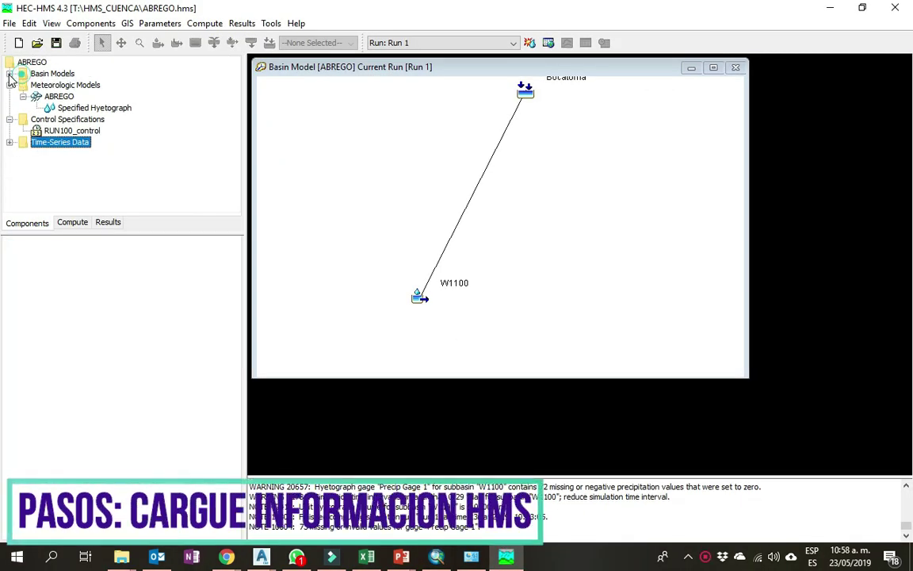
left_click(10, 85)
left_click(9, 96)
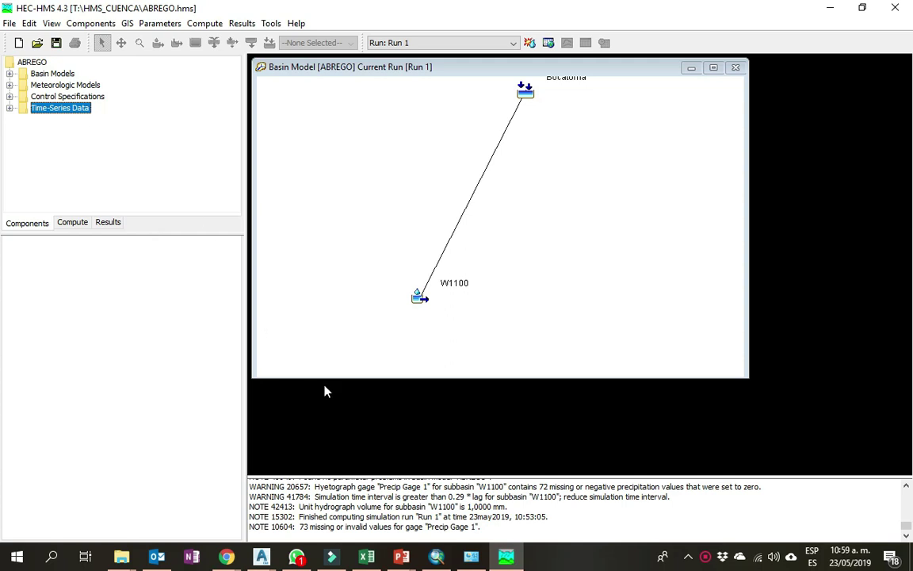
Switch to the PowerPoint class presentation, collapse the slide thumbnails and highlight the Map Layers item in the outline.
mouse_move(401, 556)
left_click(440, 444)
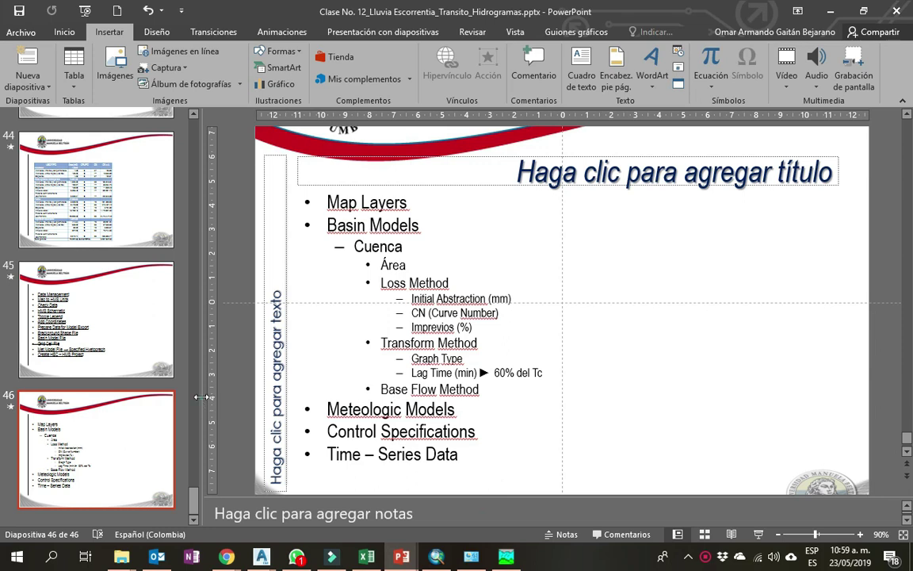
left_click_drag(203, 397, 30, 365)
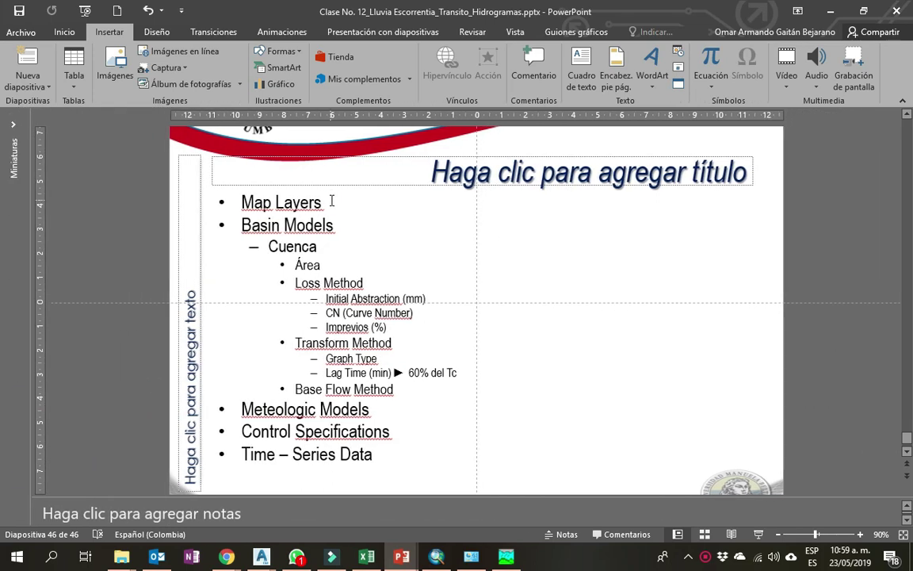
triple_click(331, 202)
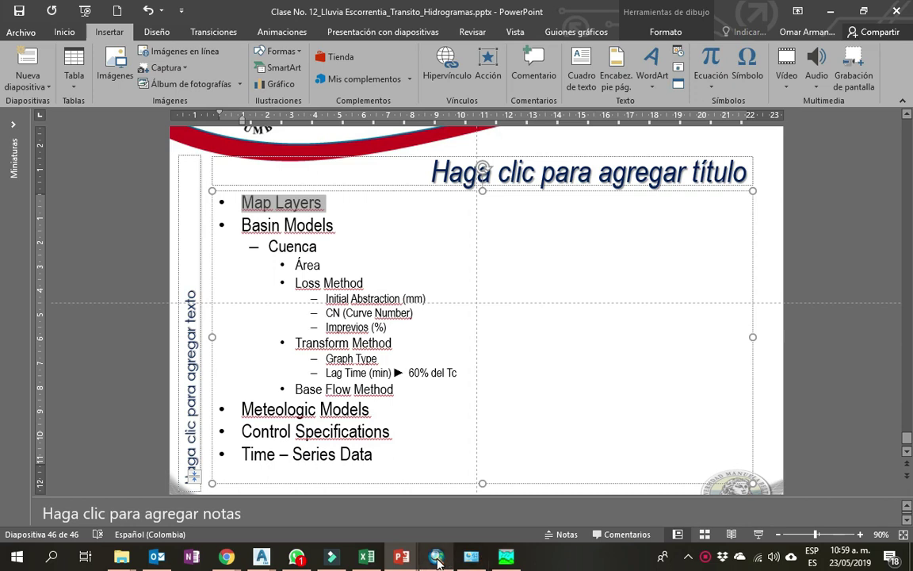
Switch to ArcMap, close the feature identification results and locate the River469.shp and Subbasin469.shp files in the Catalog's ABREGO folder.
mouse_move(437, 558)
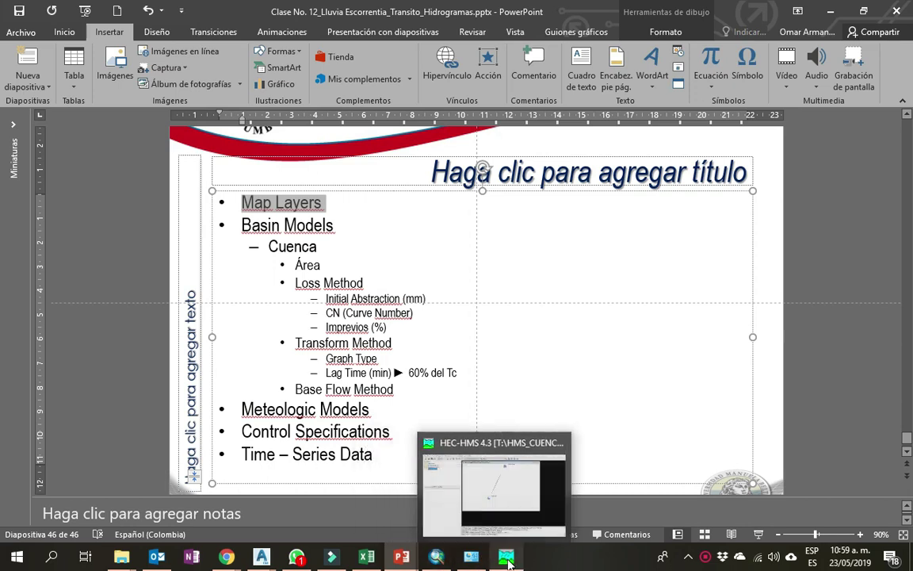
left_click(475, 432)
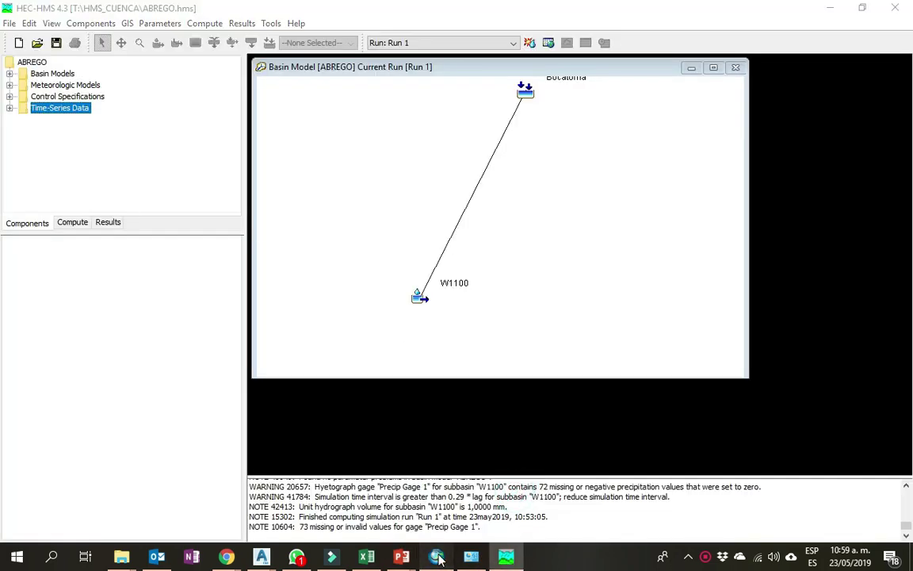
left_click(437, 557)
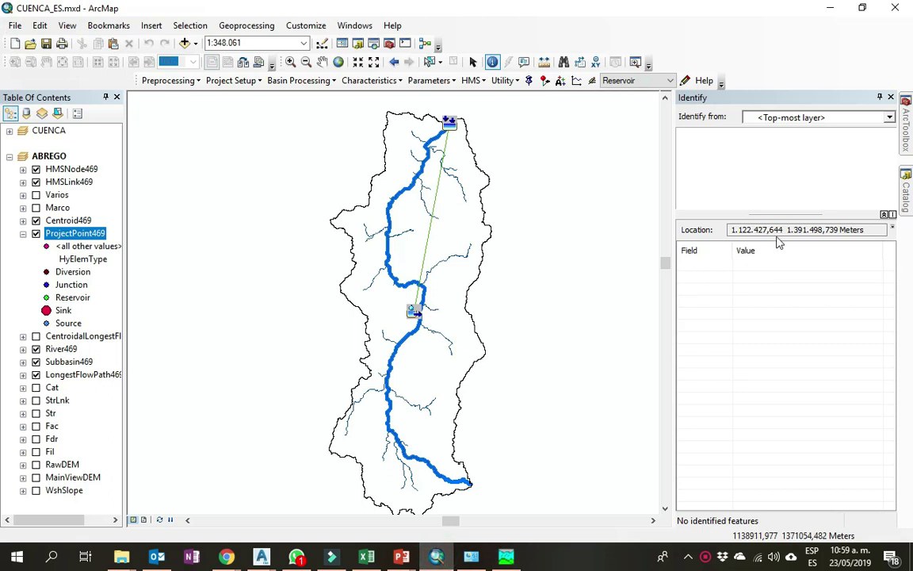
left_click(890, 96)
left_click(905, 188)
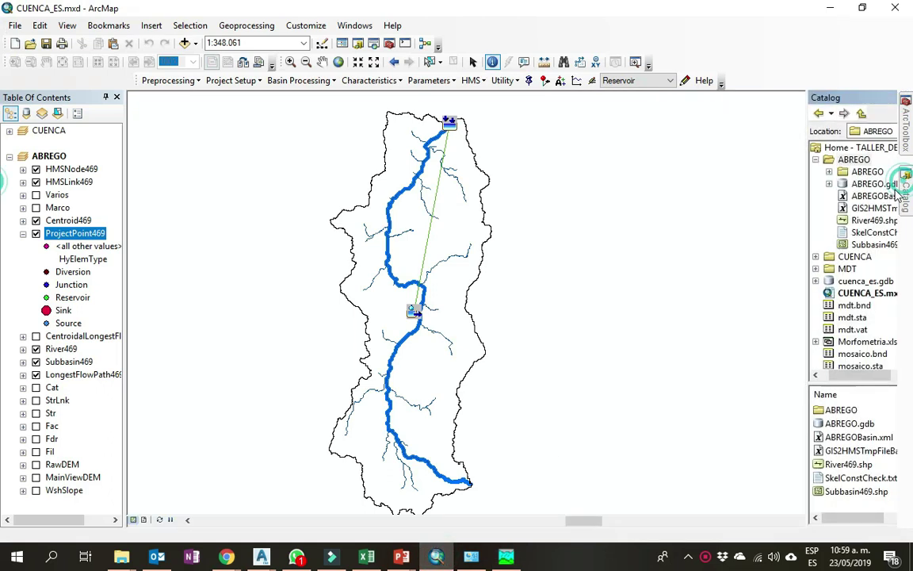
left_click(812, 220)
left_click(816, 244)
left_click(812, 220)
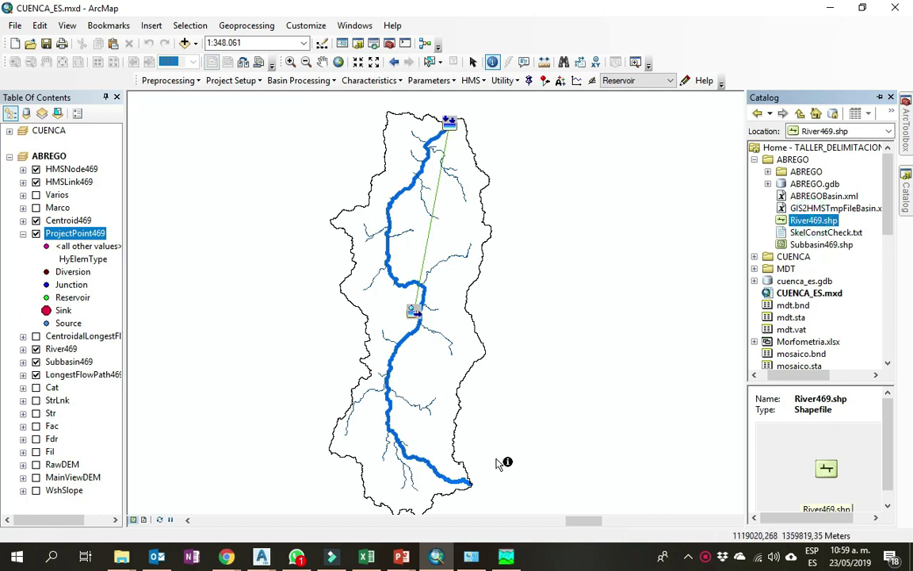
Return to HEC-HMS and maximize the ABREGO basin model window.
left_click(505, 558)
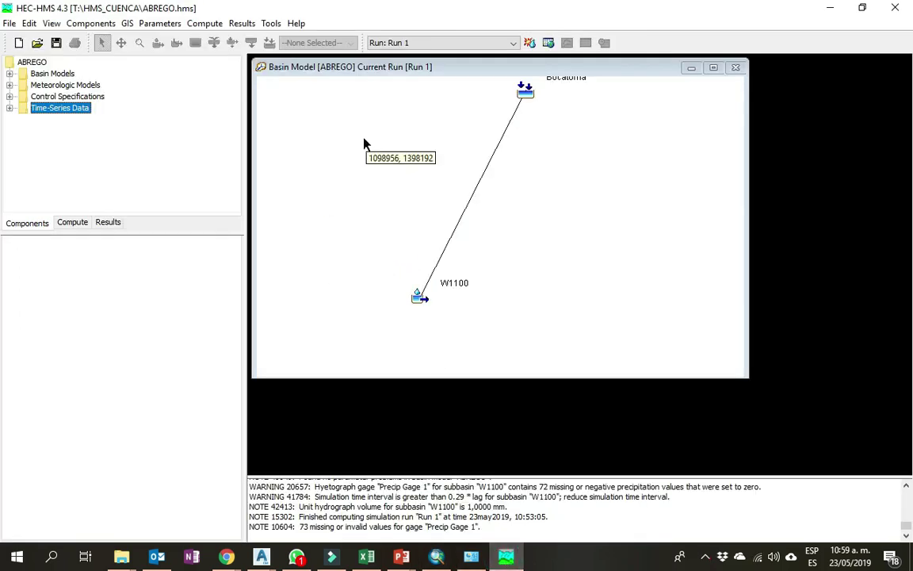
left_click(403, 61)
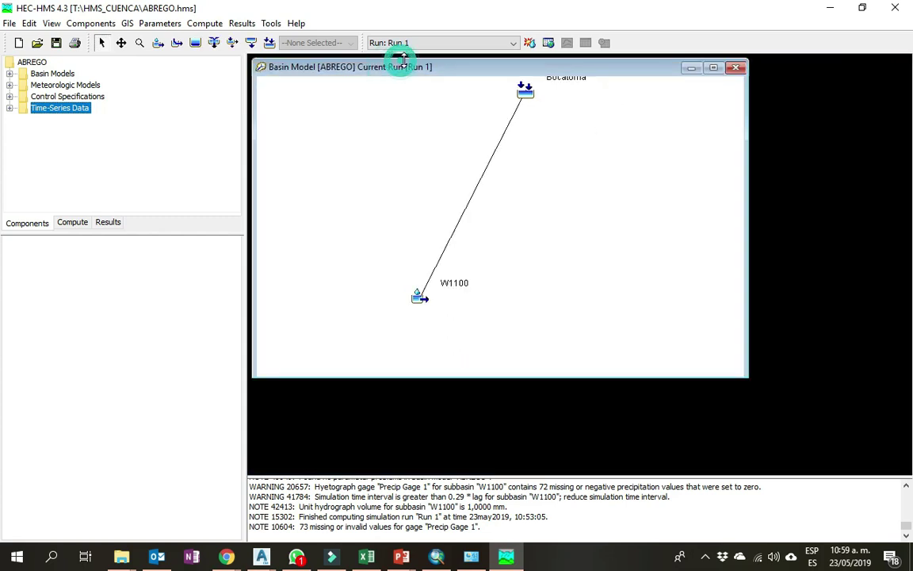
double_click(359, 61)
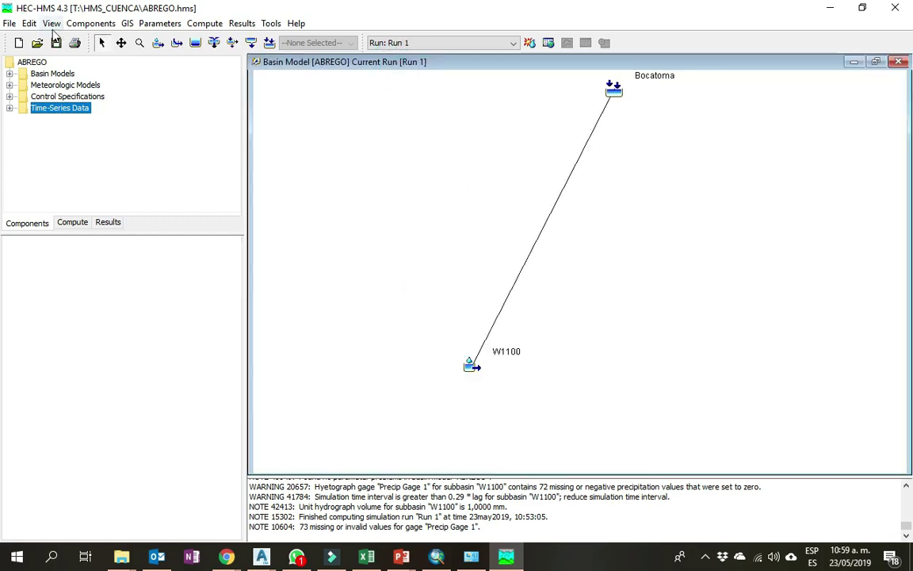
Add the River469.shp shapefile from the HMS_CUENCA folder on drive T: to the basin model's map layers.
left_click(28, 23)
mouse_move(51, 23)
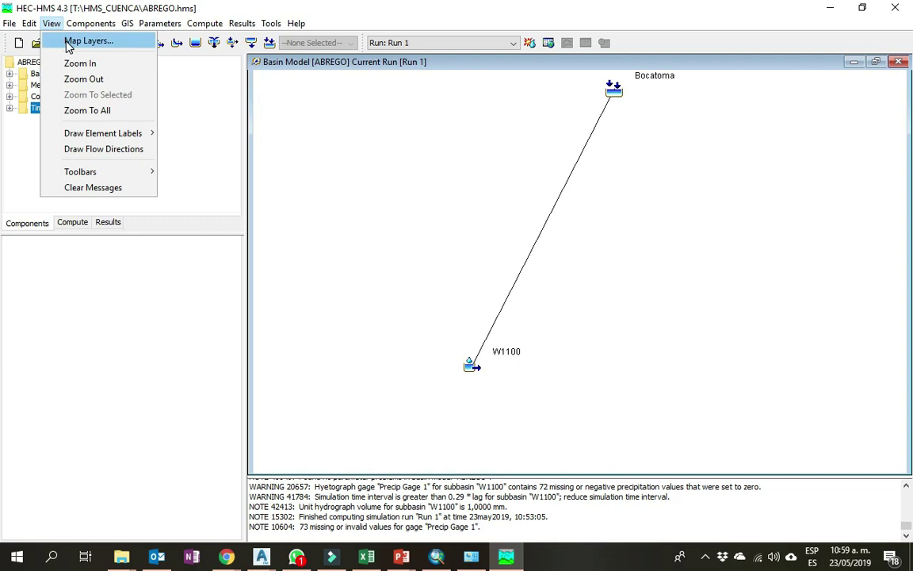
left_click(79, 46)
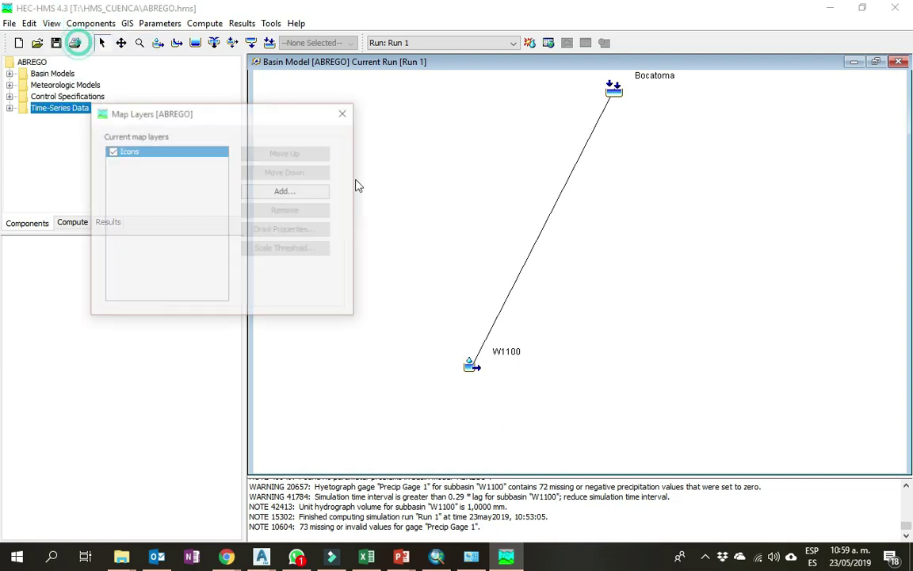
left_click(112, 150)
left_click(112, 151)
left_click(284, 194)
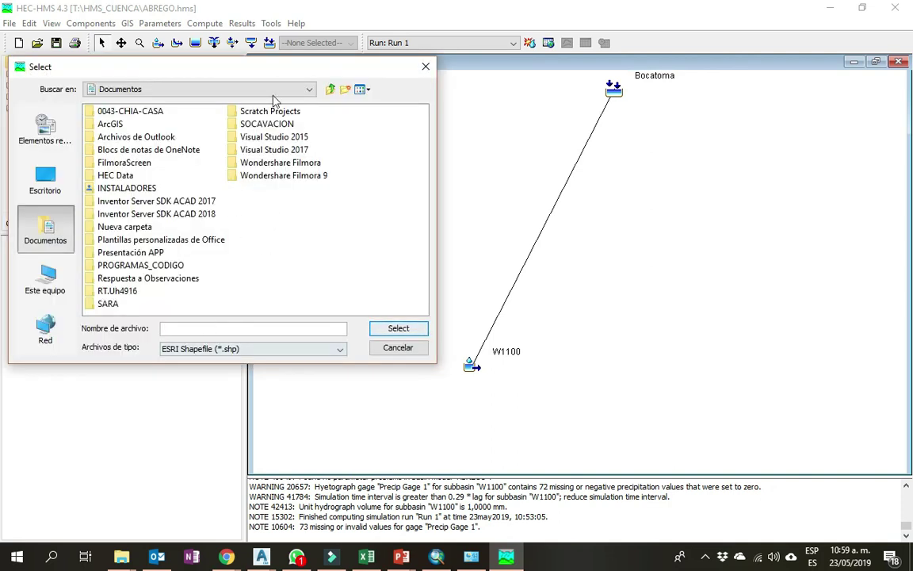
left_click(254, 88)
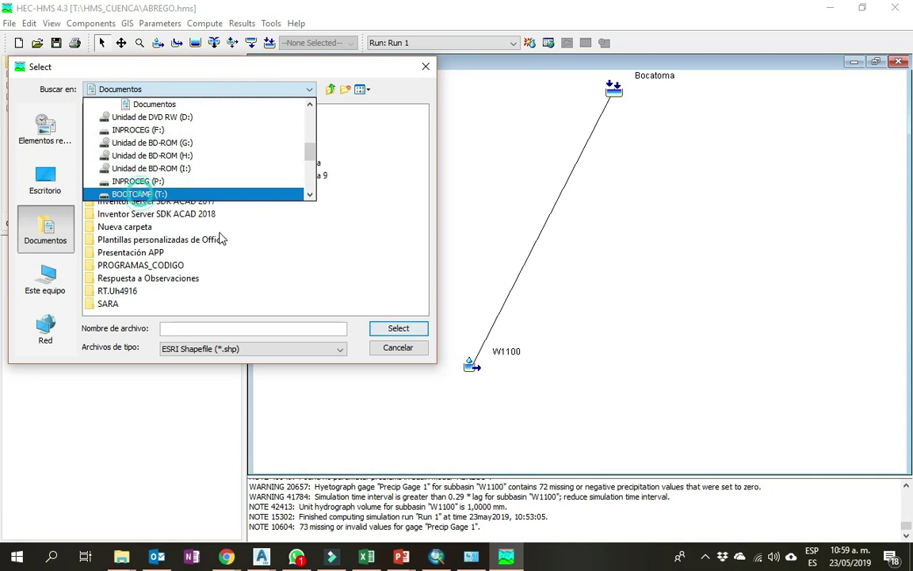
left_click(136, 194)
left_click(124, 125)
double_click(123, 127)
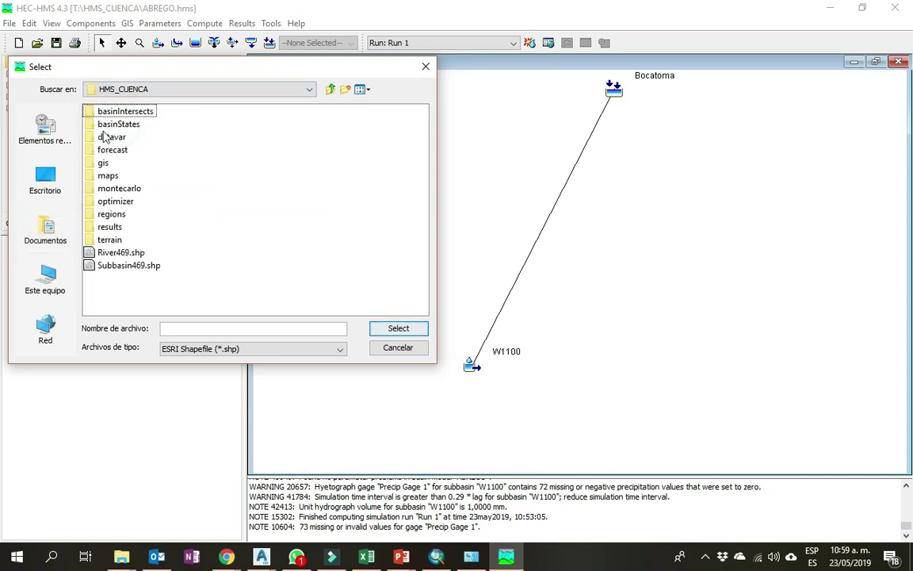
left_click(116, 253)
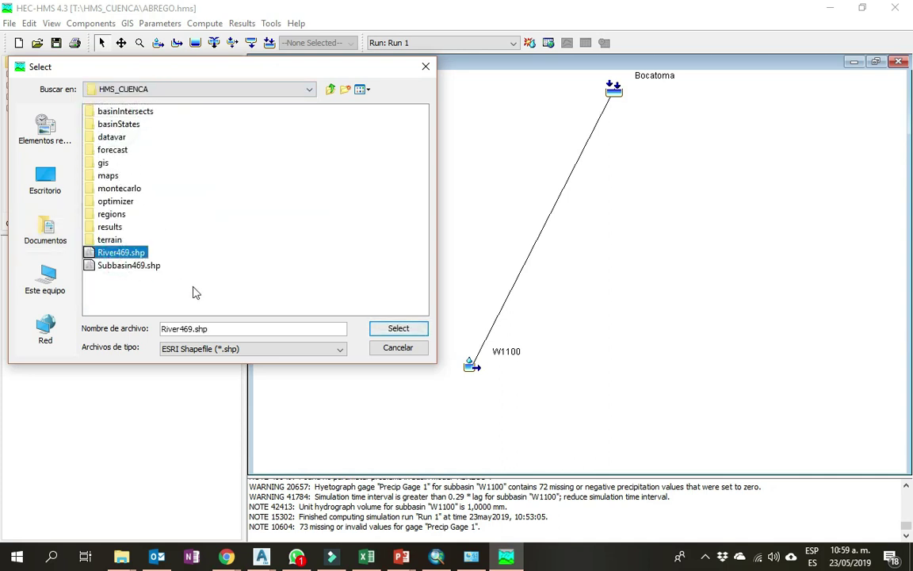
left_click(416, 334)
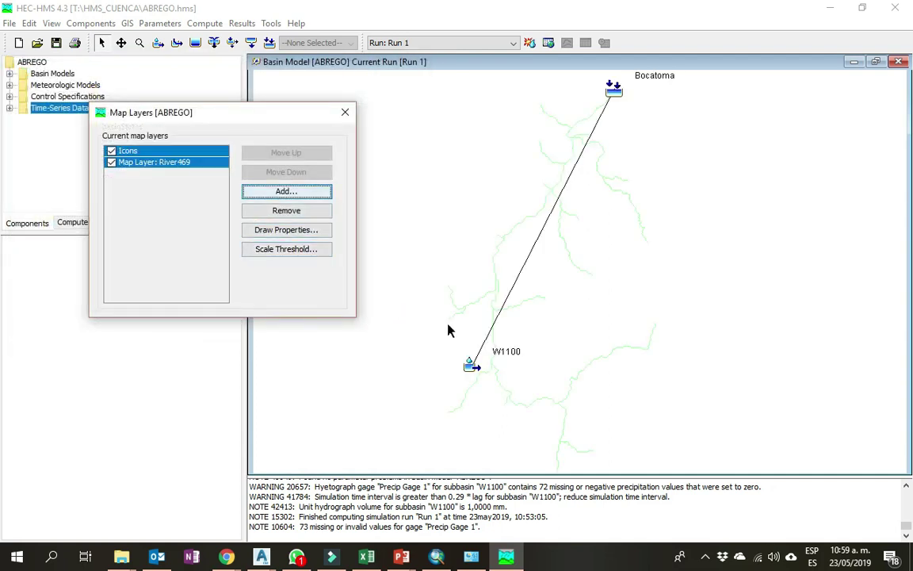
left_click(142, 164)
left_click(273, 251)
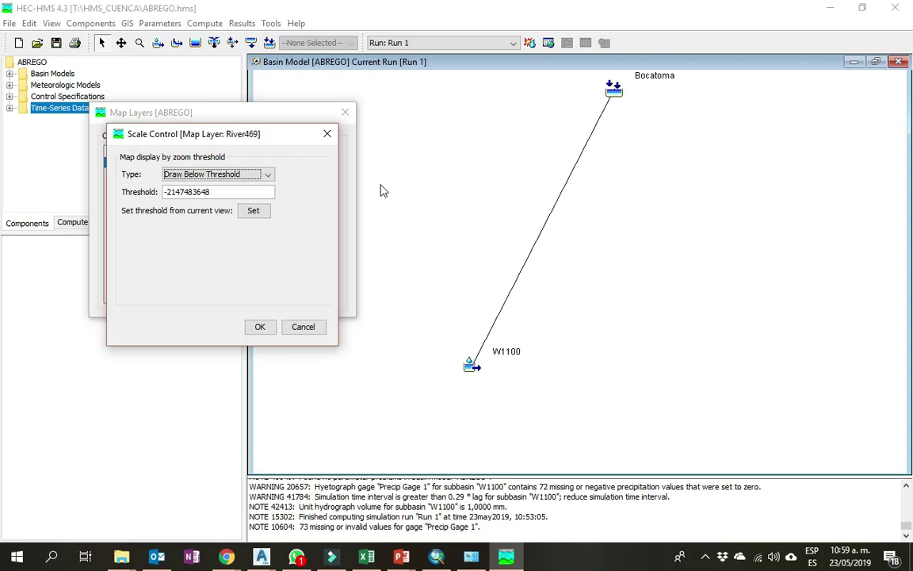
left_click(305, 328)
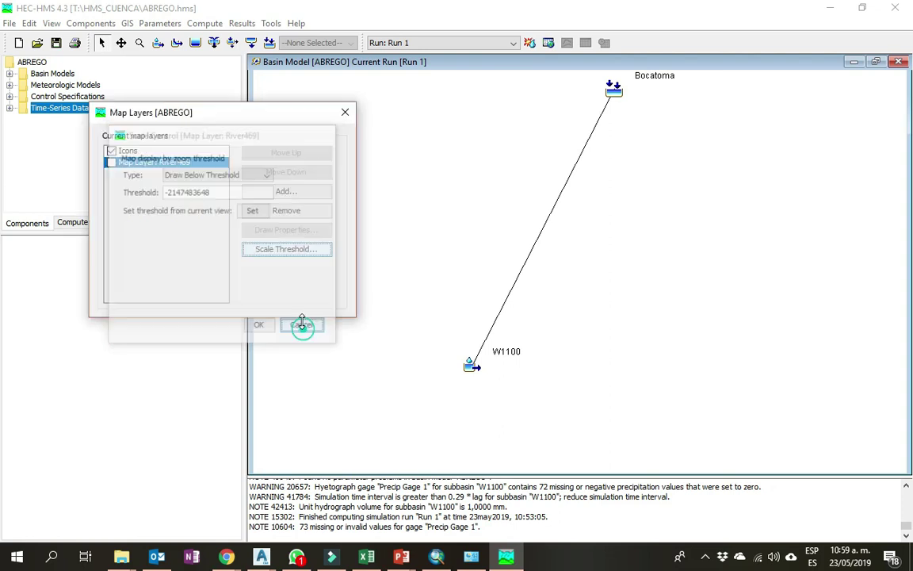
left_click(164, 201)
left_click(113, 163)
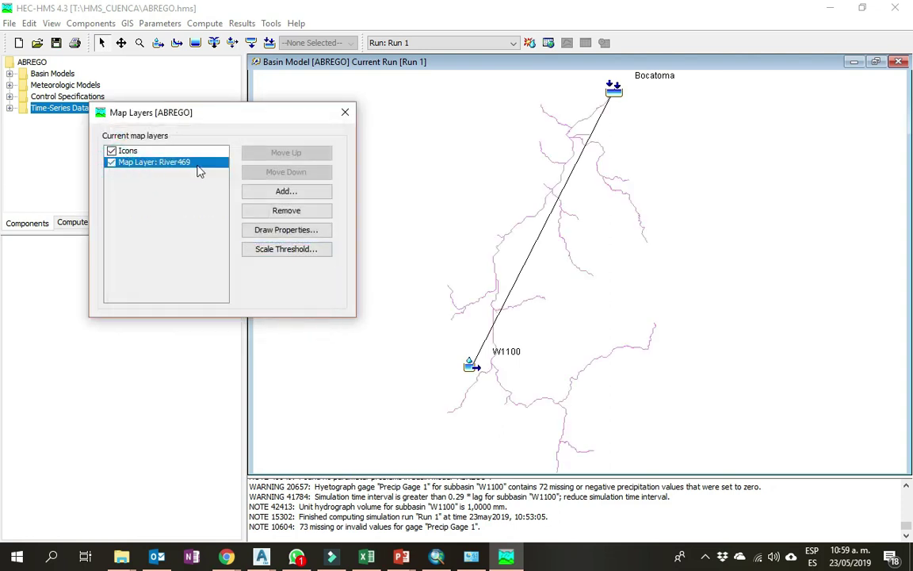
Add the Subbasin469.shp shapefile from the HMS_CUENCA folder to the basin model's map layers.
left_click(286, 191)
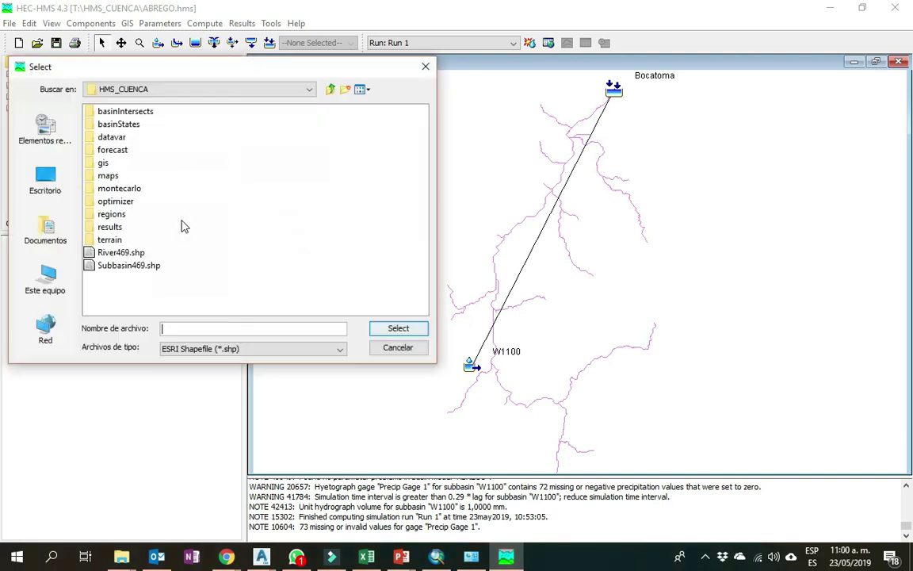
left_click(117, 264)
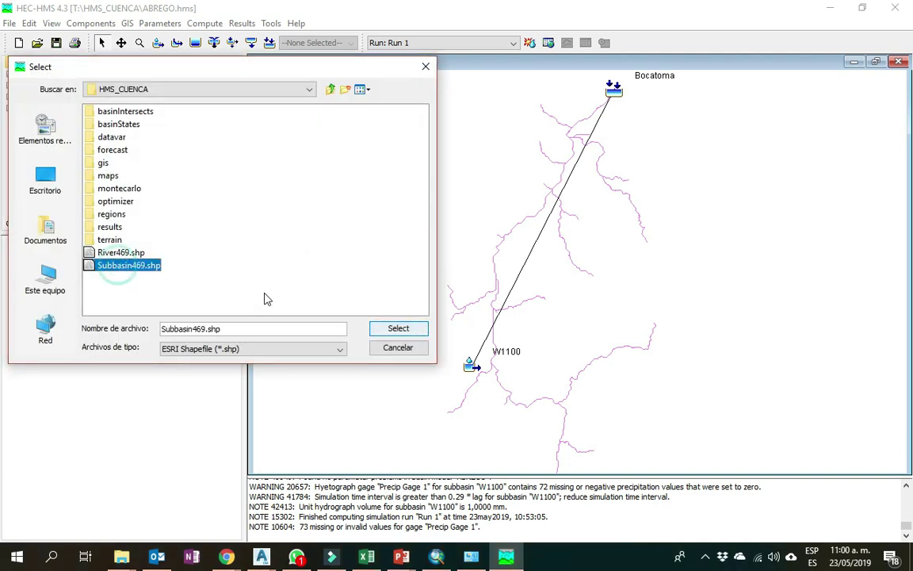
left_click(398, 331)
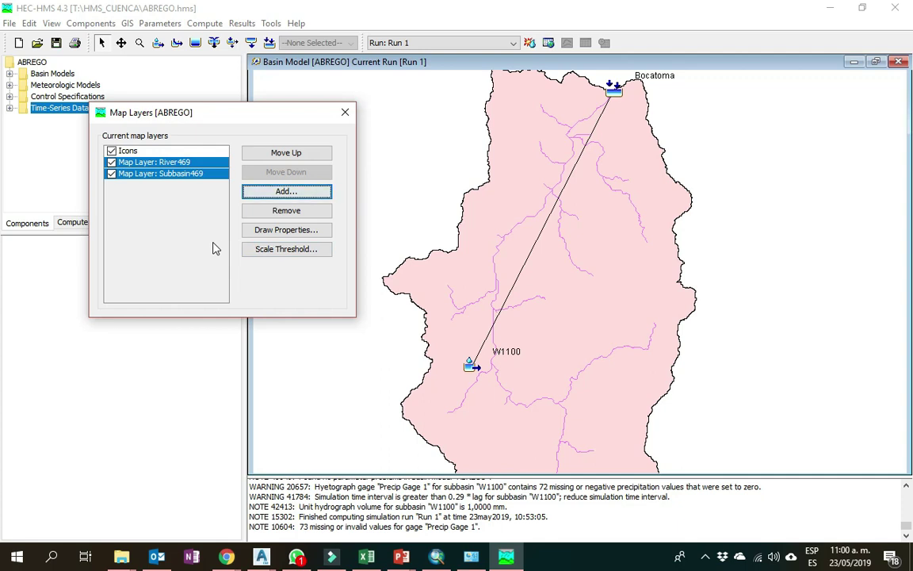
Switch to ArcMap to check the ABREGO basin outline, and return to HEC-HMS to compare it with the whole basin map.
left_click(436, 558)
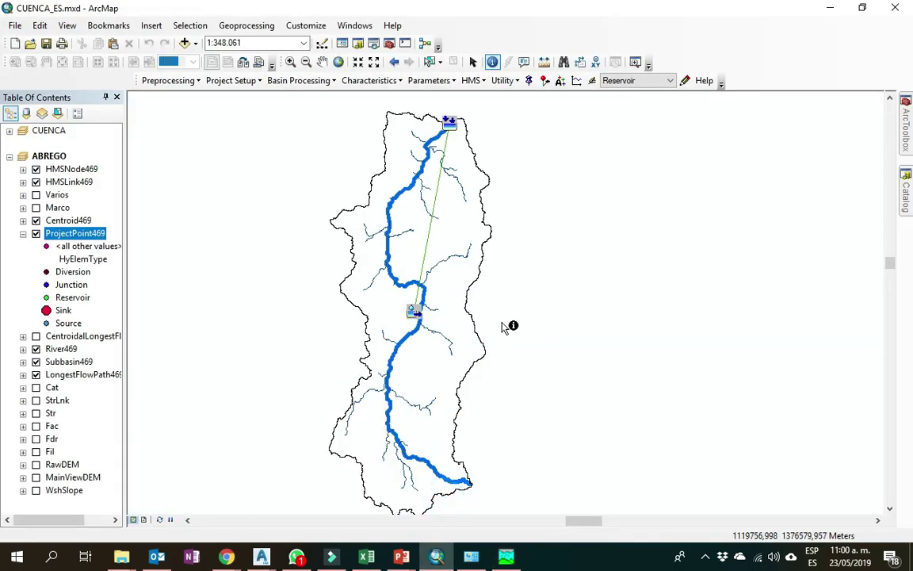
left_click(505, 558)
scroll(507, 277, "up", 1)
scroll(489, 240, "down", 1)
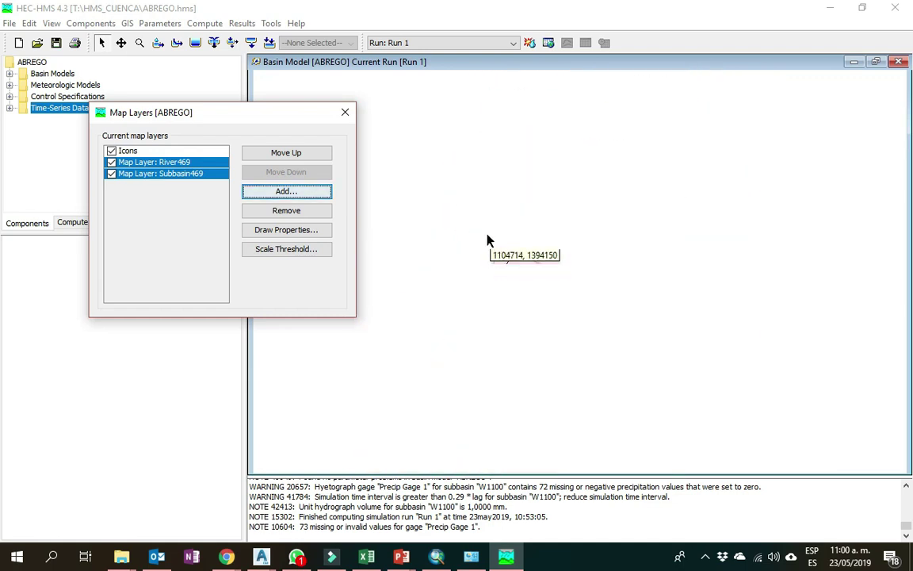
scroll(504, 442, "up", 1)
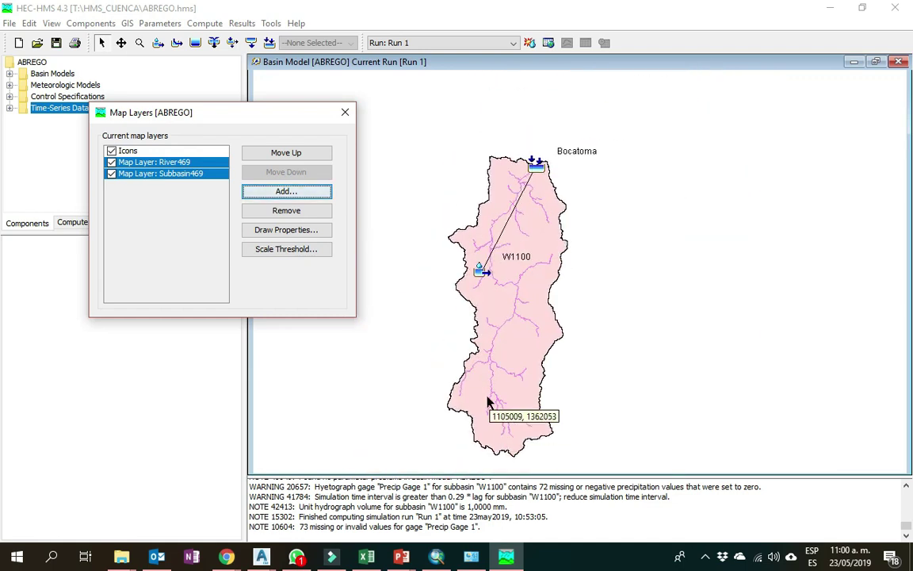
Open the draw properties of the Subbasin469 map layer and its list of fill colors.
left_click(150, 164)
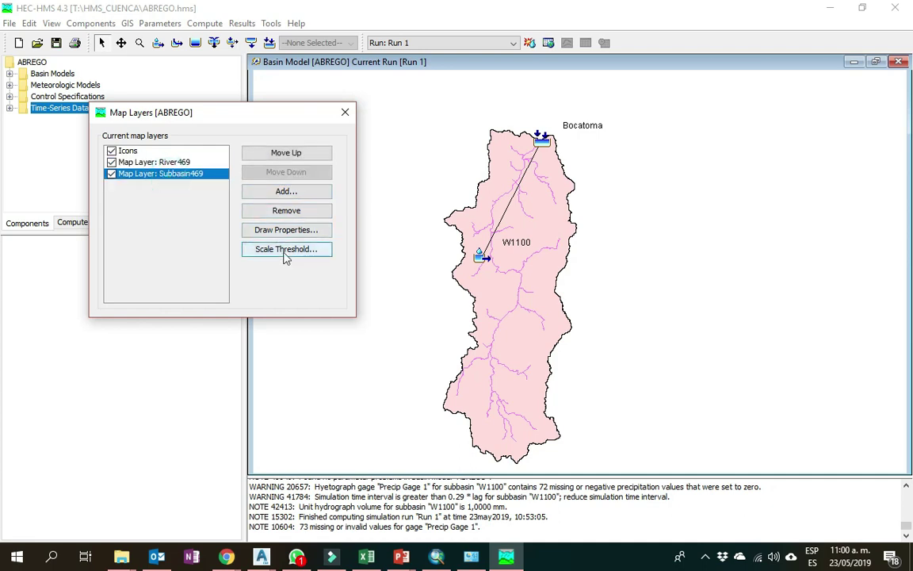
left_click(289, 226)
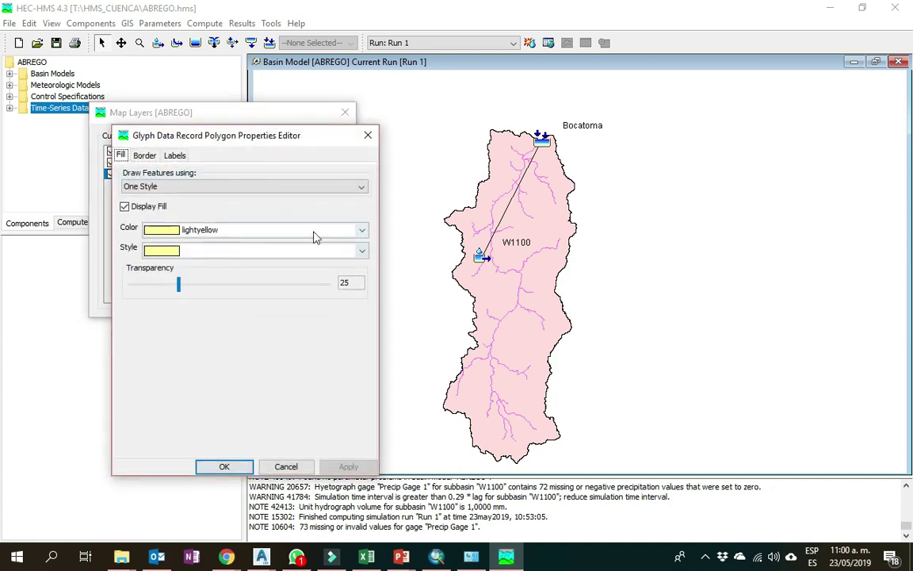
left_click(362, 232)
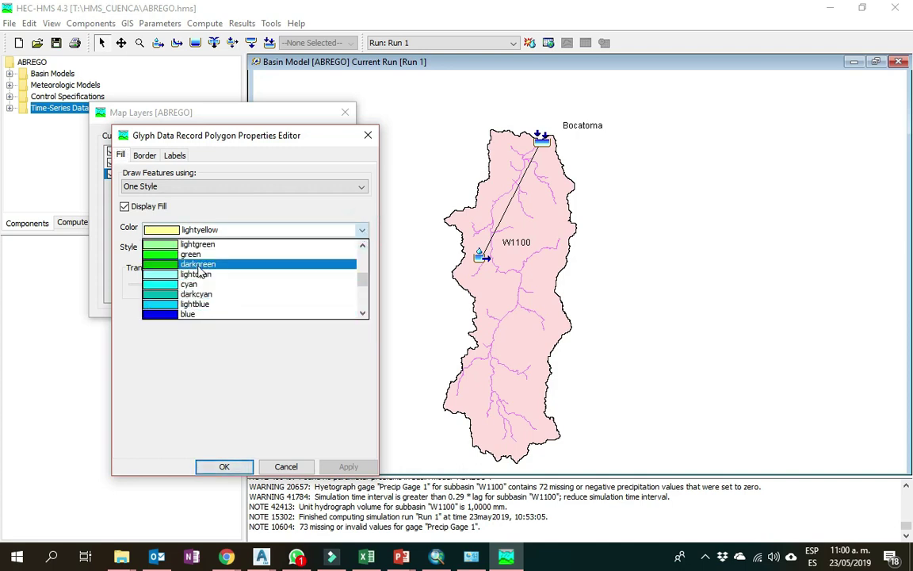
Try cyan and green as the fill color of the Subbasin469 polygon layer, applying each to the basin map.
left_click(188, 284)
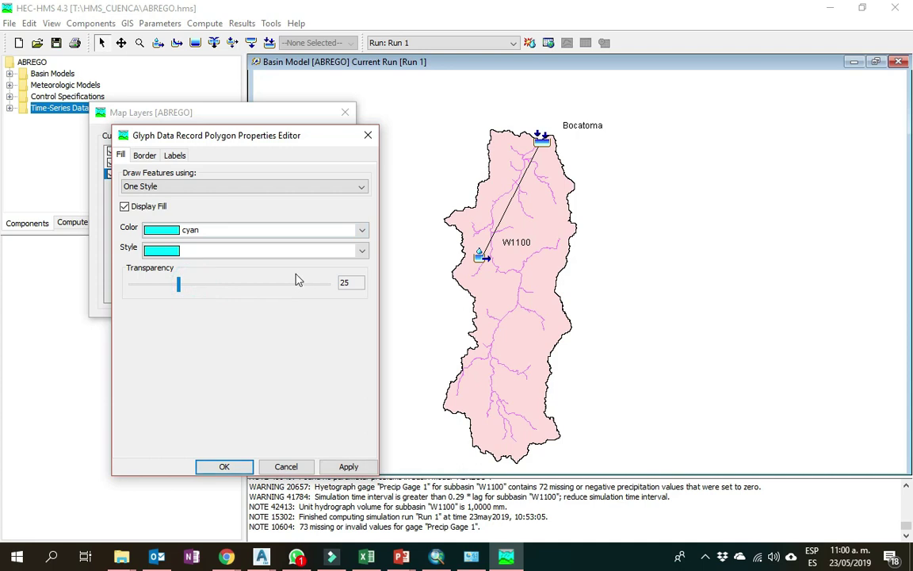
left_click(348, 466)
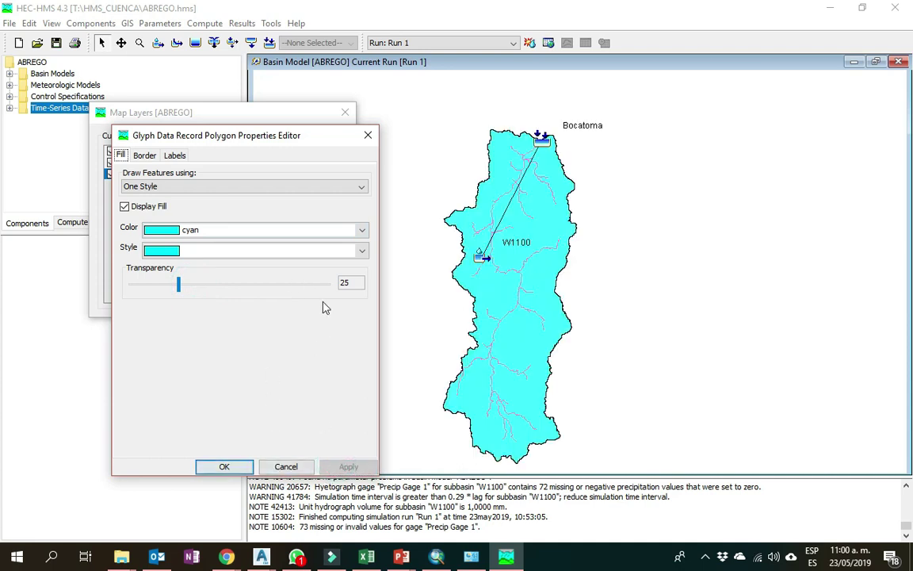
left_click(361, 230)
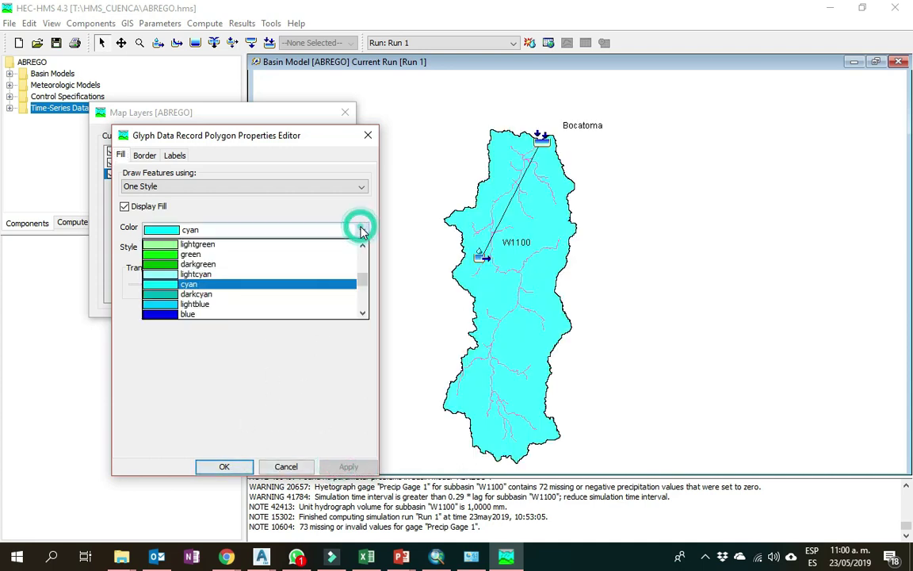
left_click(191, 254)
left_click(348, 466)
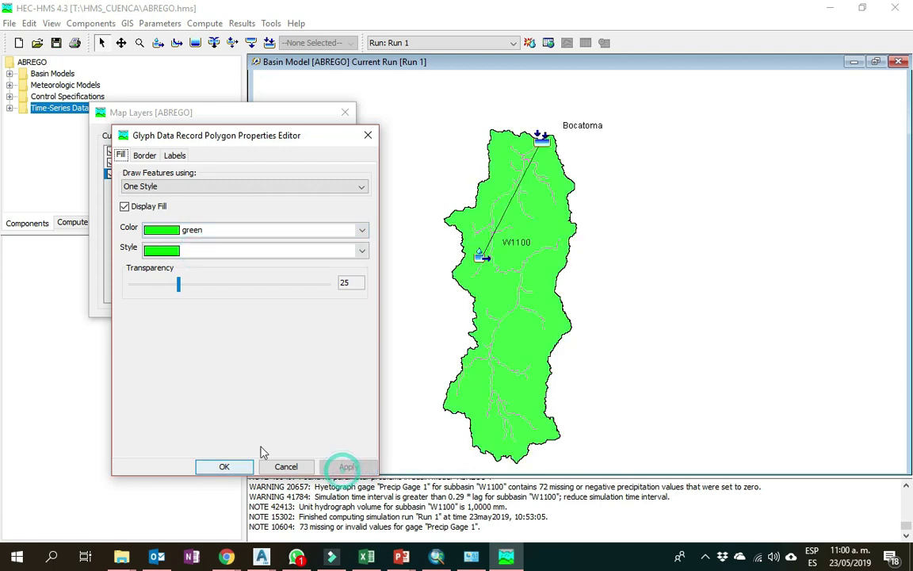
Set the fill color of the Subbasin469 polygon layer to lightgray and accept the polygon properties.
left_click(361, 230)
left_click_drag(363, 288, 353, 307)
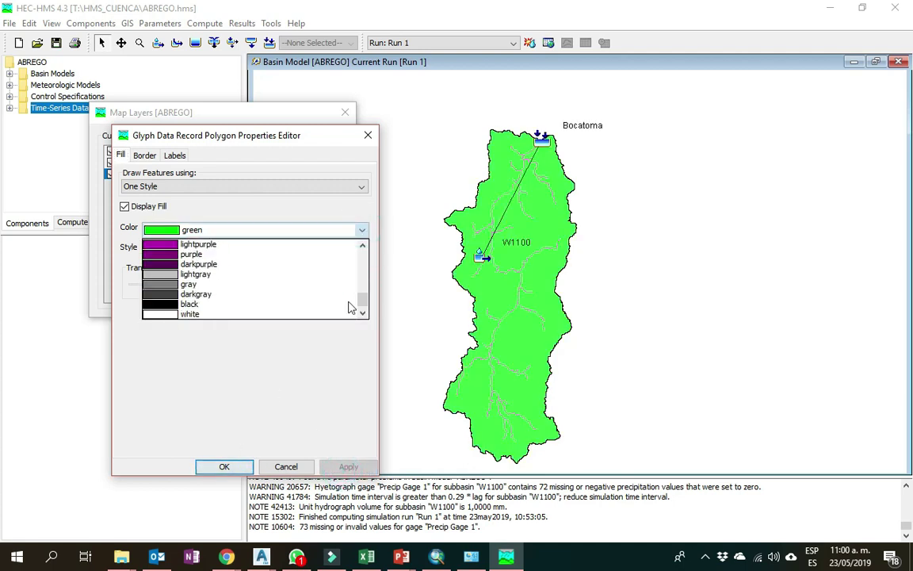
left_click(227, 275)
left_click(347, 466)
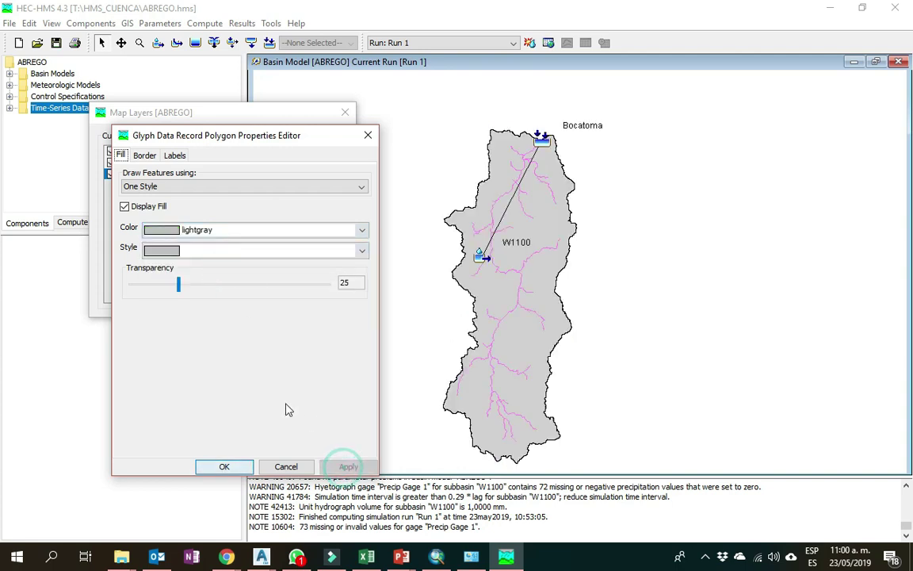
left_click(224, 468)
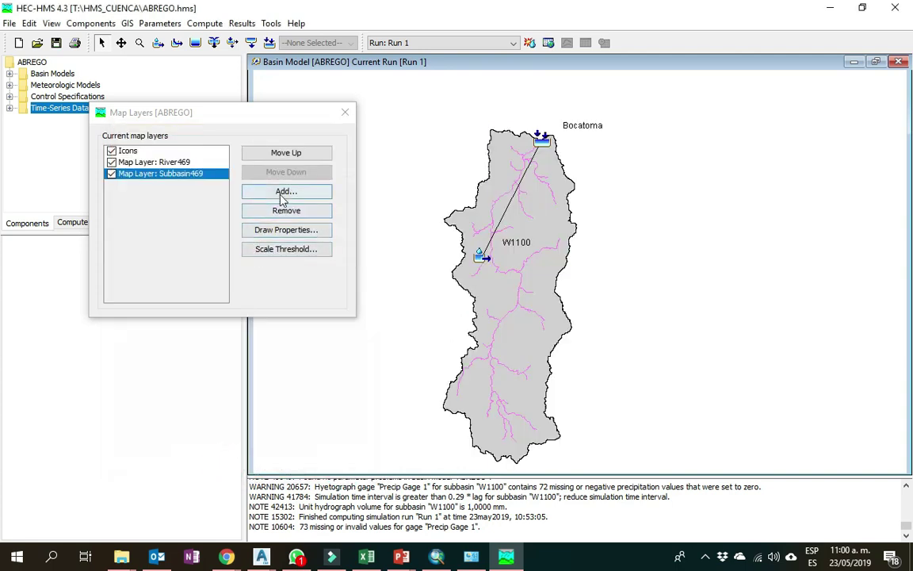
Set the line color of the River469 map layer to blue and apply it.
left_click(166, 162)
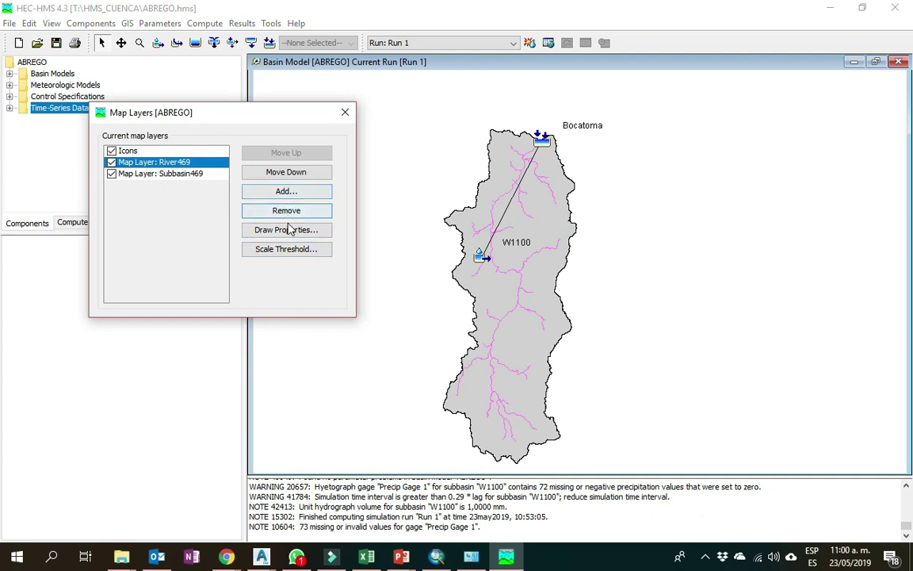
left_click(308, 229)
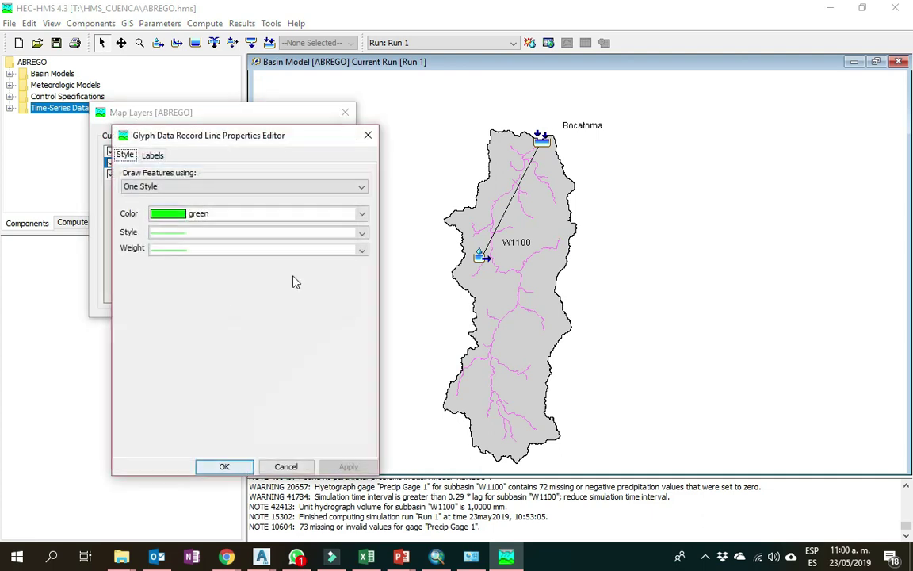
left_click(362, 216)
left_click(208, 275)
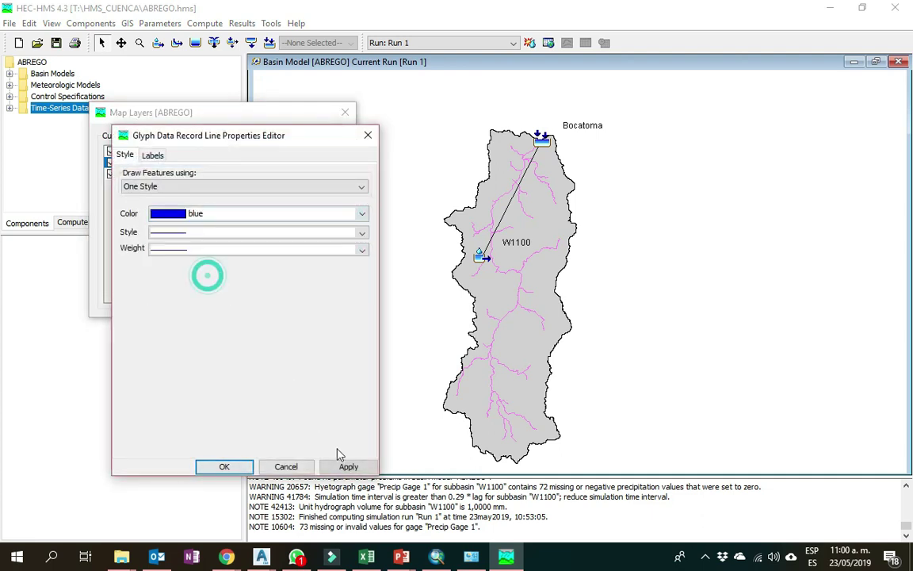
left_click(342, 465)
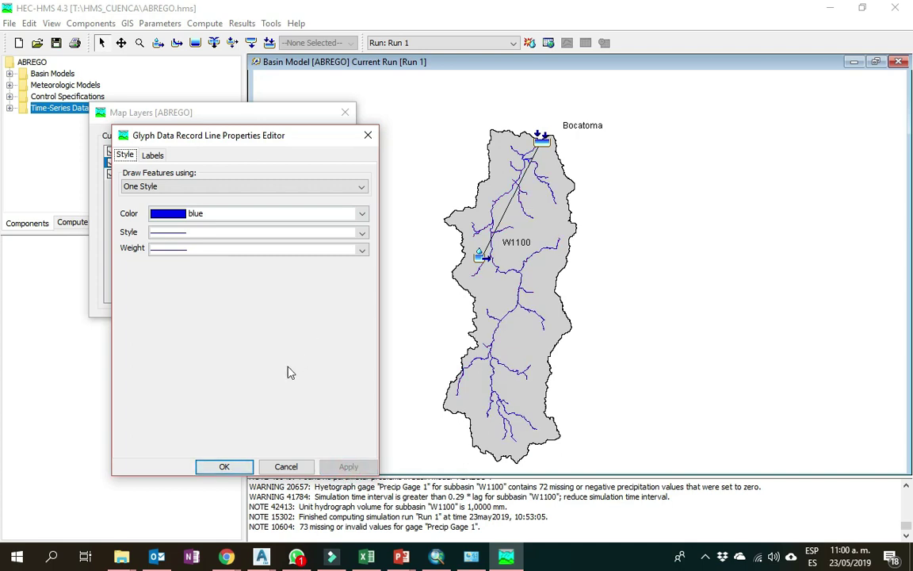
Look at the River469 label settings, then try the third-thinnest line weight on the river lines.
left_click(153, 155)
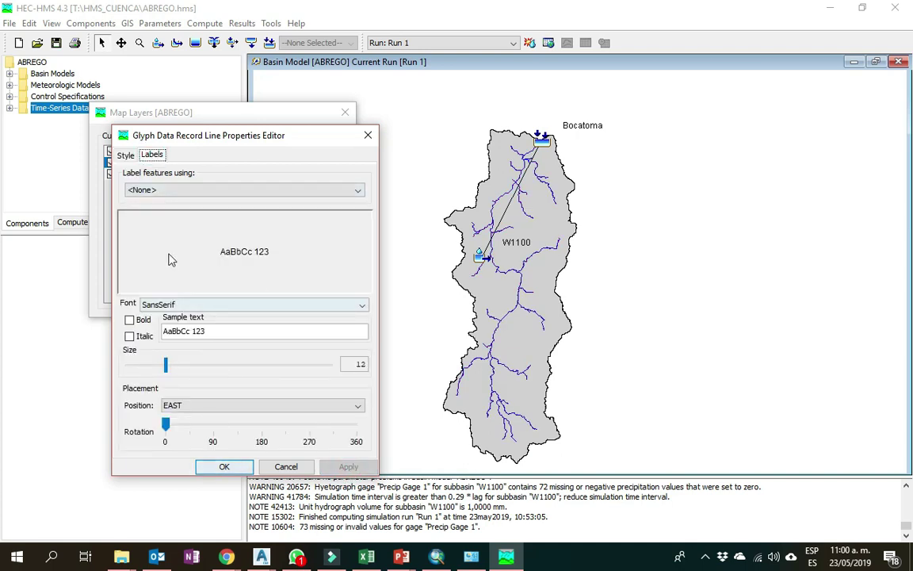
left_click(124, 155)
left_click(349, 248)
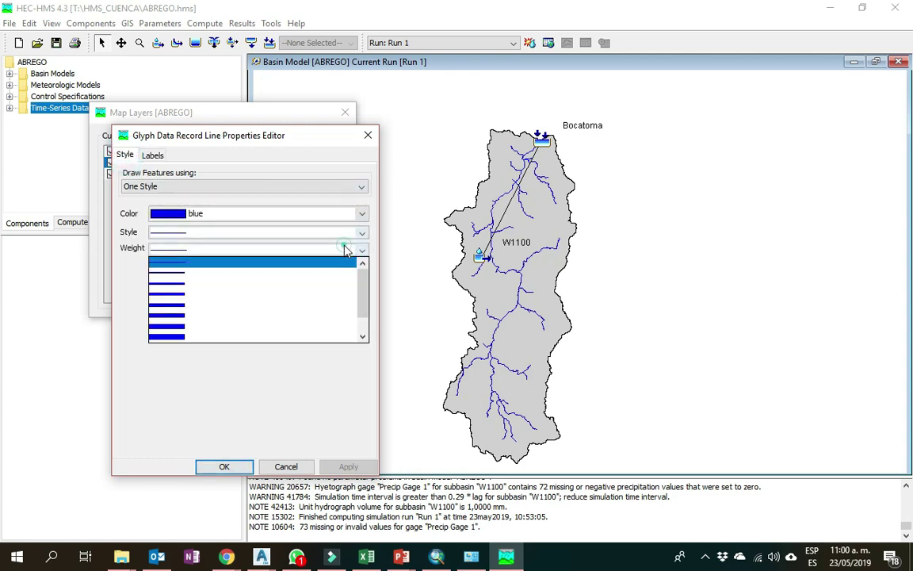
left_click(186, 284)
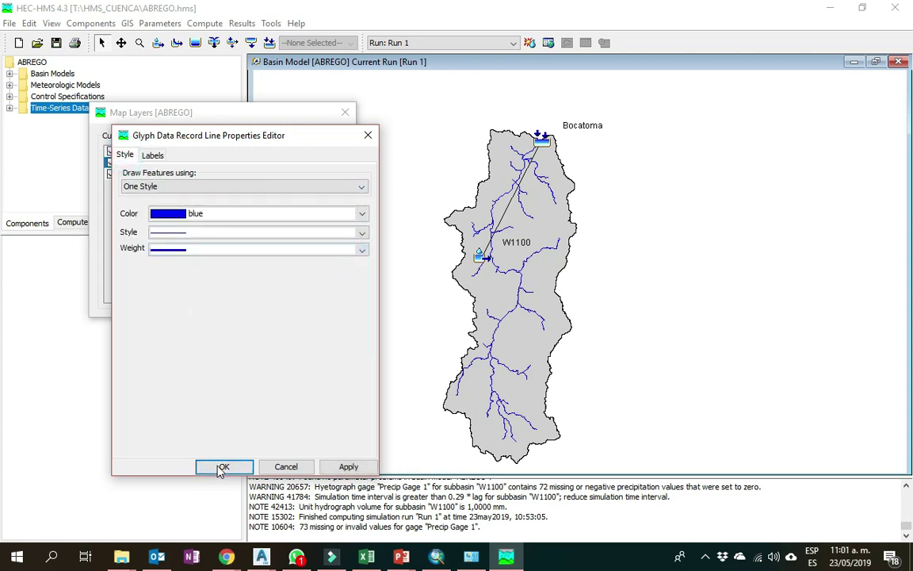
left_click(349, 466)
Give the River469 lines the second-thinnest weight and a short-dashed style, then accept the properties and close the map layers dialog.
left_click(230, 251)
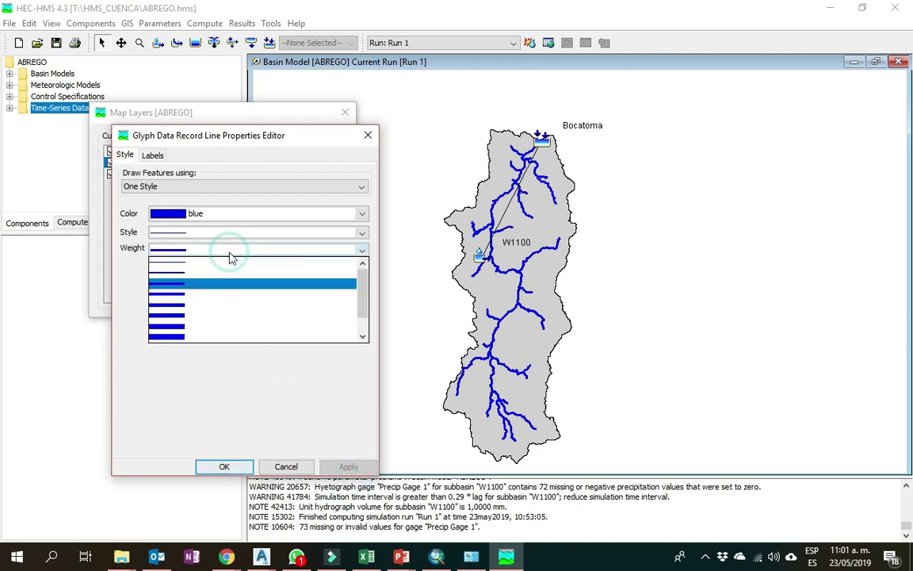
left_click(180, 271)
left_click(348, 466)
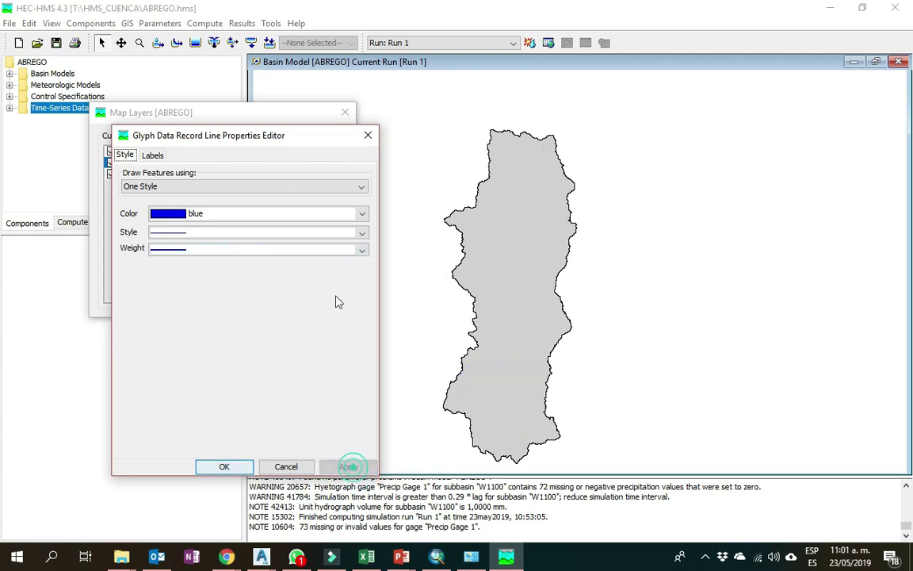
left_click(273, 235)
left_click(179, 261)
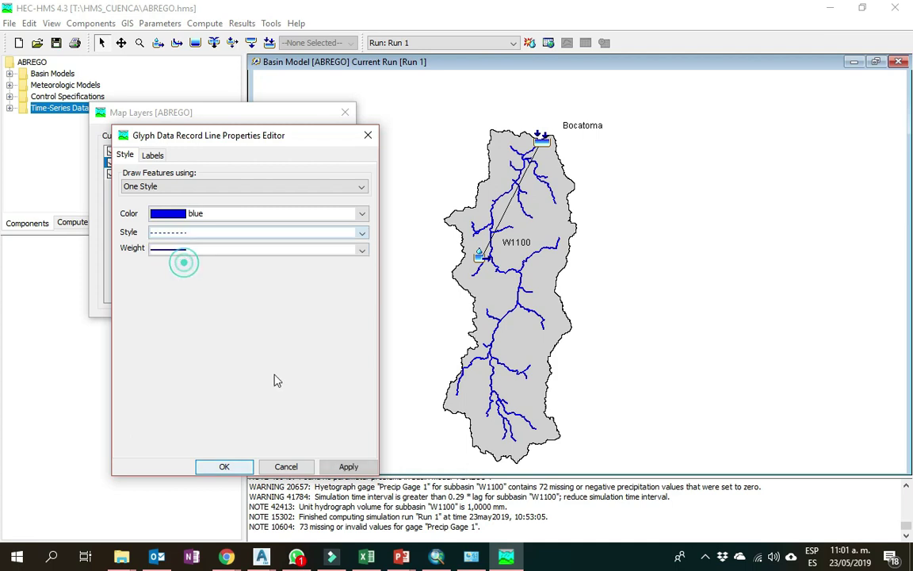
left_click(349, 466)
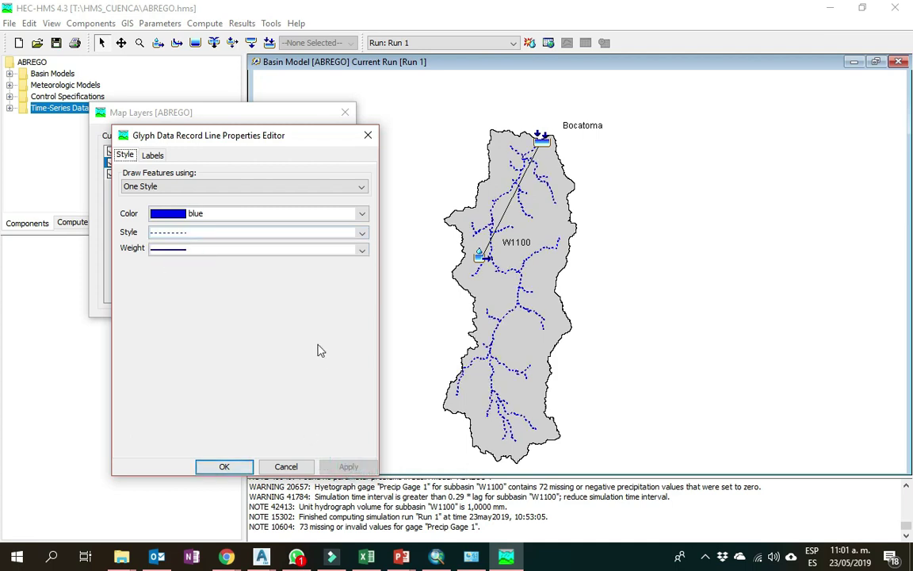
left_click(225, 466)
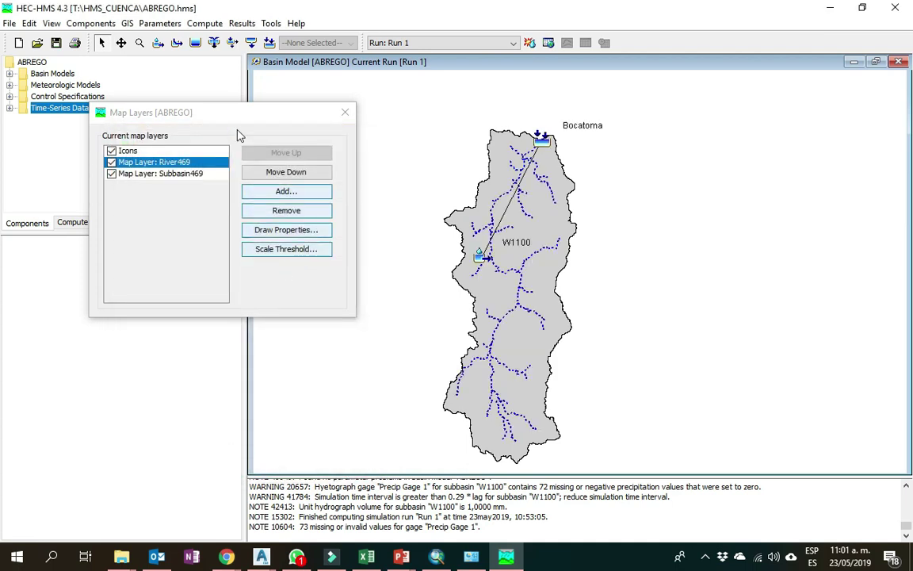
left_click_drag(179, 110, 366, 139)
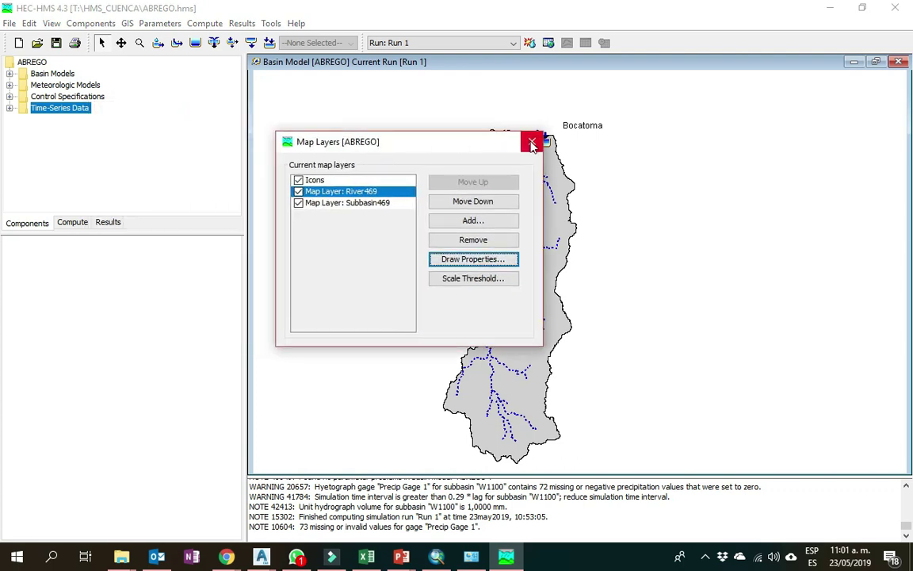
left_click(532, 144)
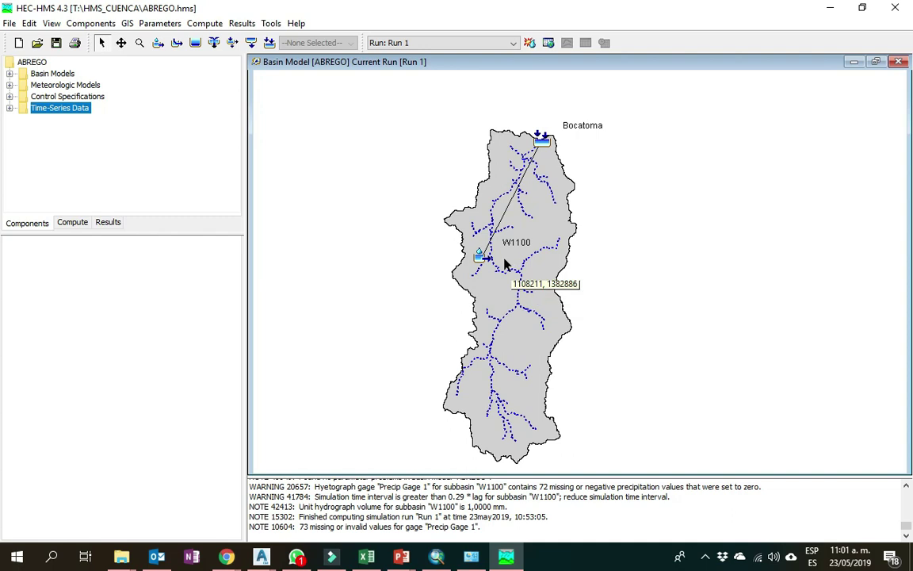
Move the W1100 subbasin icon southeast to the middle of the basin and widen the basin map area.
left_click_drag(480, 257, 519, 292)
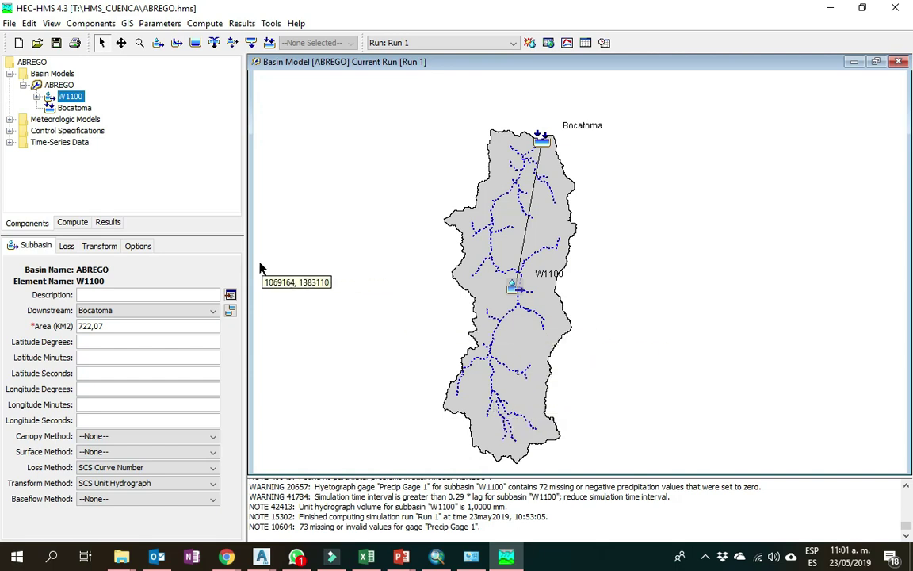
left_click_drag(244, 262, 180, 259)
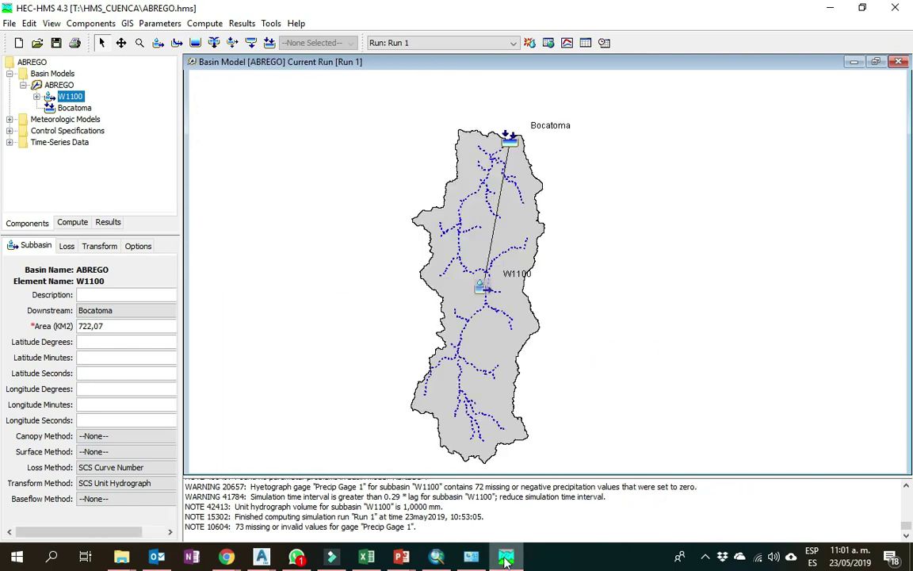
Switch to the PowerPoint outline slide and underline the "Map Layers" bullet, then go over the "Basin Models" and "Cuenca" items.
mouse_move(401, 559)
left_click(416, 450)
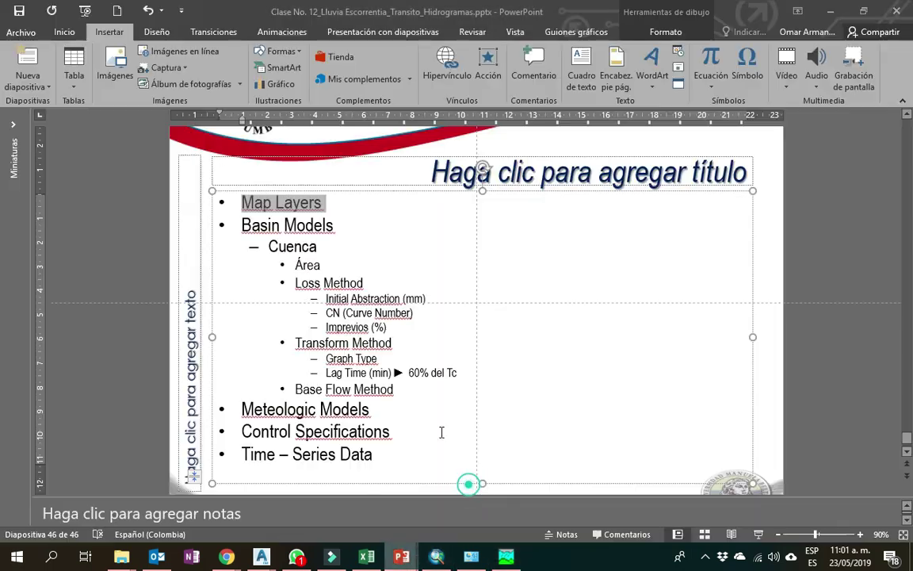
left_click(64, 31)
left_click(227, 78)
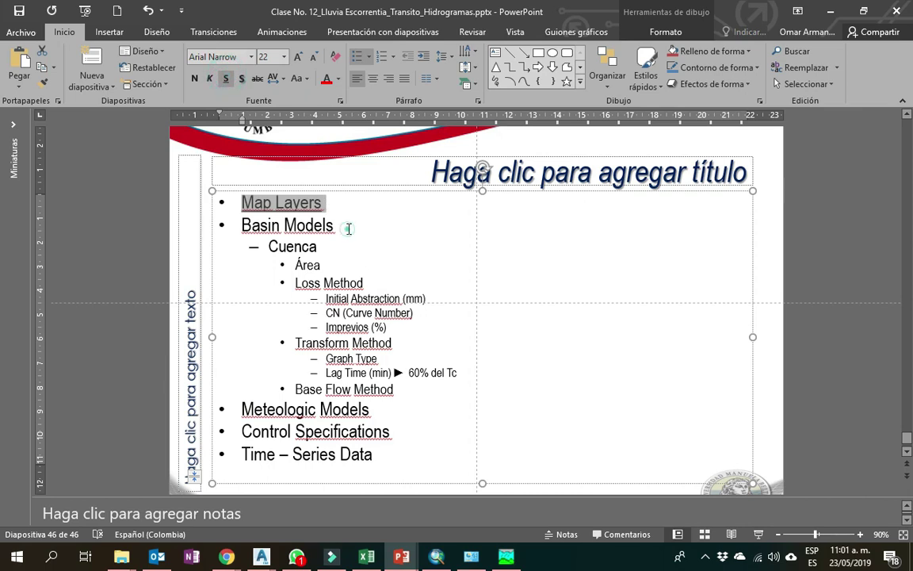
left_click_drag(348, 228, 241, 225)
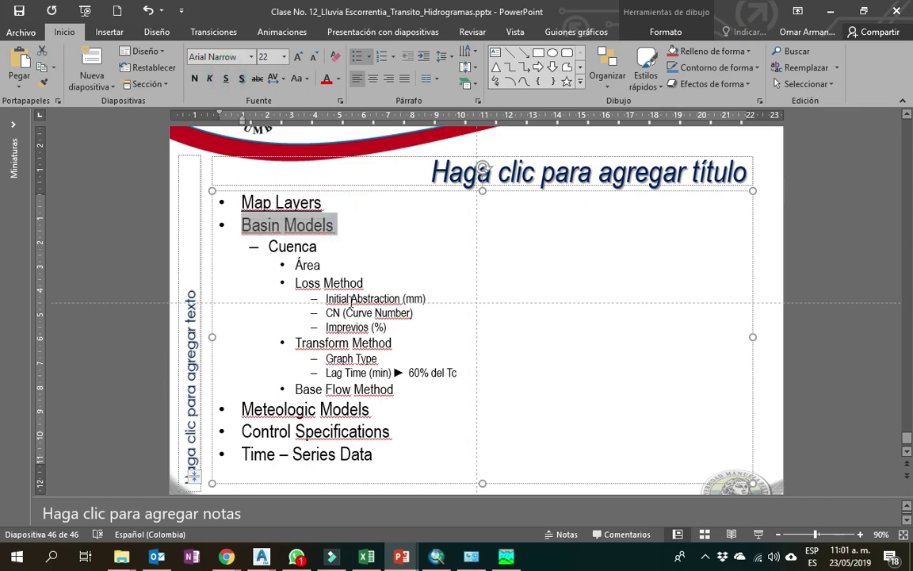
left_click(289, 245)
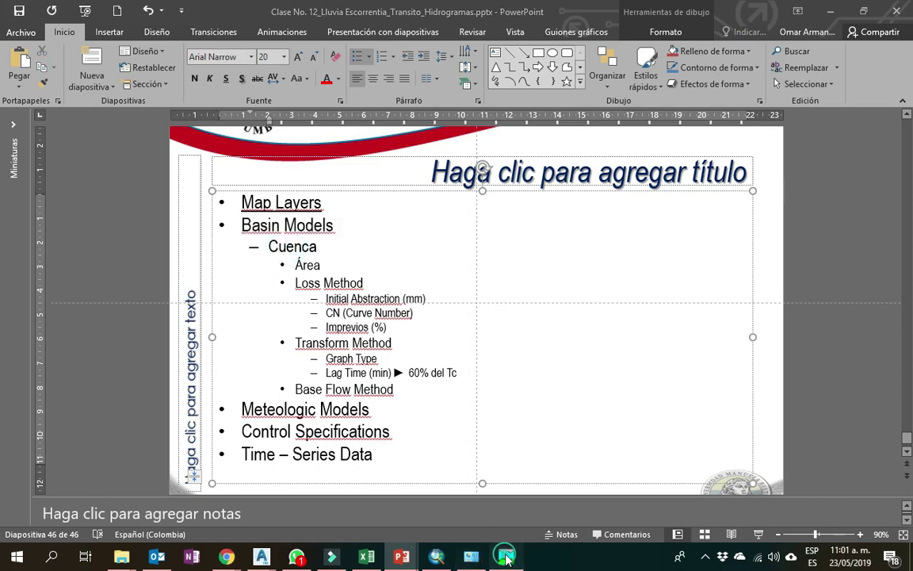
Switch back to HEC-HMS and rename the W1100 subbasin of the ABREGO basin model as CUENCA_A.
left_click(475, 553)
left_click(36, 96)
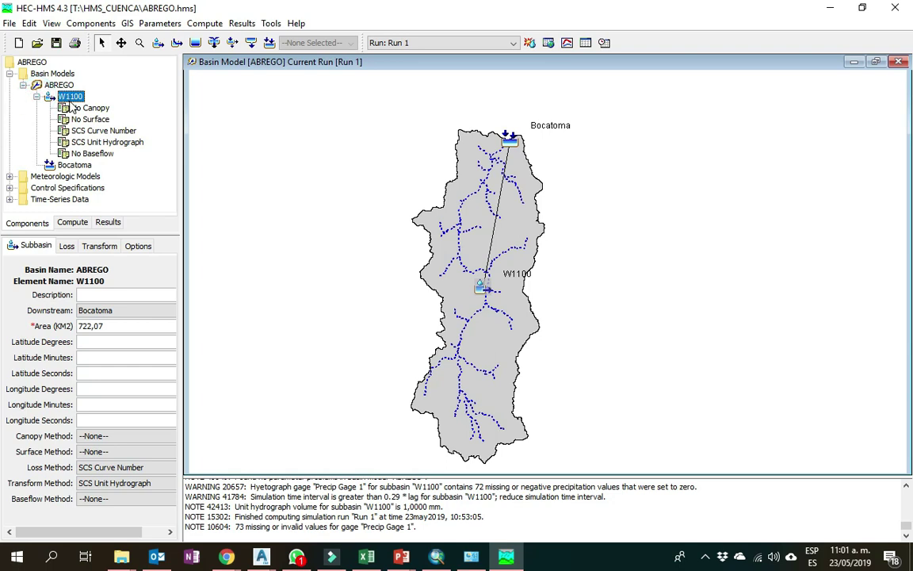
left_click(108, 292)
left_click(70, 97)
right_click(69, 101)
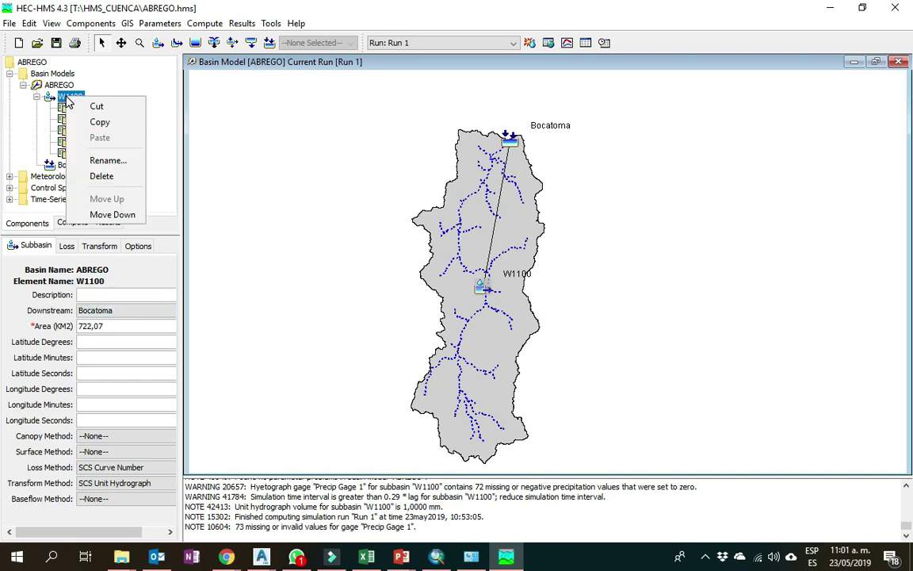
left_click(108, 160)
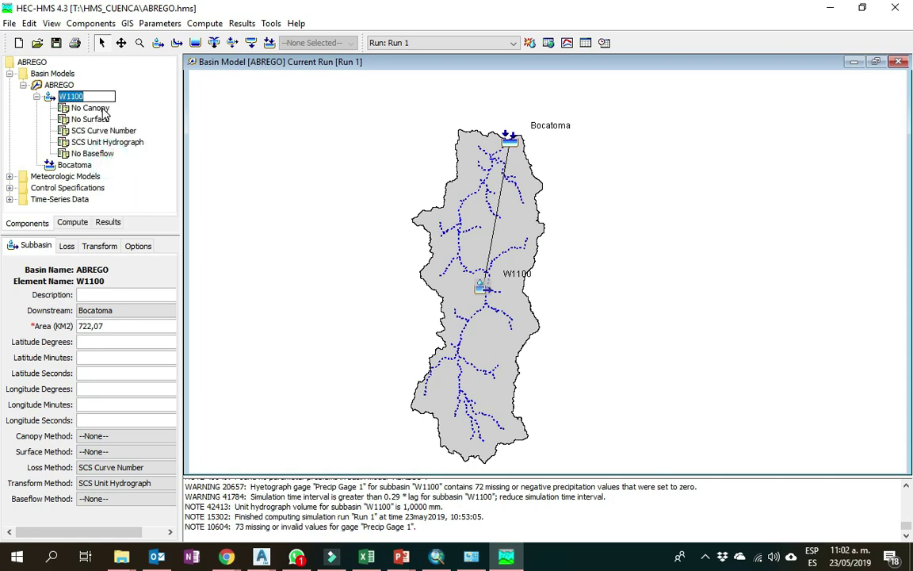
type("CUENCA_A")
key("Return")
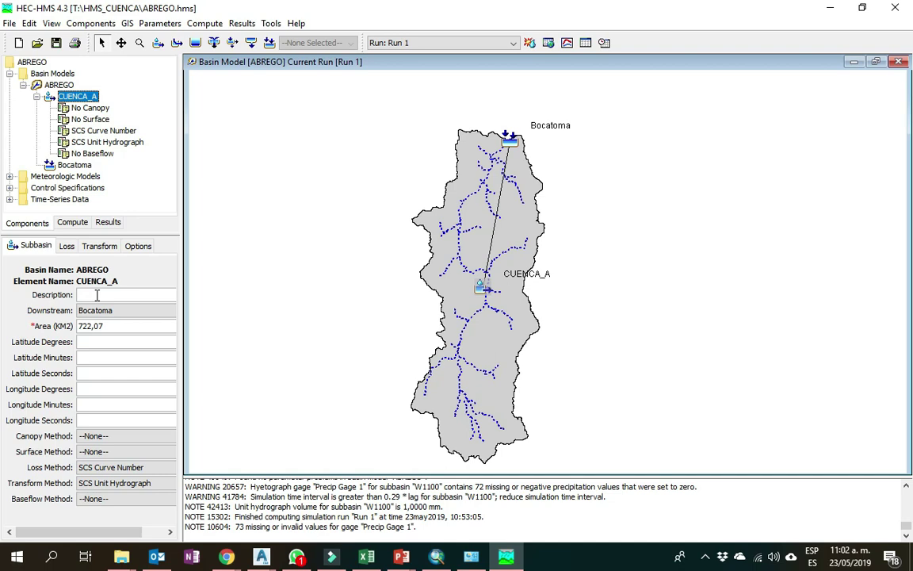
Go over the CUENCA_A area value, then switch to the PowerPoint outline slide and underline the "Área" item.
double_click(89, 326)
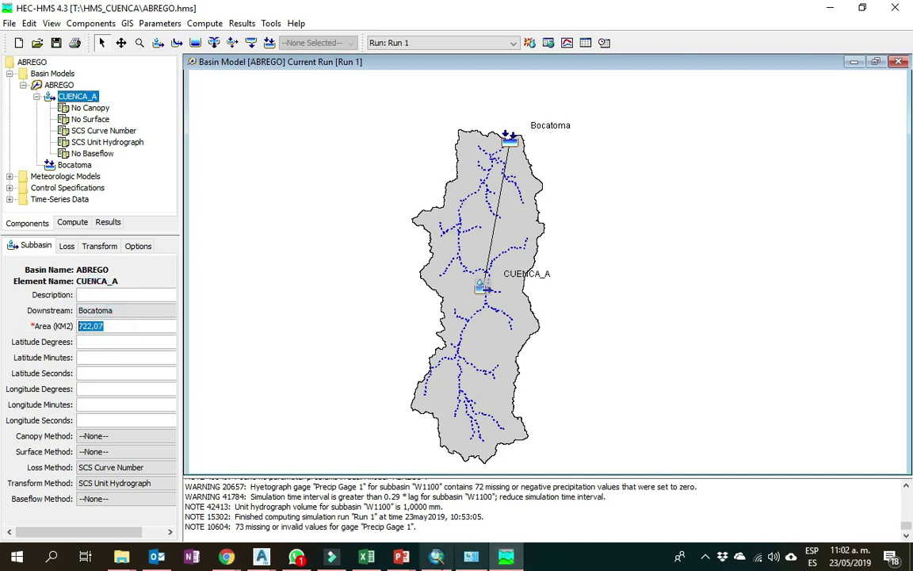
left_click(400, 557)
left_click(471, 488)
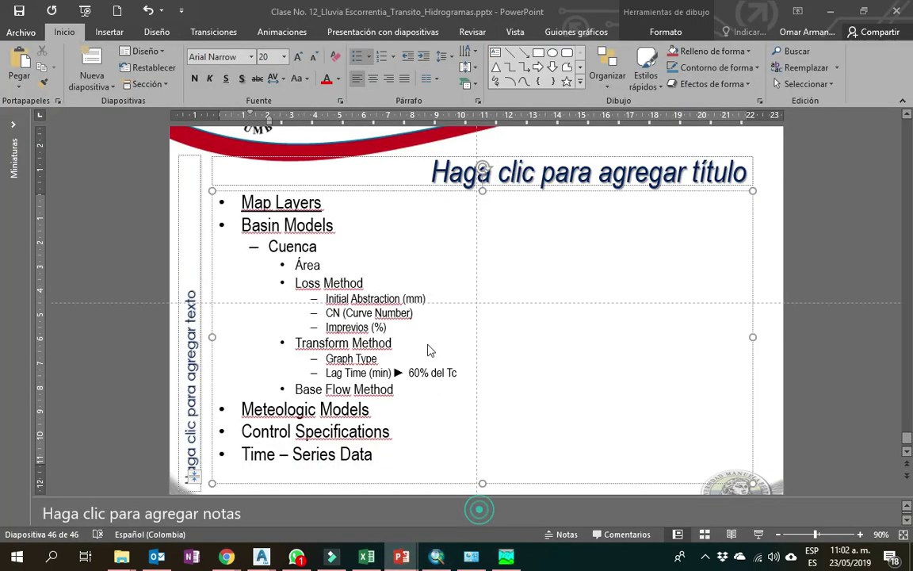
double_click(305, 266)
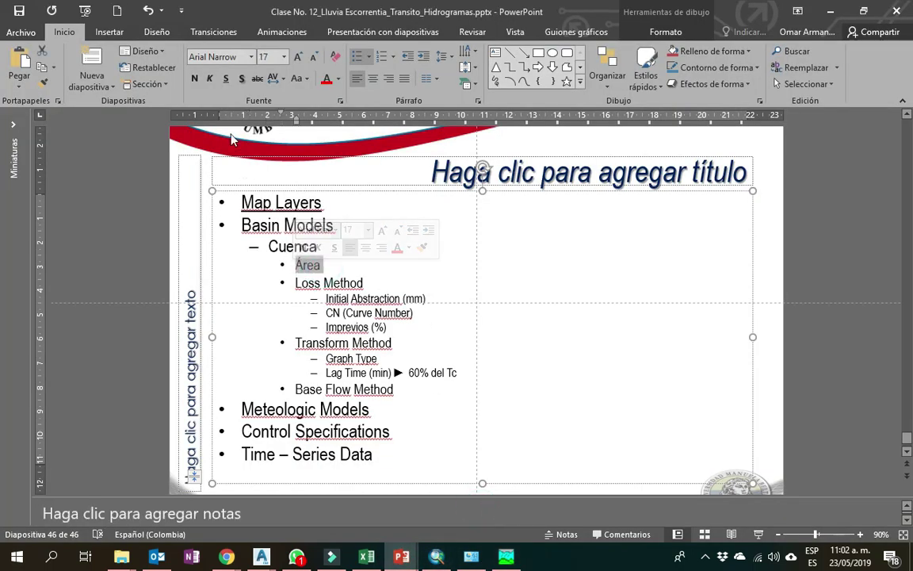
Switch to ArcMap, identify the W1100 subbasin and compare its Shape_Area and Area_HMS attributes with the subbasin area in HEC-HMS.
left_click(436, 556)
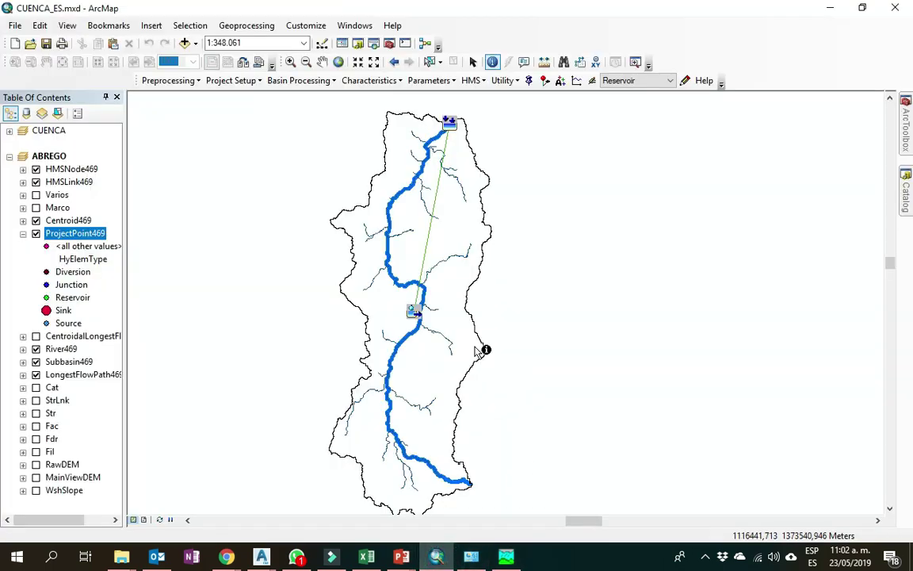
left_click(471, 311)
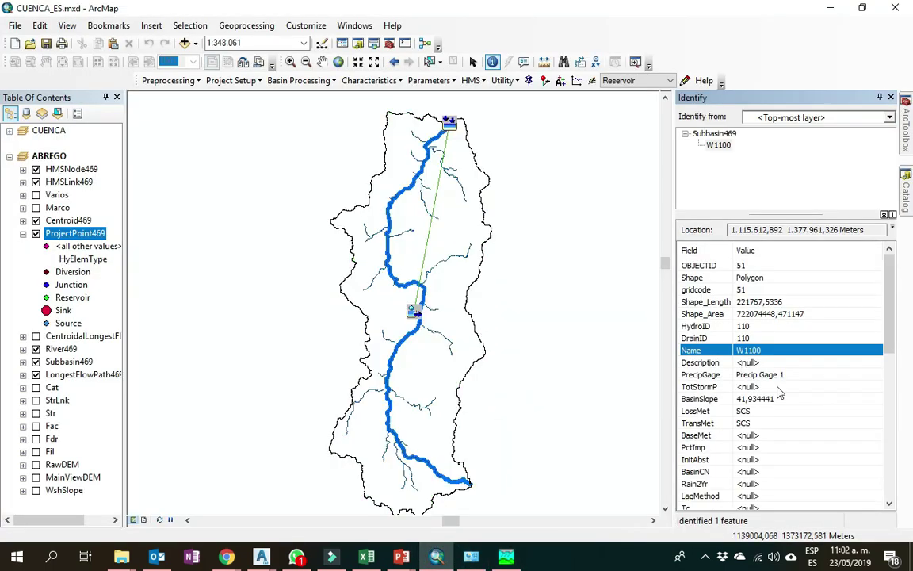
left_click(757, 315)
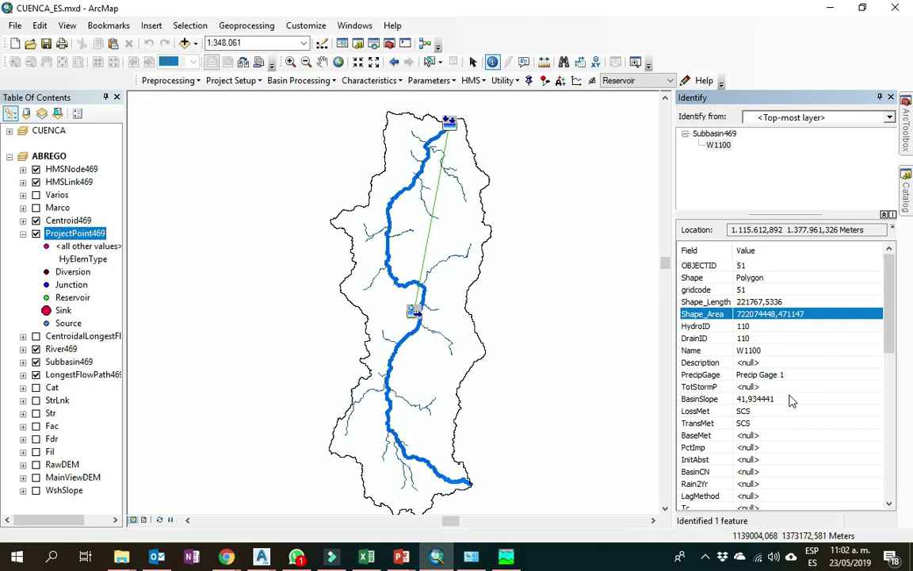
scroll(793, 402, "down", 10)
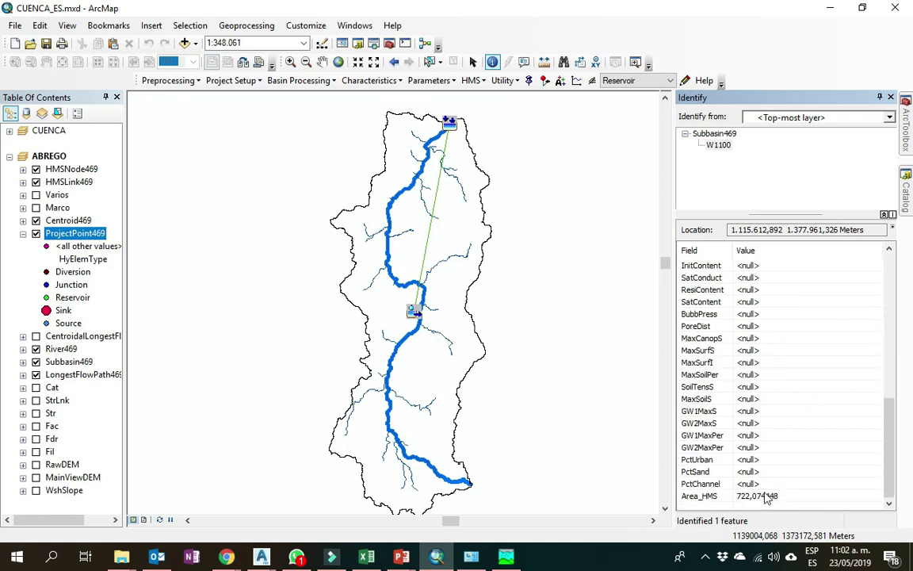
left_click(764, 497)
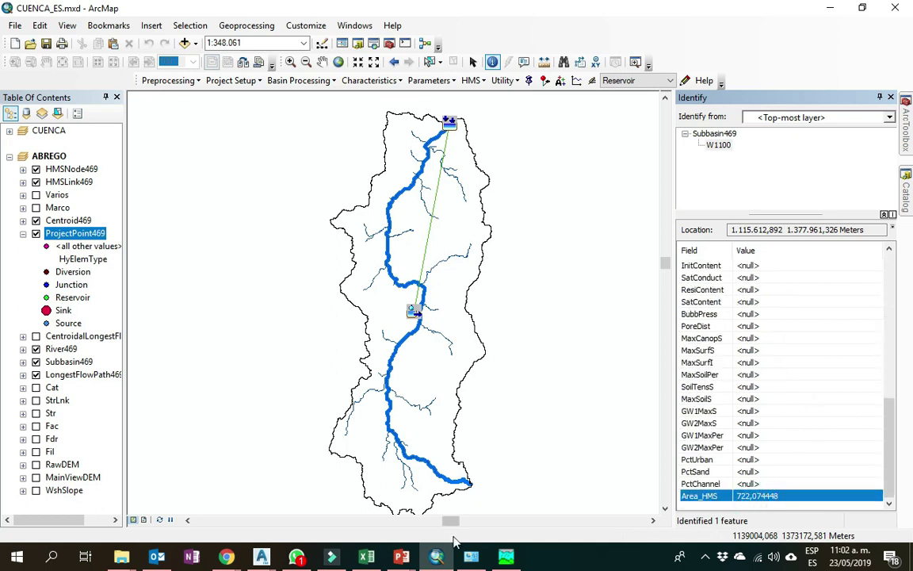
left_click(507, 556)
left_click(113, 326)
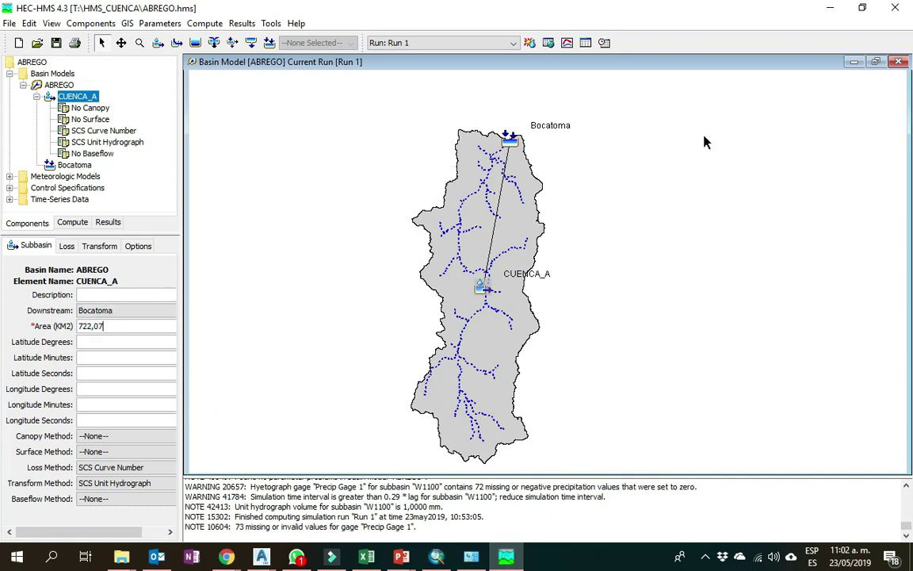
Switch back to ArcMap and recheck the W1100 subbasin's Shape_Area attribute against its Area_HMS attribute.
left_click(436, 555)
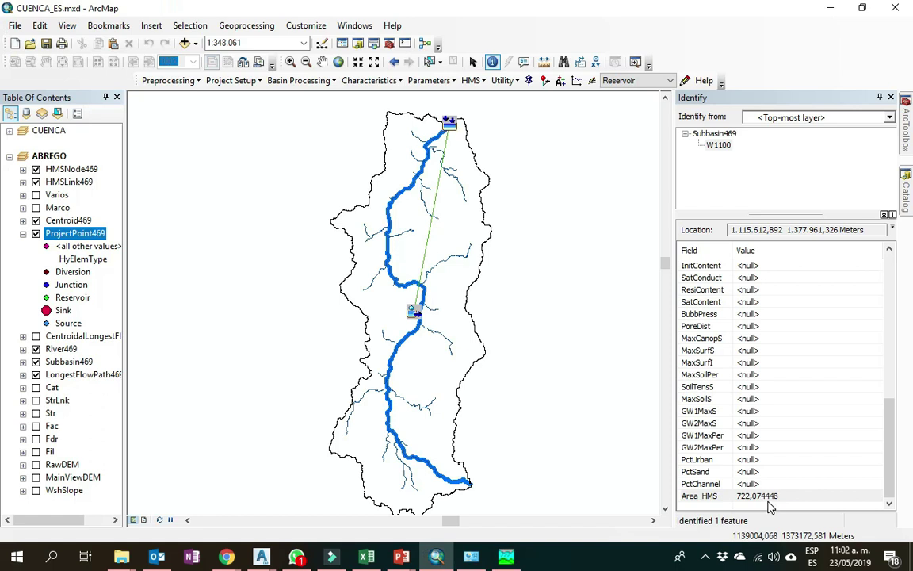
scroll(784, 372, "up", 12)
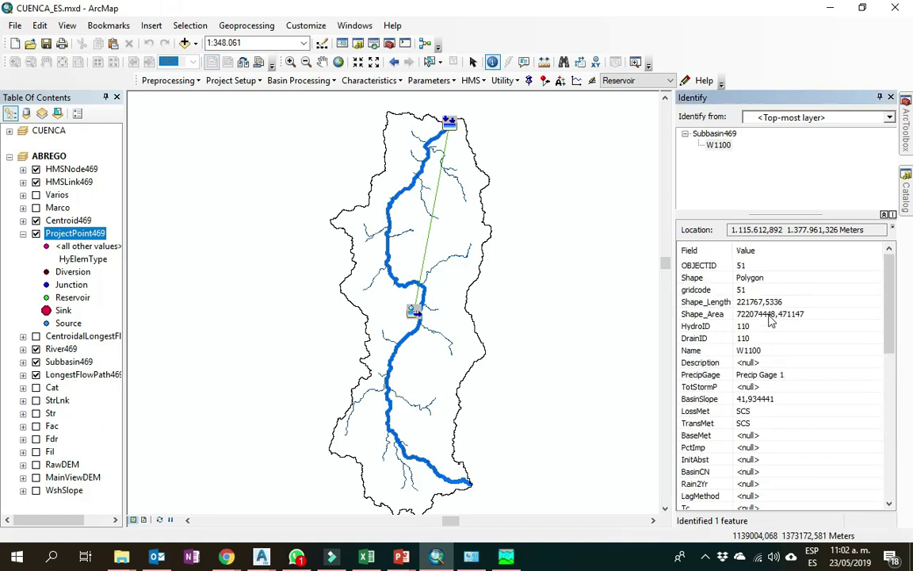
left_click(768, 318)
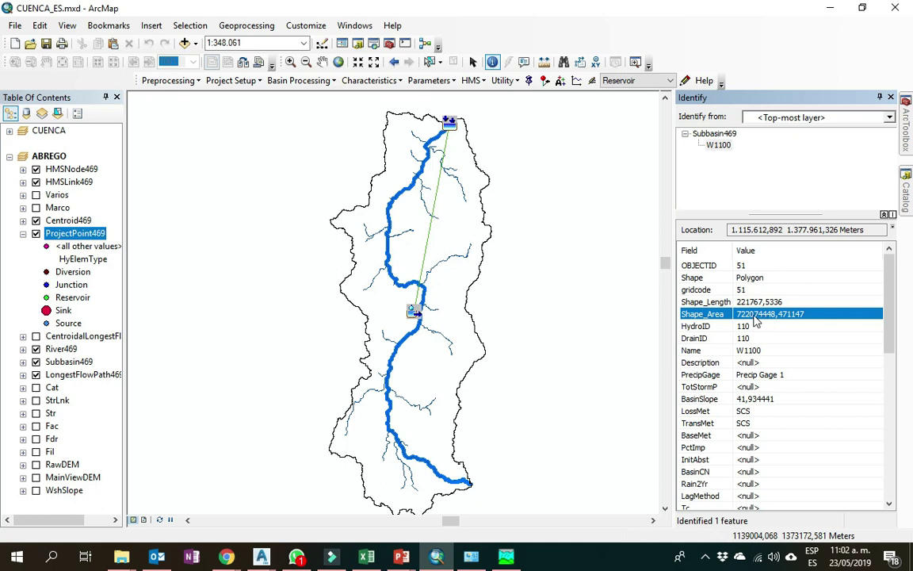
scroll(778, 389, "down", 10)
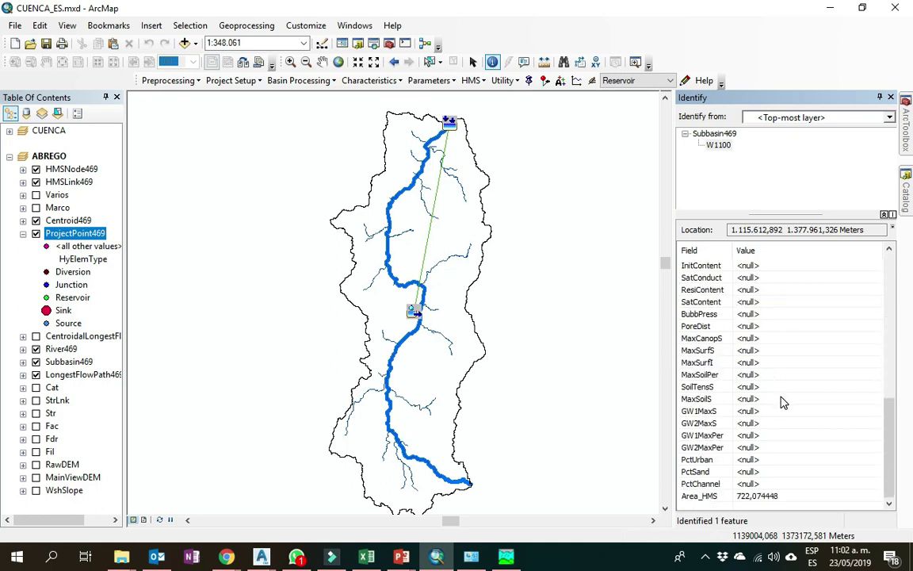
scroll(777, 388, "up", 8)
scroll(773, 352, "up", 2)
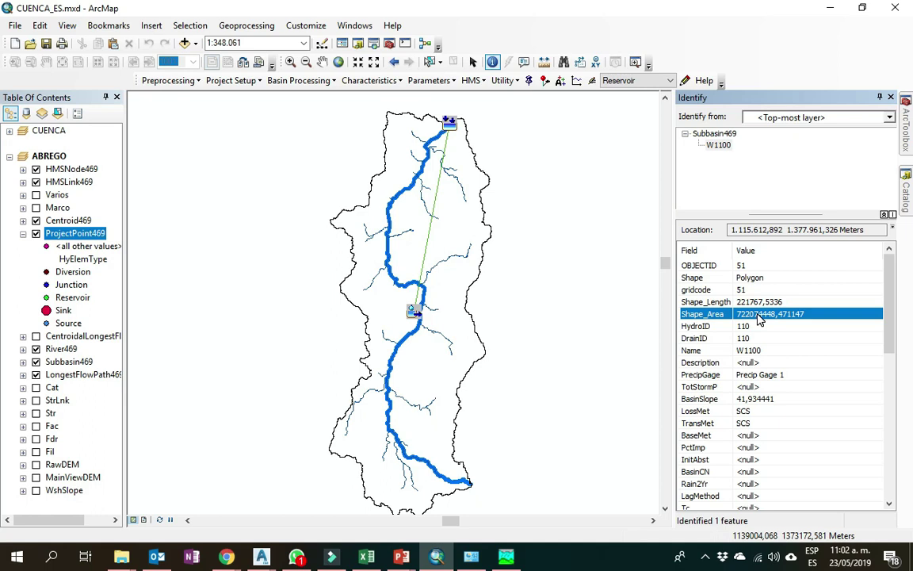
scroll(778, 390, "down", 10)
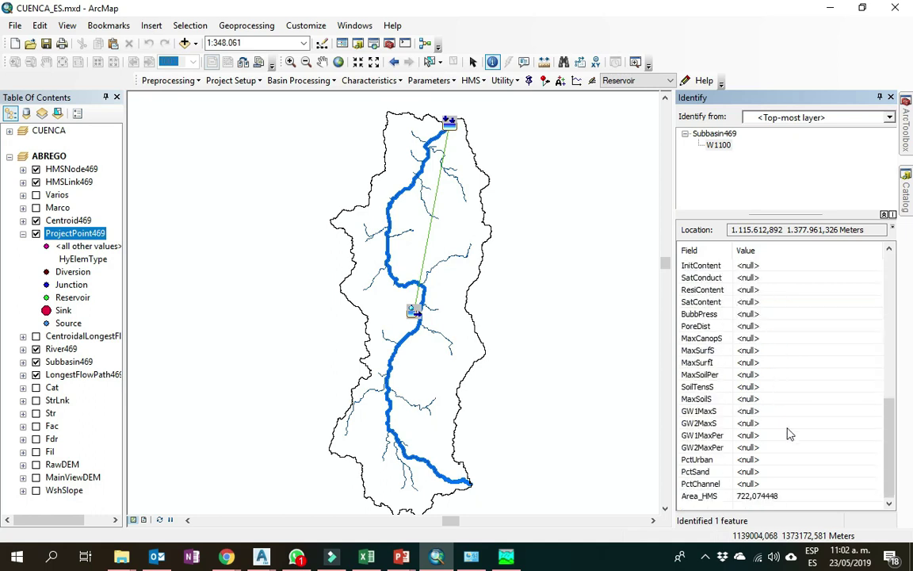
left_click(695, 496)
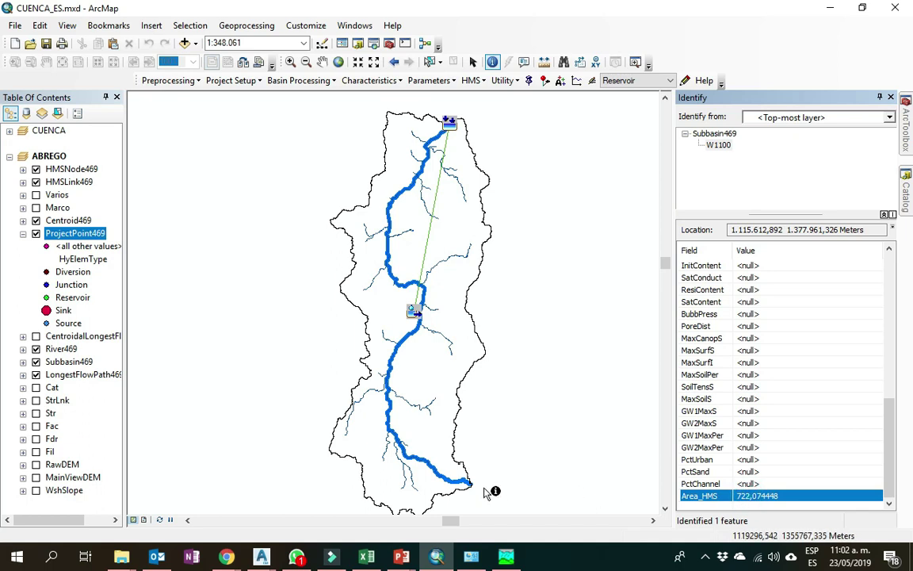
Return to HEC-HMS and go over the CUENCA_A area and longitude fields and the available canopy methods.
left_click(505, 556)
left_click_drag(111, 326, 36, 331)
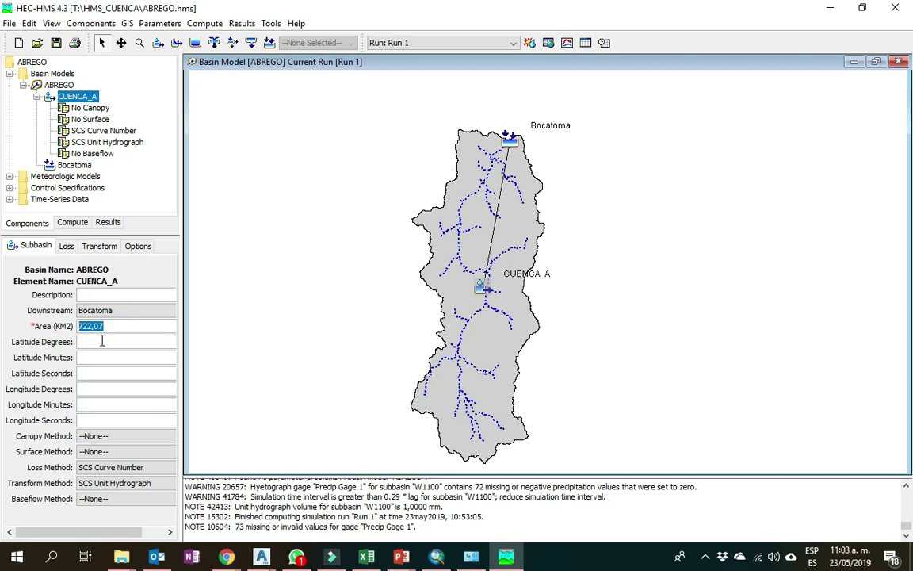
left_click(84, 389)
left_click(88, 406)
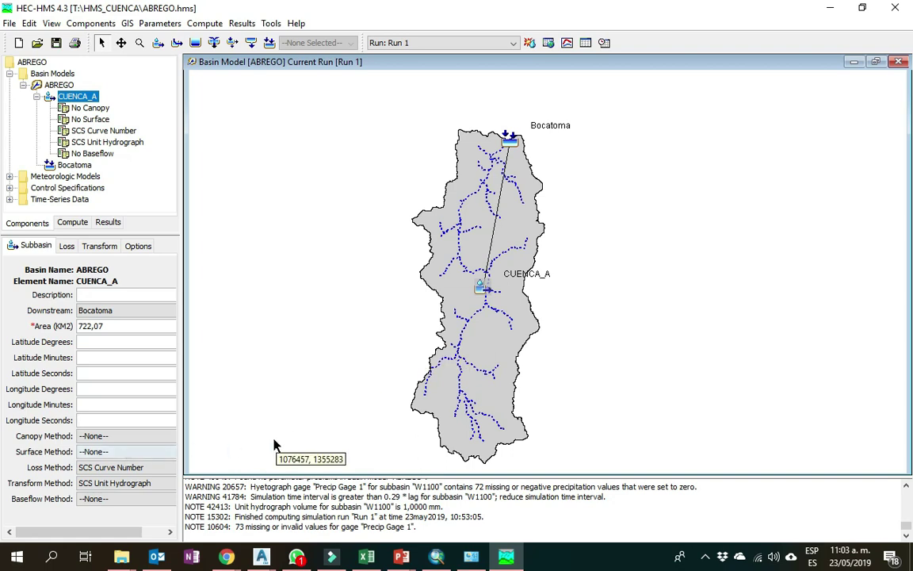
left_click(115, 436)
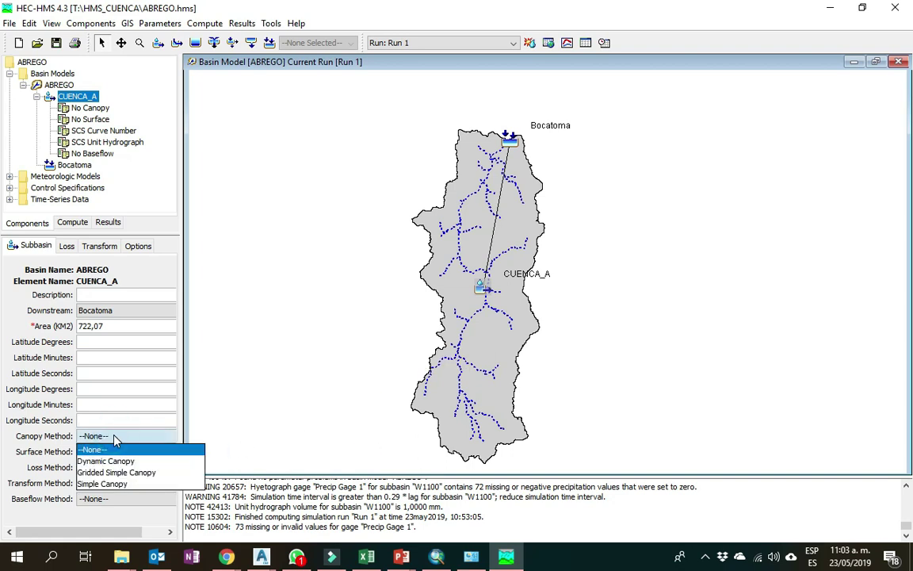
left_click(115, 438)
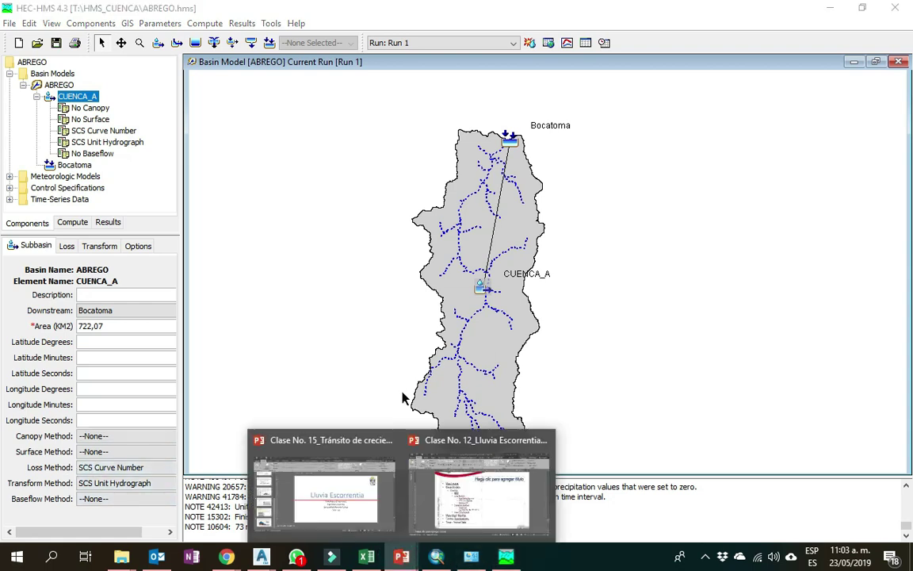
Switch to the PowerPoint outline slide and underline the "Loss Method" item under Cuenca.
left_click(419, 438)
left_click(381, 284)
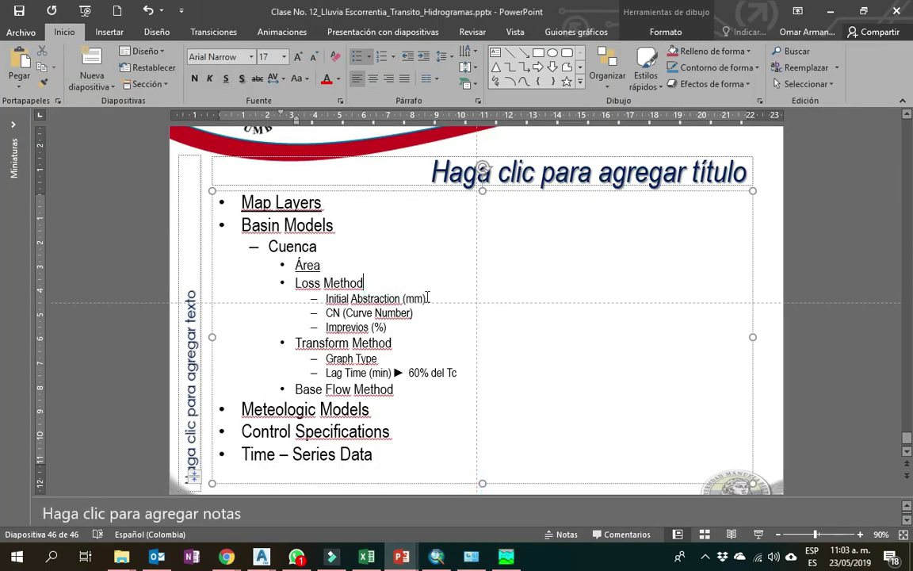
left_click_drag(367, 283, 287, 283)
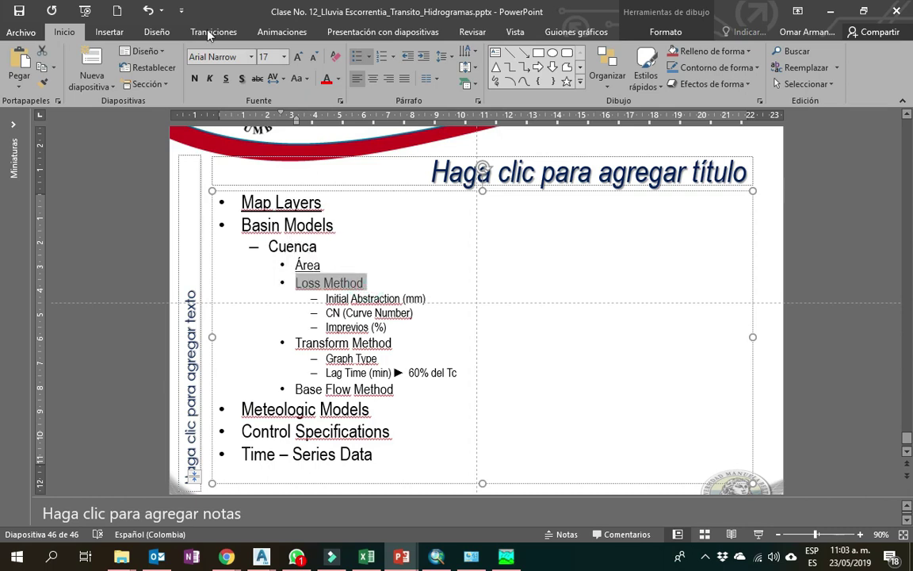
left_click(225, 79)
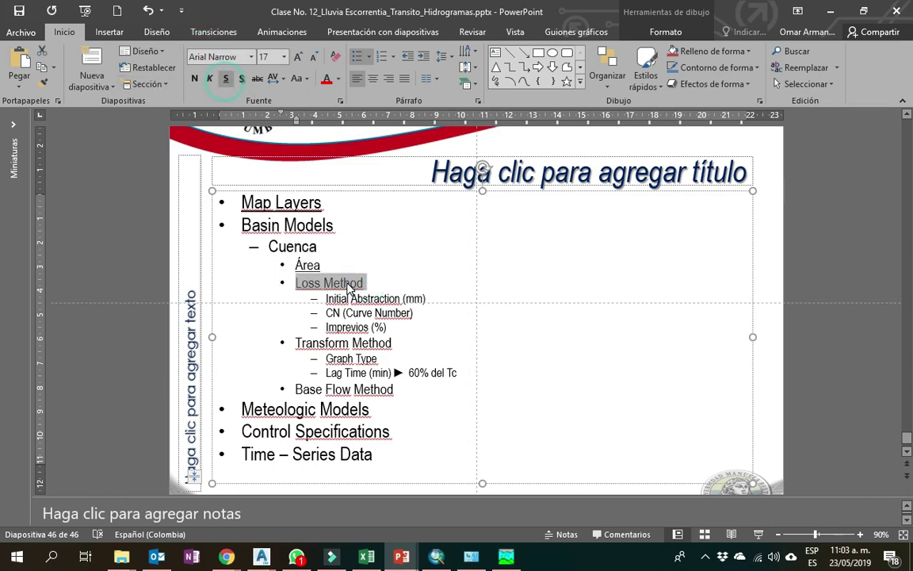
left_click(341, 265)
left_click_drag(364, 283, 294, 283)
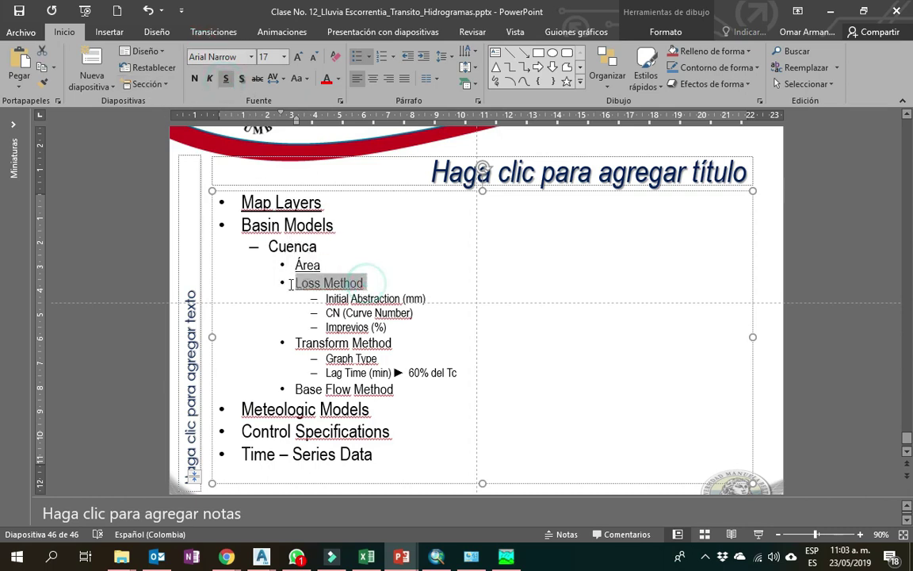
Underline the "Transform Method" item on the outline slide and highlight "Loss Method" again.
left_click_drag(398, 342, 295, 342)
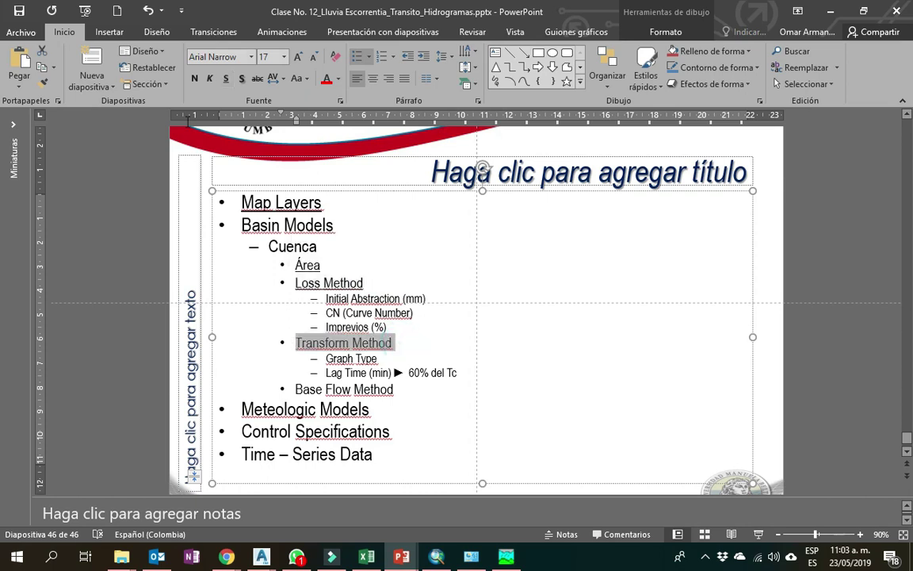
left_click(227, 79)
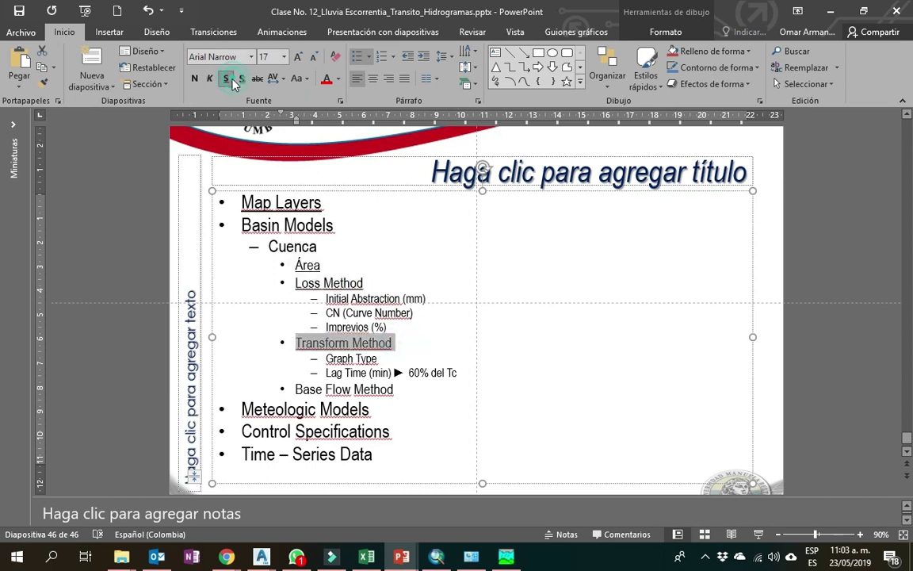
left_click(403, 329)
left_click(386, 285)
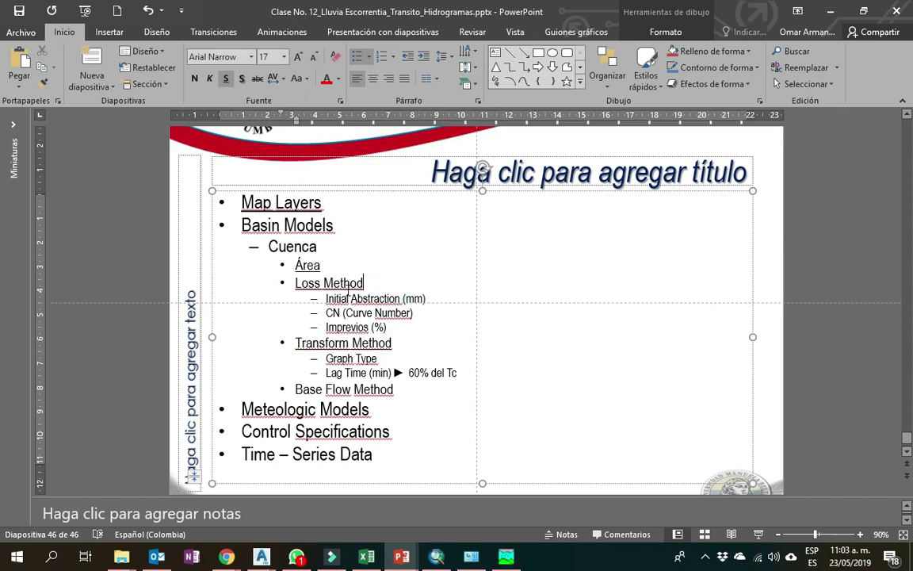
left_click_drag(366, 283, 294, 283)
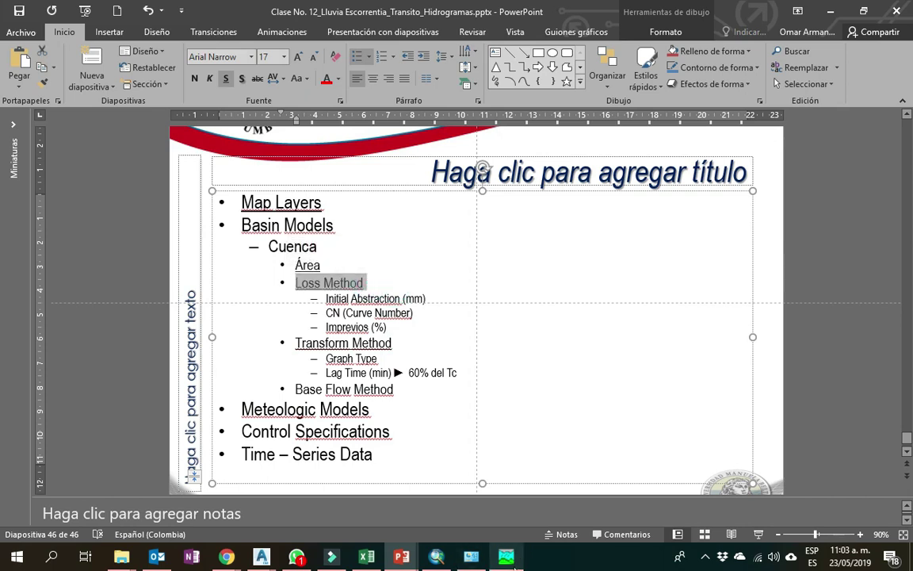
Switch to HEC-HMS and go over the loss method and transform method options of the CUENCA_A subbasin.
left_click(506, 556)
left_click(126, 468)
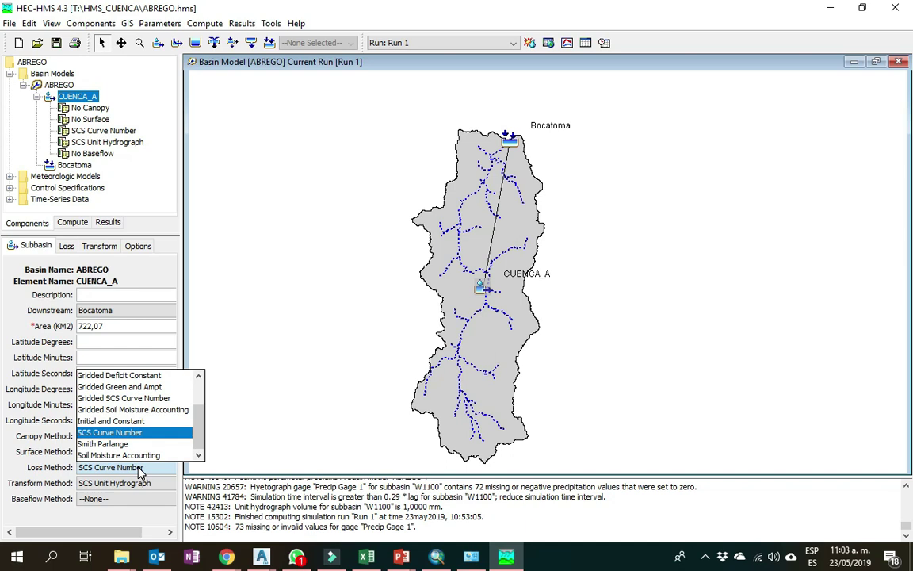
left_click(139, 469)
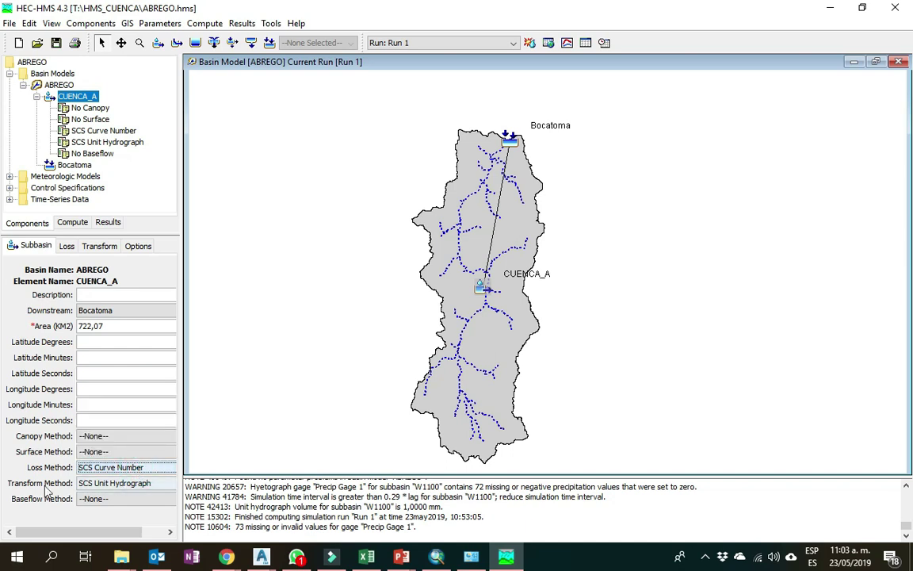
left_click(97, 484)
left_click(103, 488)
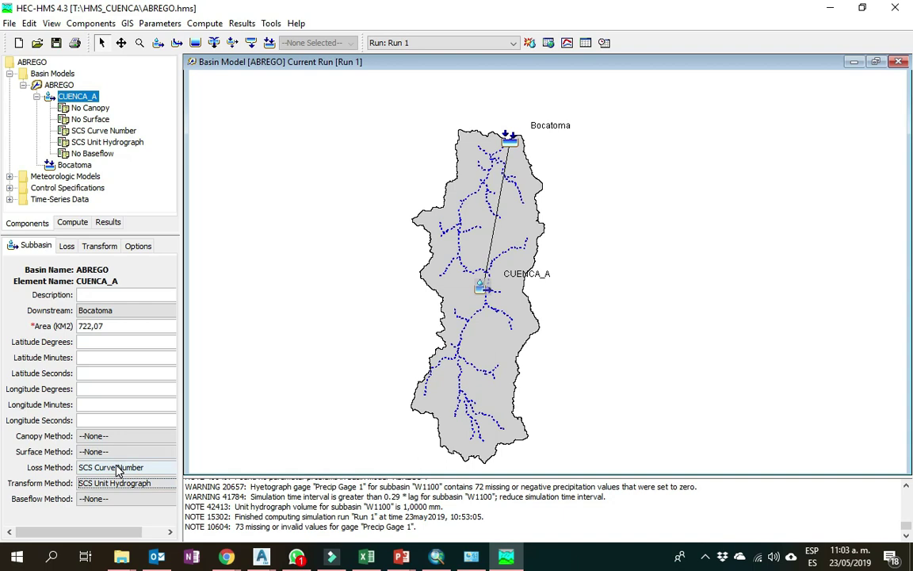
left_click(117, 468)
left_click(124, 467)
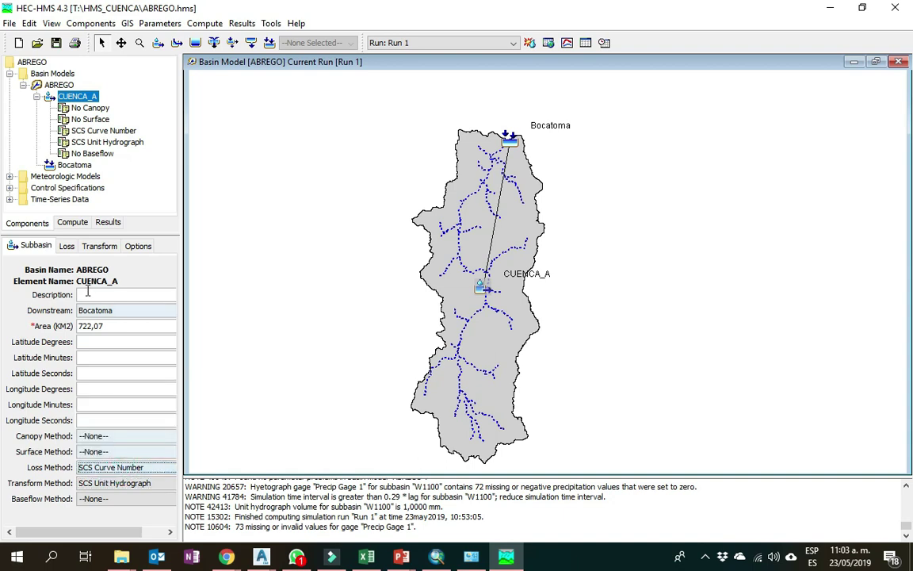
Open the loss parameters of the CUENCA_A subbasin, checking back once on its general settings.
left_click(69, 247)
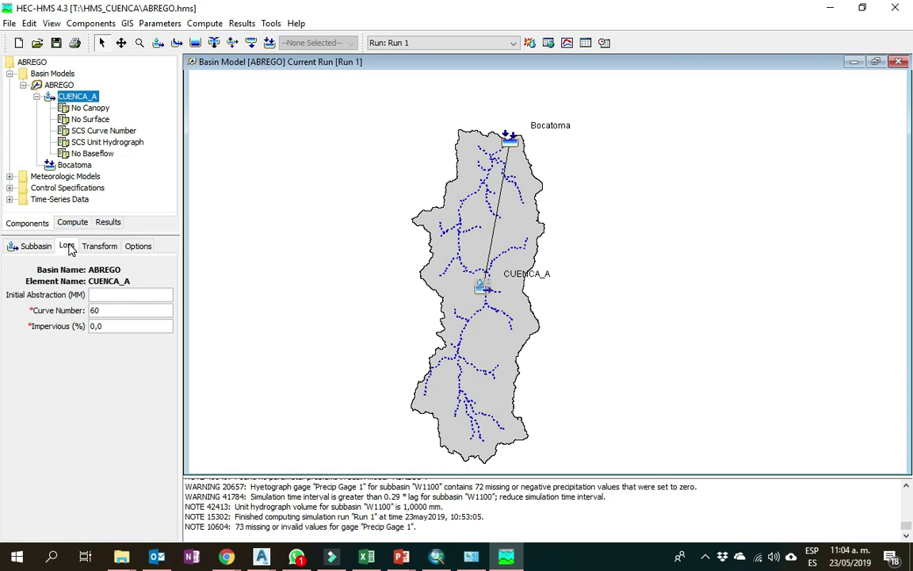
left_click(45, 245)
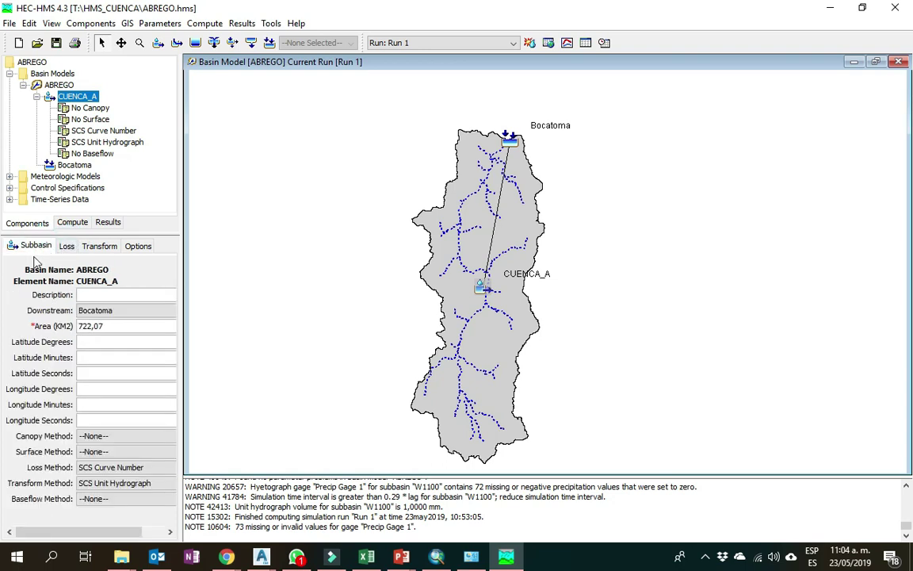
left_click(65, 244)
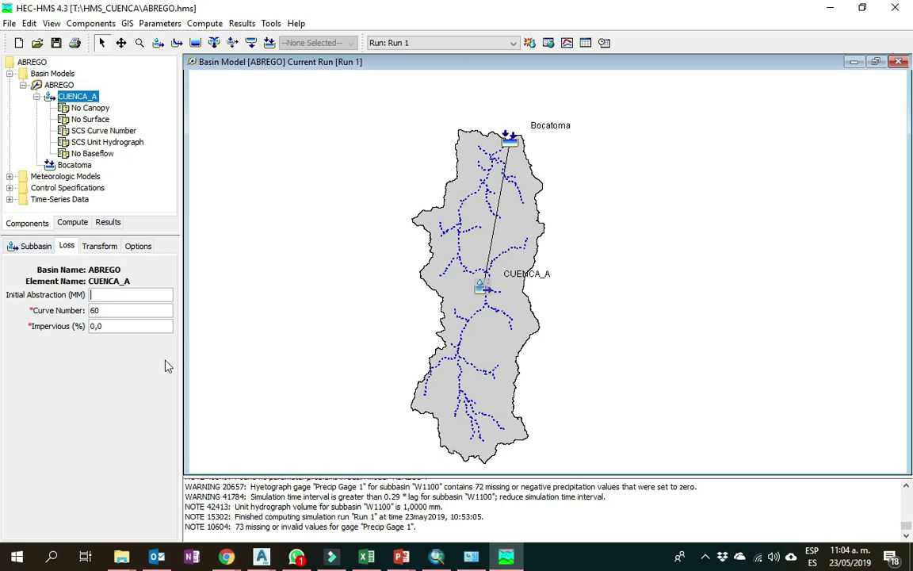
Switch to the Excel workbook Distribución_Temporal_Lluvia_.xlsx and check the runoff curve number and maximum abstraction for the loss parameters.
left_click(111, 310)
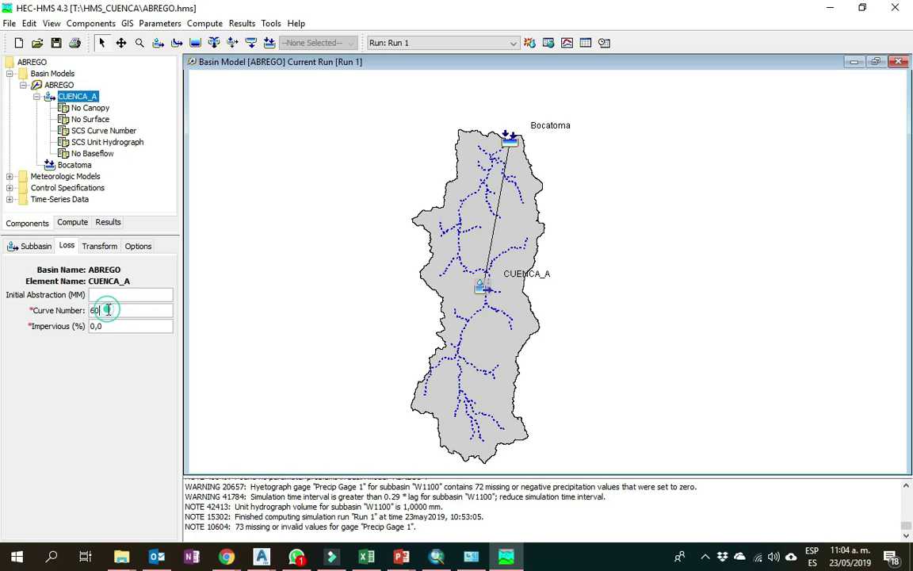
double_click(111, 310)
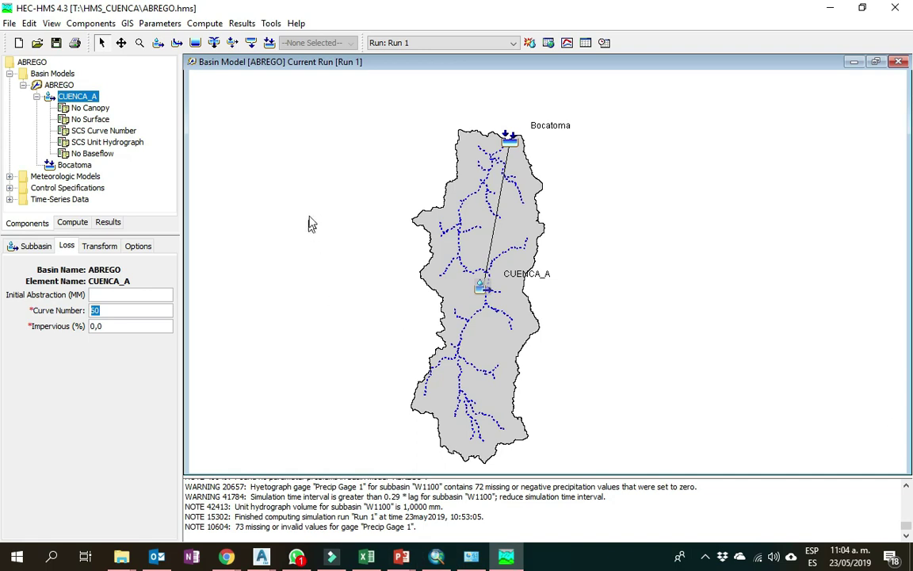
key("alt+Tab")
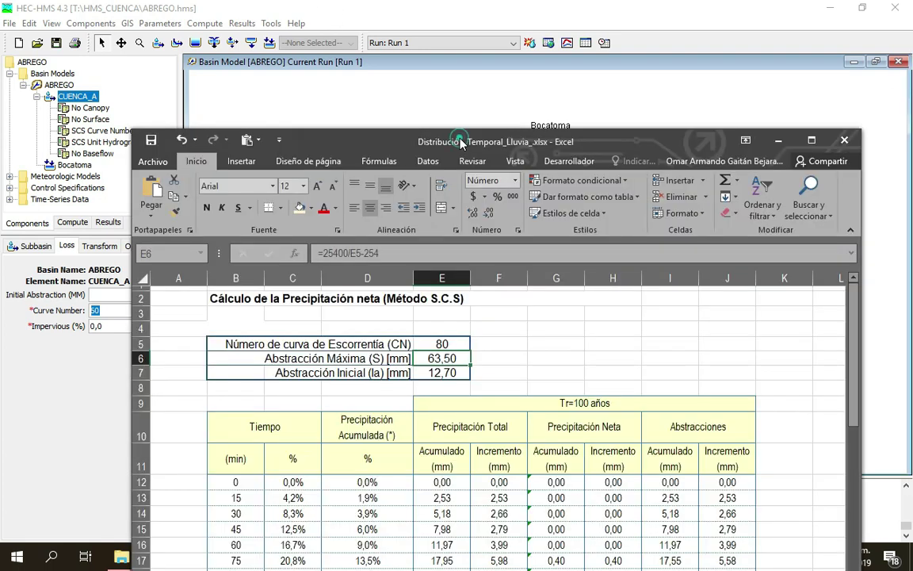
double_click(414, 125)
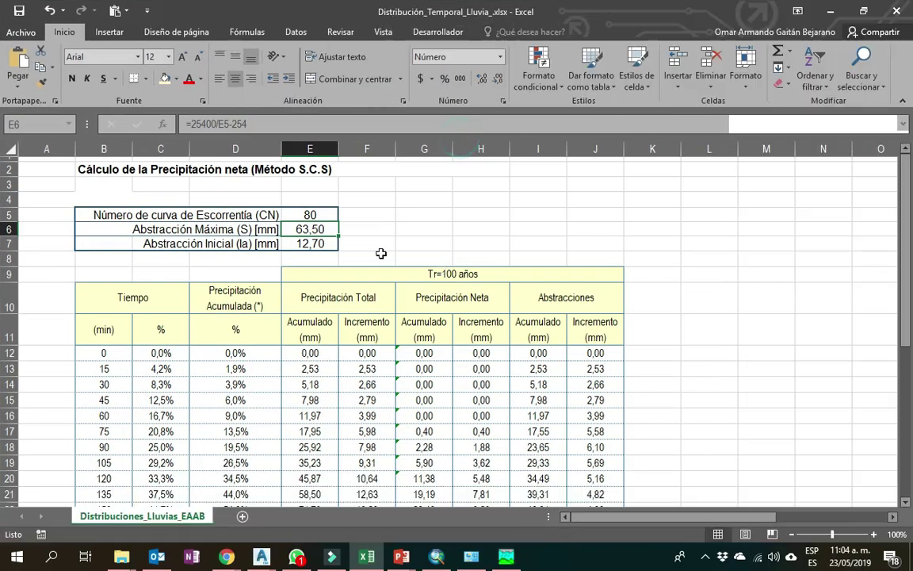
left_click(314, 214)
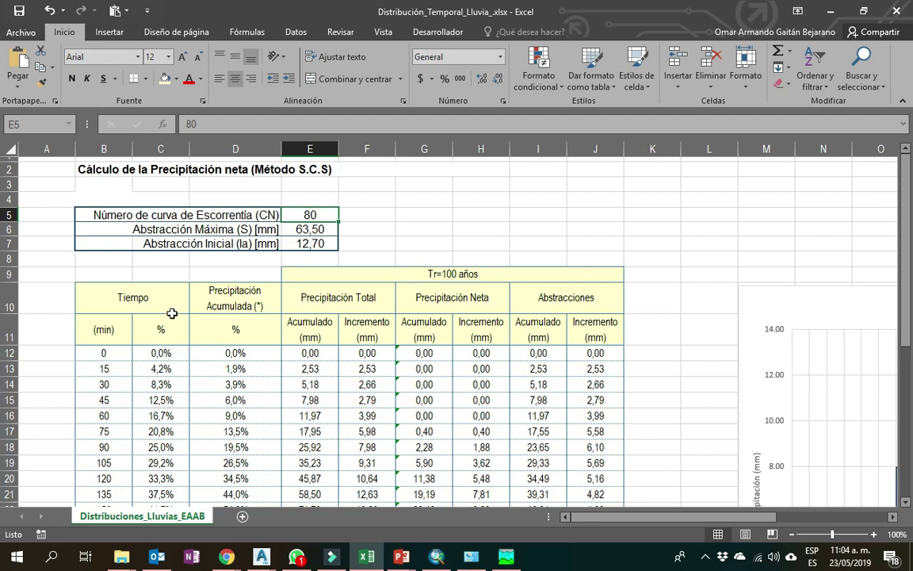
left_click(309, 229)
left_click(310, 214)
left_click(827, 11)
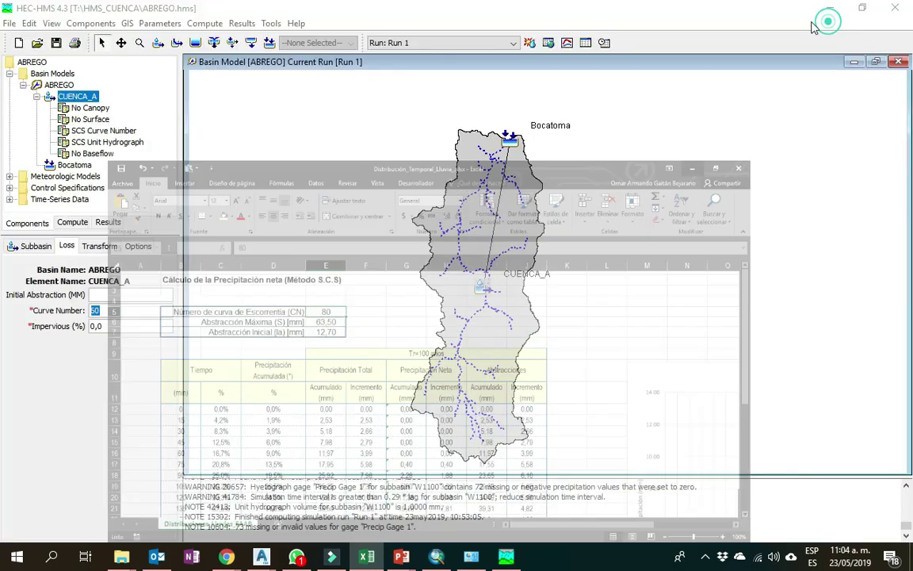
Set the curve number of subbasin CUENCA_A to 80 in HEC-HMS and go over its initial abstraction and impervious values.
double_click(97, 310)
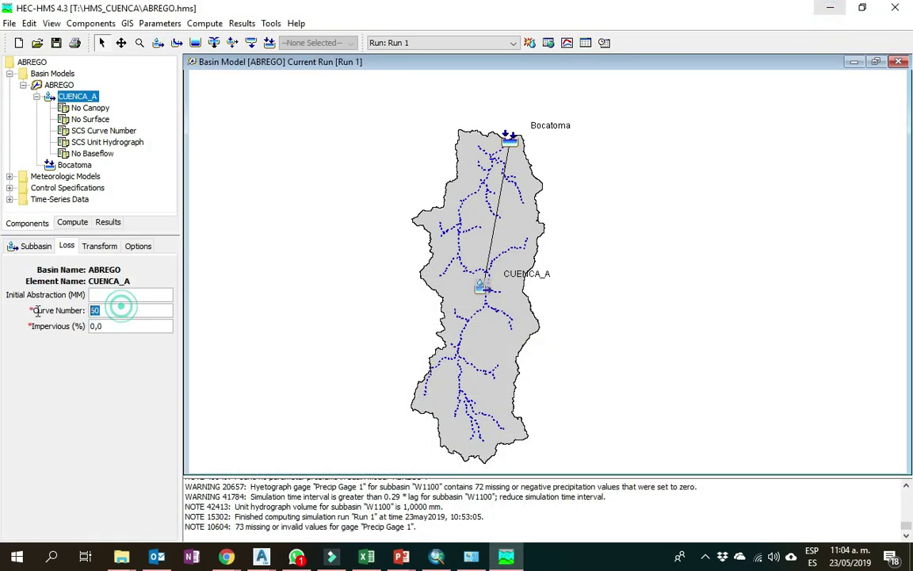
type("80")
left_click(114, 295)
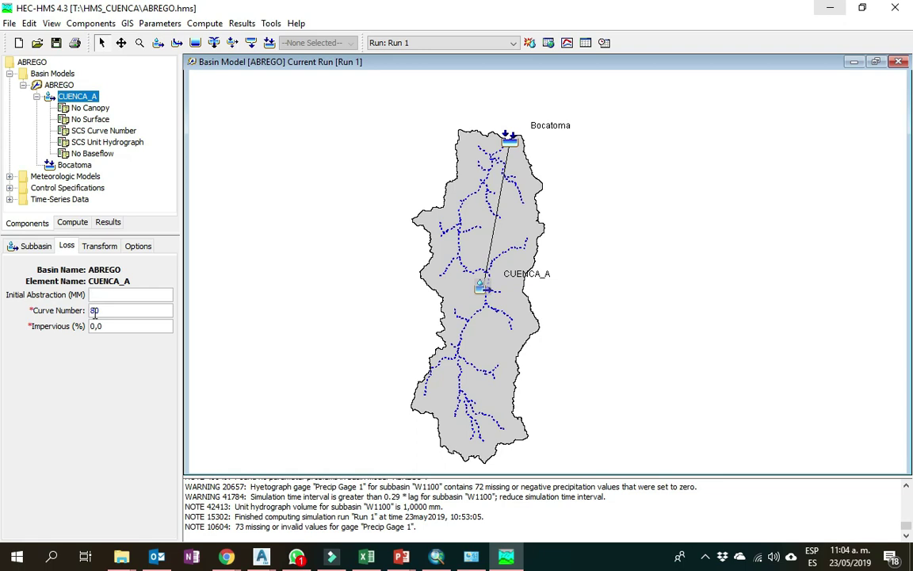
left_click(116, 308)
left_click(113, 327)
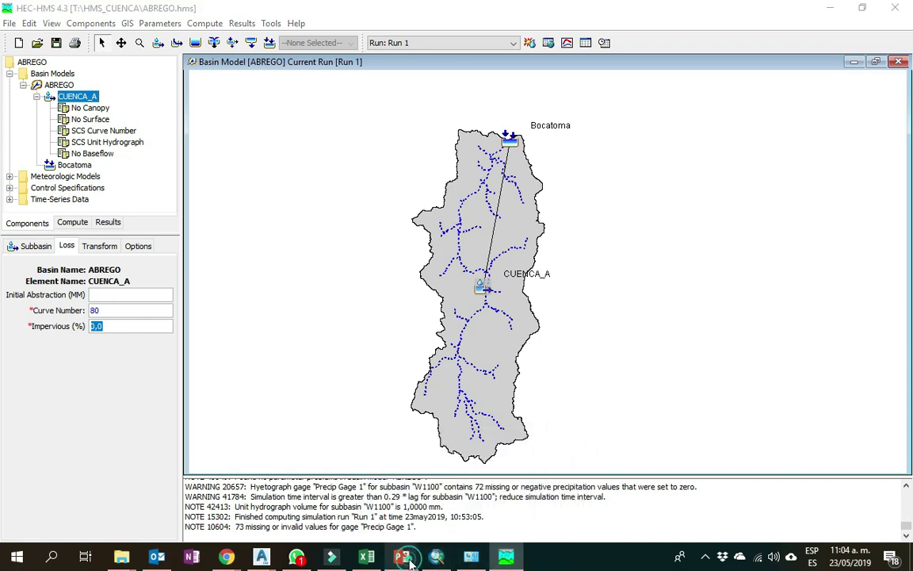
Switch to the PowerPoint outline slide and underline the Initial Abstraction, CN (Curve Number) and Imprevios (%) items under Loss Method.
mouse_move(402, 557)
left_click(471, 515)
left_click(428, 309)
left_click_drag(395, 329, 313, 299)
left_click(225, 78)
Highlight the "Transform Method" item with its Graph Type and Lag Time sub-items on the outline slide.
left_click(383, 287)
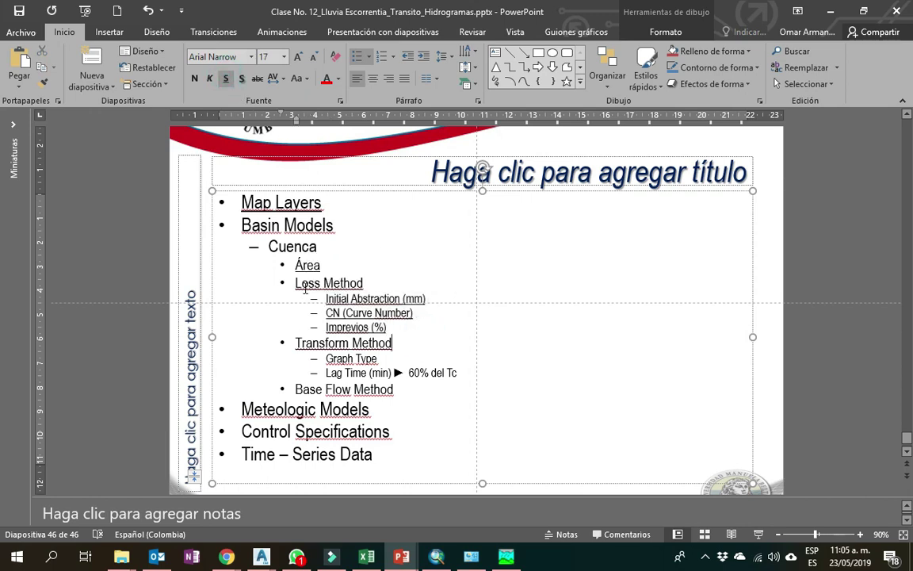
double_click(383, 287)
left_click(393, 343)
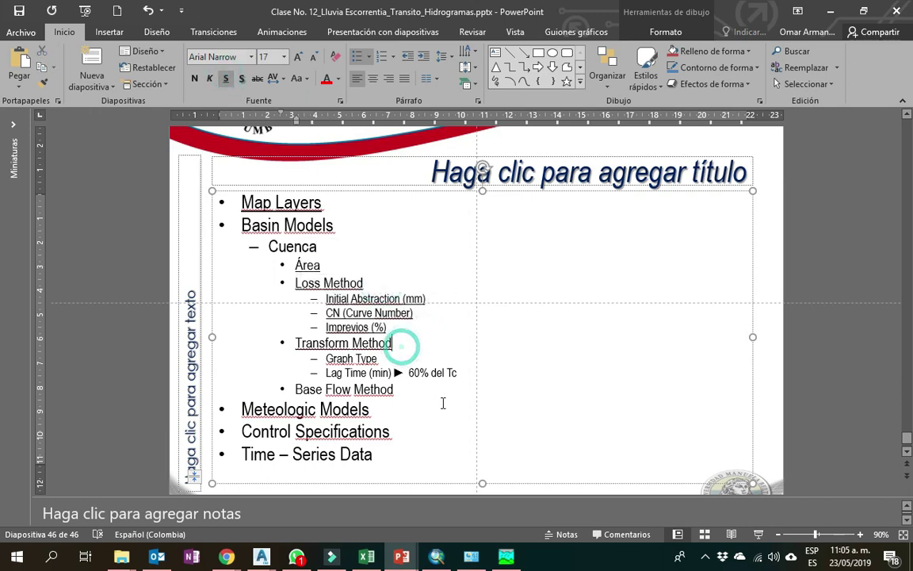
left_click_drag(466, 372, 294, 342)
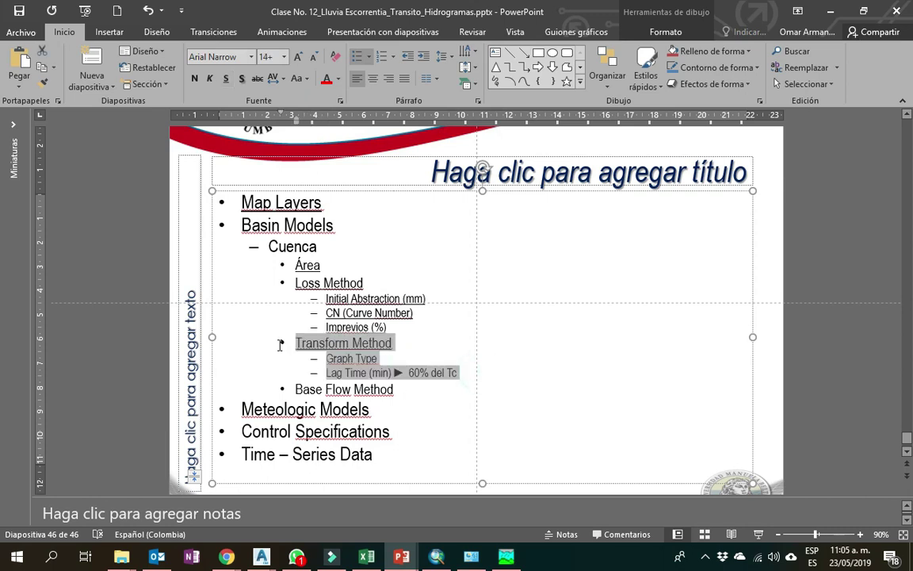
left_click(509, 370)
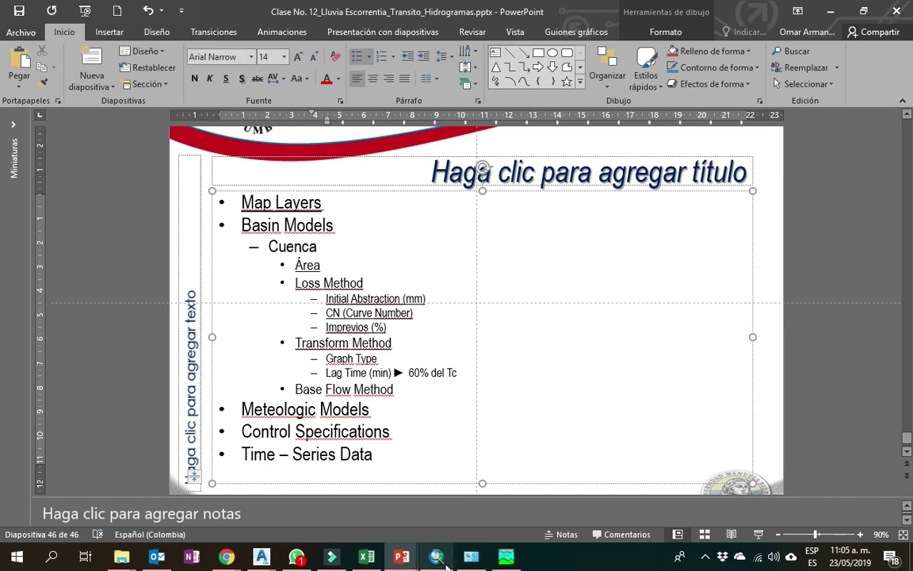
Switch to HEC-HMS, open CUENCA_A's transform parameters and select Standard (PRF 484) as the graph type.
left_click(506, 556)
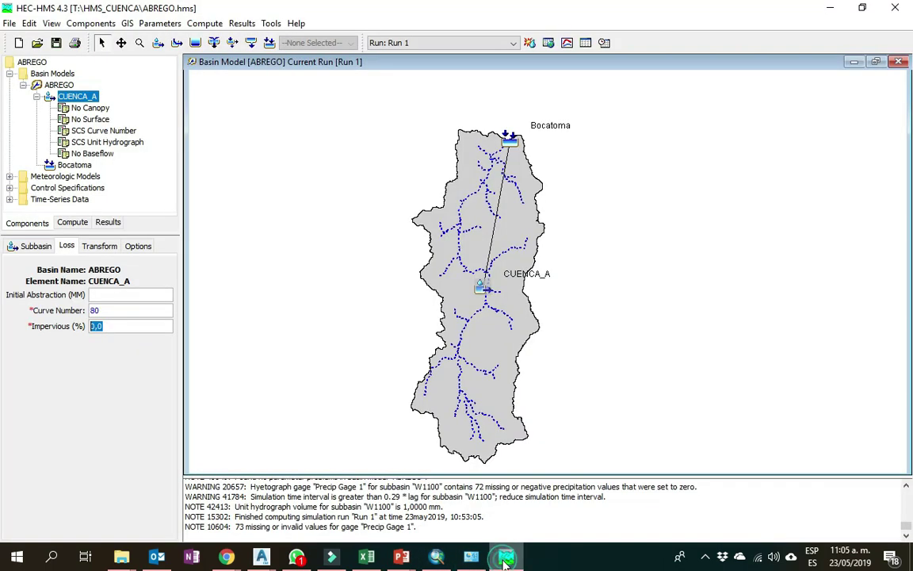
left_click(96, 247)
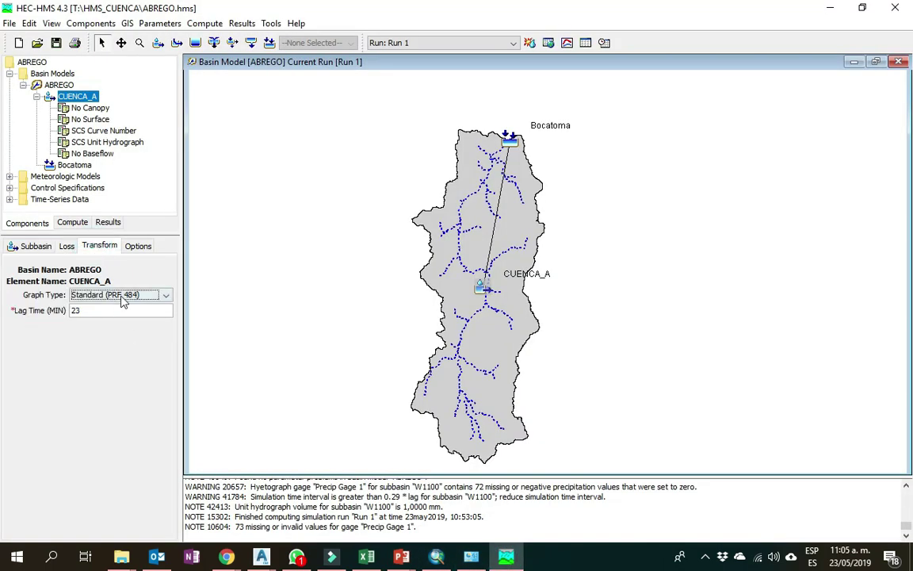
left_click(121, 295)
left_click(122, 298)
left_click(97, 310)
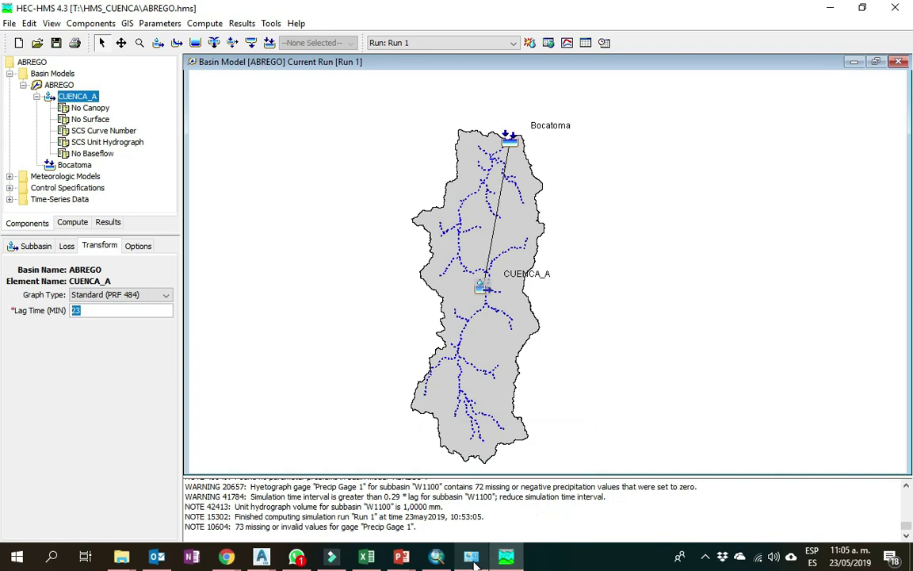
Switch to the PowerPoint outline slide and underline the Graph Type and Lag Time (min) items under Transform Method.
left_click(401, 557)
left_click(474, 483)
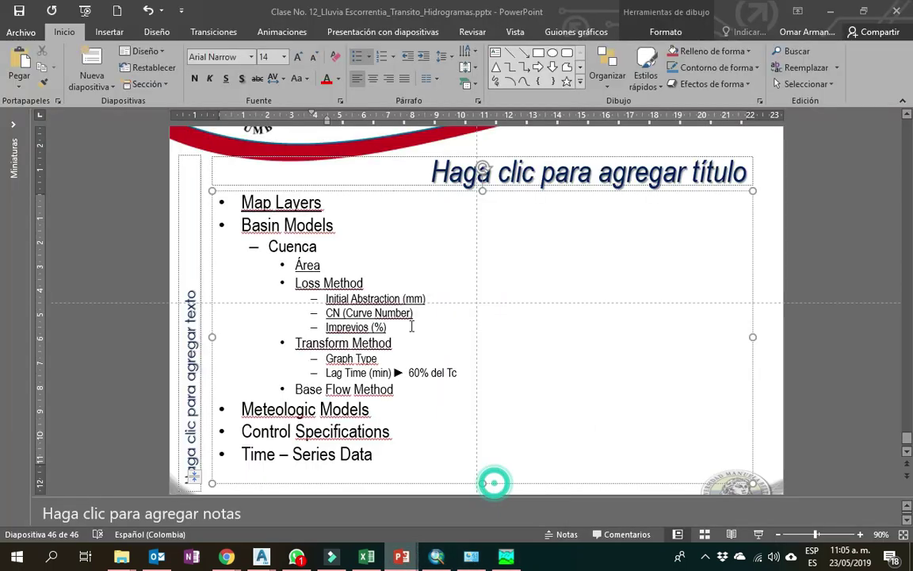
left_click_drag(465, 372, 408, 373)
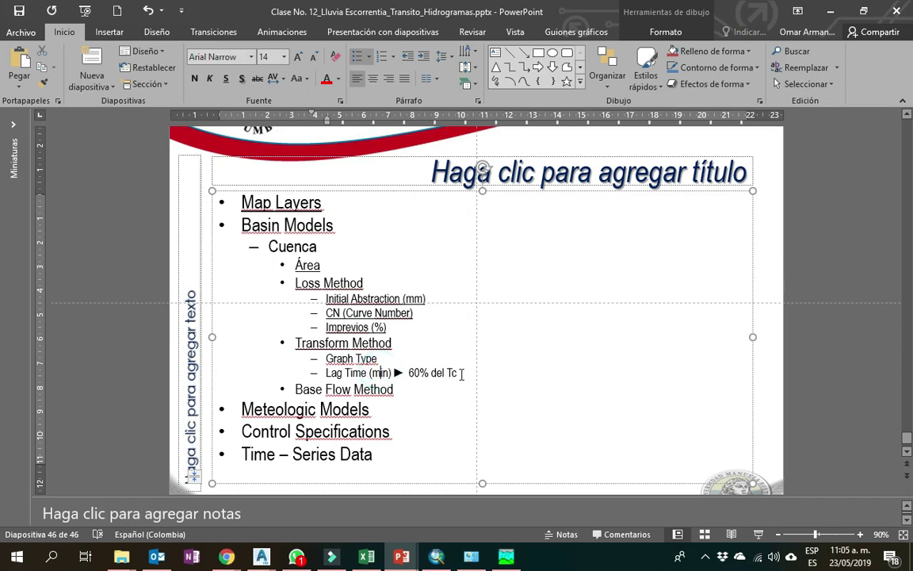
left_click_drag(460, 372, 309, 359)
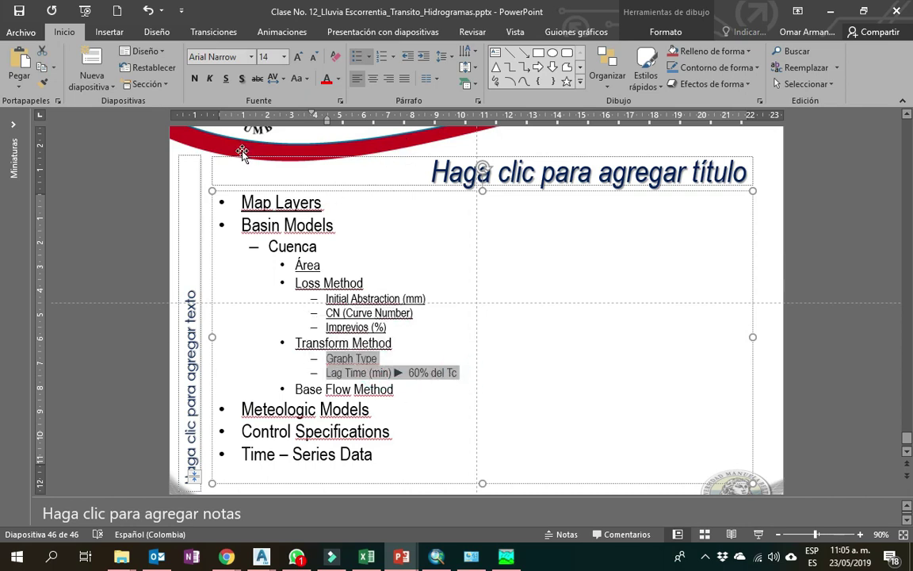
left_click(225, 79)
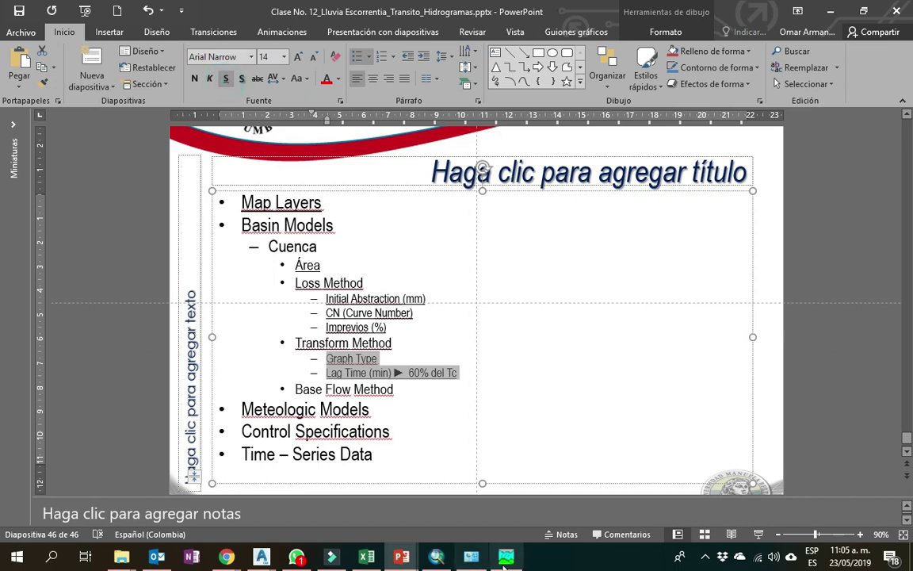
Switch to HEC-HMS and set the lag time of subbasin CUENCA_A to 23 minutes.
mouse_move(505, 564)
left_click(458, 467)
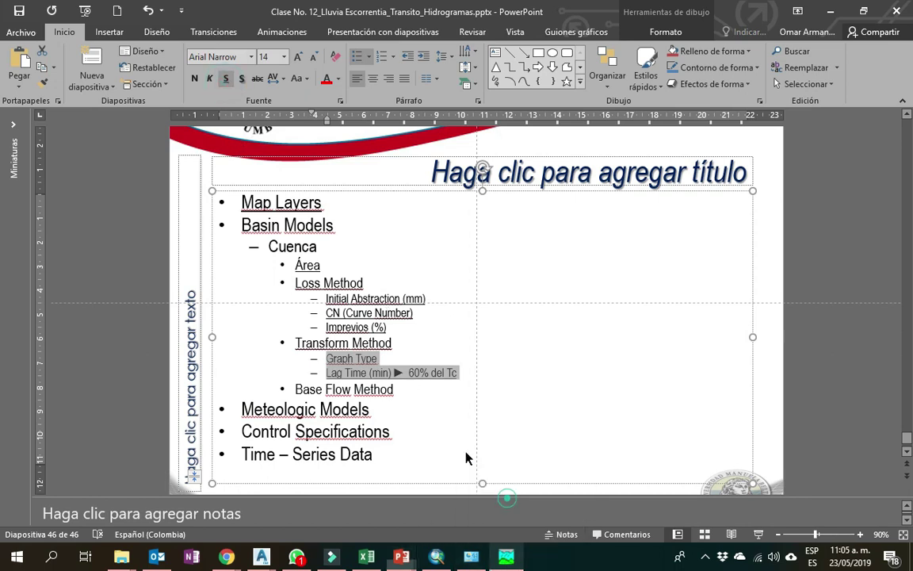
double_click(108, 310)
type("23")
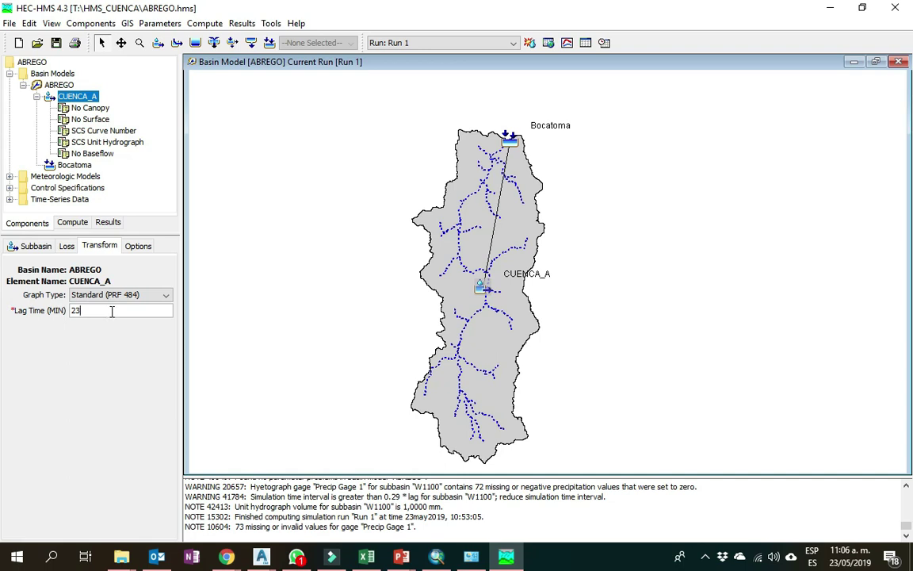
Switch to the PowerPoint outline slide and highlight the "Base Flow Method" item under Cuenca.
mouse_move(505, 559)
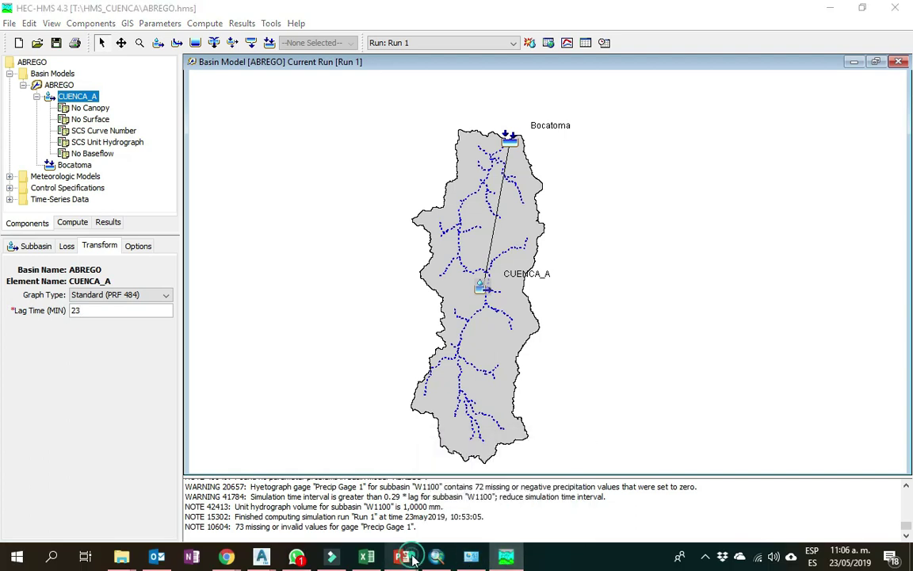
mouse_move(401, 557)
left_click(473, 491)
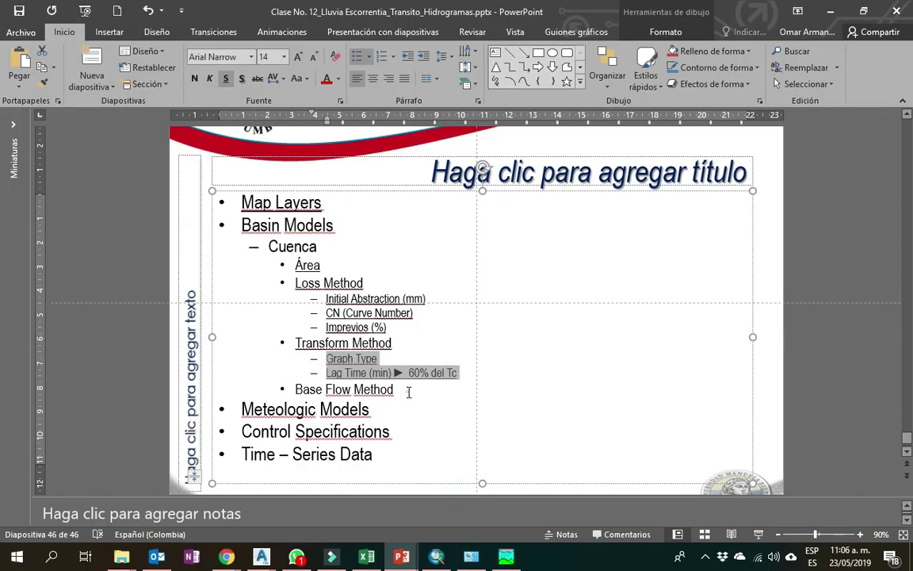
left_click_drag(404, 390, 302, 388)
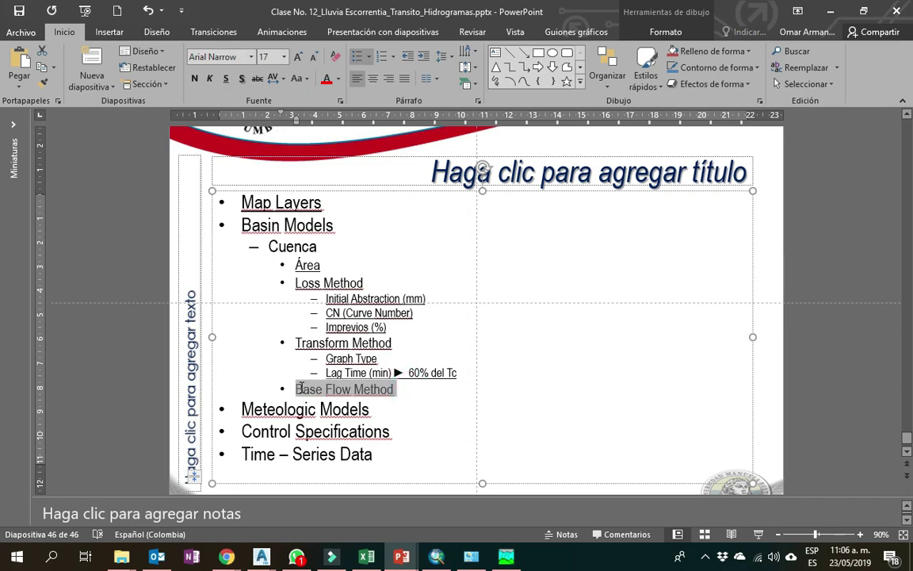
left_click(404, 390)
left_click_drag(405, 391, 298, 390)
Switch to HEC-HMS and review the baseflow method of CUENCA_A in its general subbasin settings.
left_click(507, 557)
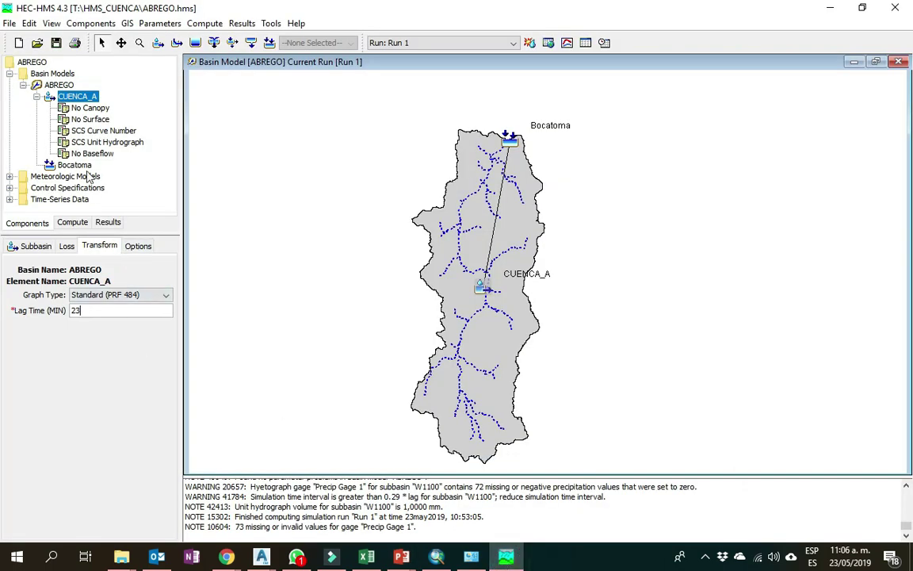
left_click(89, 130)
left_click(92, 153)
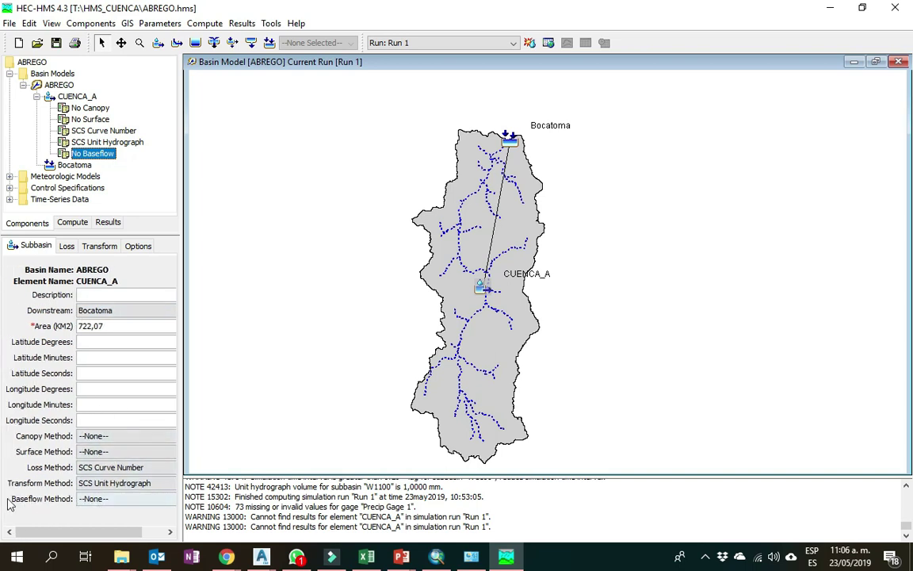
left_click(33, 251)
Collapse the ABREGO basin model in the project tree and expand the Meteorologic Models folder.
mouse_move(515, 561)
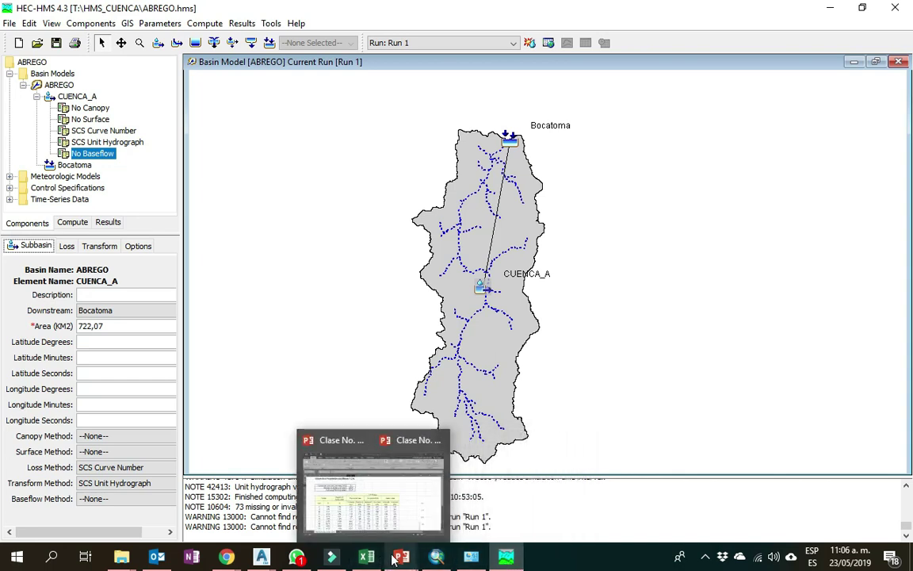
left_click(23, 85)
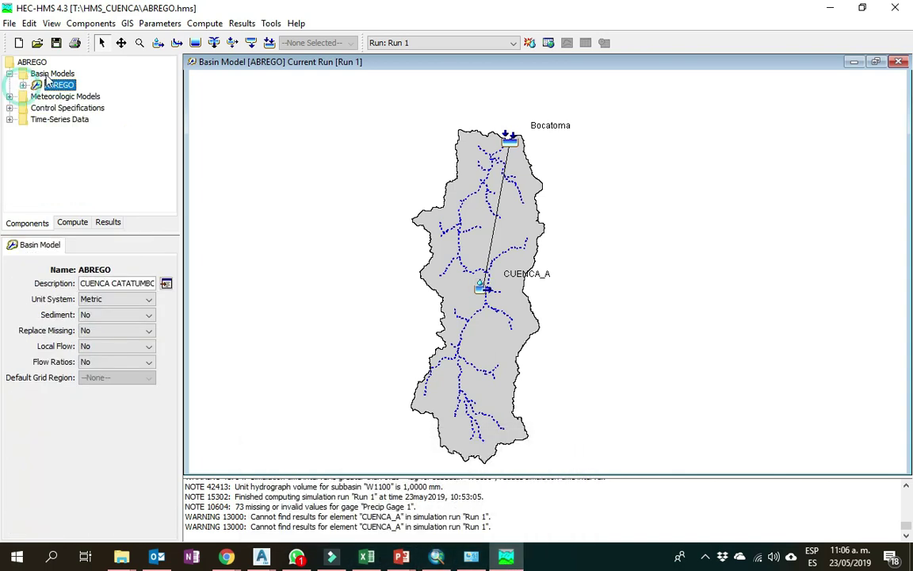
left_click(53, 72)
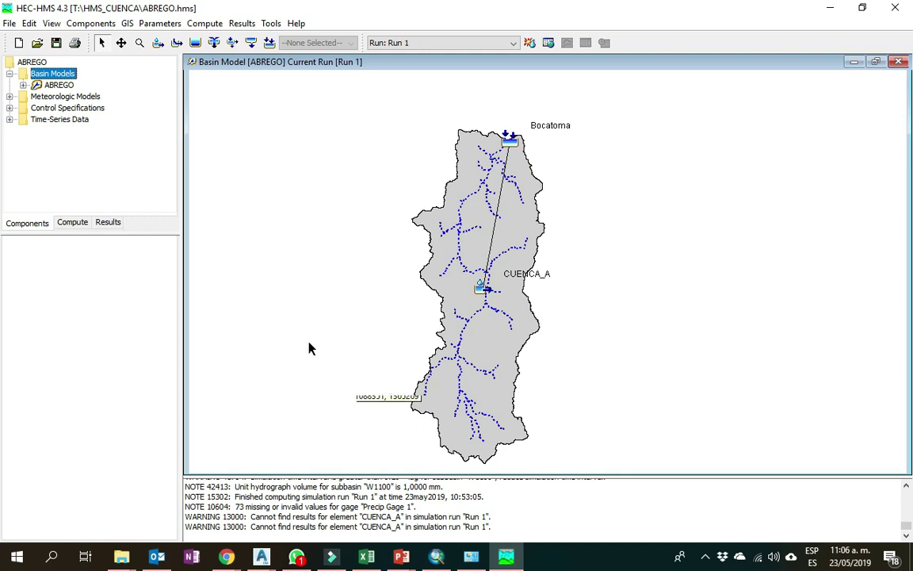
left_click(9, 96)
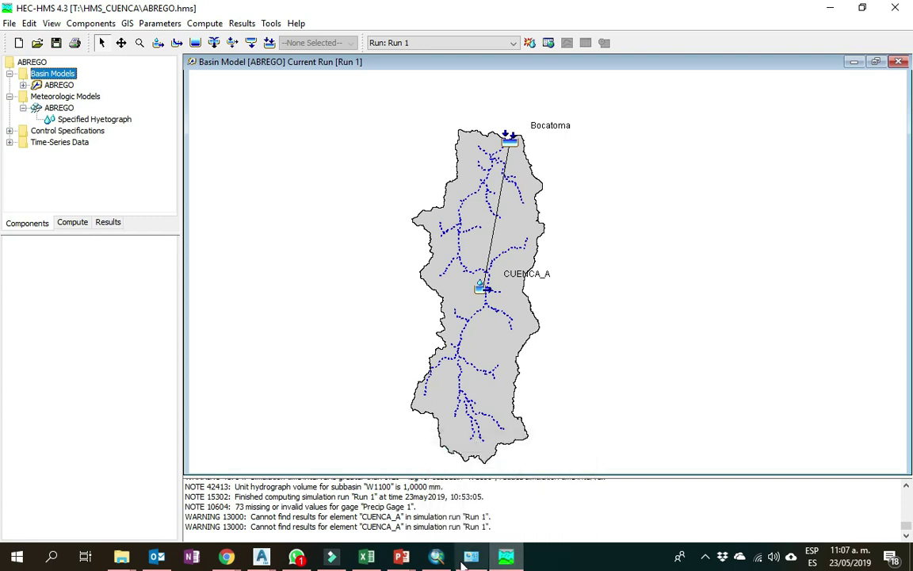
Switch to the PowerPoint outline slide and underline the "Meteologic Models" item.
mouse_move(401, 557)
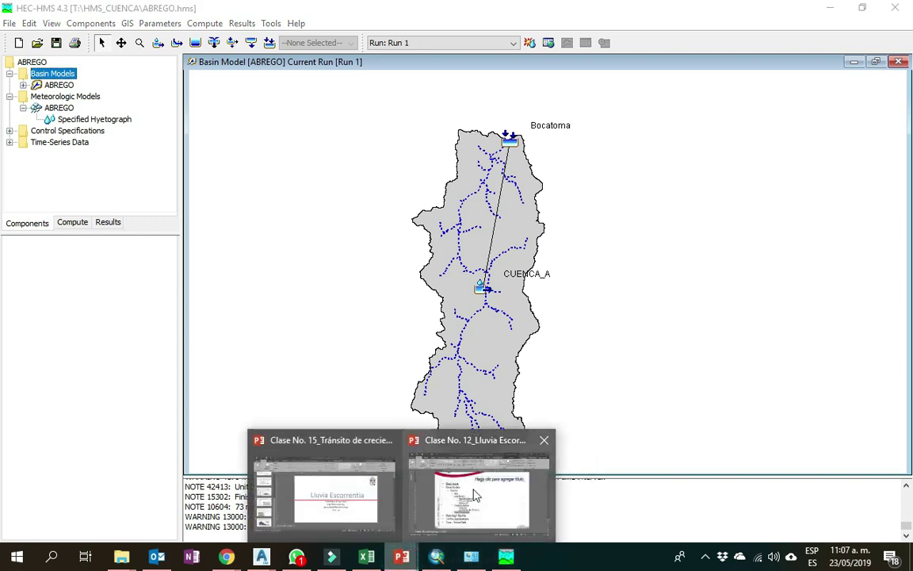
left_click(428, 446)
triple_click(384, 409)
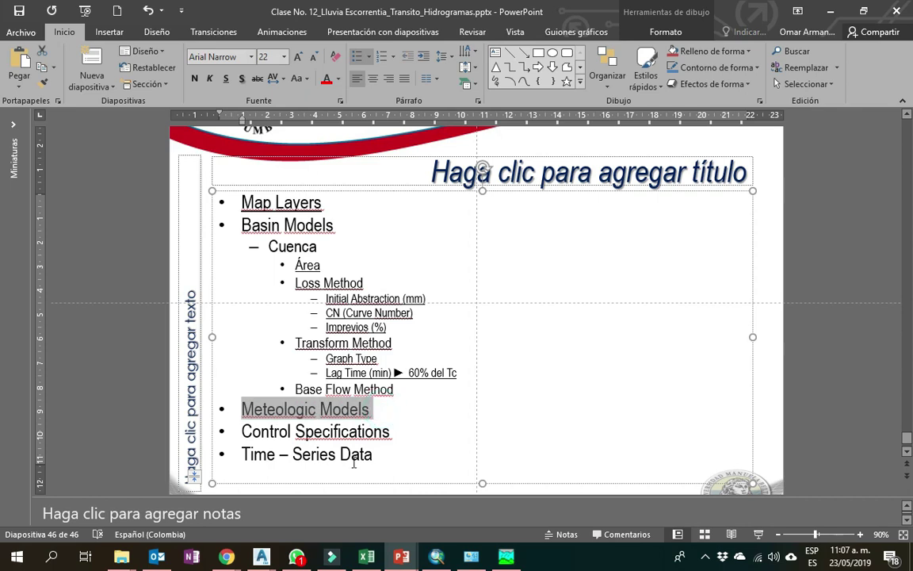
left_click(226, 78)
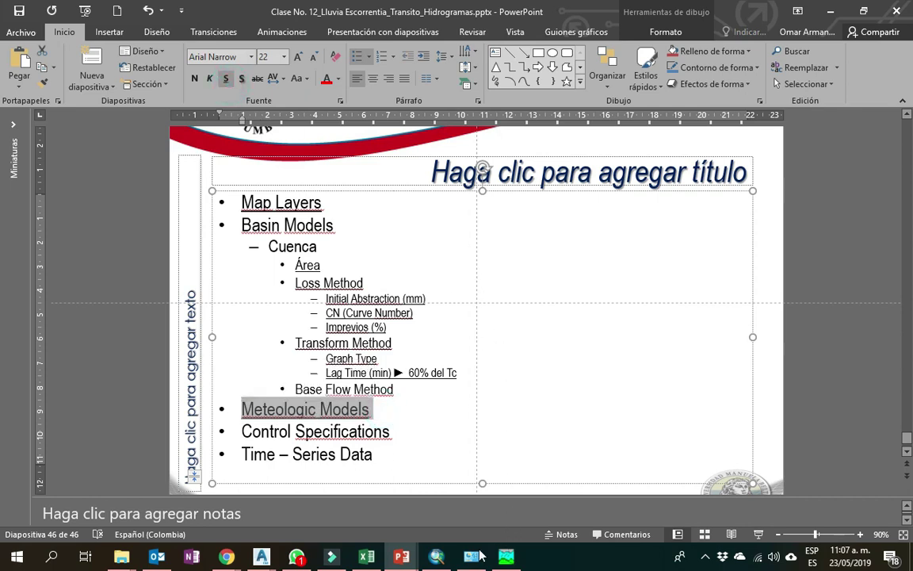
mouse_move(506, 555)
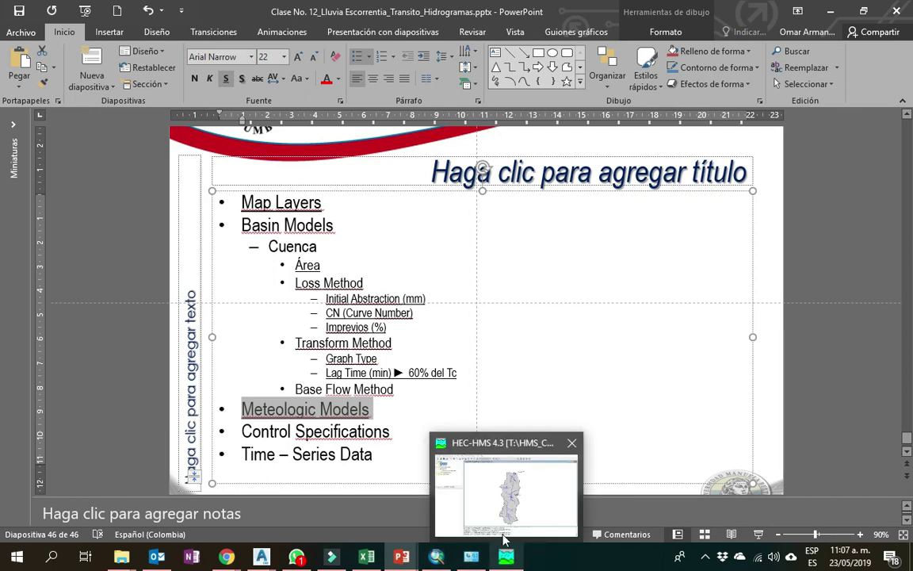
Switch to HEC-HMS and review the ABREGO meteorologic model's settings and the gage assigned to CUENCA_A in its specified hyetograph.
left_click(509, 485)
left_click(63, 96)
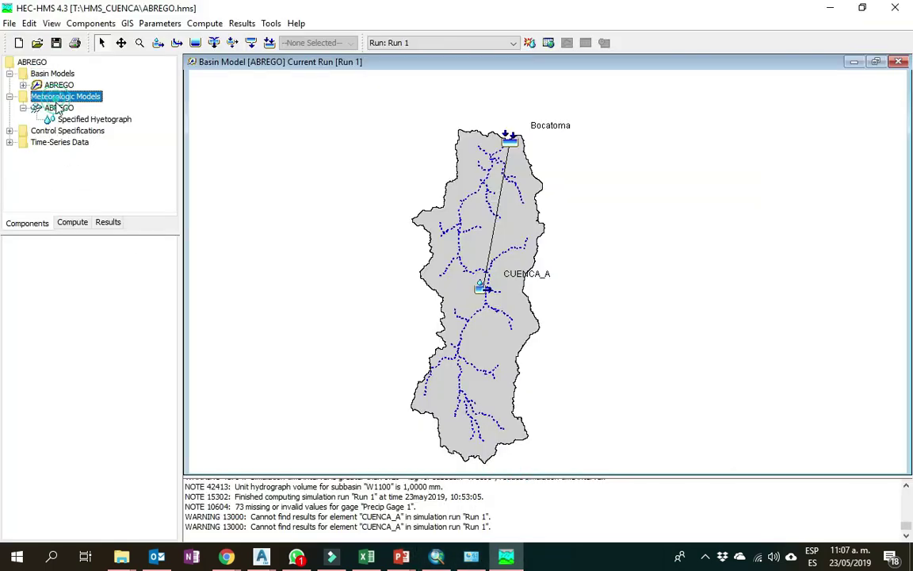
left_click(57, 108)
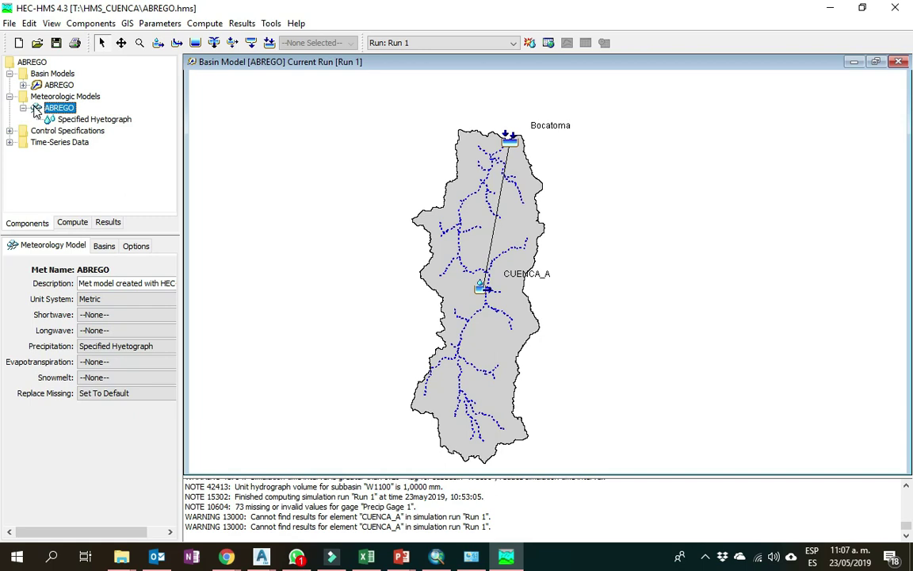
left_click(67, 121)
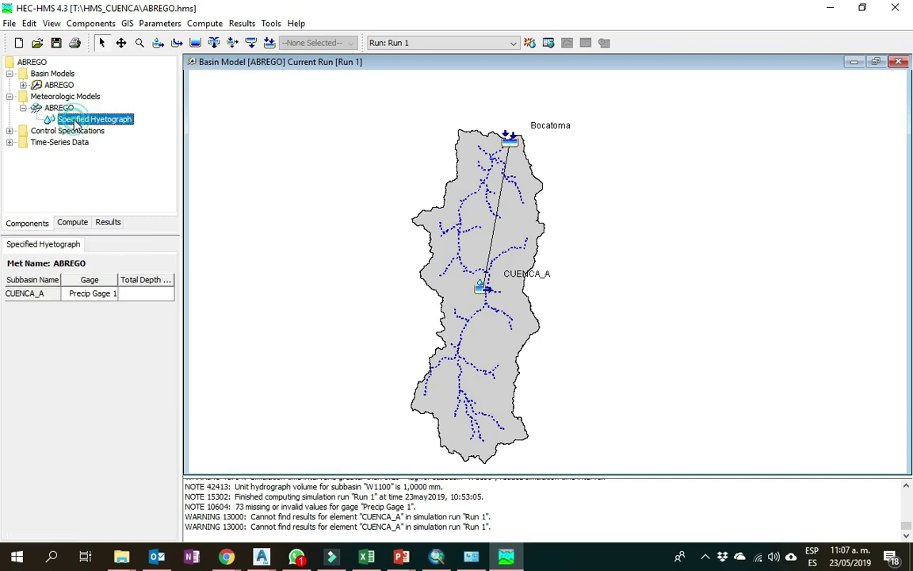
left_click(57, 107)
left_click(69, 120)
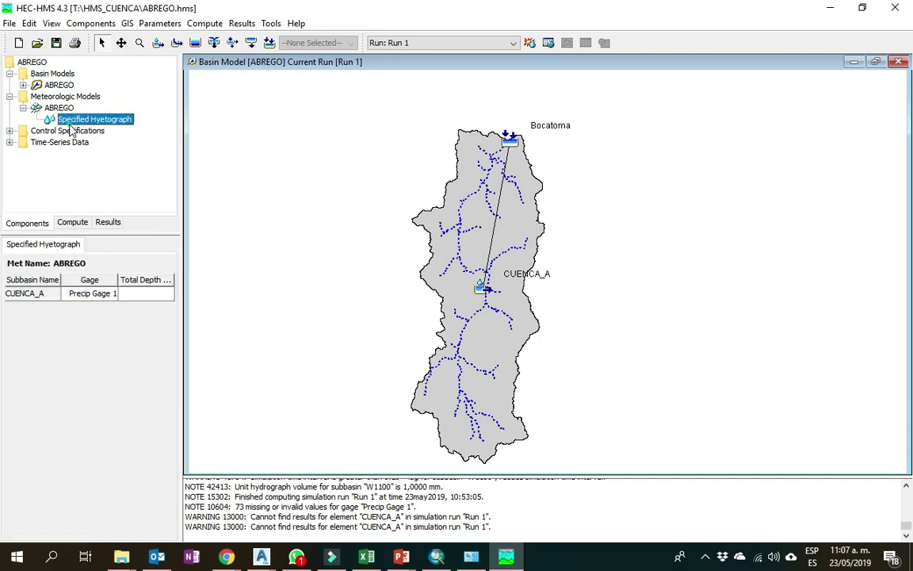
left_click(75, 295)
left_click(76, 292)
left_click_drag(116, 279, 135, 279)
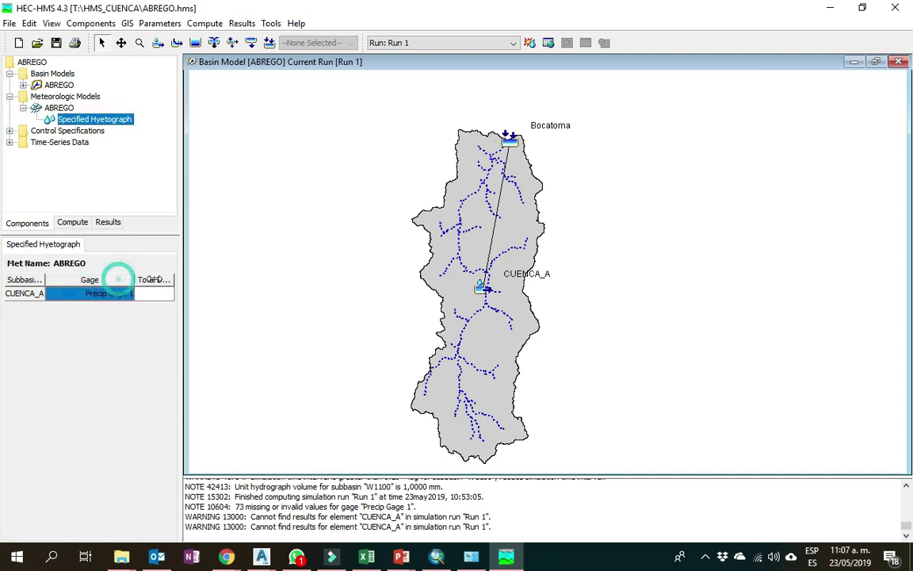
left_click_drag(46, 280, 77, 280)
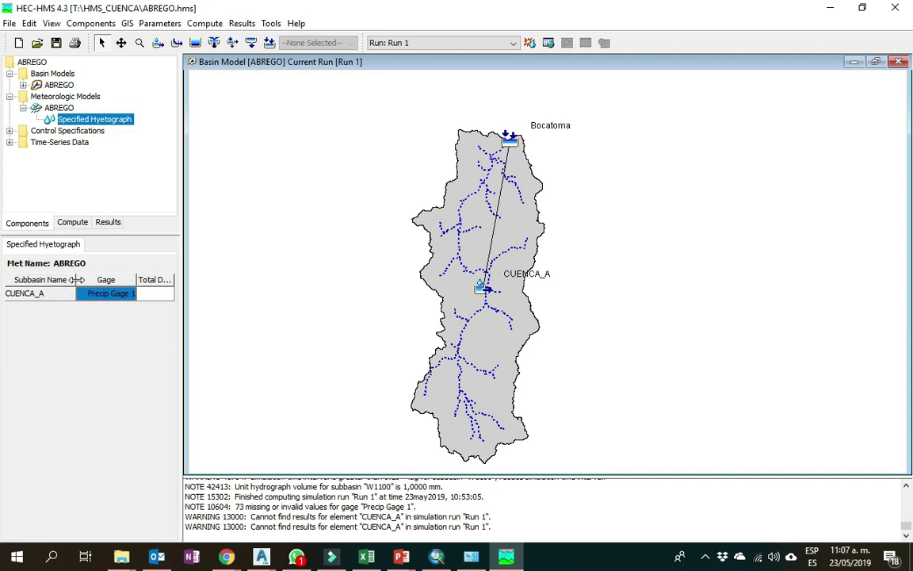
Rename the precipitation gage Precip Gage 1 in the time-series data as TR100.
left_click(9, 143)
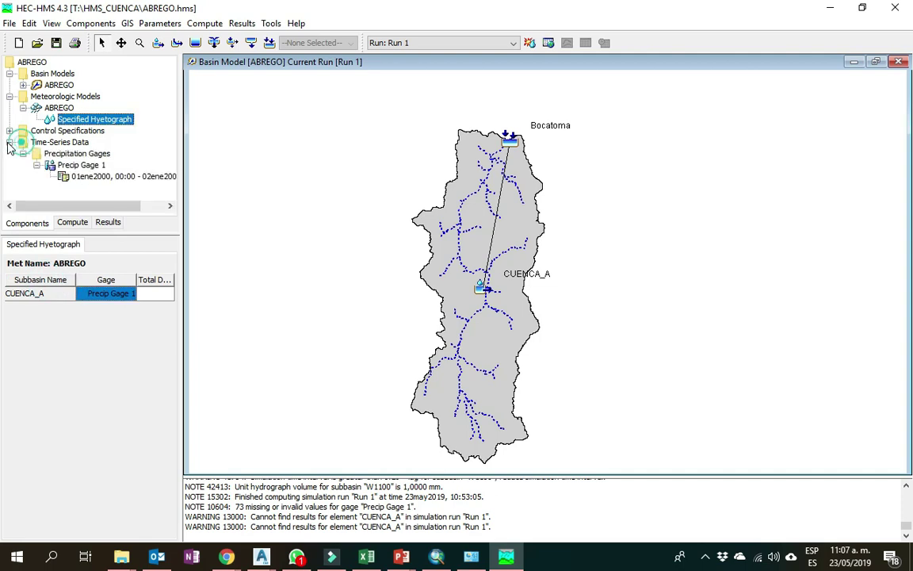
left_click(83, 167)
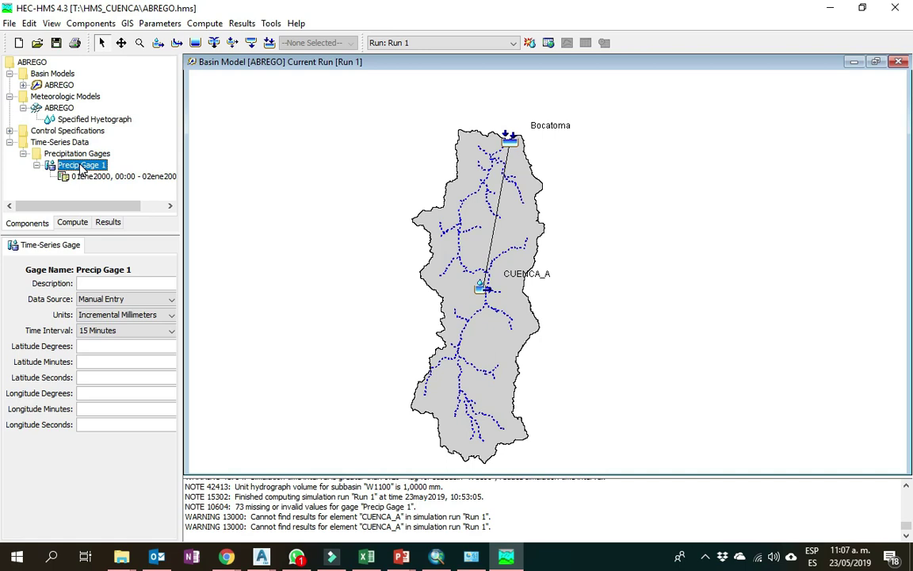
right_click(87, 168)
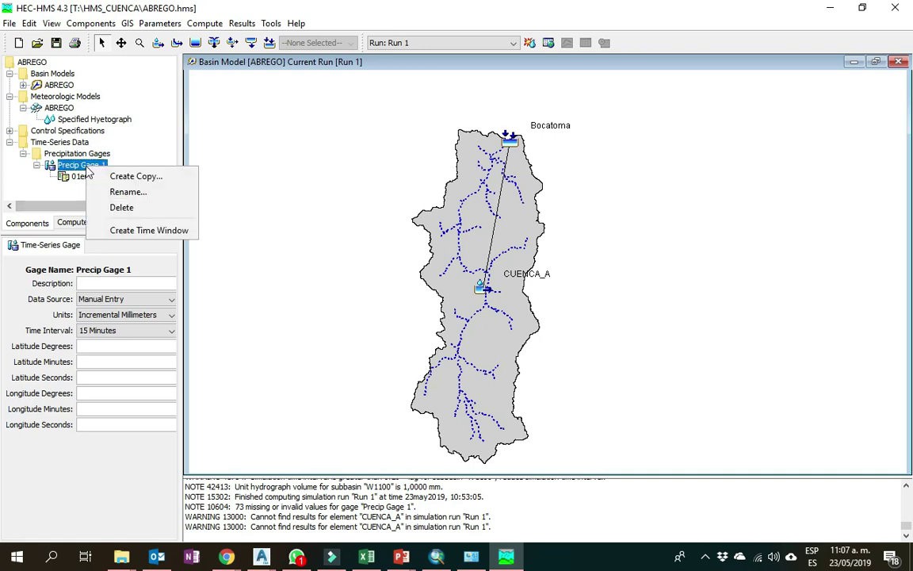
left_click(150, 193)
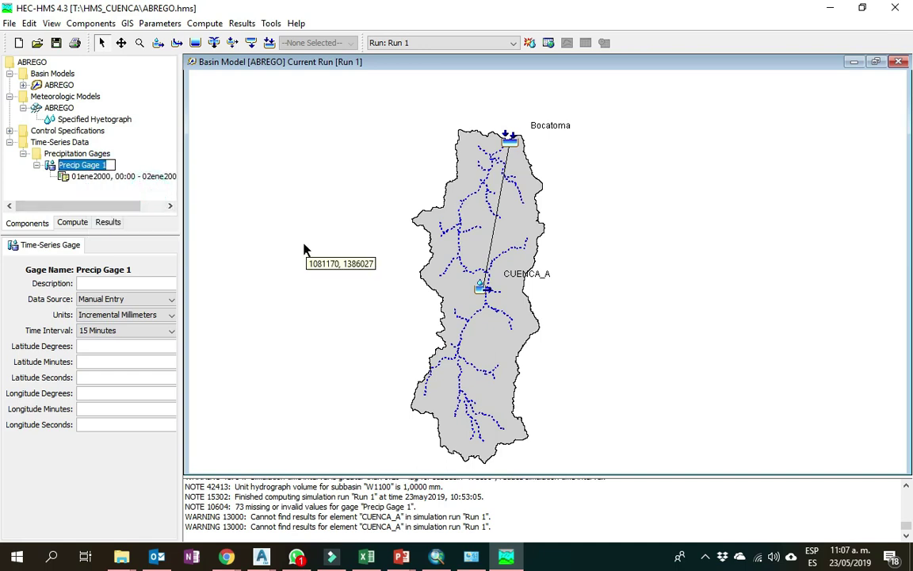
type("TR100")
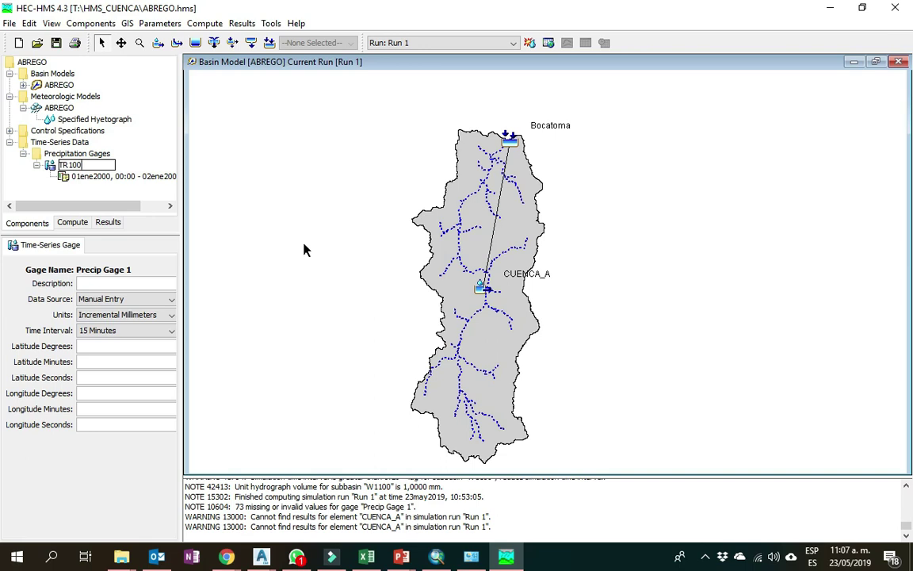
key("Return")
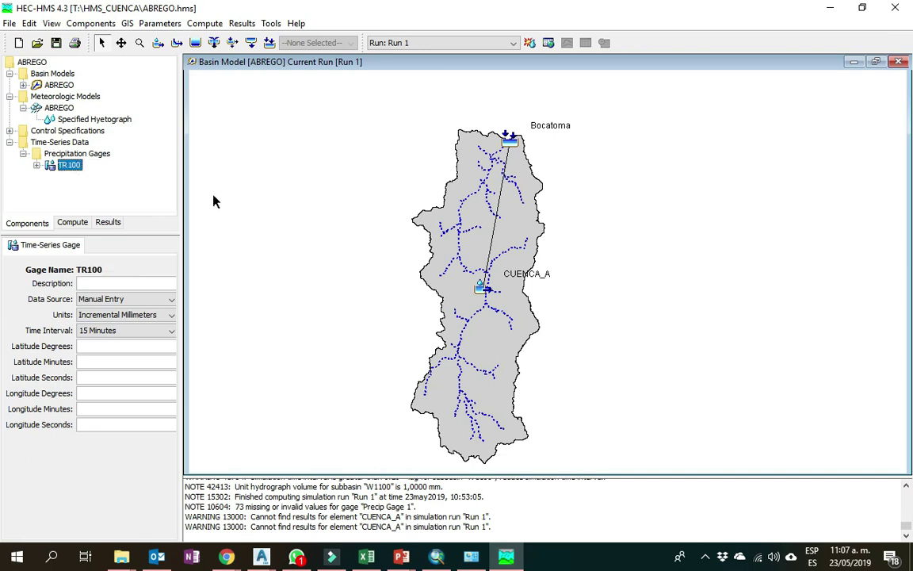
Create a new precipitation gage named TR25 in the Time-Series Data Manager.
left_click(74, 156)
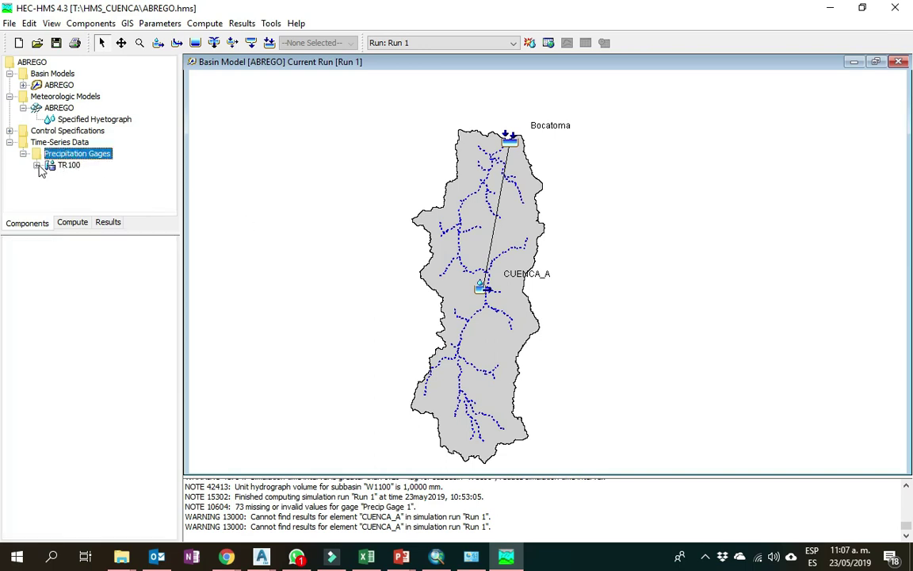
left_click(36, 164)
left_click(59, 143)
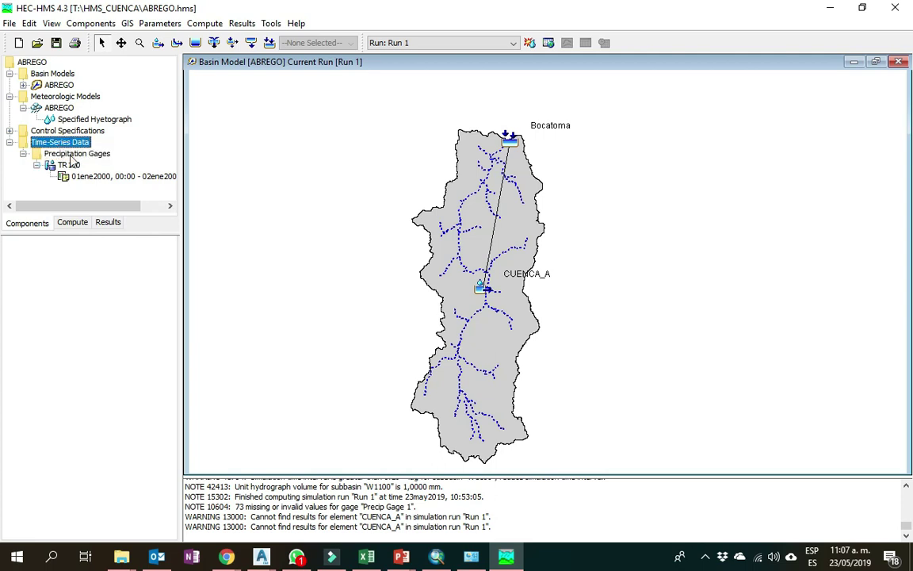
left_click(72, 155)
left_click(87, 23)
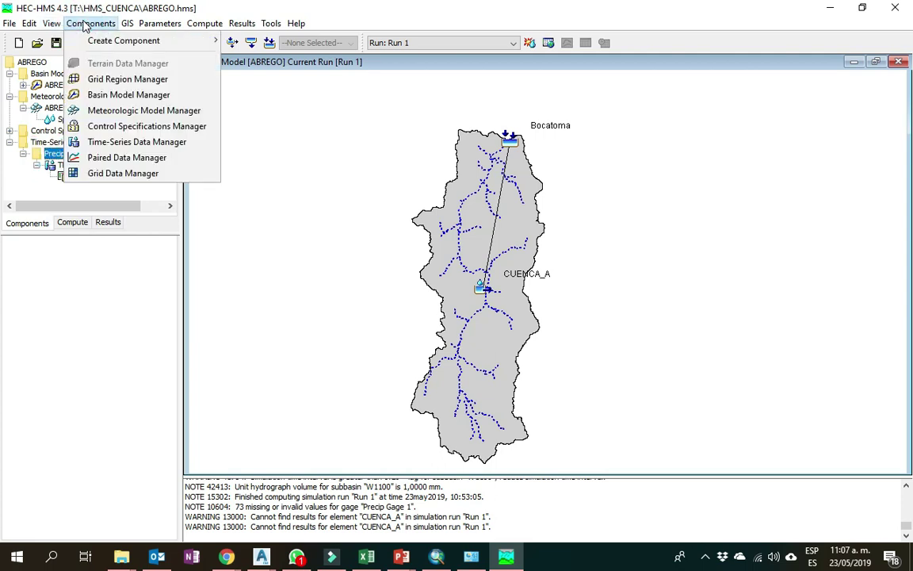
left_click(125, 149)
left_click(163, 174)
left_click_drag(206, 123, 294, 97)
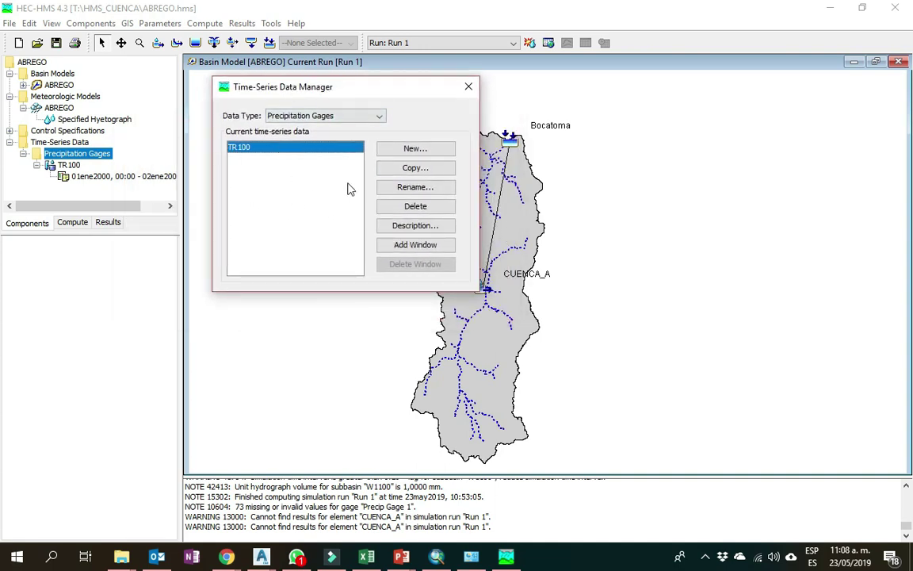
left_click(415, 149)
left_click_drag(310, 162, 262, 161)
type("TR2")
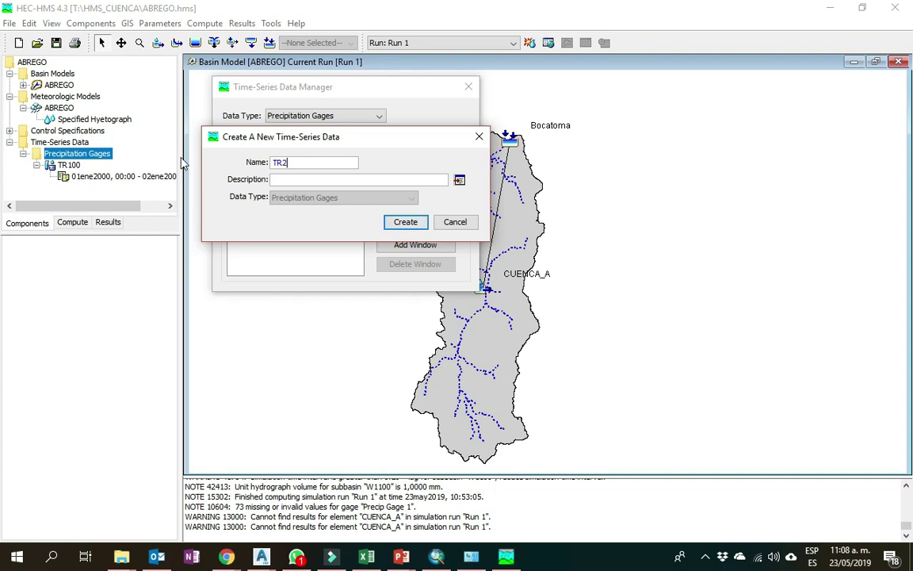
type("5")
left_click(406, 223)
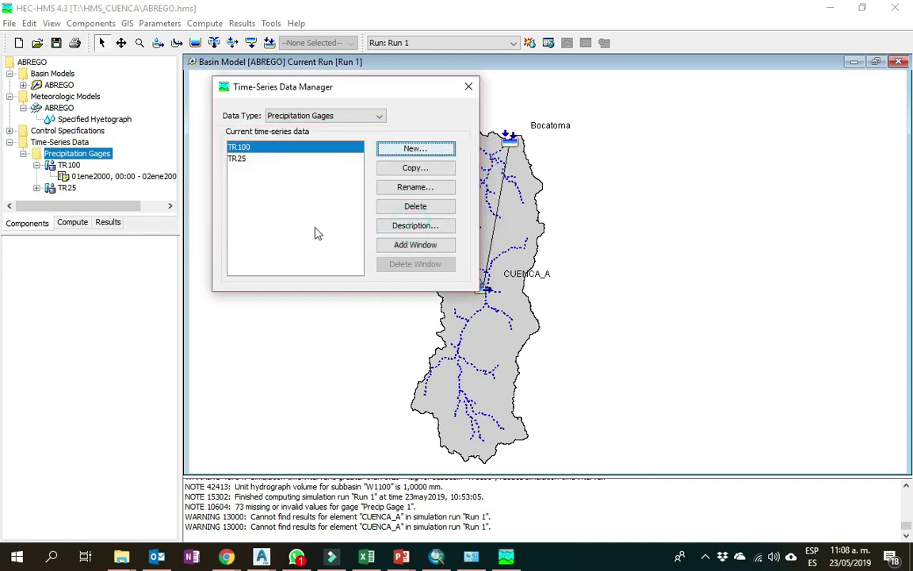
Compare the gage settings and time windows of the TR100 and TR25 precipitation gages.
left_click(32, 190)
left_click(38, 189)
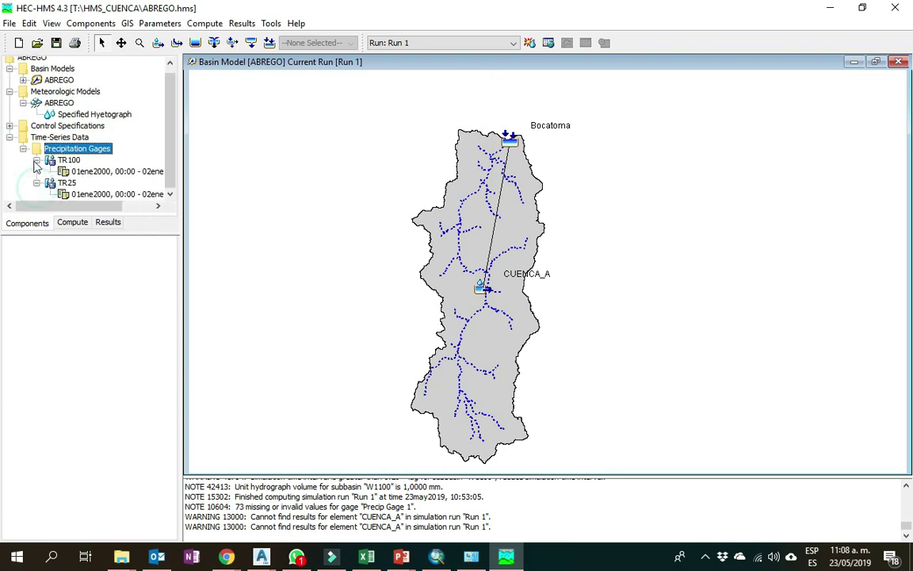
left_click(83, 171)
left_click(84, 194)
left_click(83, 171)
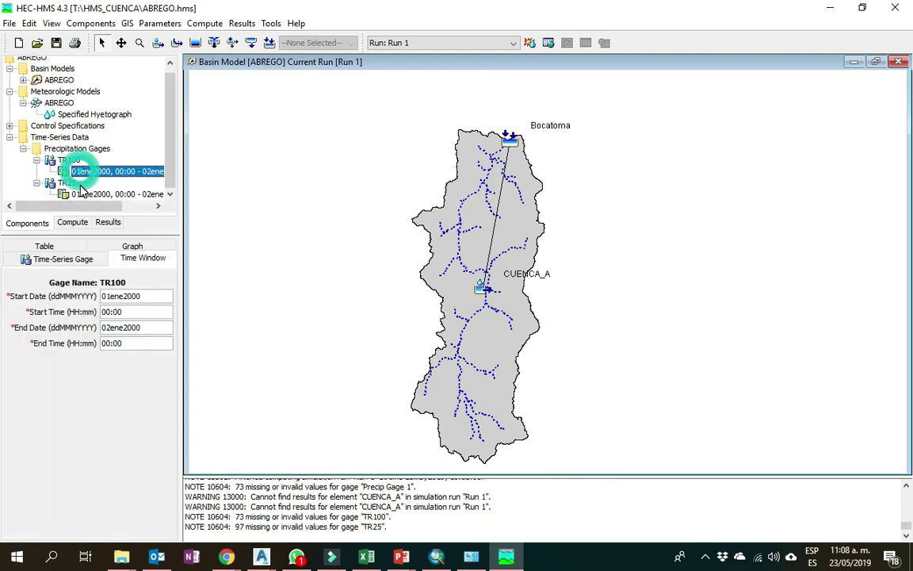
left_click(66, 183)
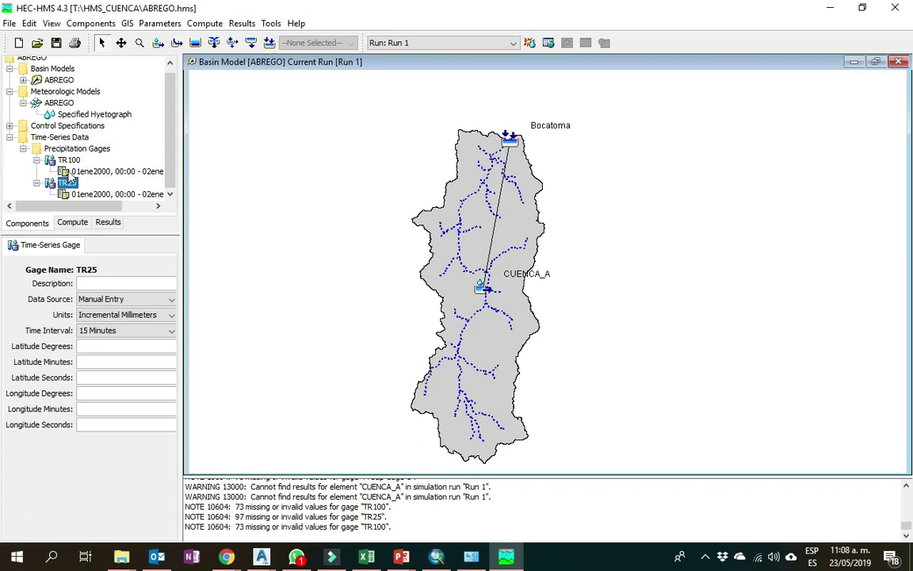
left_click(68, 160)
left_click(67, 183)
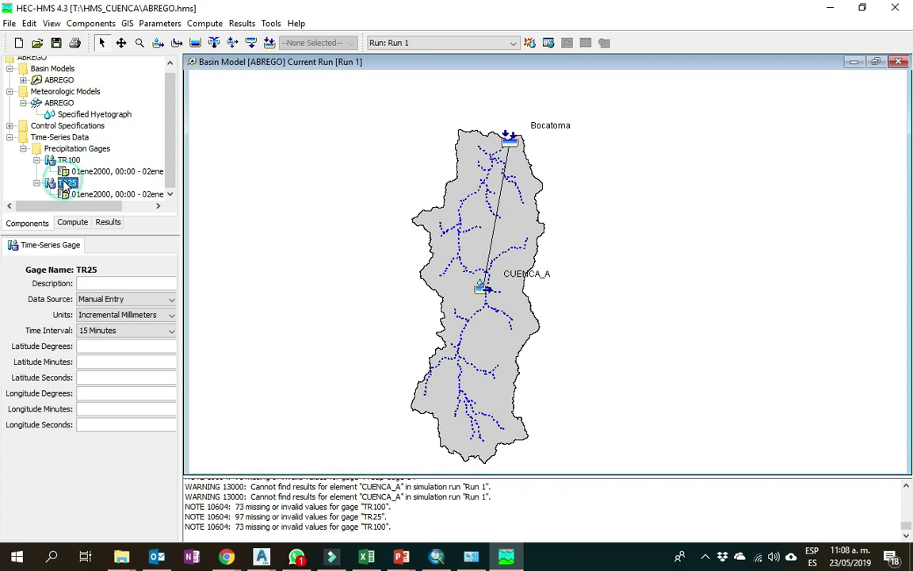
Delete the TR25 precipitation gage from the time-series data.
right_click(67, 183)
left_click(94, 218)
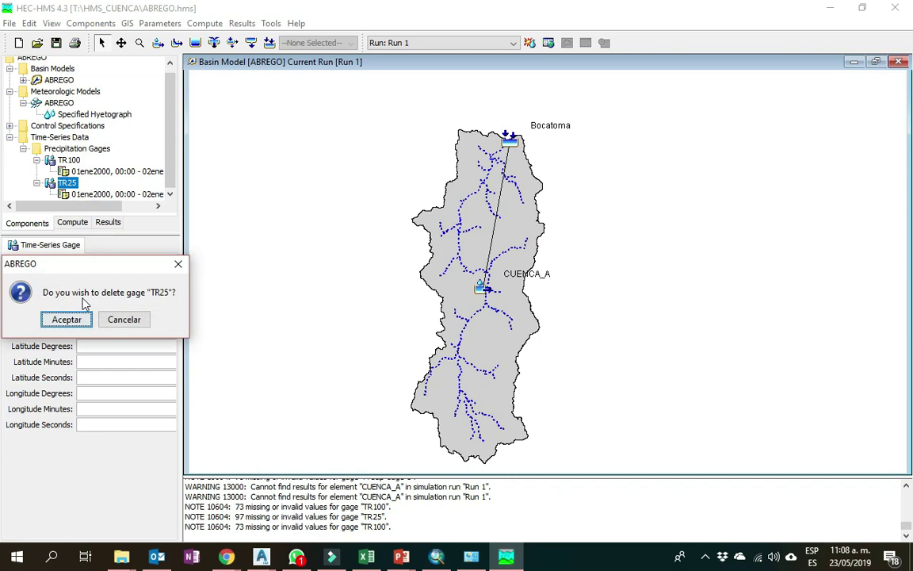
left_click(66, 319)
Assign the TR100 gage to CUENCA_A in the ABREGO model's specified hyetograph.
left_click(68, 177)
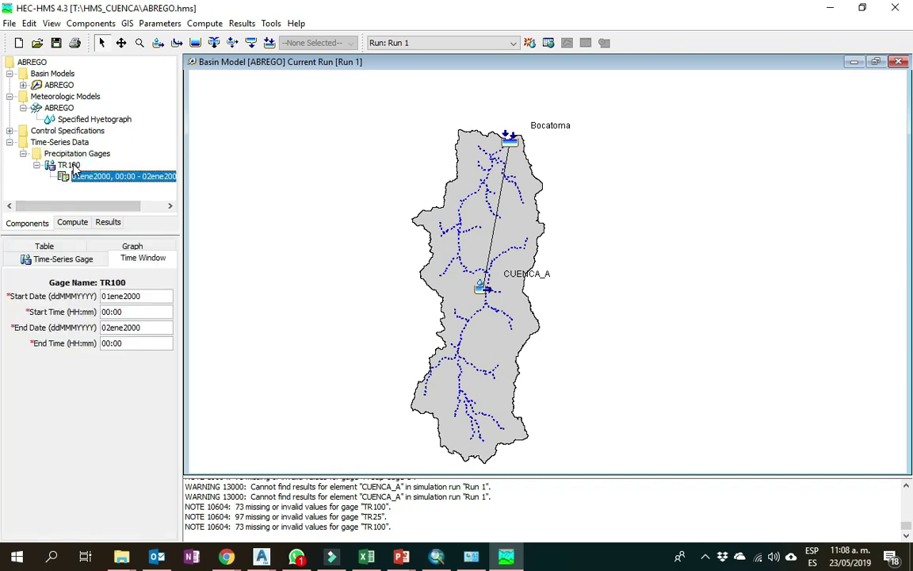
left_click(69, 165)
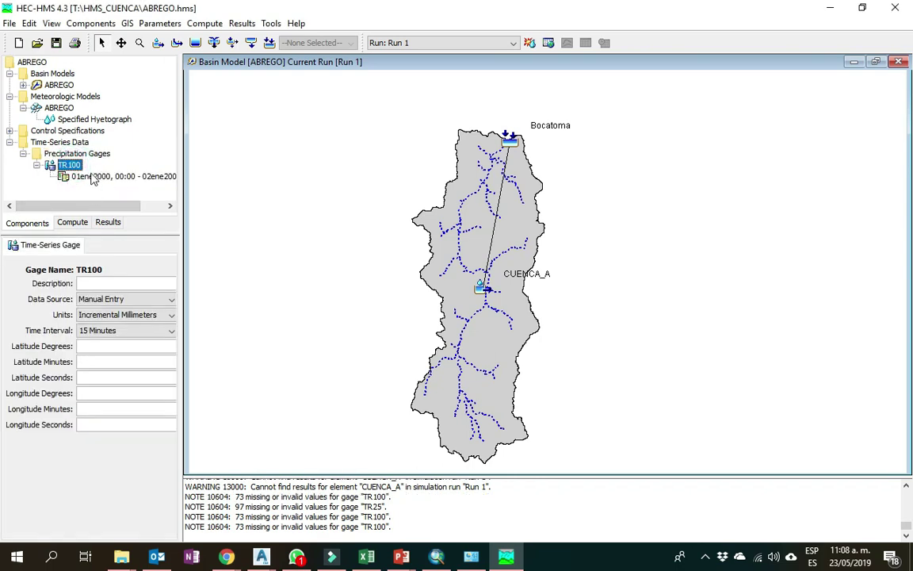
left_click(94, 119)
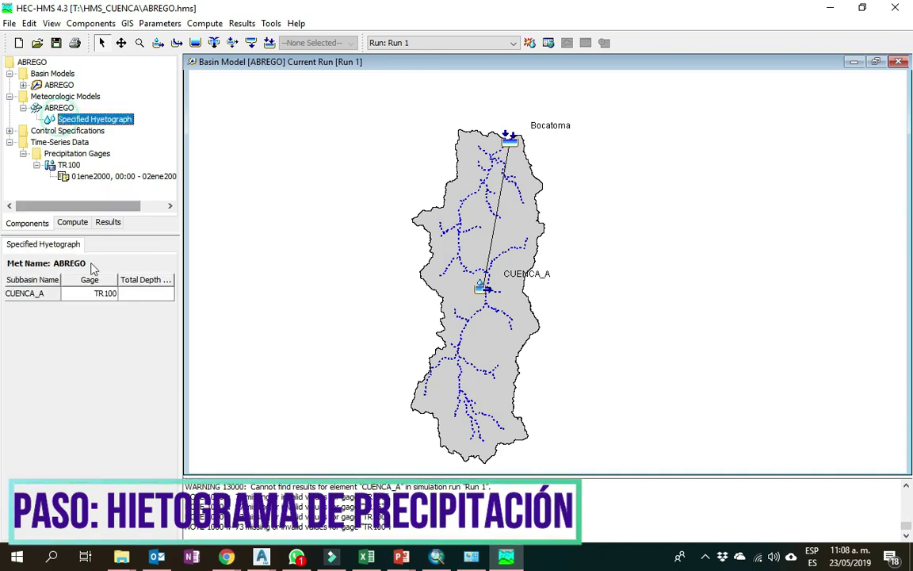
left_click(92, 293)
left_click(86, 315)
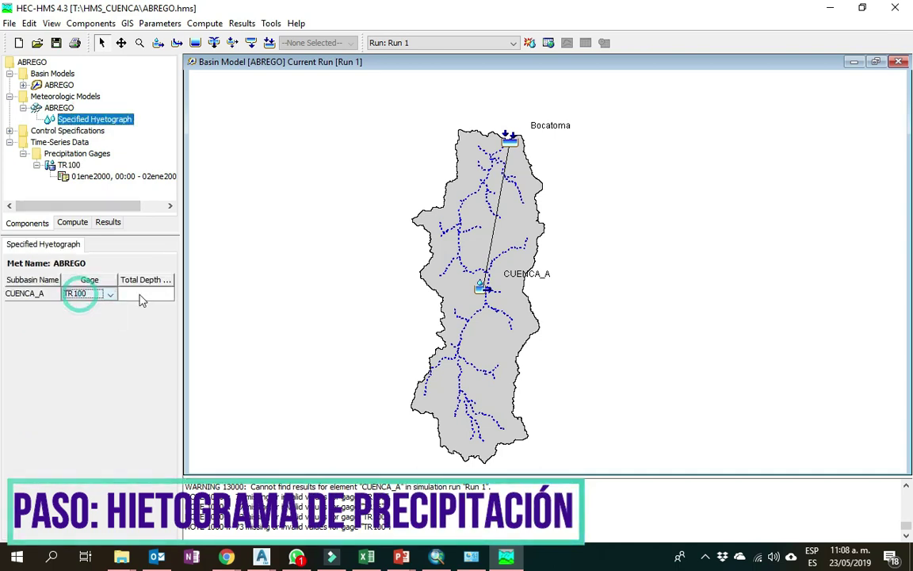
left_click(141, 296)
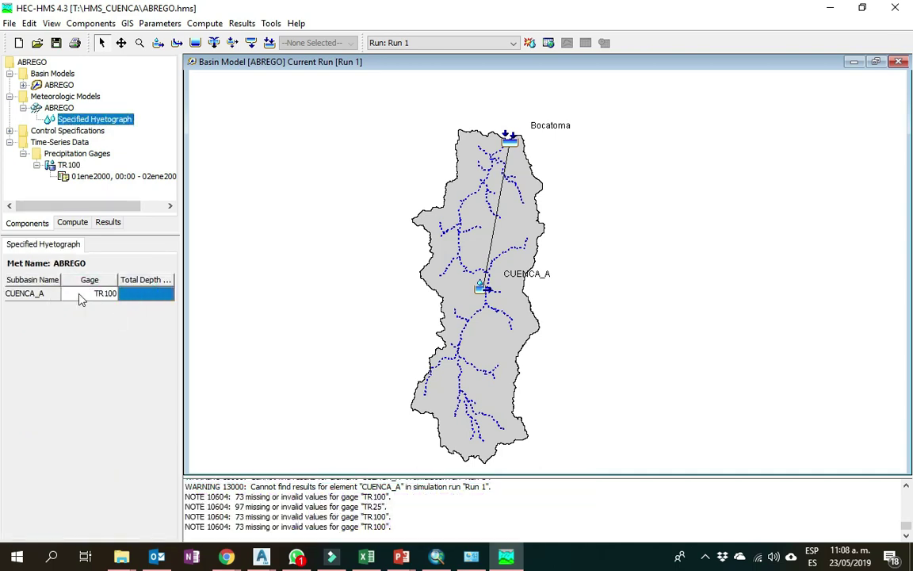
Review the start and end dates and times in the TR100 gage's time window.
left_click(92, 180)
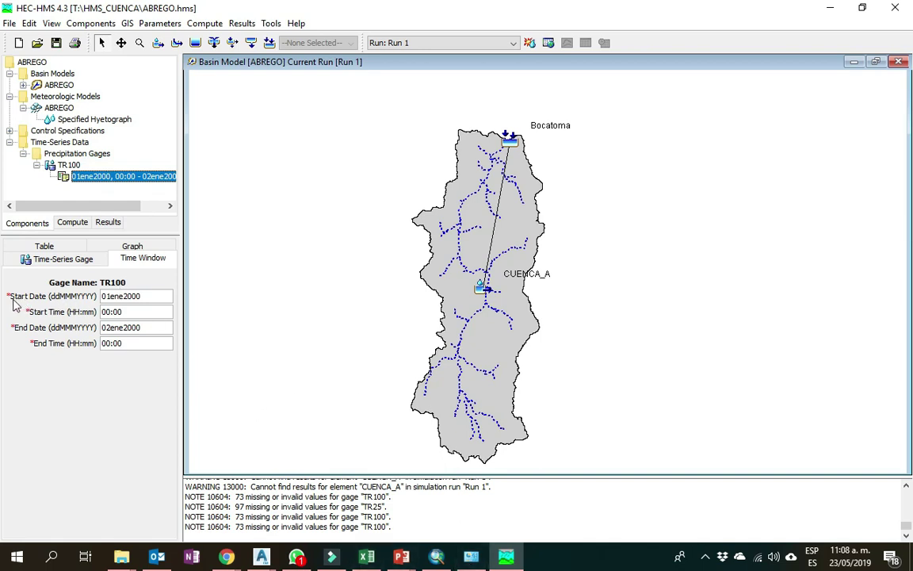
left_click_drag(152, 295, 87, 313)
left_click_drag(154, 331, 76, 339)
Switch to the Distribución_Temporal_Lluvia workbook in Excel and examine the accumulated and incremental total precipitation columns for Tr=100 años.
left_click(364, 556)
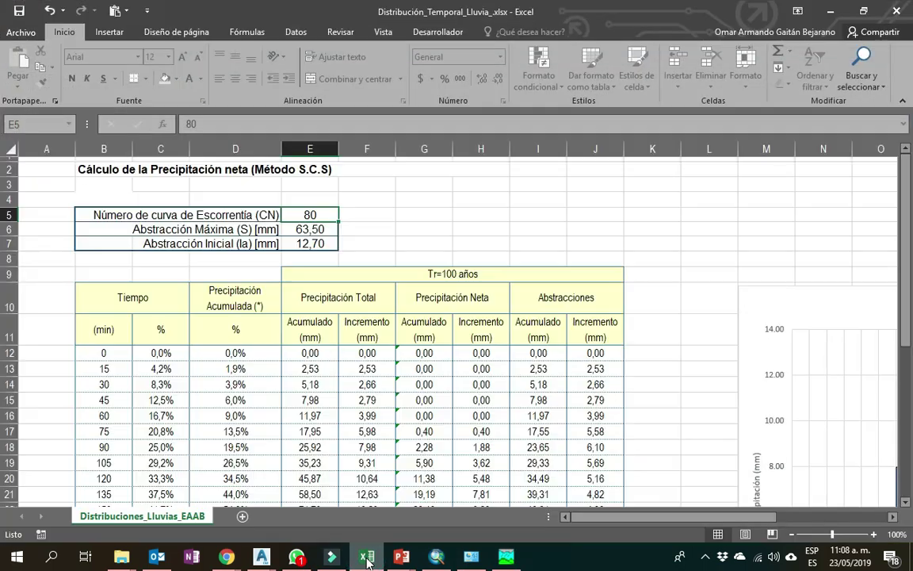
left_click(236, 396)
scroll(308, 376, "down", 2)
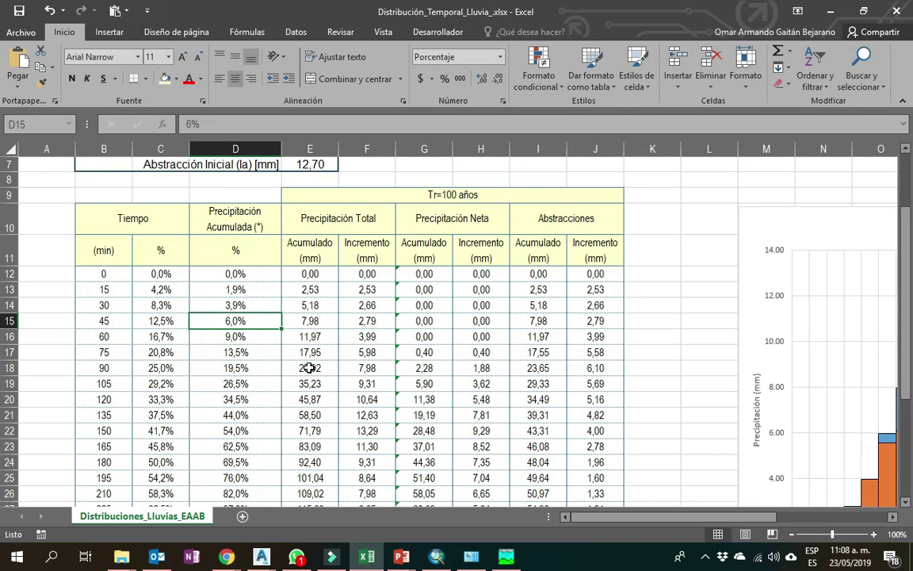
left_click_drag(318, 220, 315, 383)
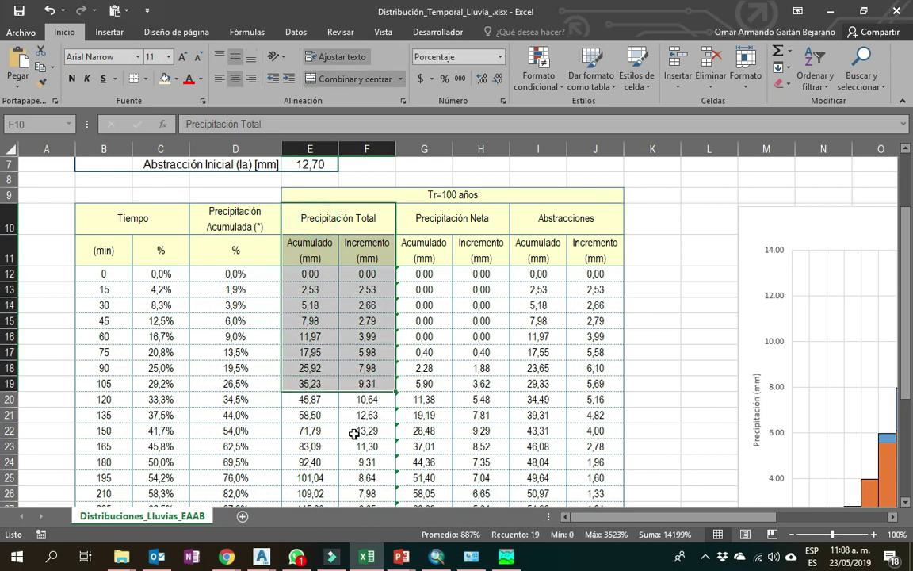
scroll(354, 436, "down", 5)
left_click(367, 388, "shift")
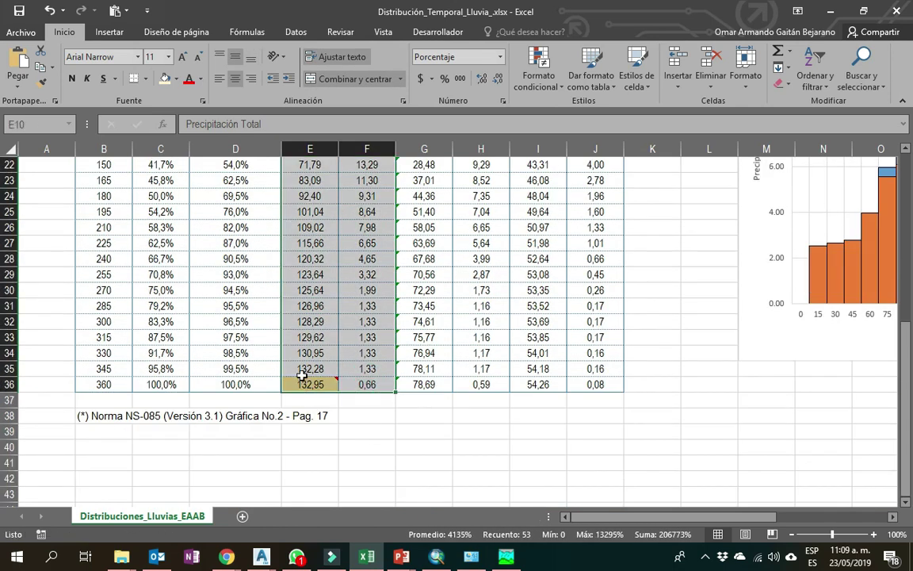
mouse_move(301, 383)
scroll(327, 332, "up", 7)
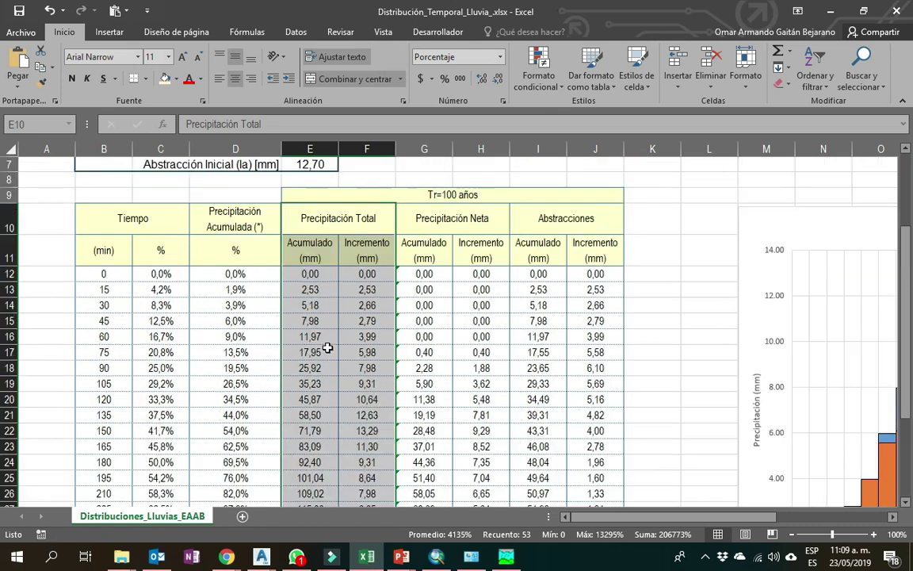
left_click(354, 271)
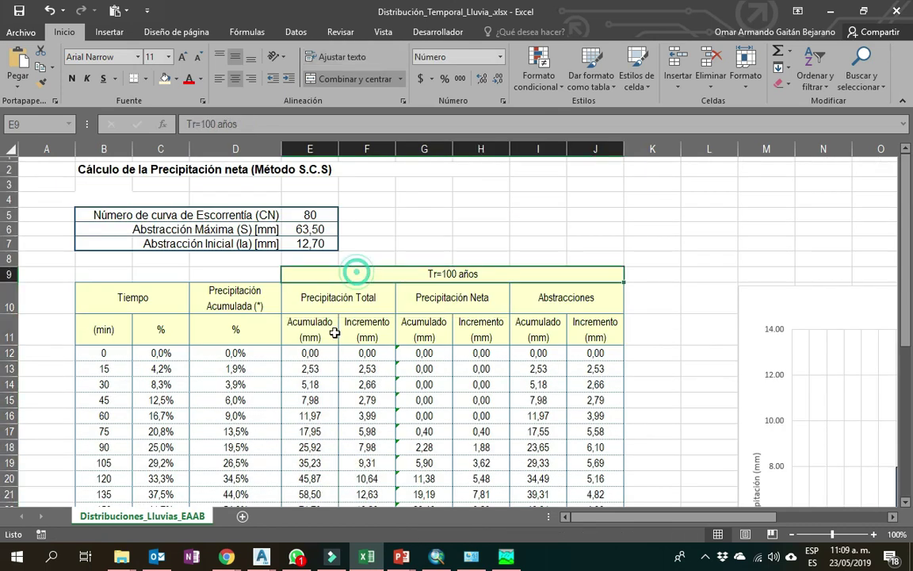
Examine the accumulated and incremental Precipitación Total values for Tr=100 años from 0 to 360 minutes.
left_click(319, 300)
scroll(319, 300, "down", 6)
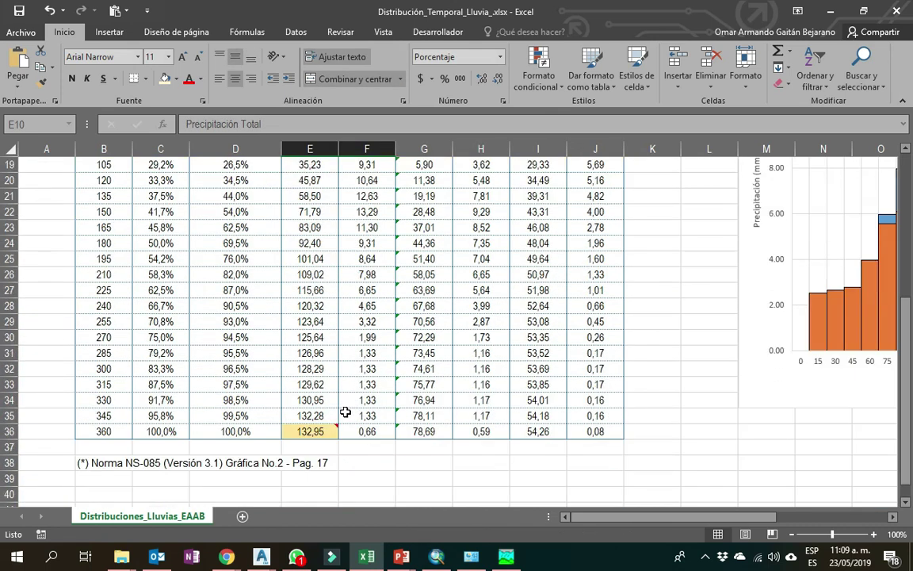
left_click(358, 426, "shift")
scroll(285, 387, "up", 3)
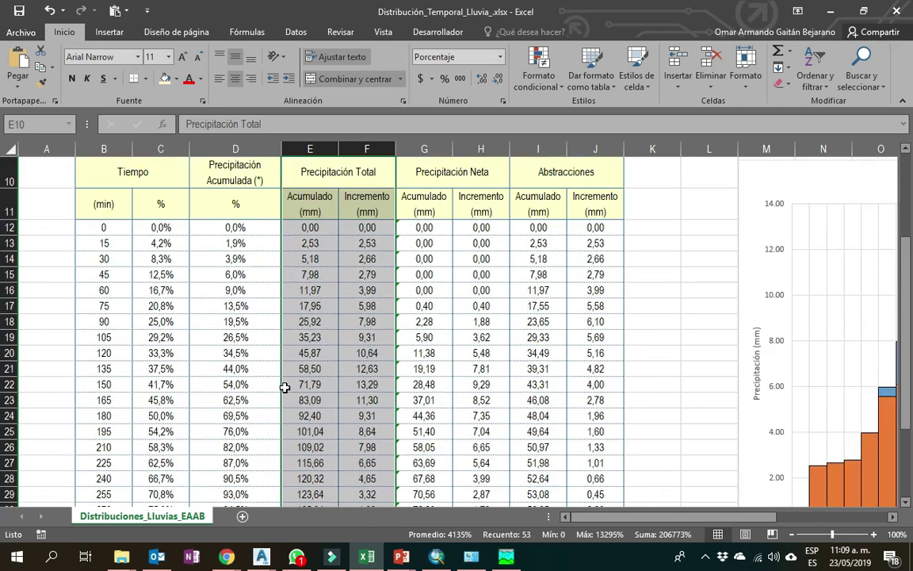
scroll(315, 369, "up", 1)
left_click(367, 274)
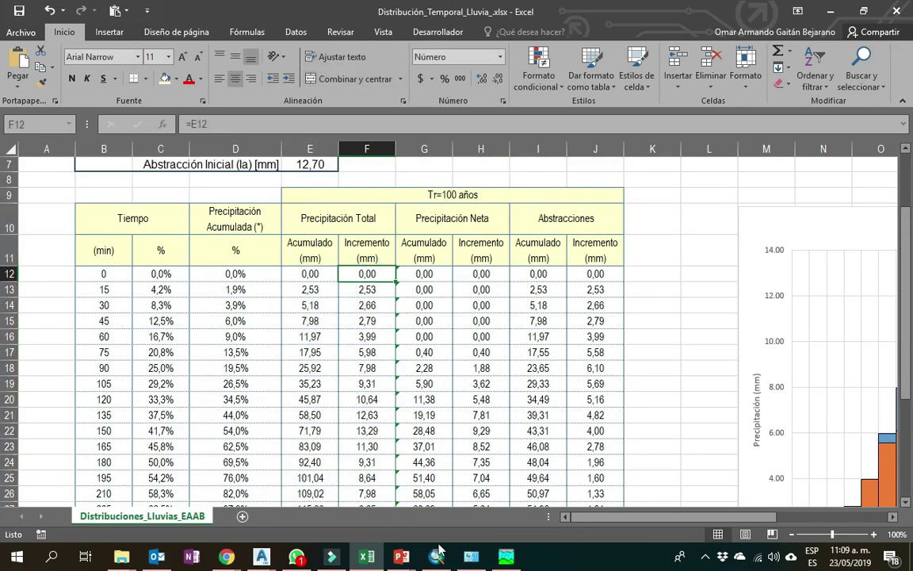
Switch to HEC-HMS and enter PRECIPITACION 100 AÑOS as the TR100 gage's description.
mouse_move(505, 556)
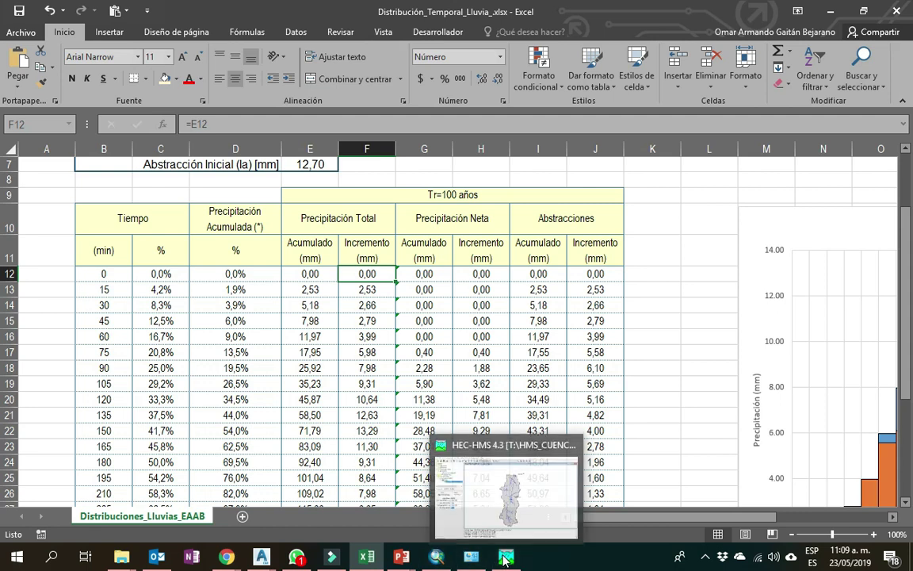
left_click(504, 504)
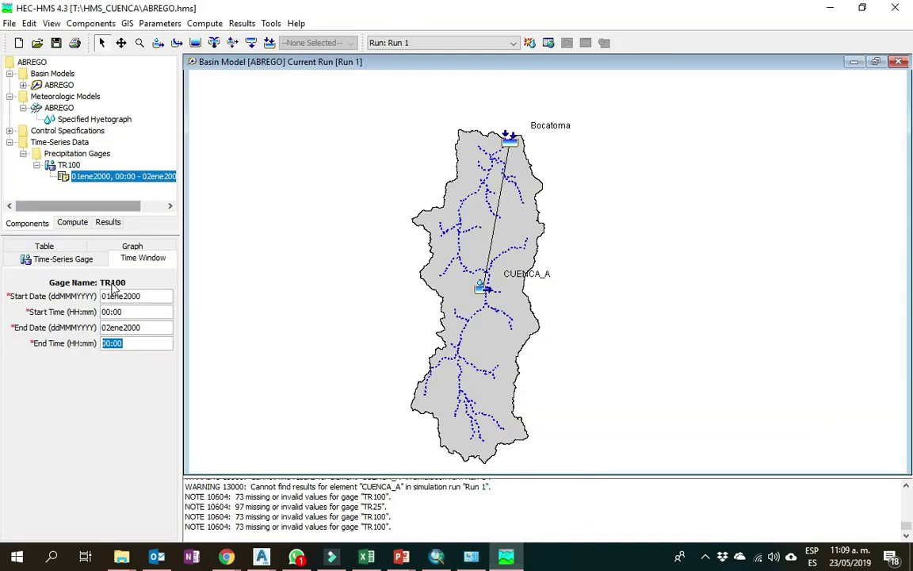
left_click(65, 153)
left_click(84, 177)
left_click(63, 258)
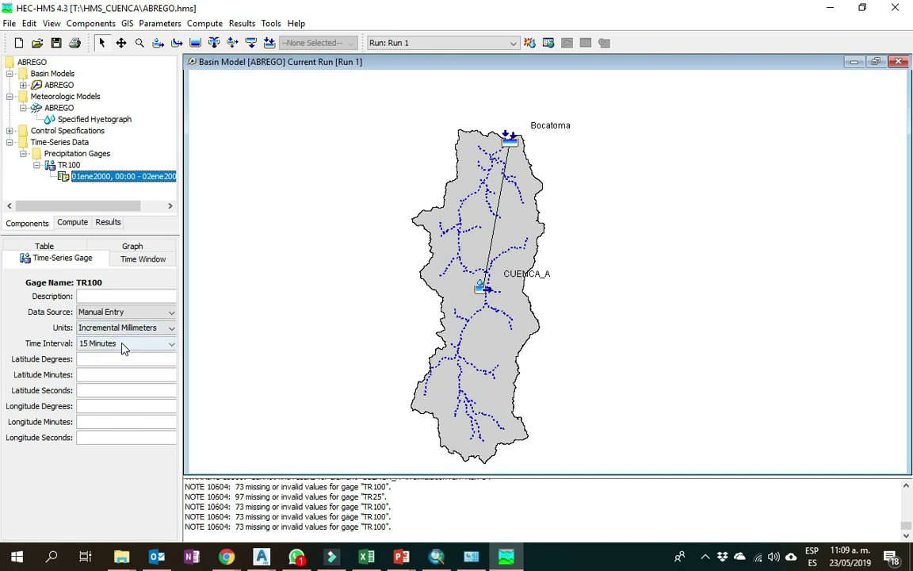
left_click(110, 293)
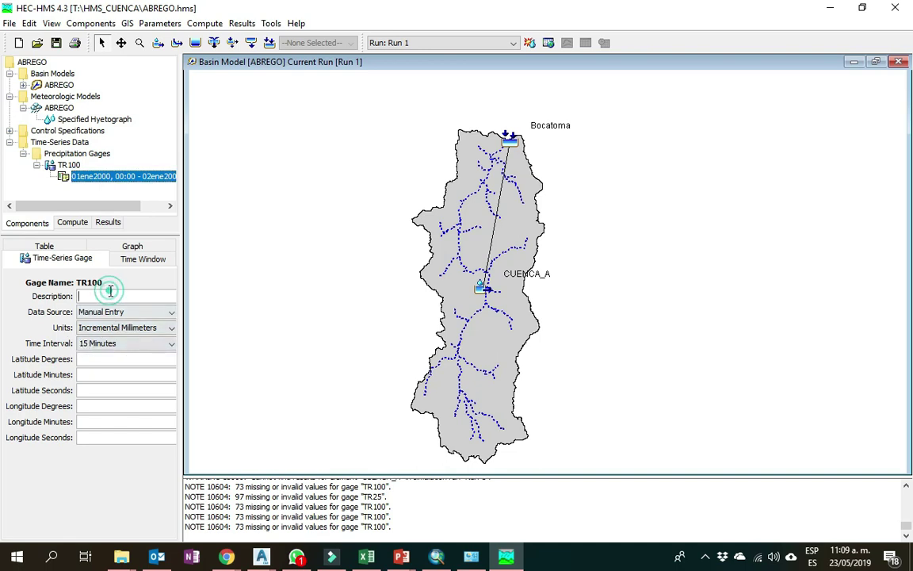
type("PRECIPITACION 100 AÑOS")
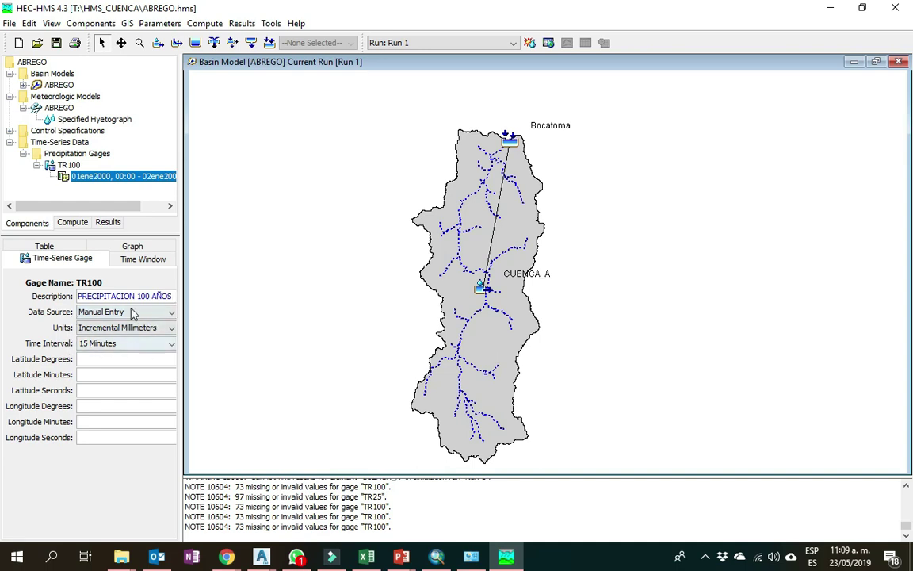
Keep Manual Entry as the TR100 gage's data source and commit the gage settings.
left_click(115, 313)
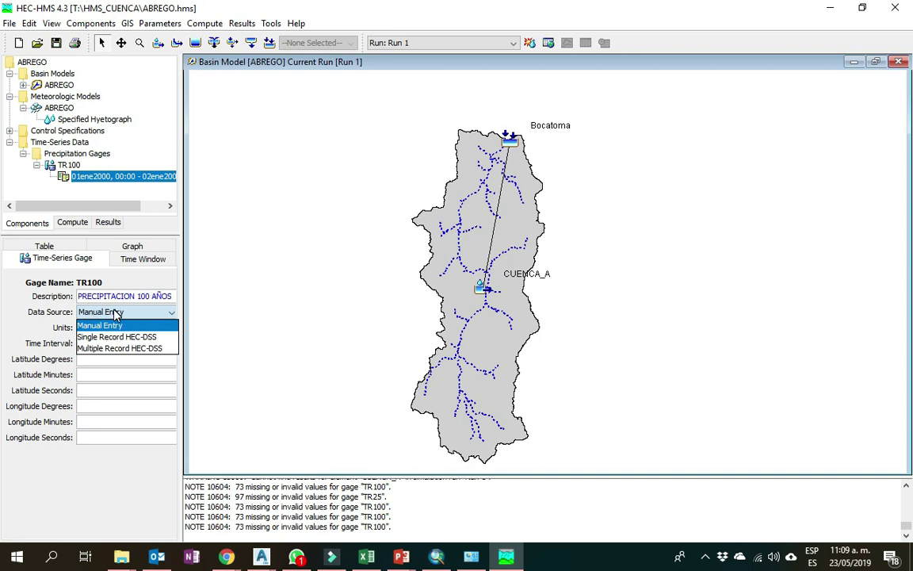
left_click(109, 325)
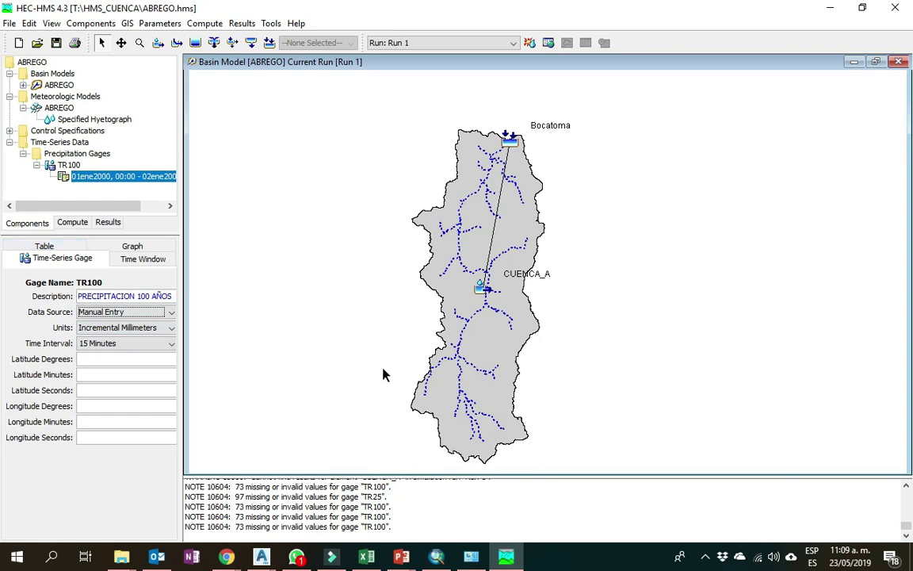
left_click(620, 489)
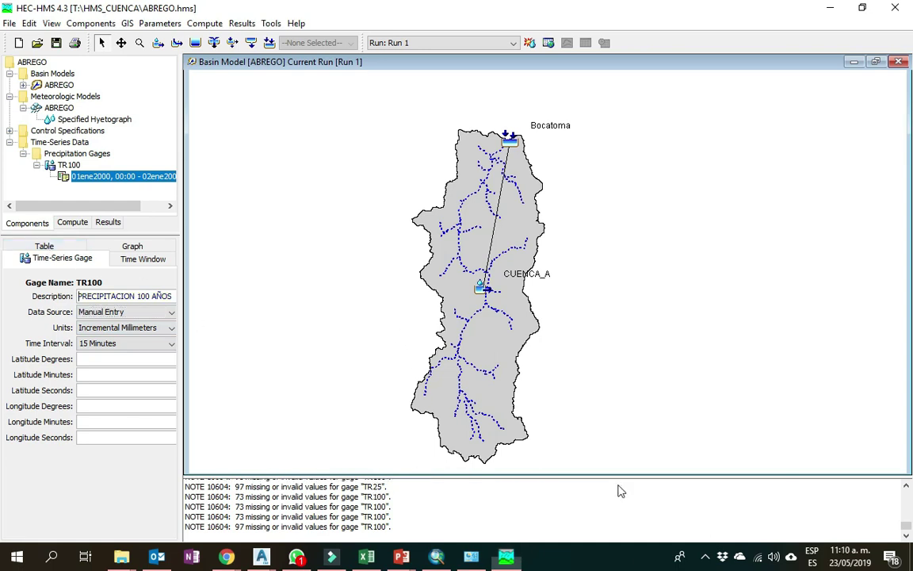
Open the TR100 gage's precipitation table and compare its starting time rows with row 12 of the Excel rainfall table.
left_click(65, 248)
left_click(111, 309)
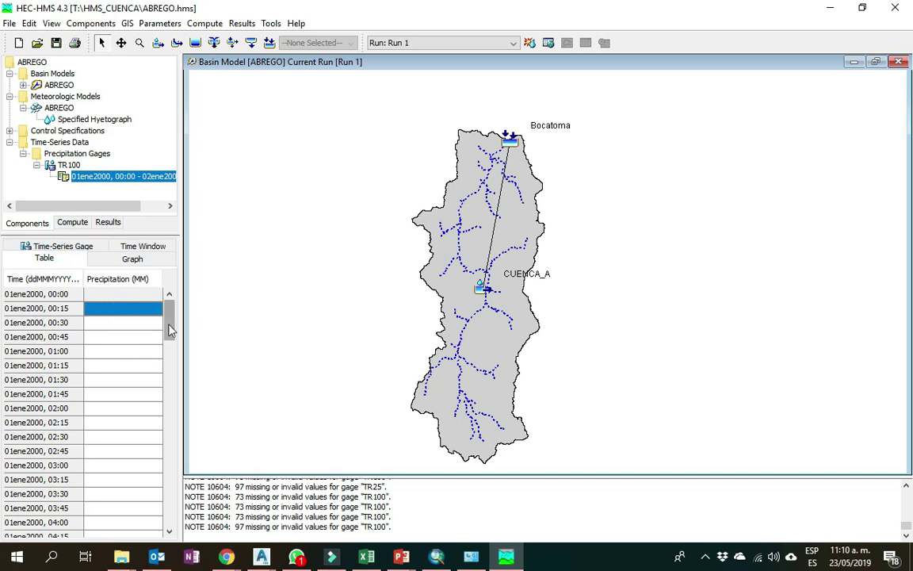
left_click_drag(169, 321, 176, 273)
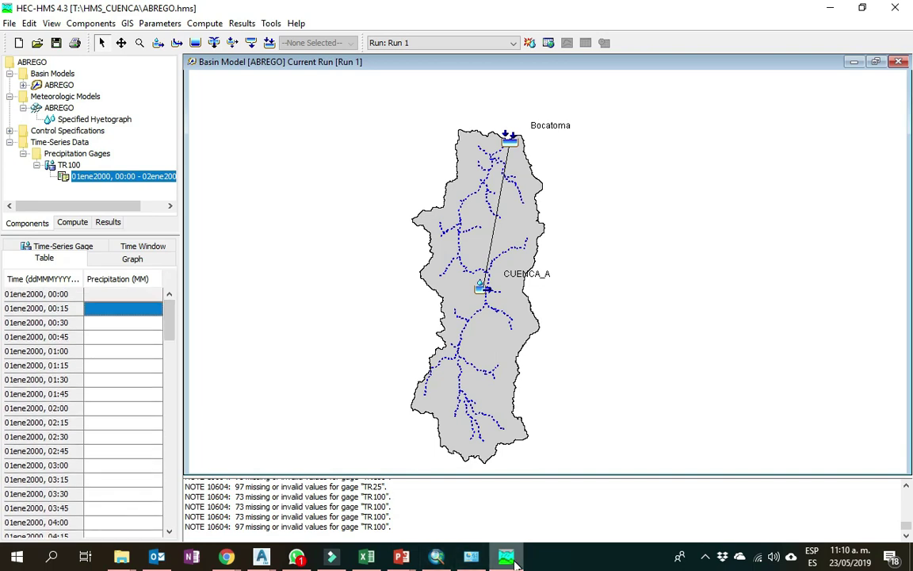
left_click(378, 563)
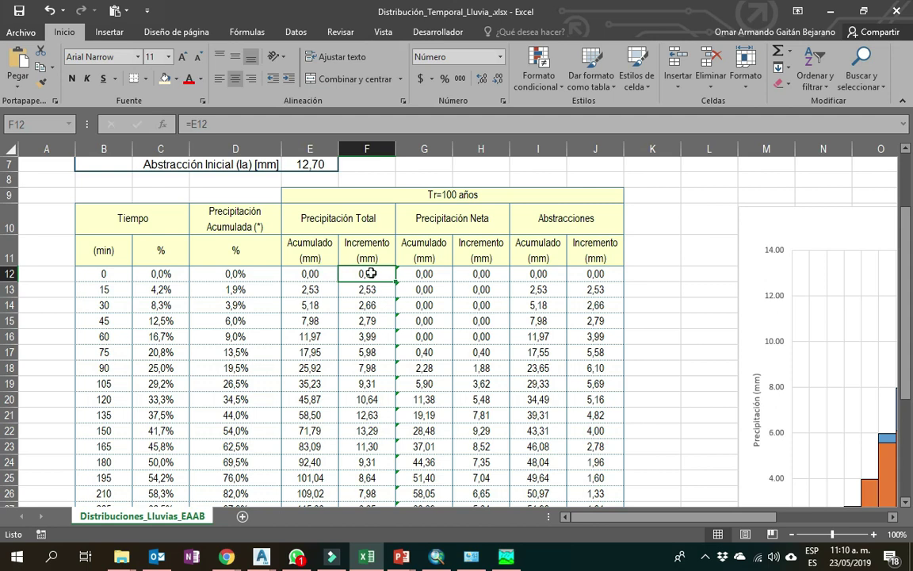
left_click_drag(102, 280, 367, 271)
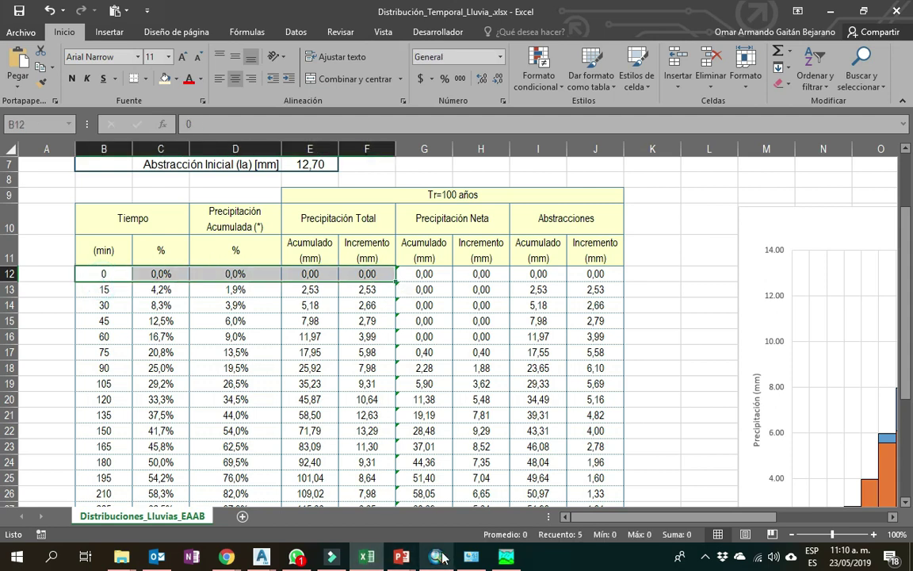
left_click(468, 495)
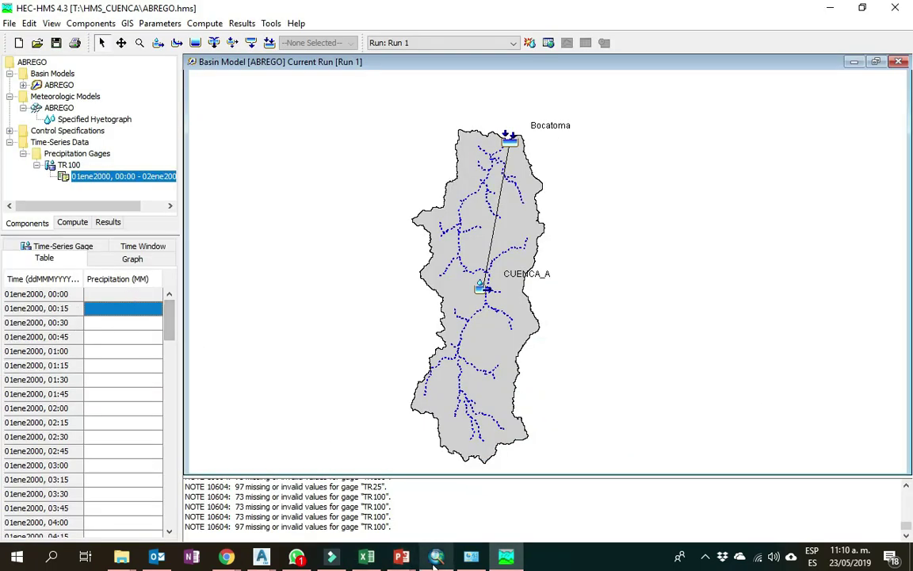
Switch to Excel and review the Precipitación Total increments in F13:F36 against their times in minutes.
left_click(376, 552)
left_click_drag(349, 292, 369, 434)
scroll(359, 341, "down", 4)
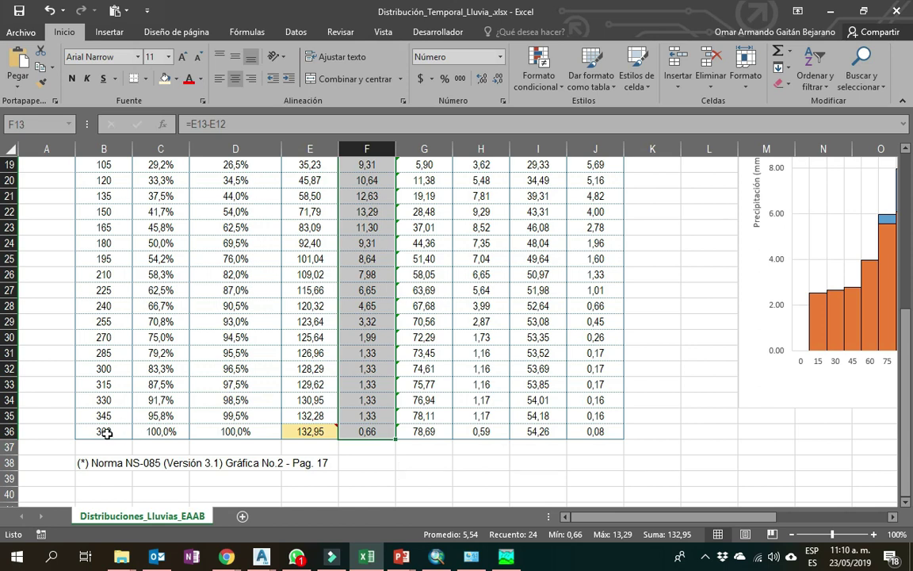
scroll(137, 438, "down", 2)
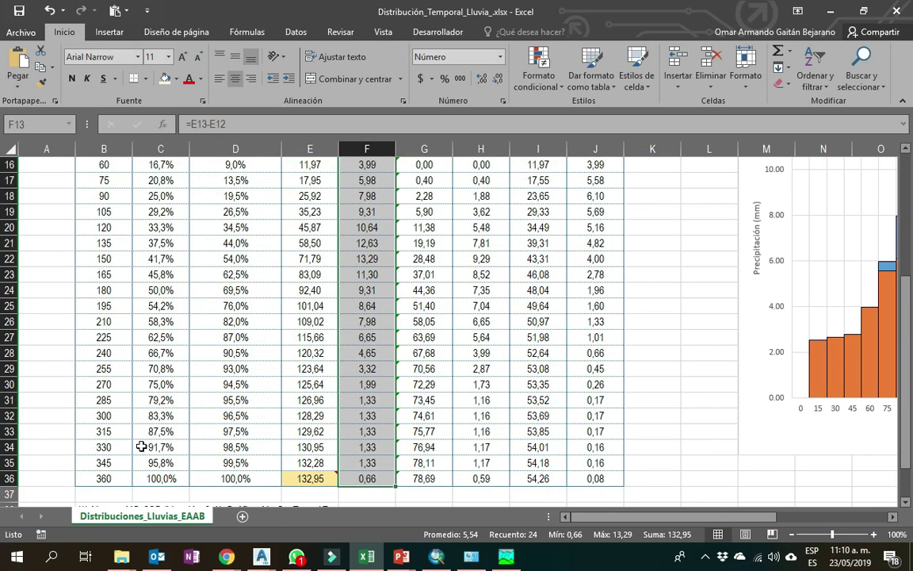
scroll(113, 392, "up", 4)
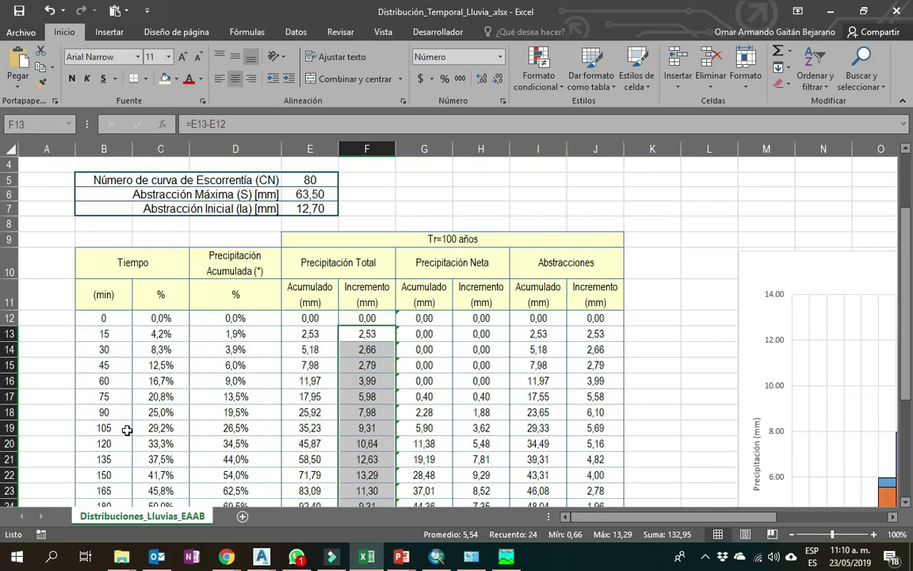
left_click(102, 318)
left_click(102, 333)
Add an hr column heading in A11 and enter the minutes-to-hours formula =B12/60 in A12.
left_click(49, 292)
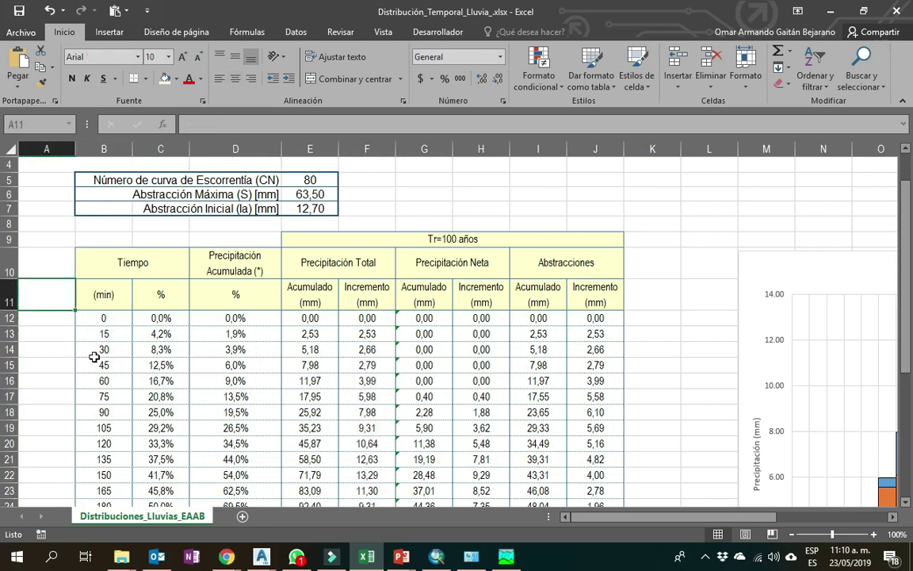
type("HR")
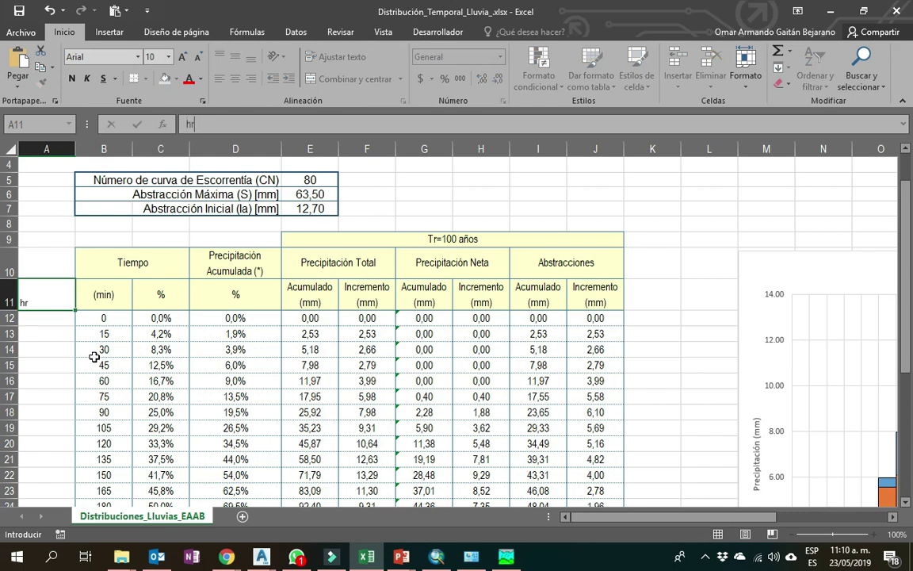
key("Return")
type("=")
key("Right")
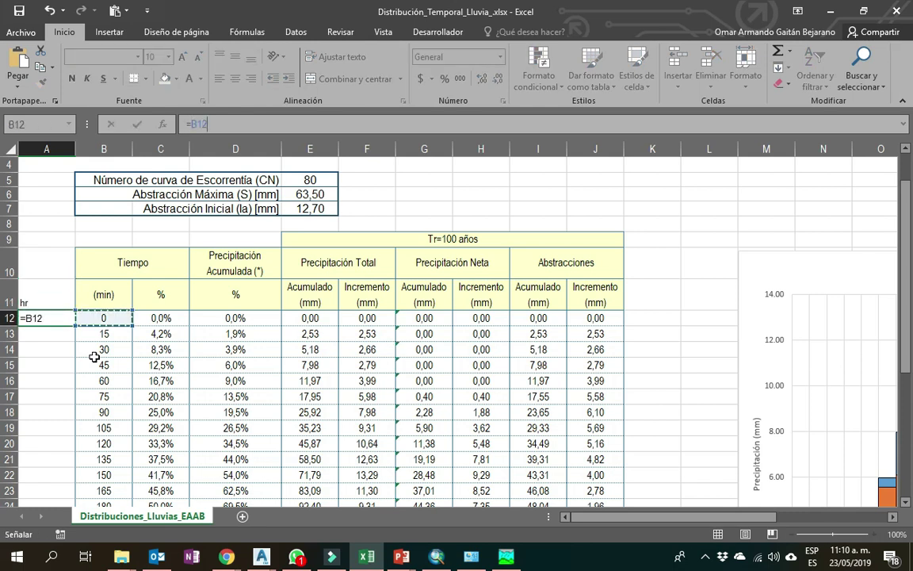
type("/")
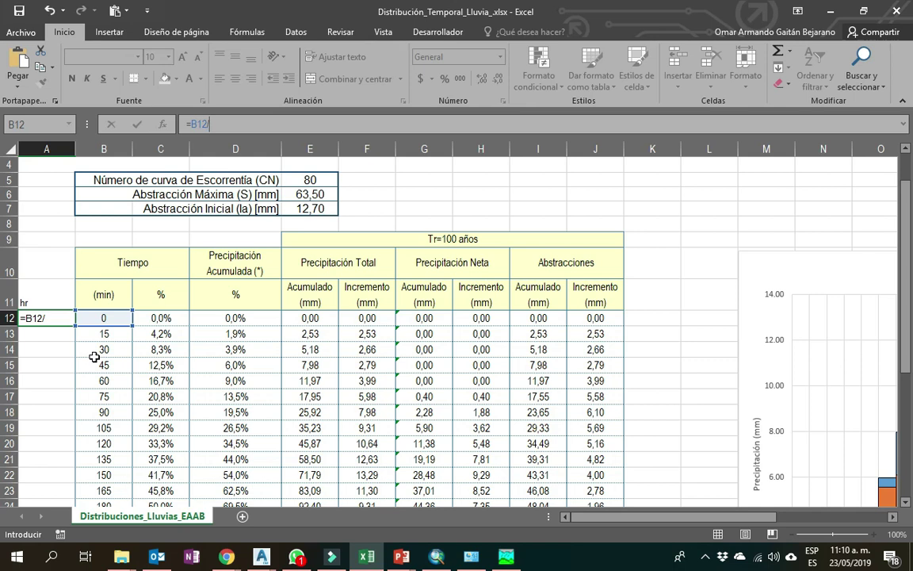
type("60")
key("Return")
key("Up")
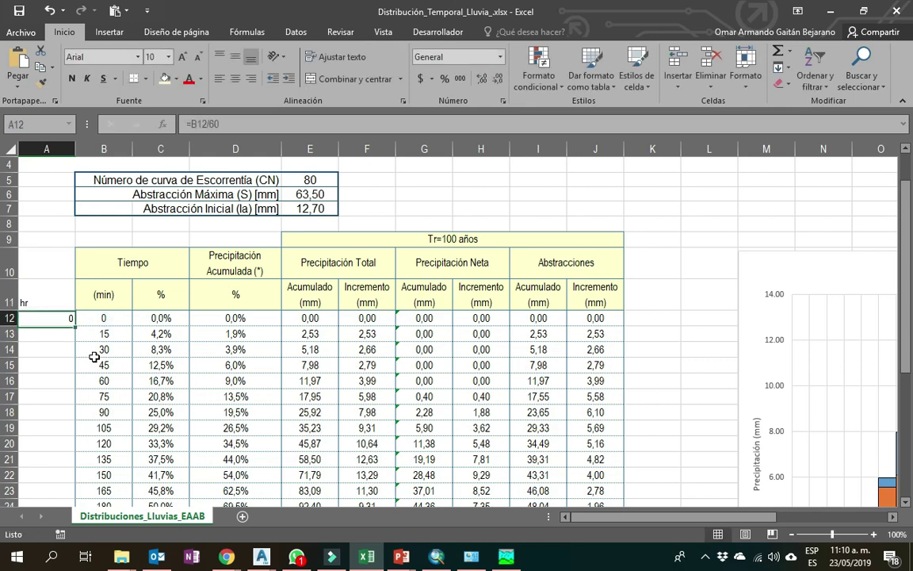
Copy the hour conversion formula from A12 down to A36.
key("ctrl+c")
scroll(85, 450, "down", 6)
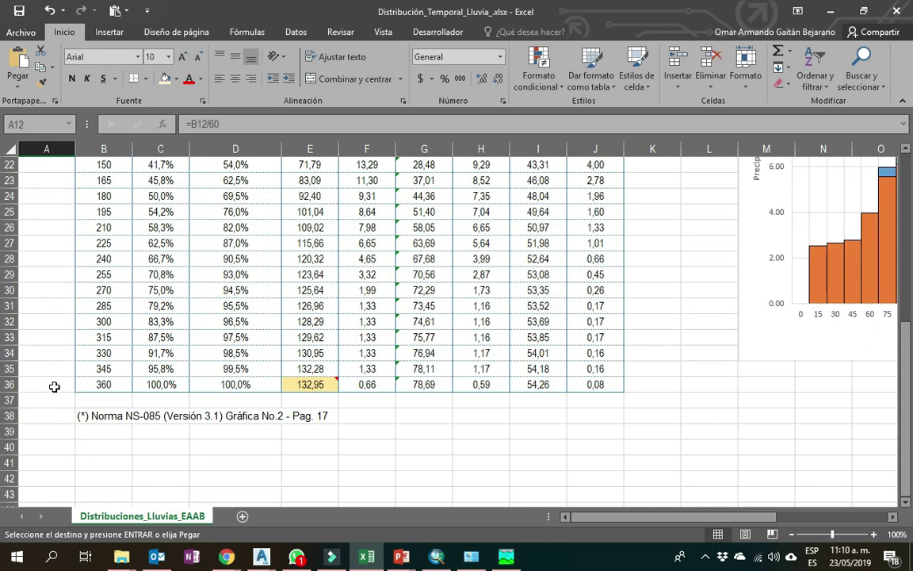
left_click(51, 385, "shift")
key("Return")
scroll(55, 383, "up", 6)
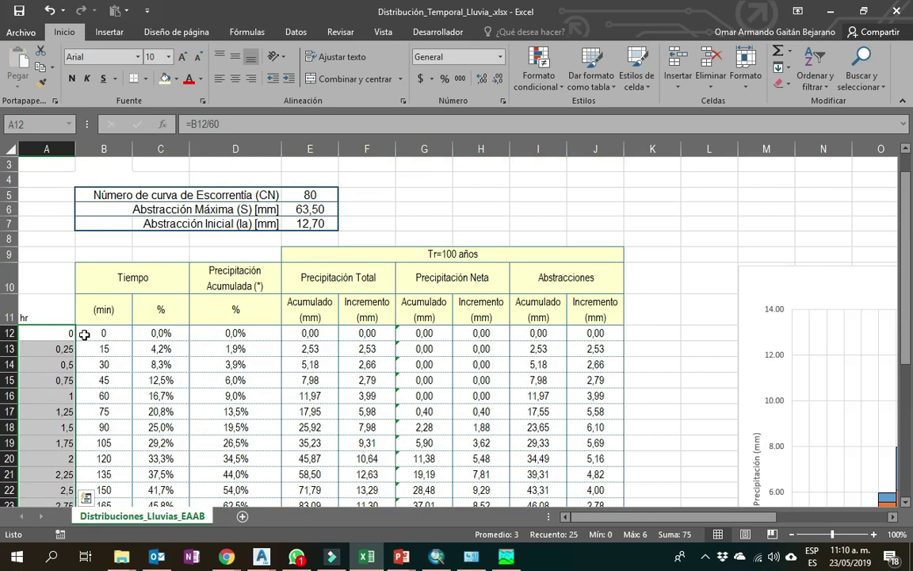
Copy the formatting of the minutes column B11:B36 onto the hr column A11:A36.
left_click(83, 305)
scroll(115, 490, "down", 5)
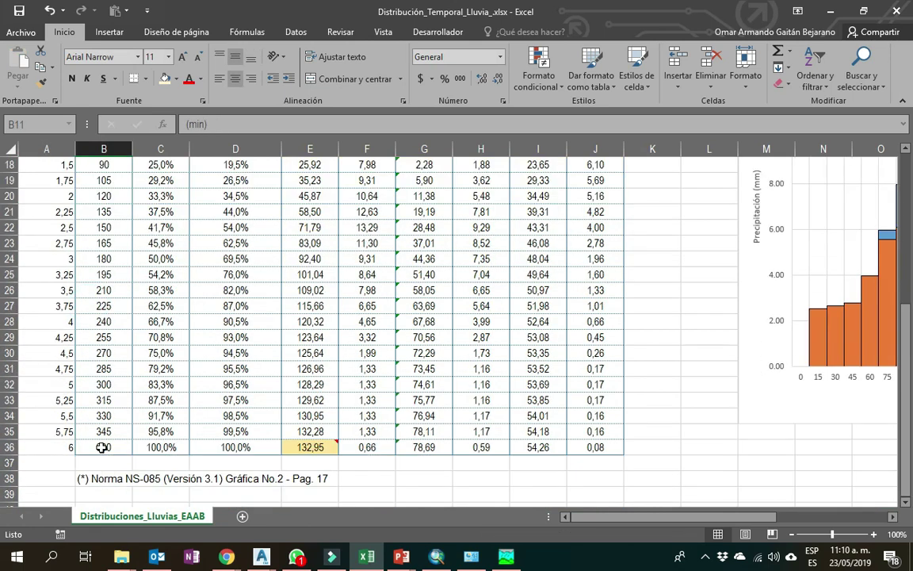
left_click(104, 447, "shift")
left_click(42, 83)
scroll(89, 220, "up", 1)
scroll(79, 226, "up", 3)
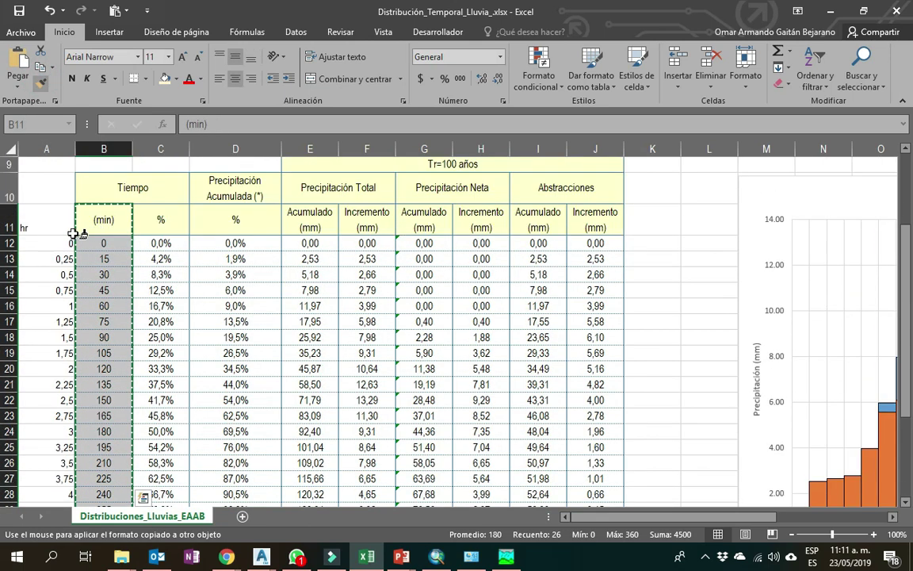
left_click(46, 212)
scroll(126, 322, "down", 4)
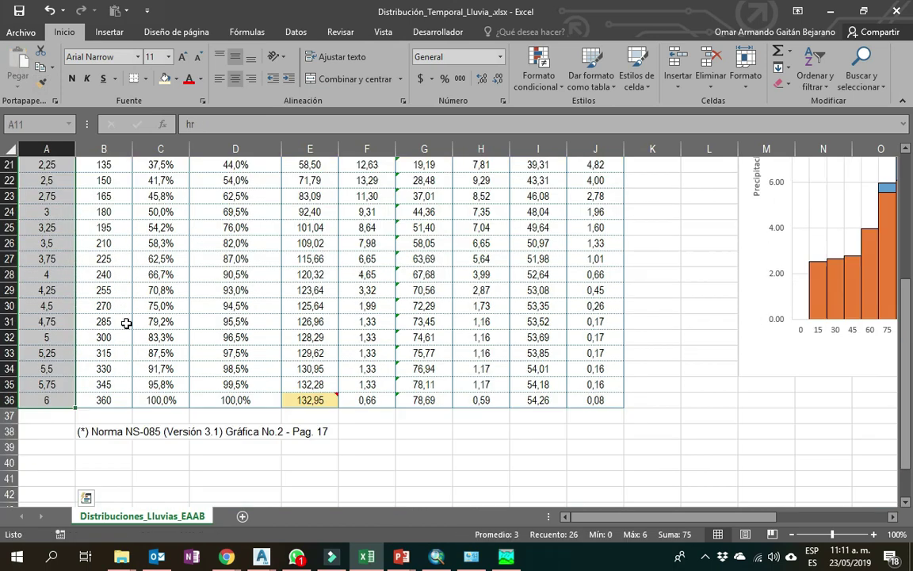
left_click(238, 352)
scroll(301, 298, "up", 4)
scroll(346, 280, "up", 1)
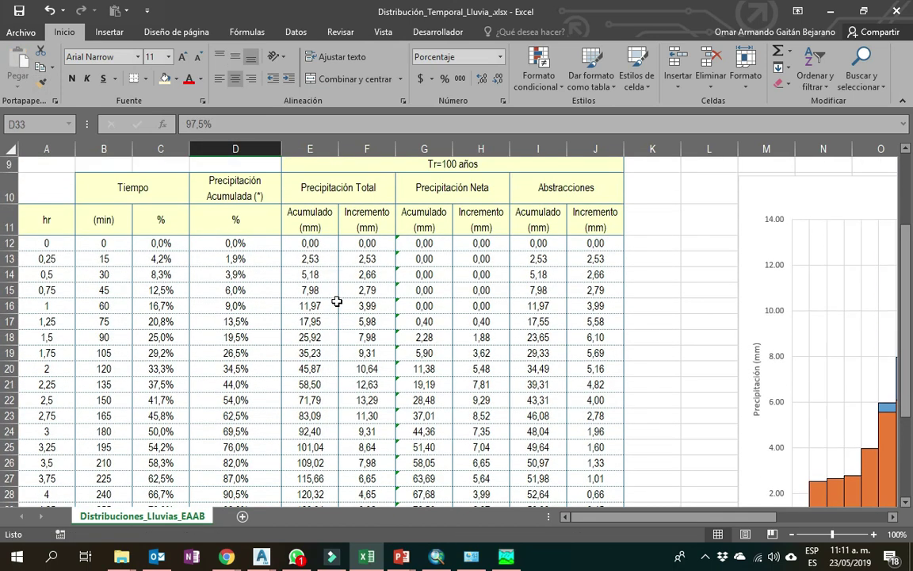
Inspect the first Precipitación Total increments for Tr=100 años, starting from F12.
left_click(352, 249)
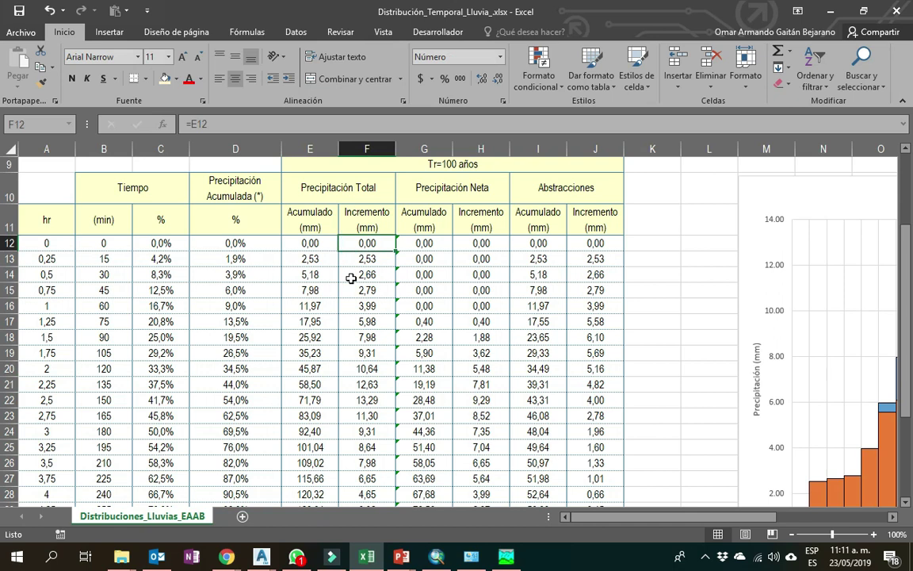
scroll(333, 226, "up", 3)
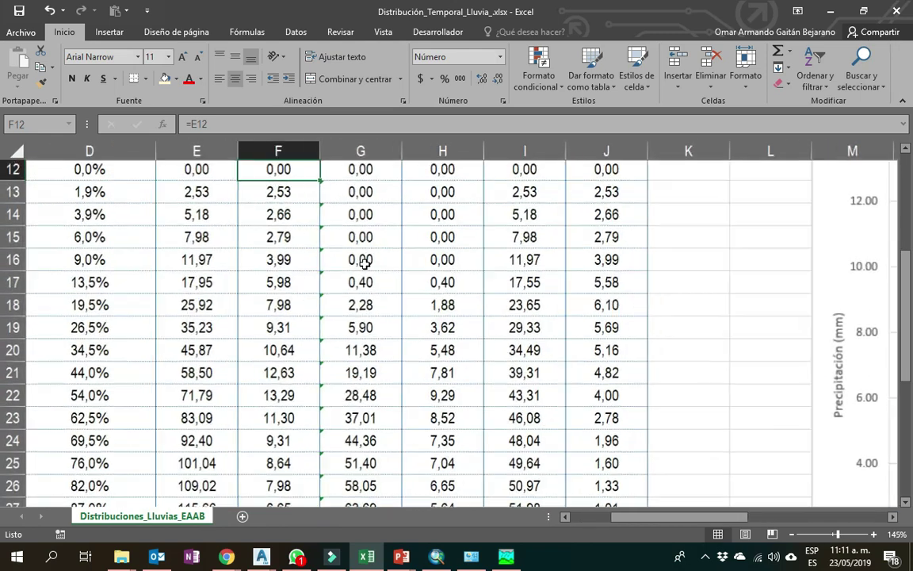
scroll(333, 217, "up", 2)
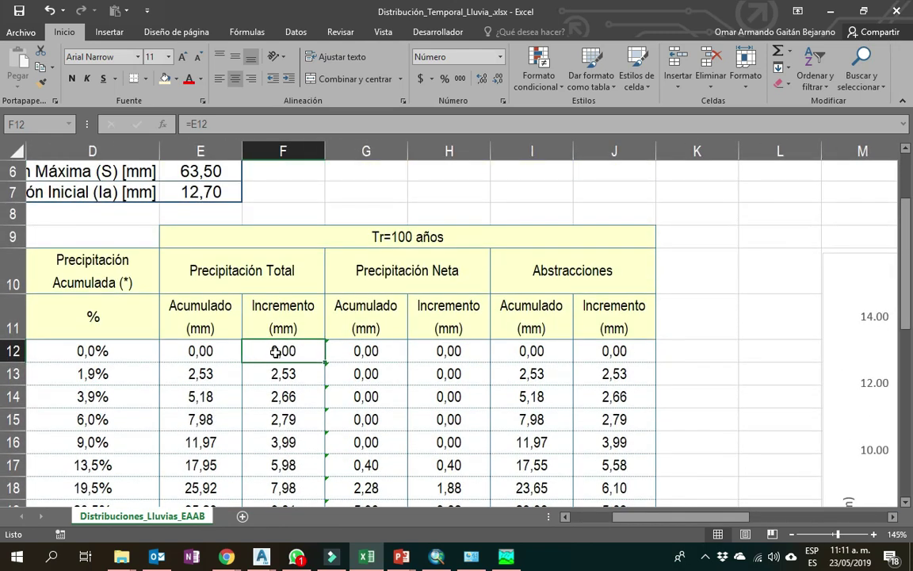
scroll(274, 354, "down", 2)
scroll(299, 343, "down", 2)
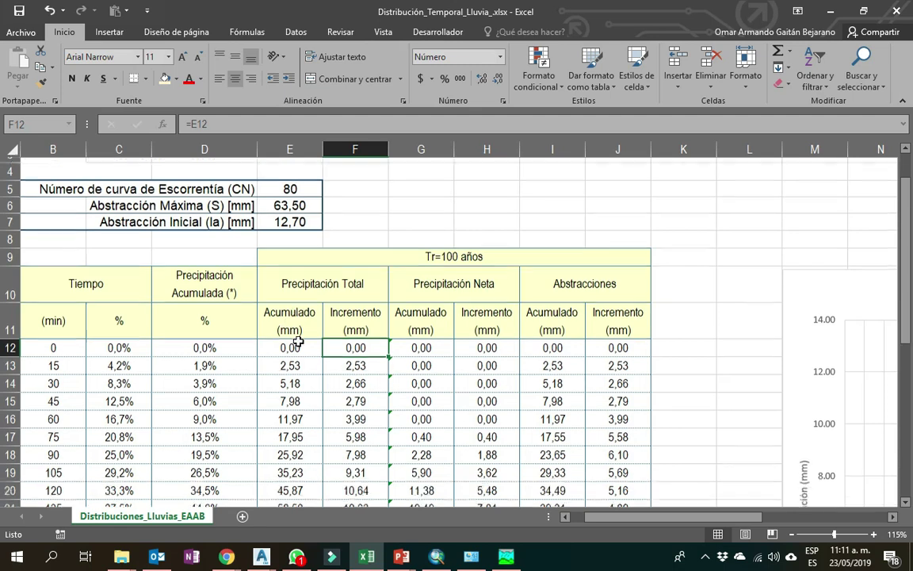
scroll(299, 340, "down", 1)
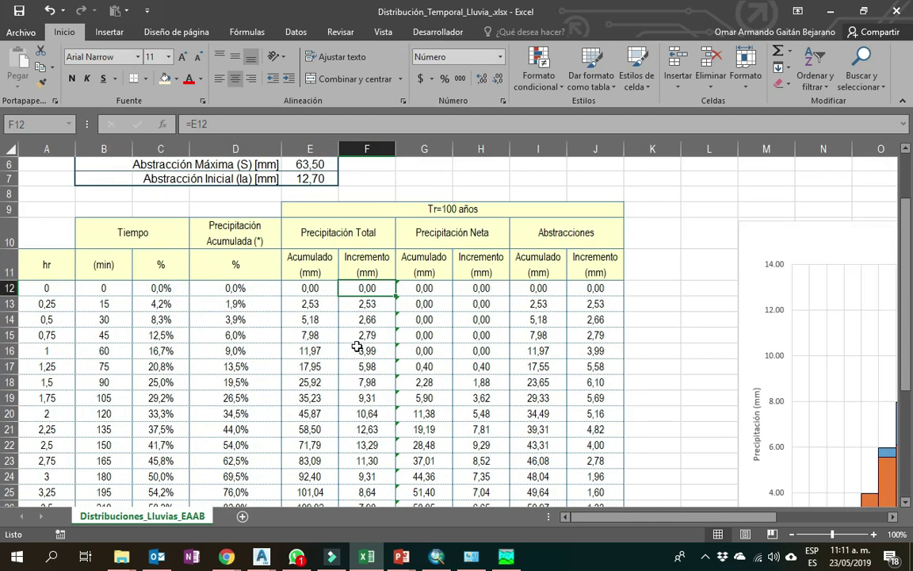
scroll(324, 310, "down", 3)
scroll(345, 328, "down", 2)
left_click(367, 400, "shift")
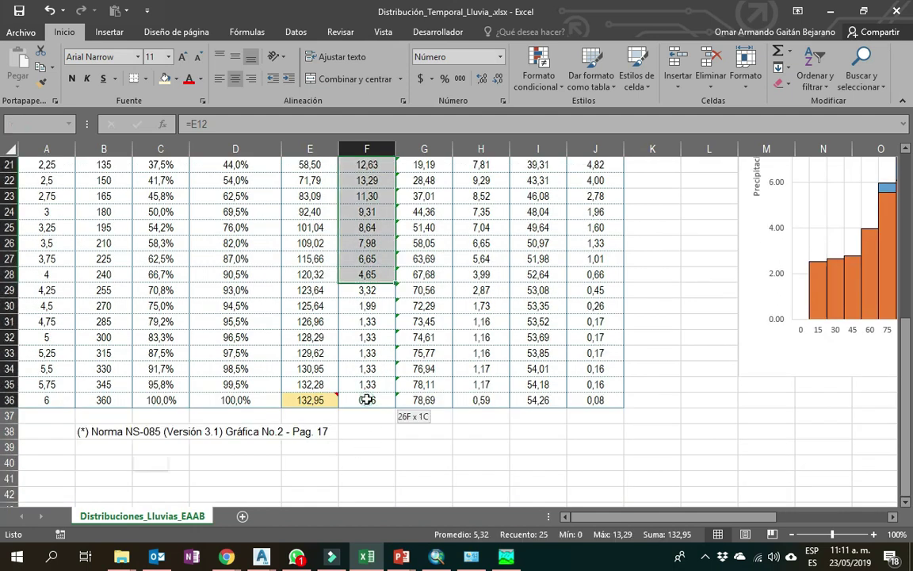
scroll(286, 388, "up", 5)
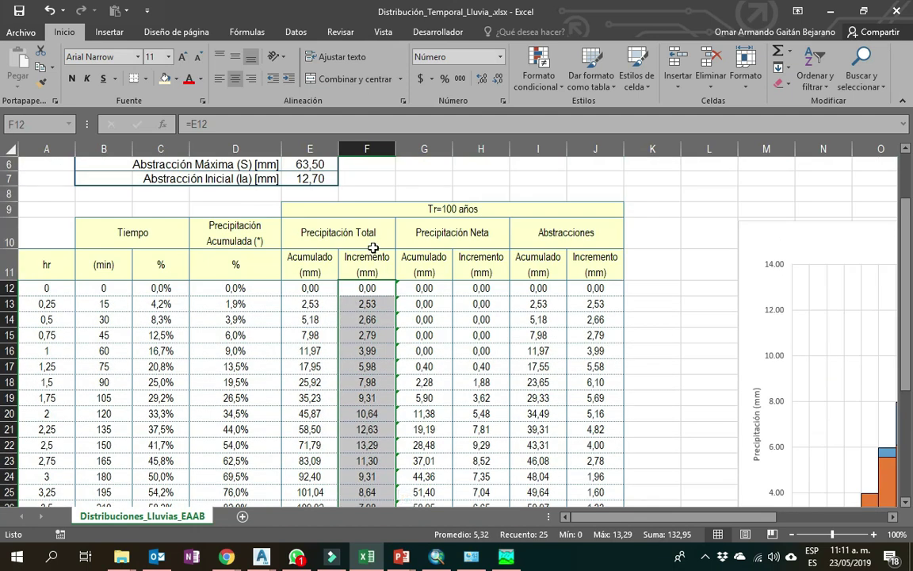
key("ctrl+c")
Copy the Precipitación Total increments for Tr=100 años from F13 to F36, leaving out the zero-minute row.
left_click(367, 304)
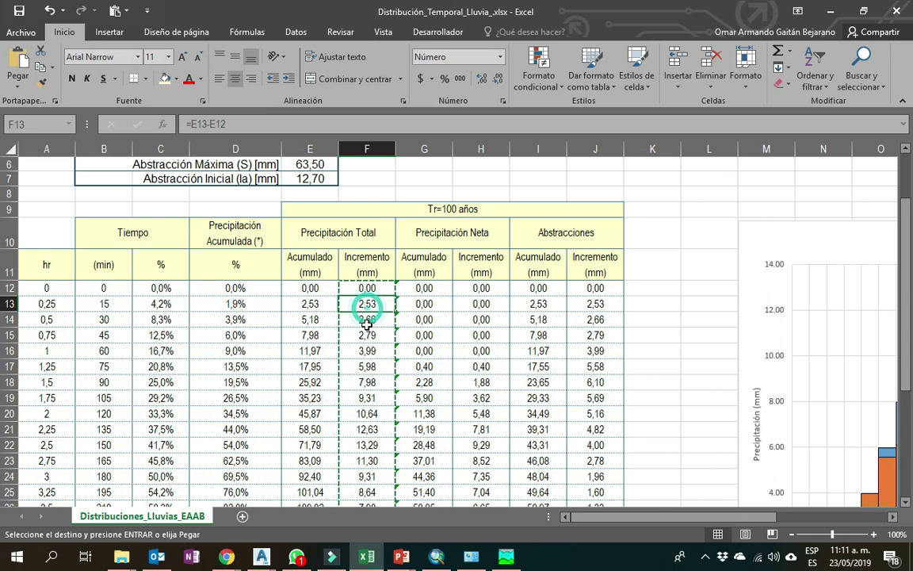
scroll(345, 325, "down", 5)
left_click(369, 401, "shift")
scroll(364, 357, "up", 4)
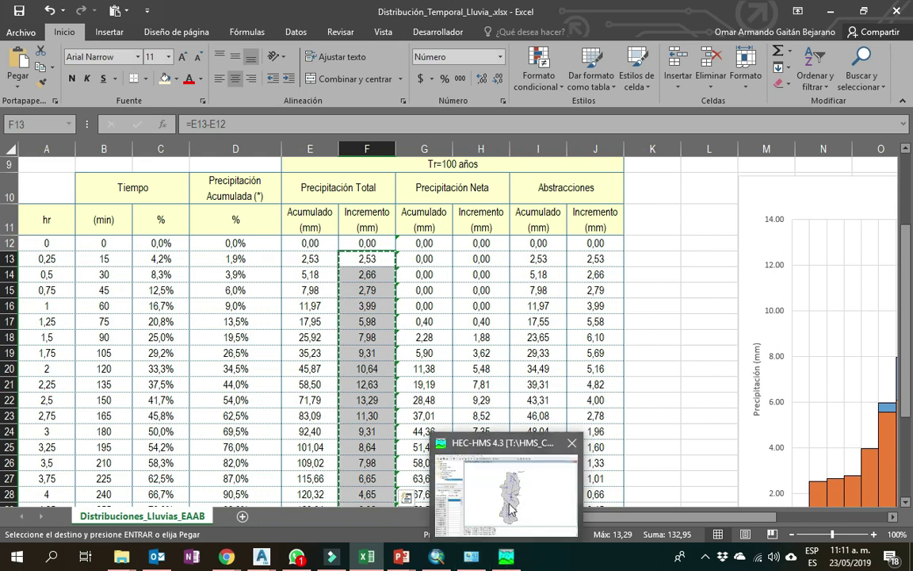
Switch to HEC-HMS, paste the copied increments into the TR100 precipitation table from 01ene2000, 00:15 onward, and save the project.
left_click(506, 559)
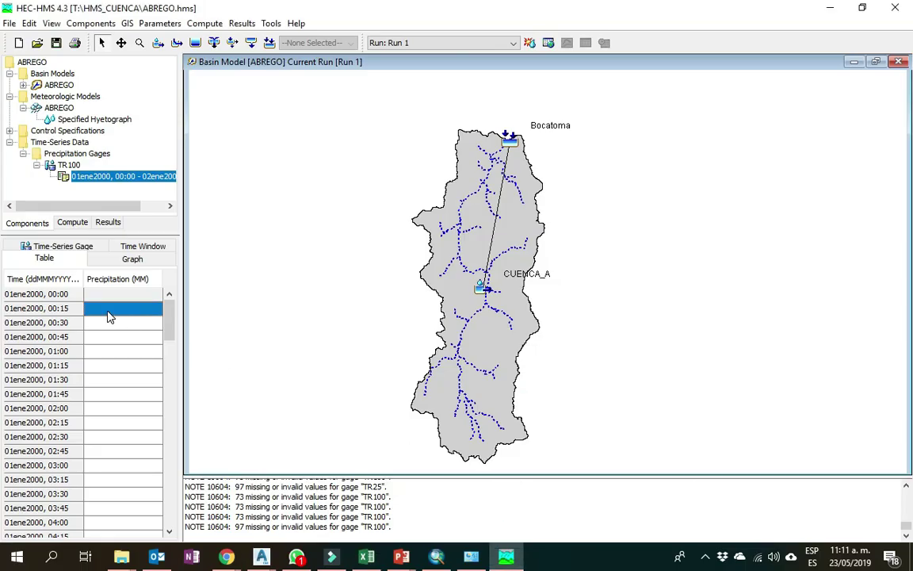
key("ctrl+v")
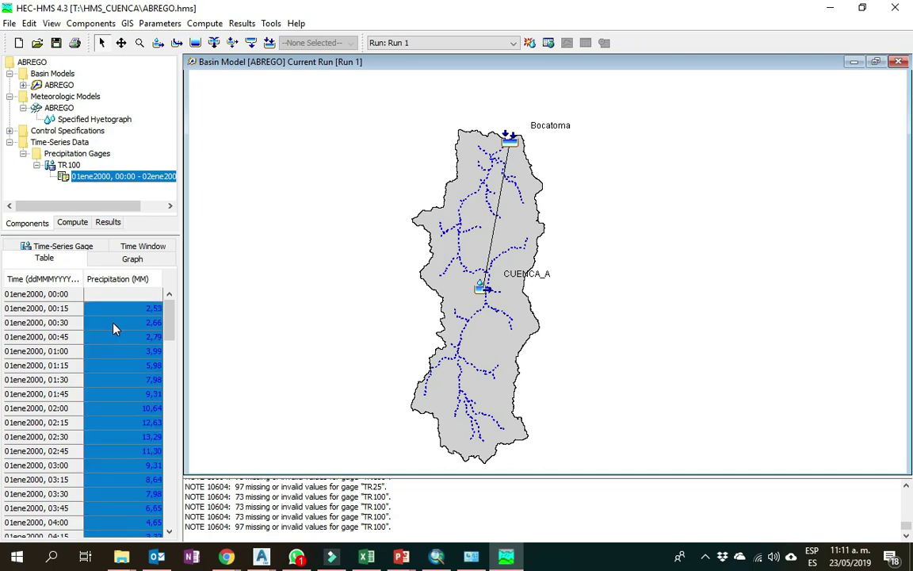
left_click(113, 336)
left_click(123, 393)
left_click(128, 308)
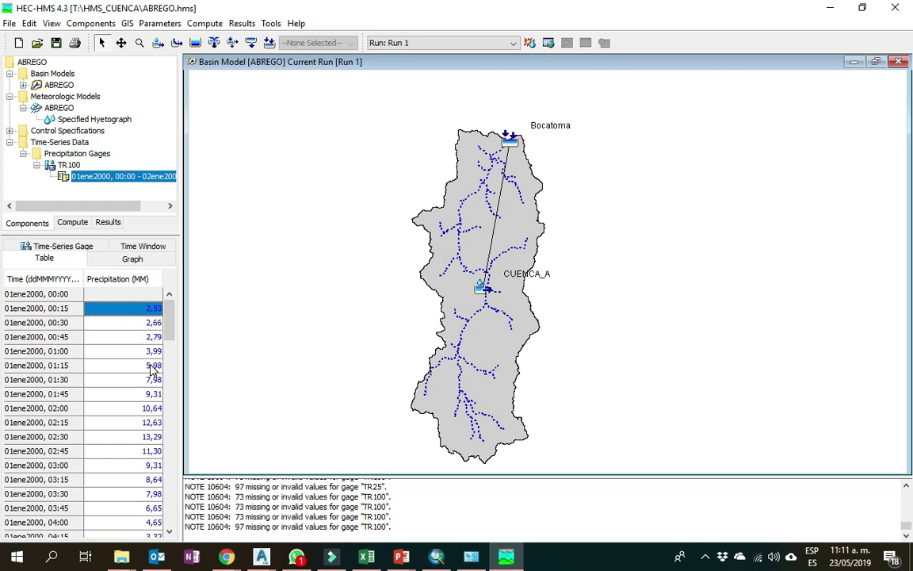
left_click(53, 44)
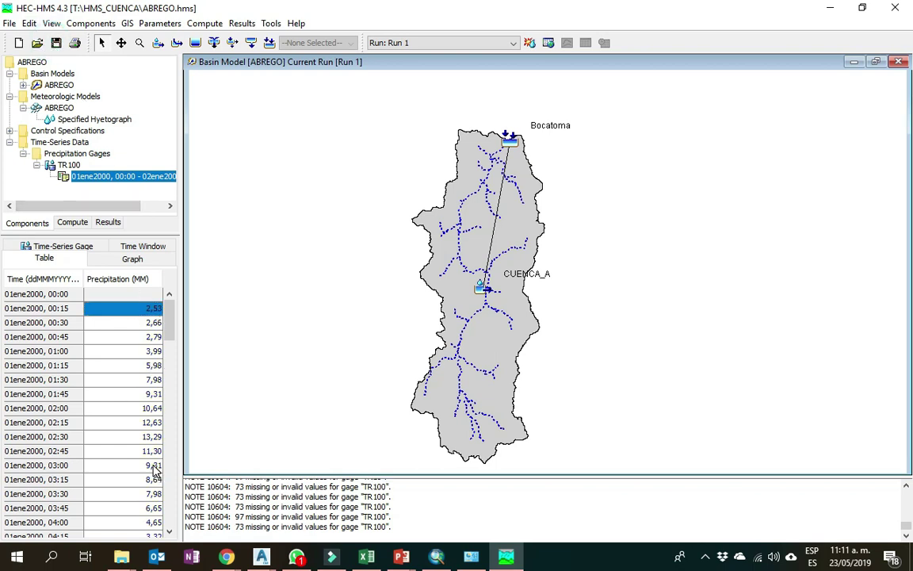
Review the pasted TR100 precipitation table down to its last value, the gage settings, the time window and the graph.
left_click_drag(167, 333, 168, 357)
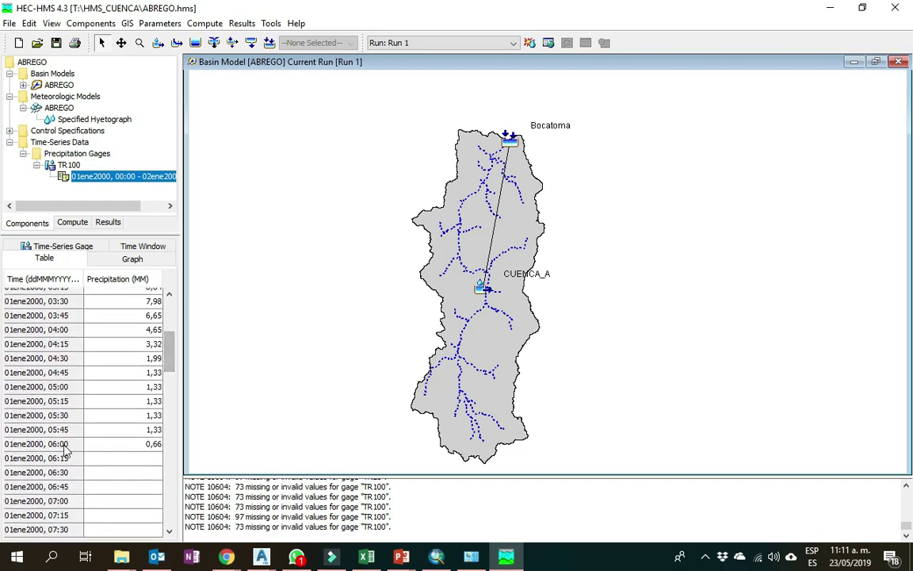
left_click_drag(167, 364, 167, 259)
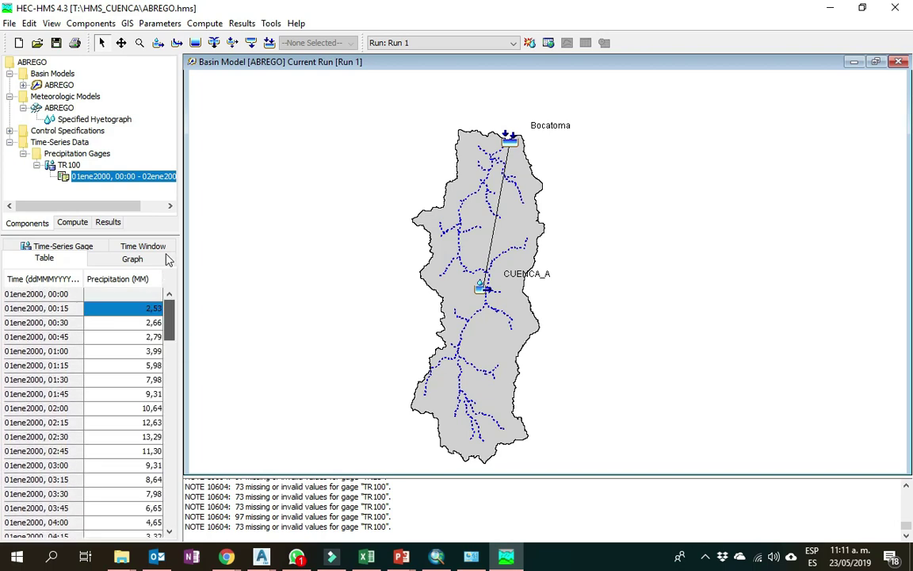
left_click(84, 248)
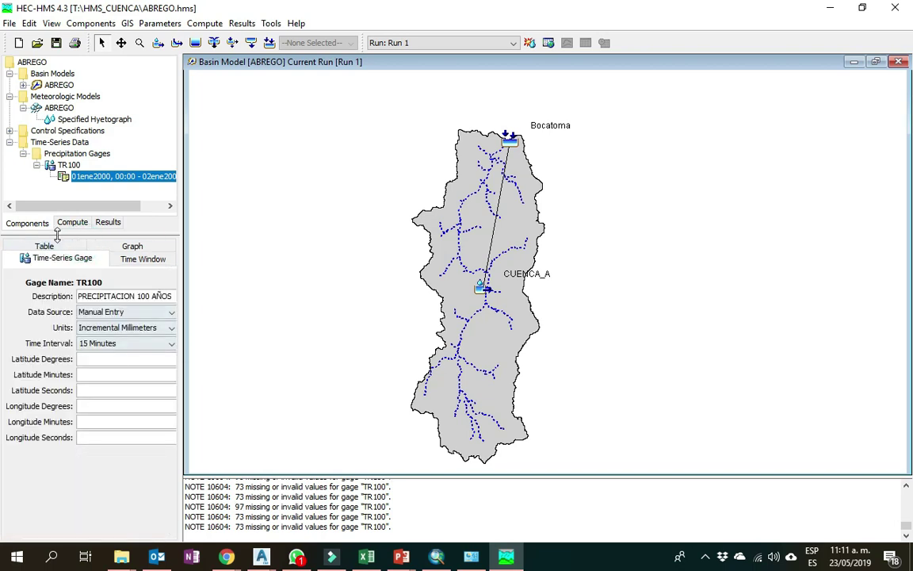
left_click(52, 246)
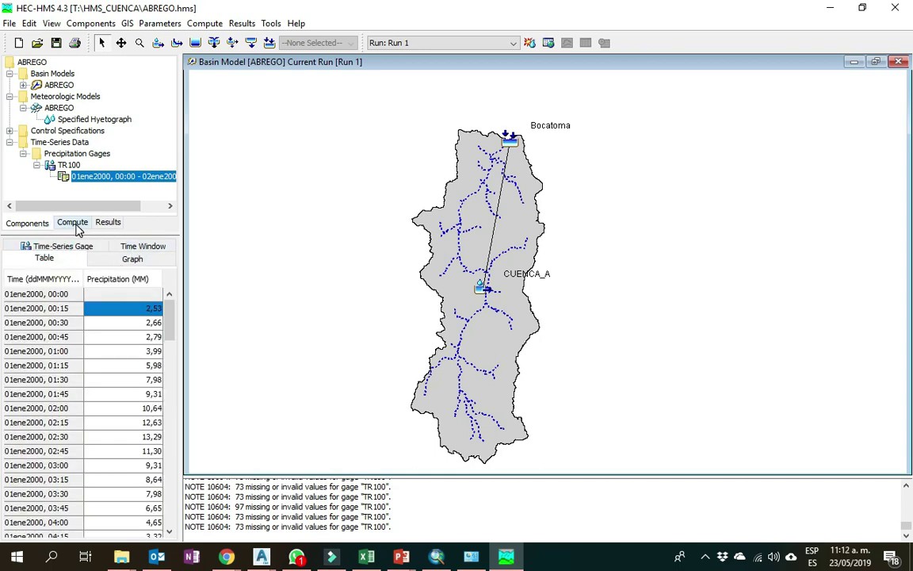
left_click(68, 165)
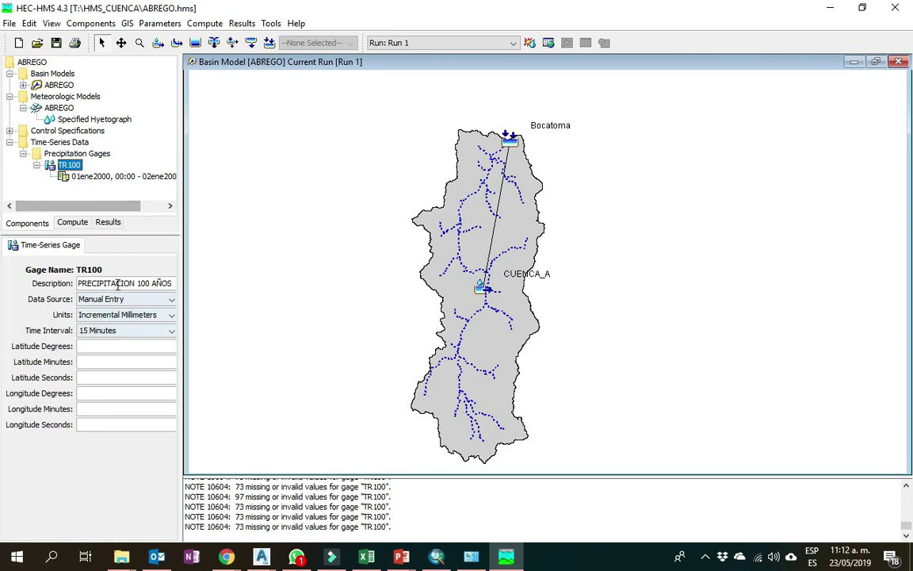
left_click(86, 176)
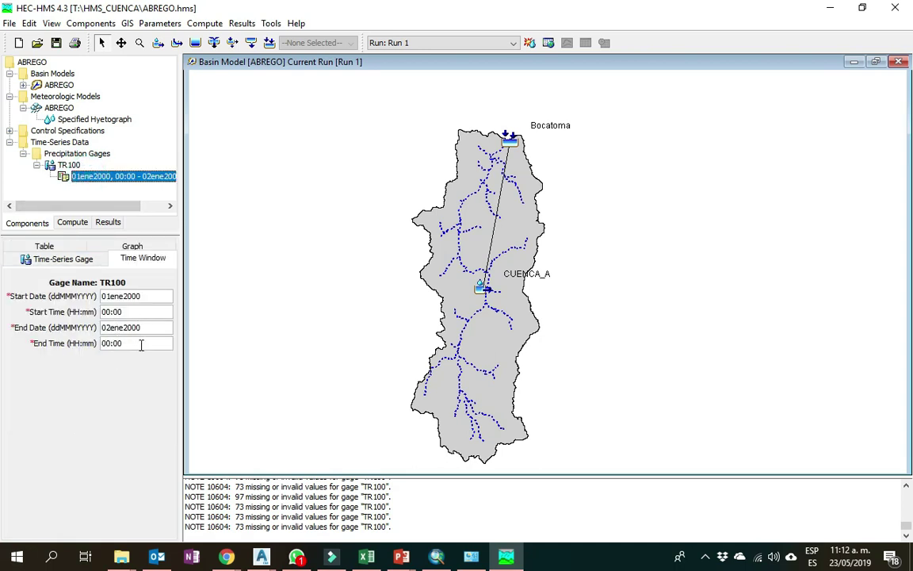
left_click(59, 247)
left_click_drag(170, 315, 167, 361)
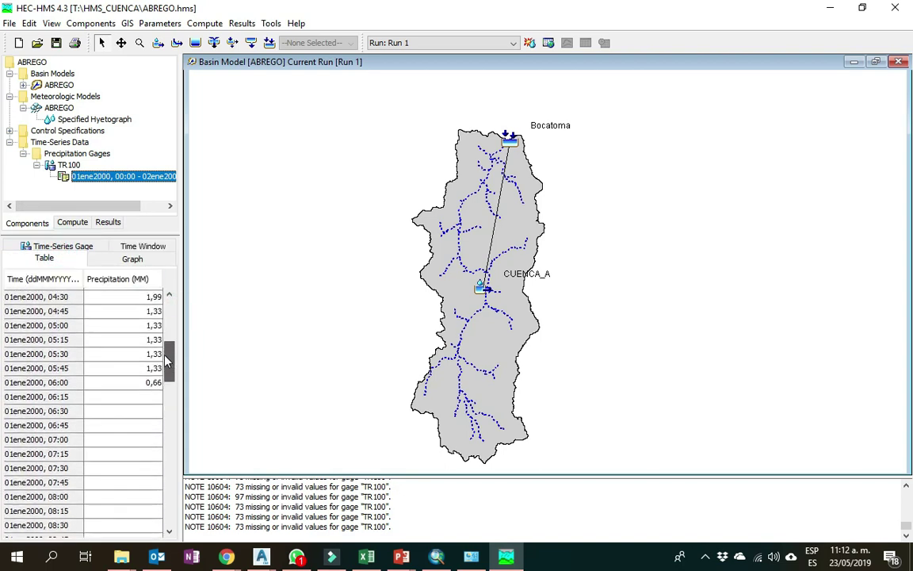
left_click(131, 257)
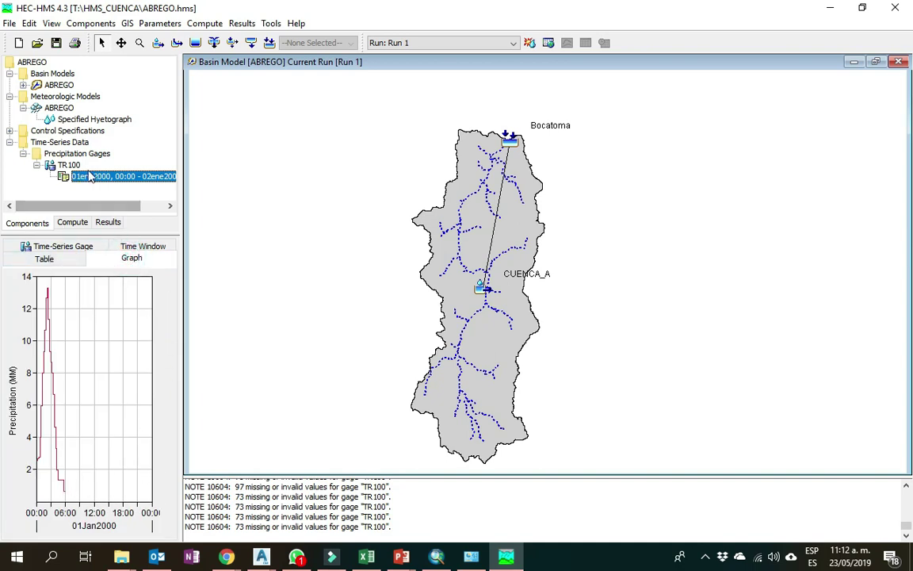
Set the TR100 gage's time window to end on 01ene2000 at 12:00.
left_click(131, 246)
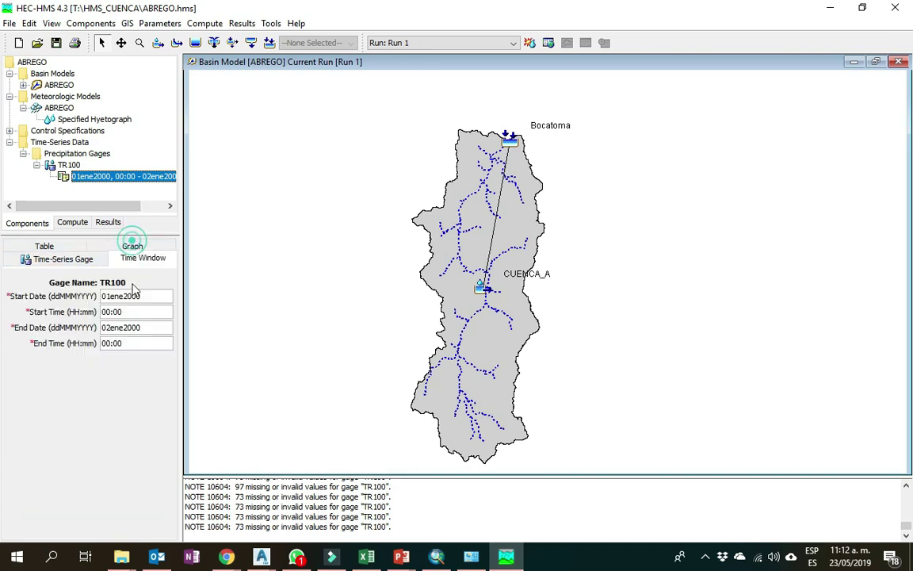
left_click(108, 327)
type("1")
left_click(108, 343)
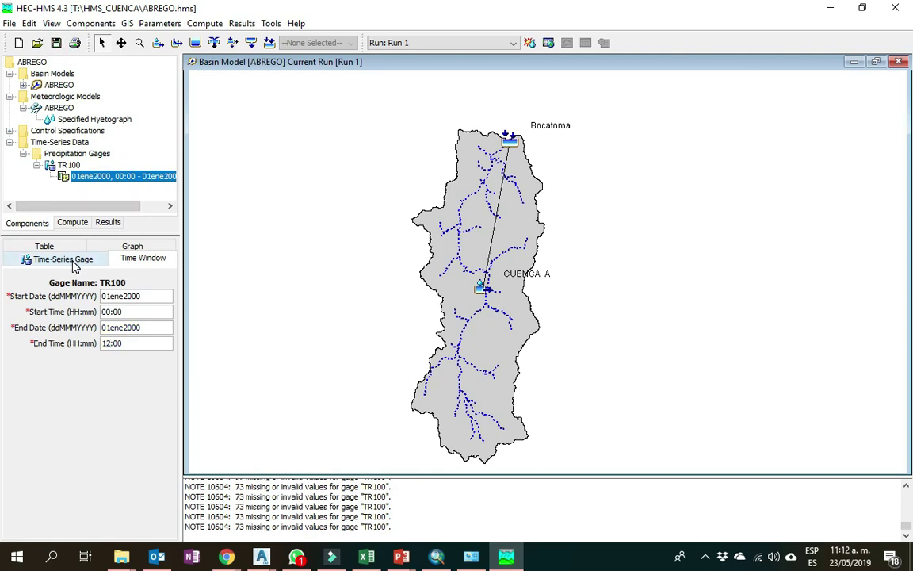
Check the TR100 graph, precipitation table and time window against the new end time.
left_click(127, 246)
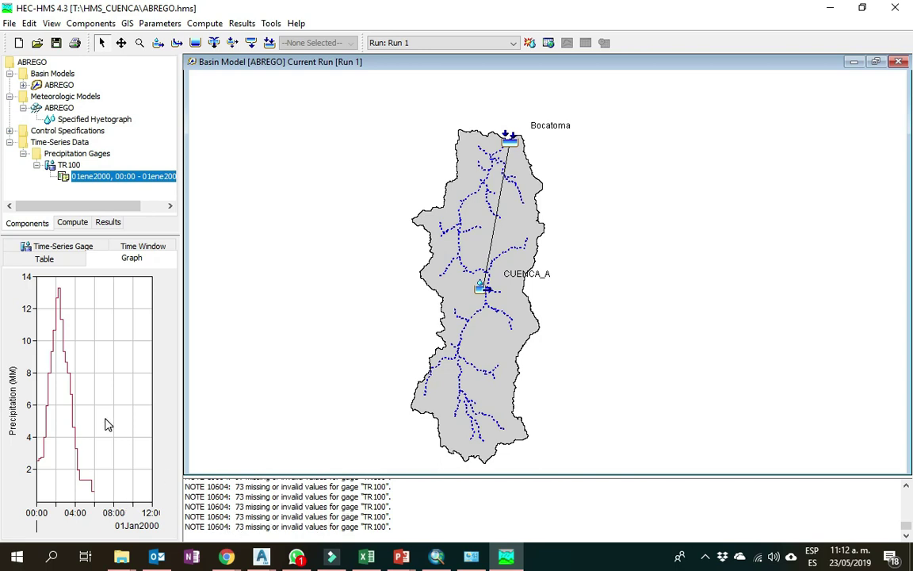
left_click(44, 262)
left_click_drag(118, 396, 121, 470)
left_click_drag(169, 420, 165, 304)
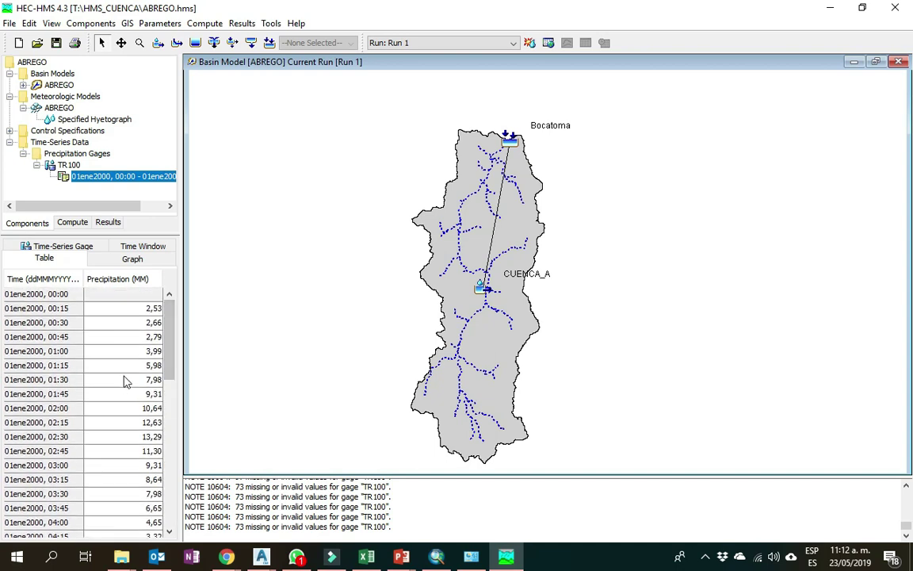
left_click(136, 248)
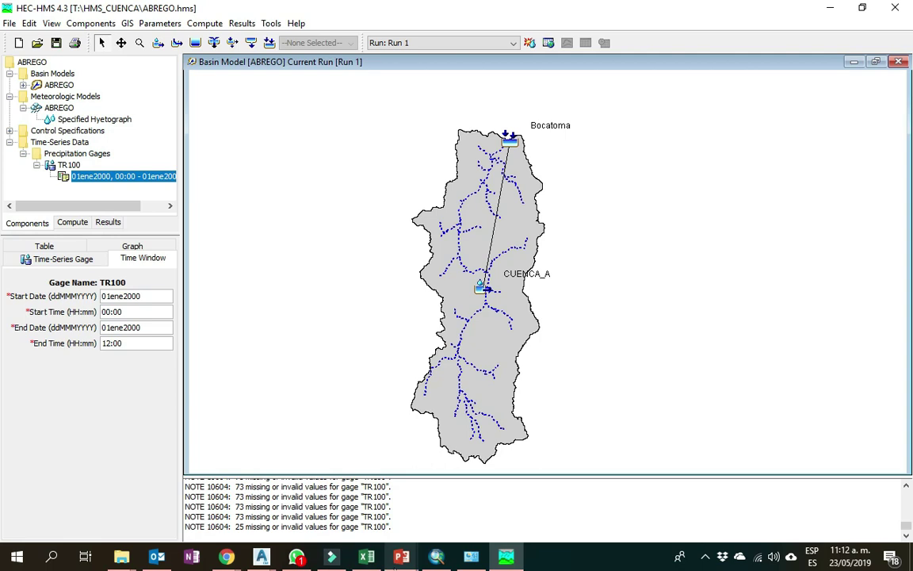
Review the gage assigned to CUENCA_A in the ABREGO specified hyetograph, and TR100's settings and rainfall graph.
left_click(61, 121)
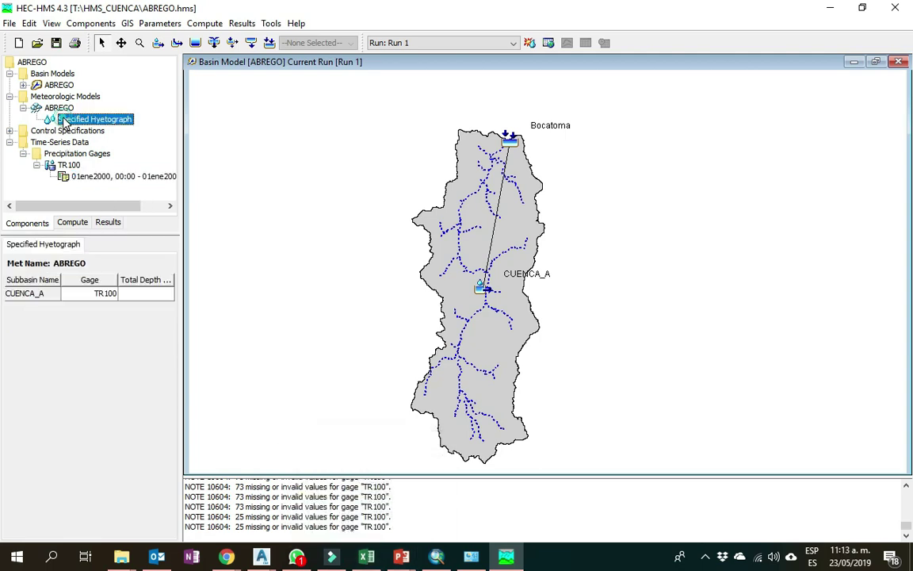
left_click(53, 108)
left_click(79, 119)
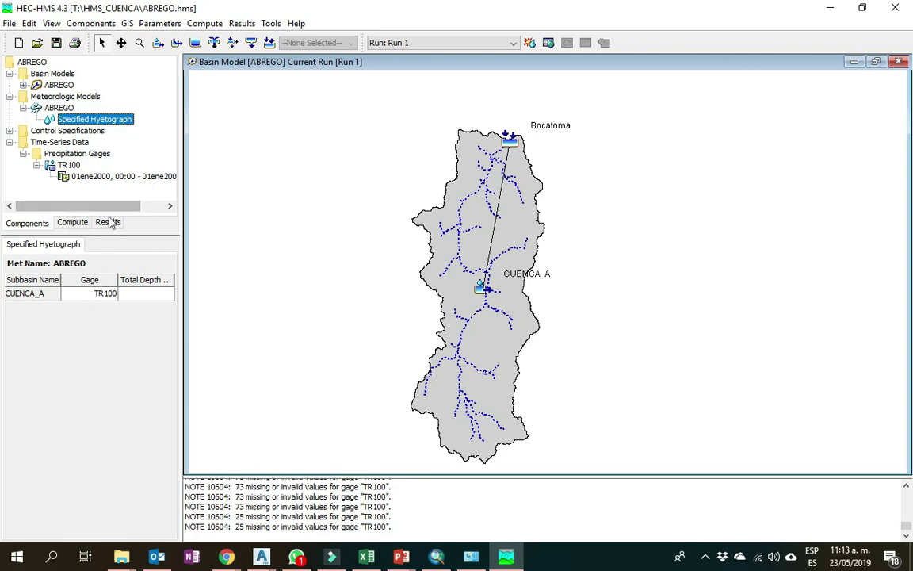
left_click(77, 179)
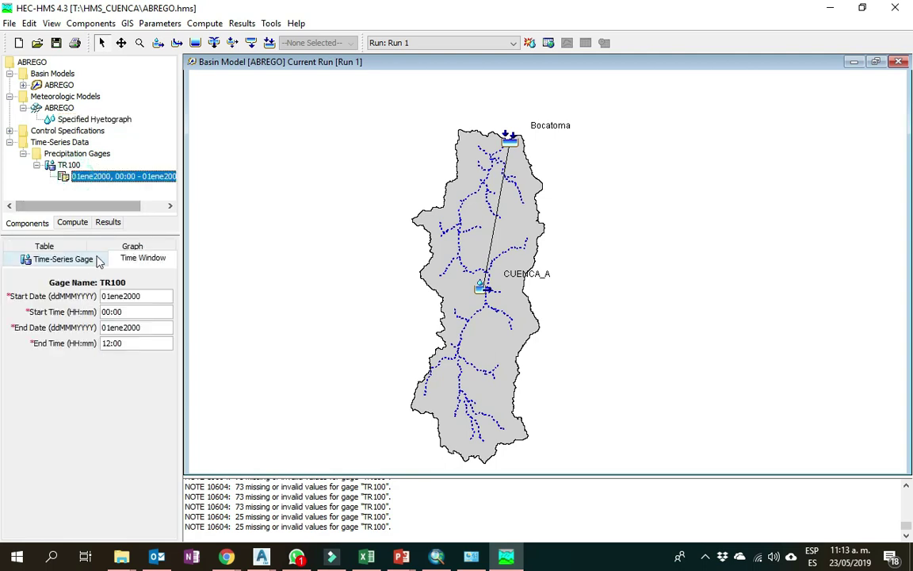
left_click(62, 258)
left_click(137, 256)
left_click(130, 246)
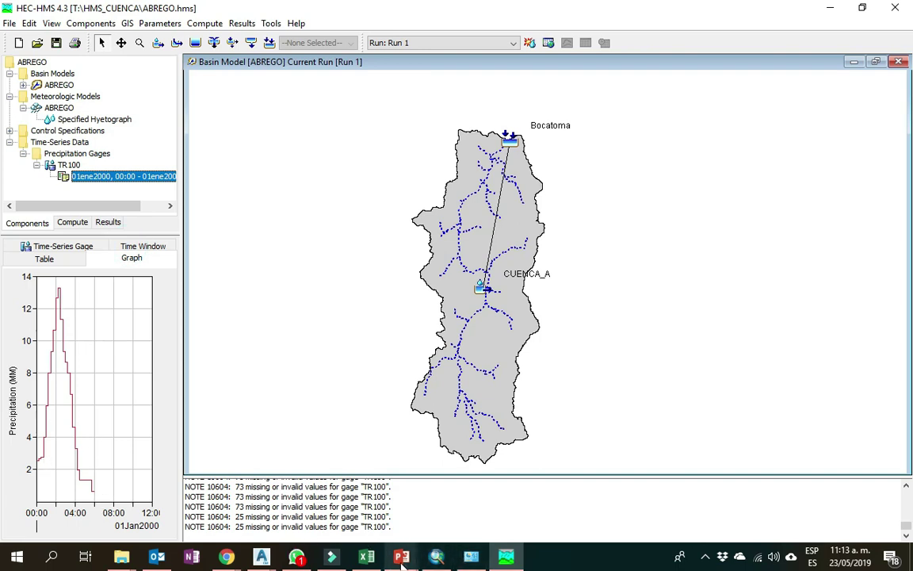
Switch to the PowerPoint presentation and underline the Time – Series Data bullet in the checklist.
mouse_move(401, 556)
left_click(481, 516)
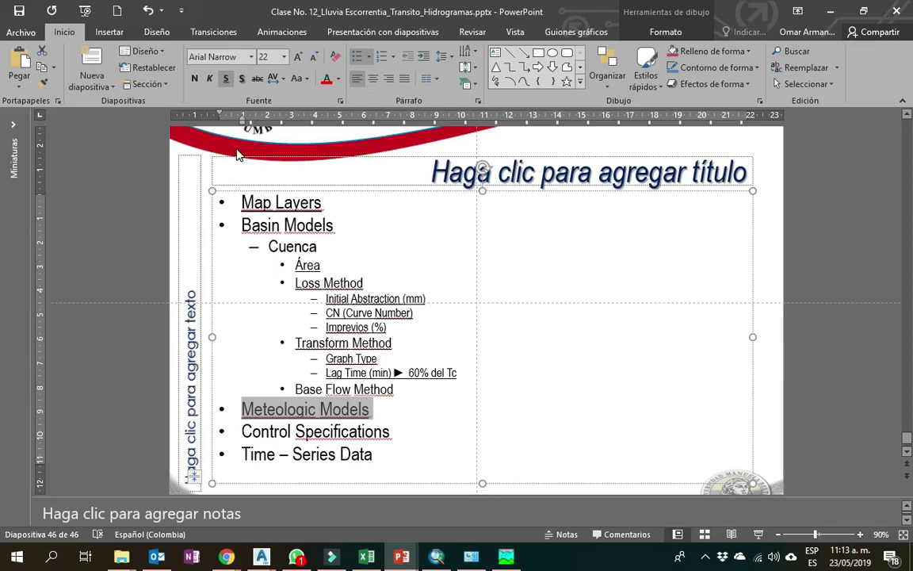
left_click_drag(384, 458, 240, 455)
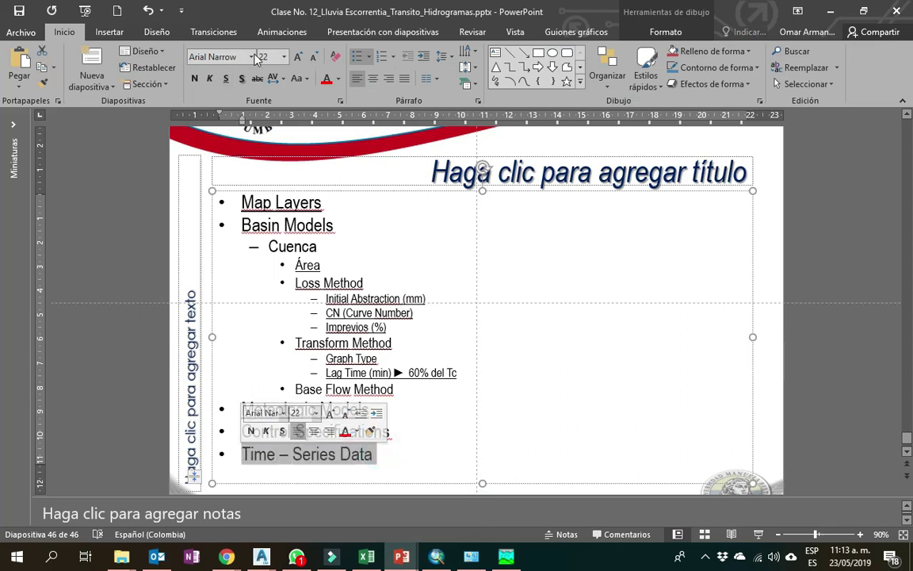
left_click(228, 79)
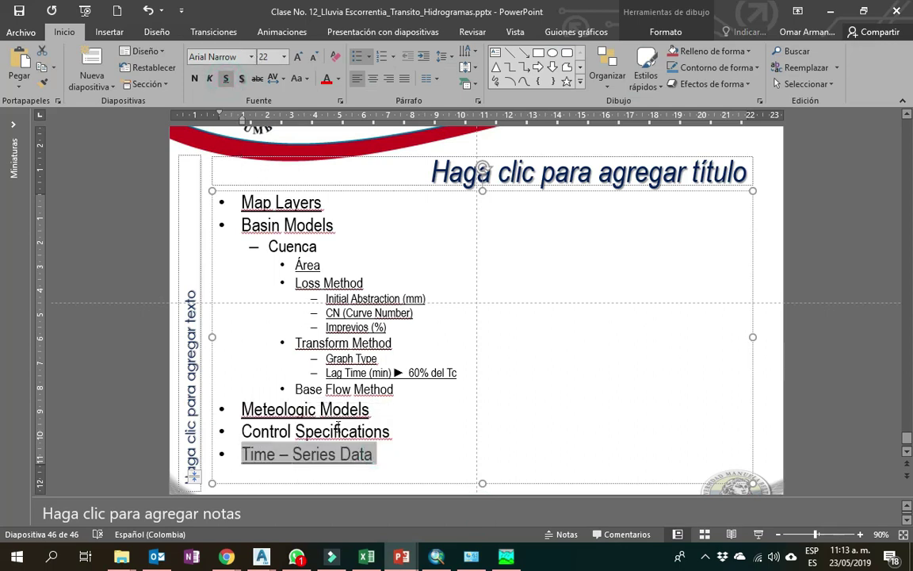
triple_click(407, 430)
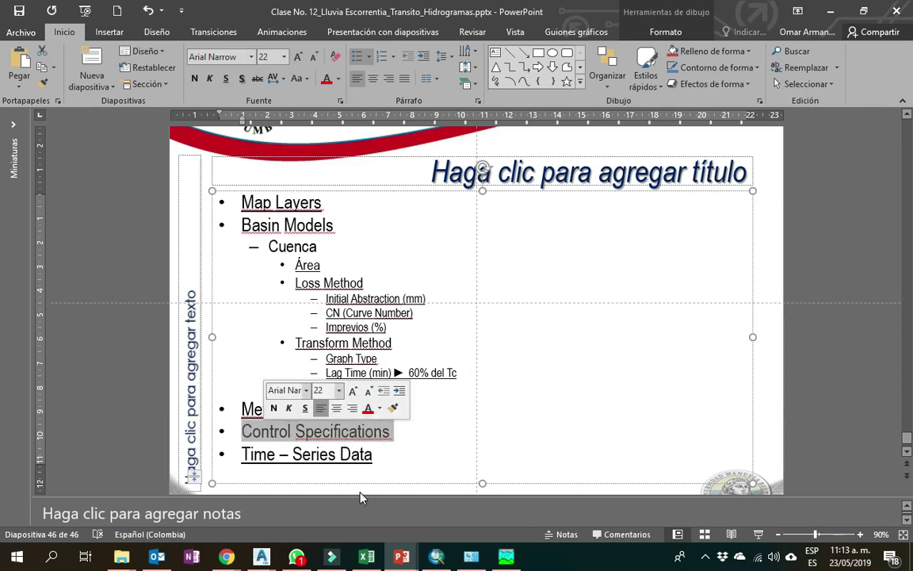
Switch back to HEC-HMS and set the RUN100_control control specifications to end on 01ene2000 at 12:00.
left_click(506, 557)
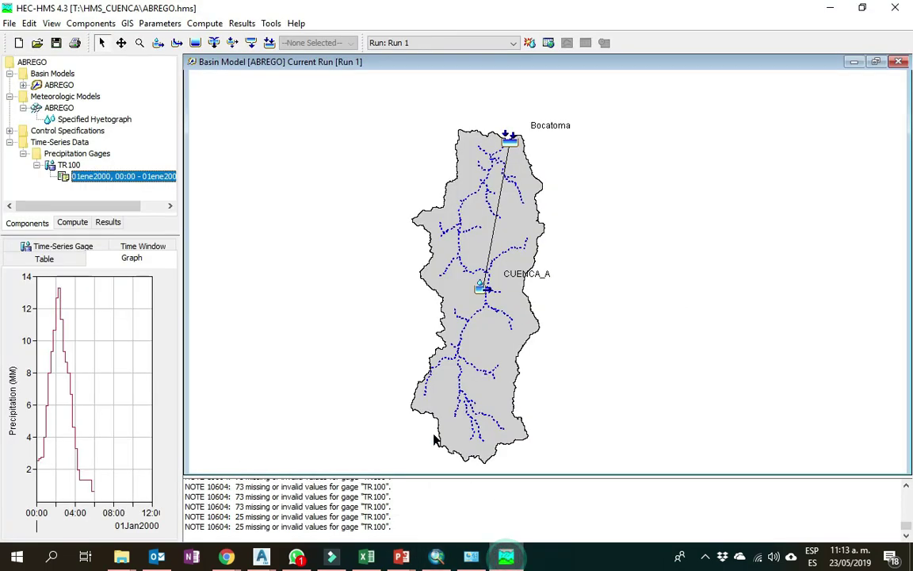
left_click(10, 130)
left_click(65, 141)
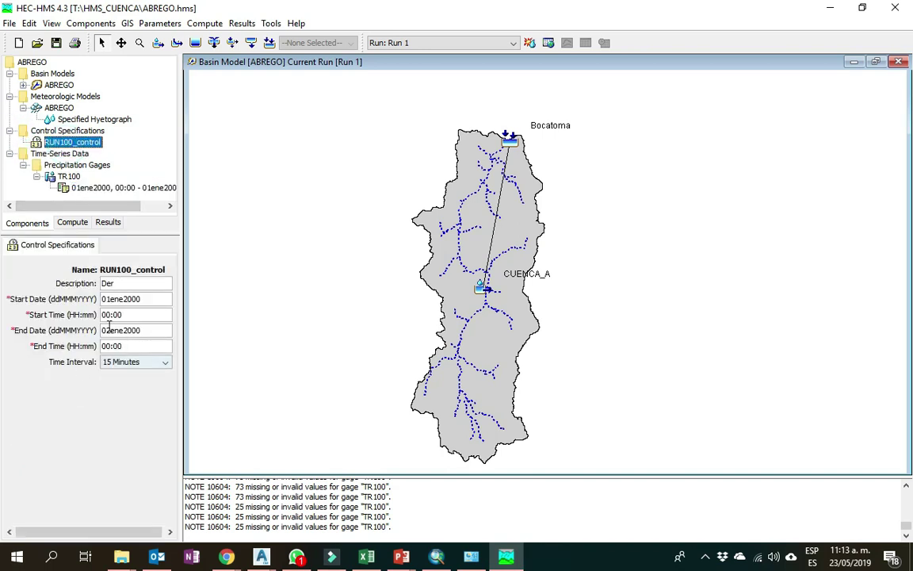
double_click(108, 283)
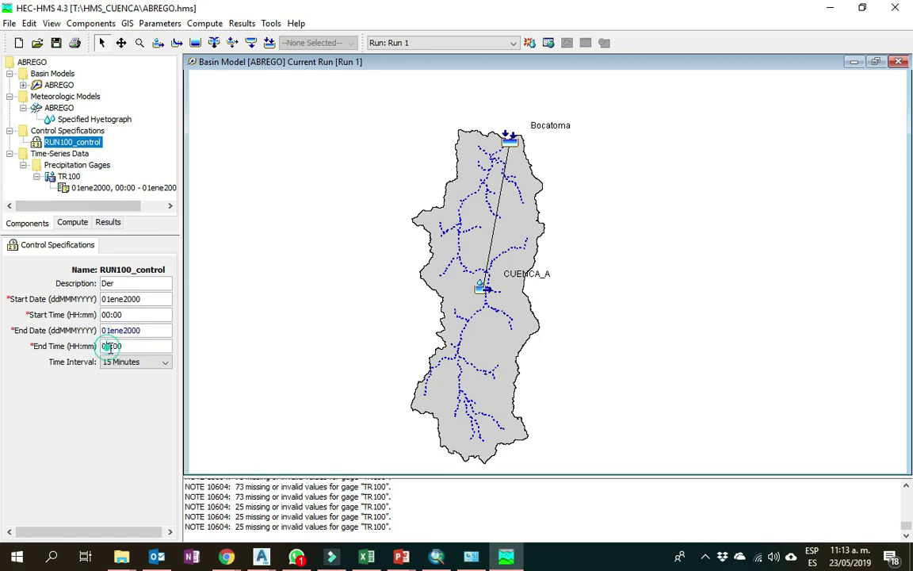
type("12")
Change the RUN100_control description to Control General and open the TR100 gage settings.
left_click(132, 288)
left_click_drag(122, 281, 45, 280)
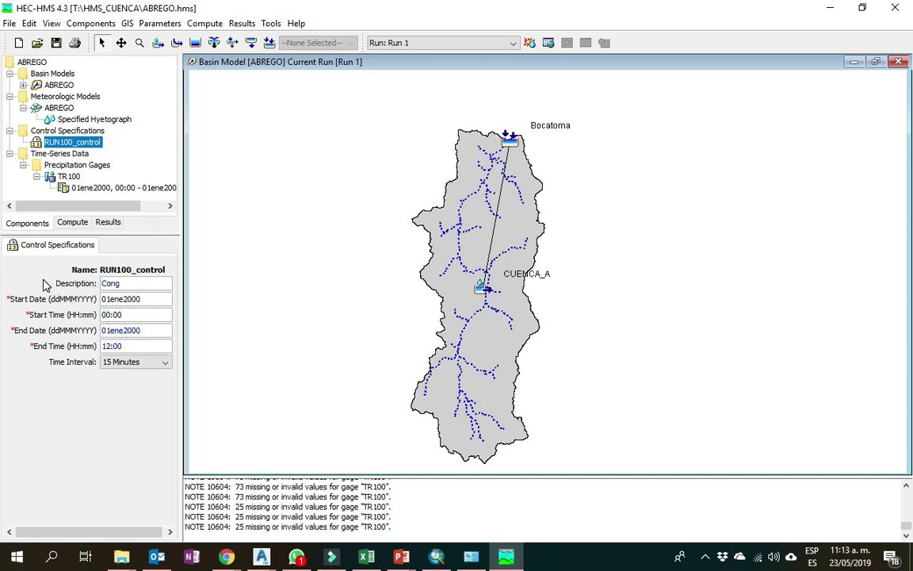
type("Control General")
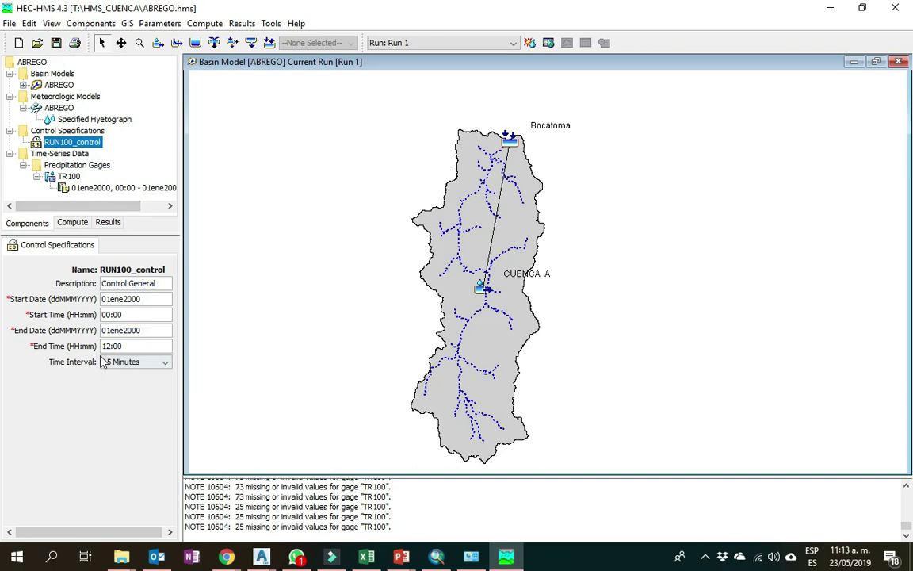
left_click(69, 176)
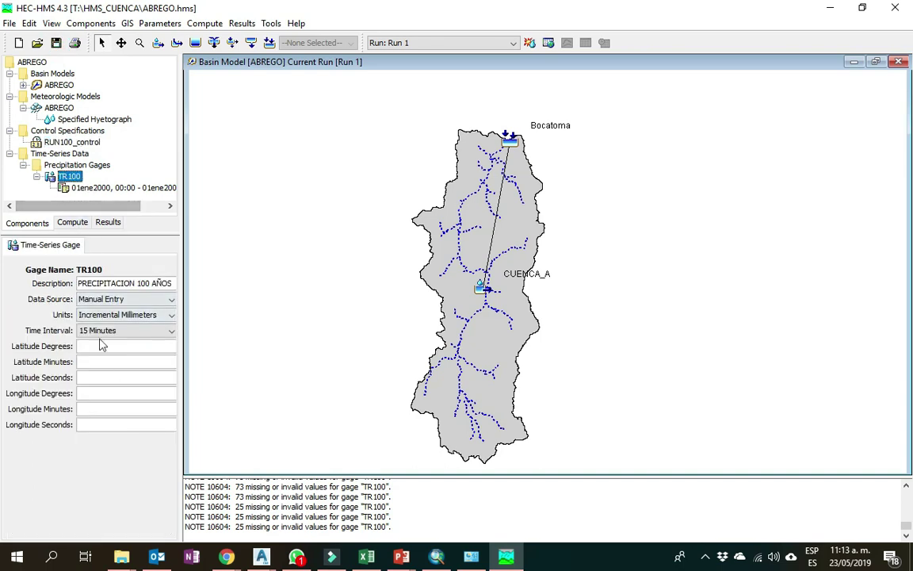
Review the RUN100_control specifications and the option for changing the loss method of all subbasins.
left_click(63, 144)
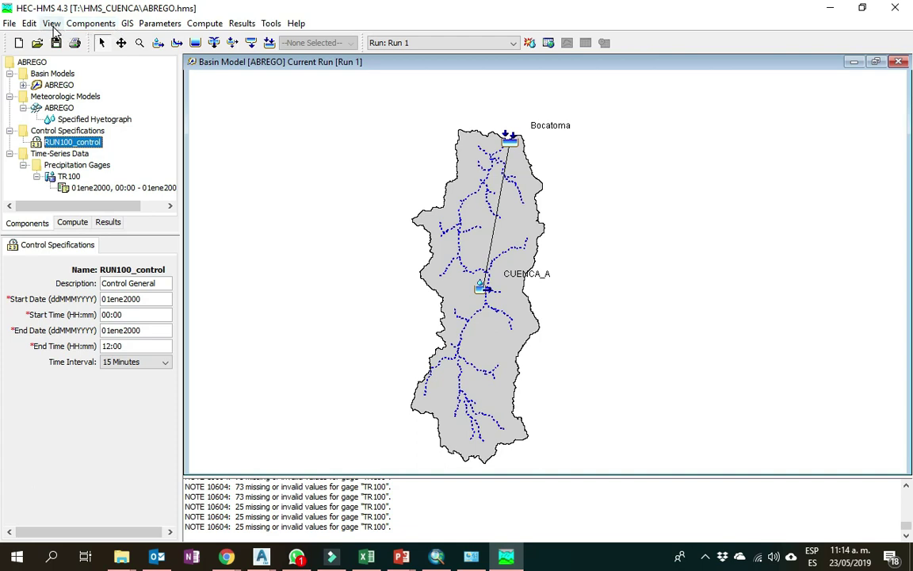
left_click(151, 24)
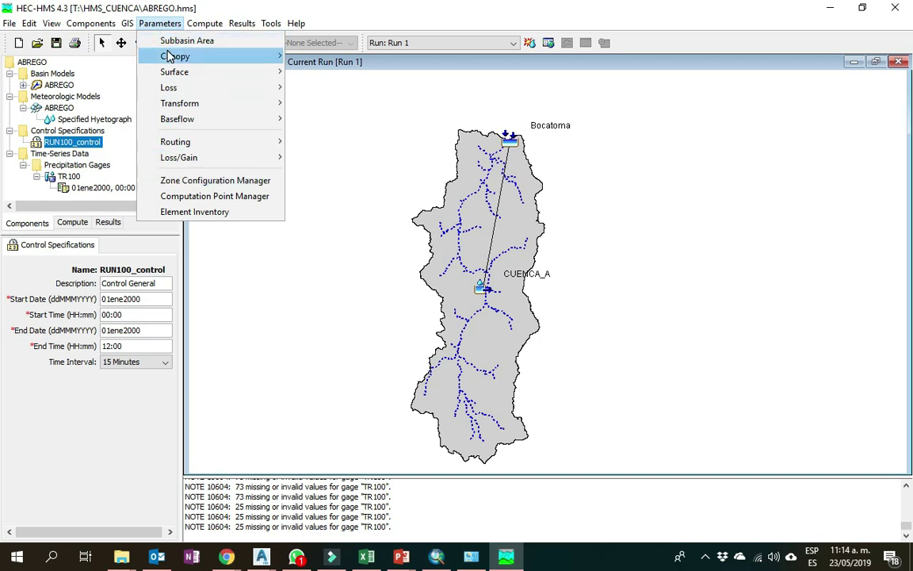
mouse_move(168, 76)
mouse_move(168, 94)
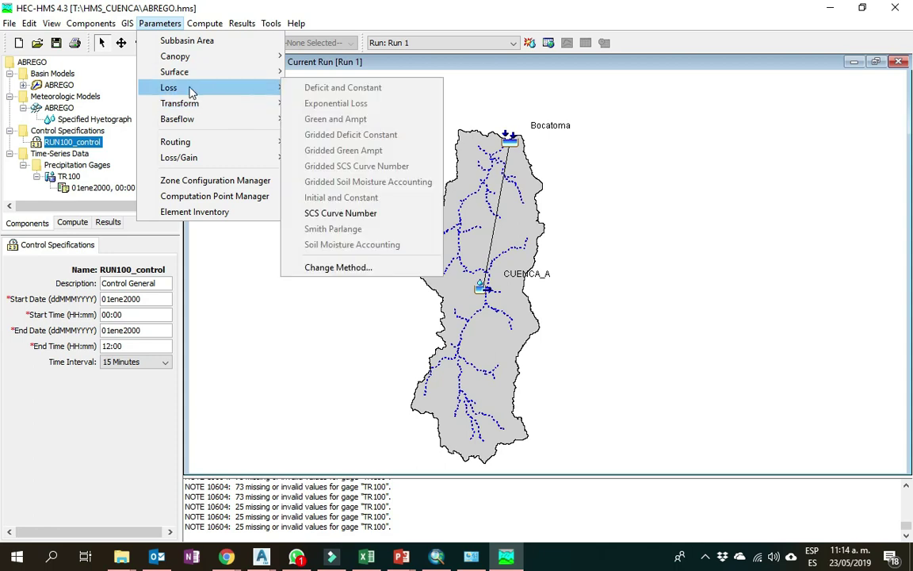
mouse_move(240, 90)
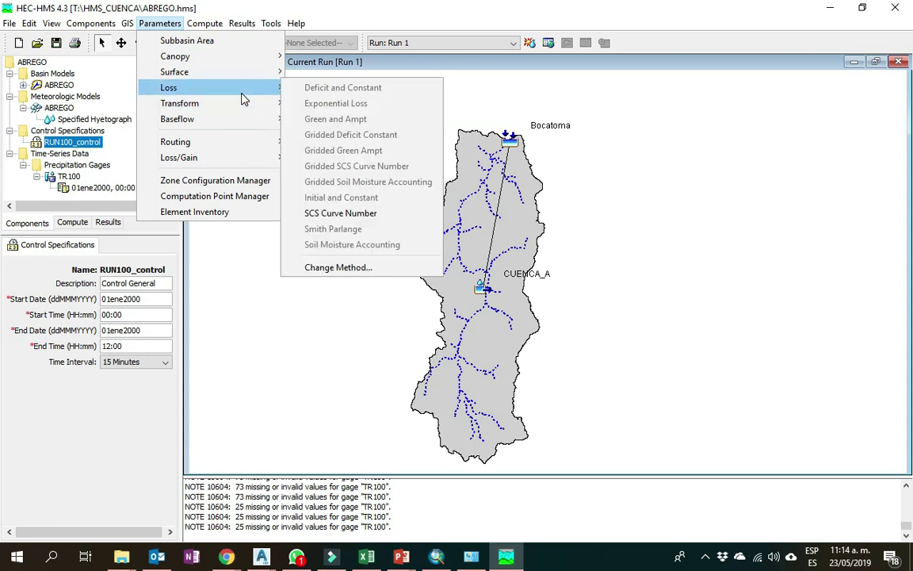
left_click(334, 264)
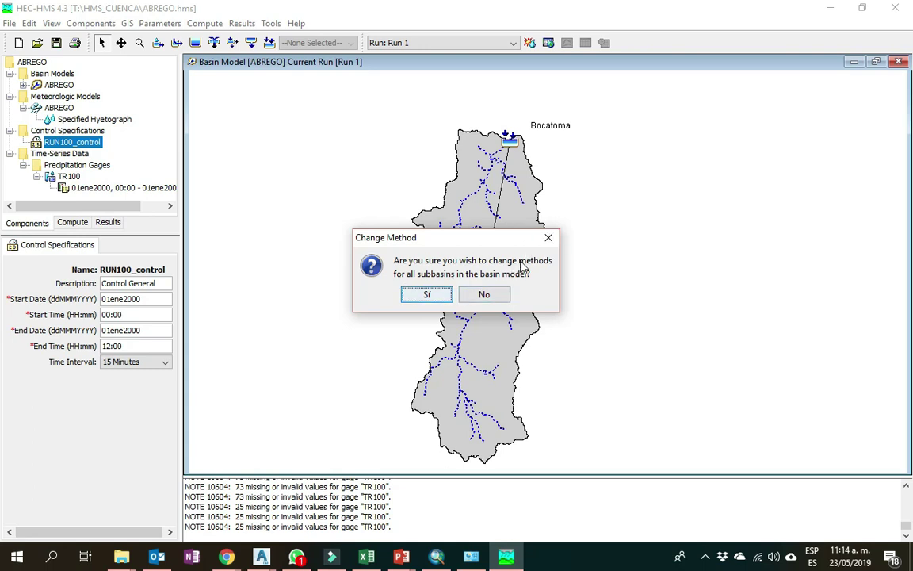
left_click(550, 239)
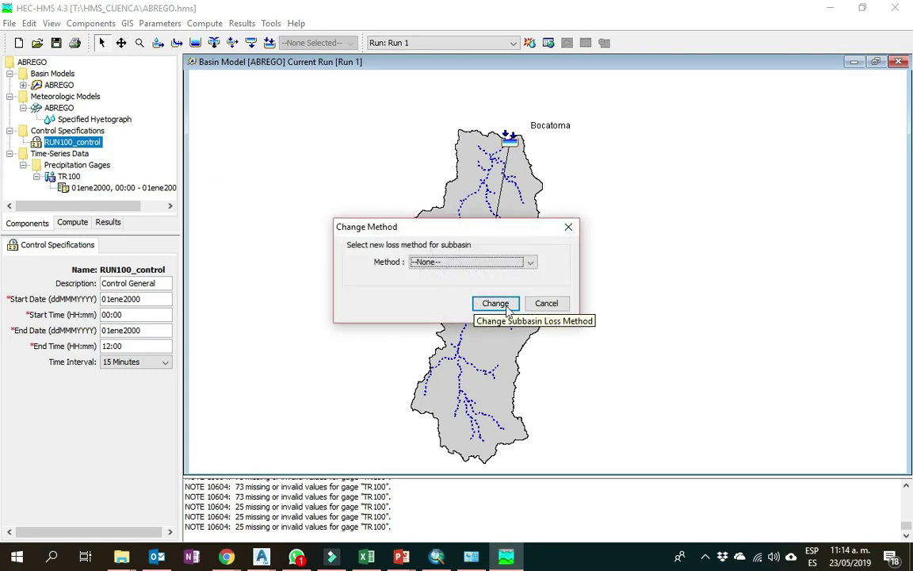
left_click(544, 308)
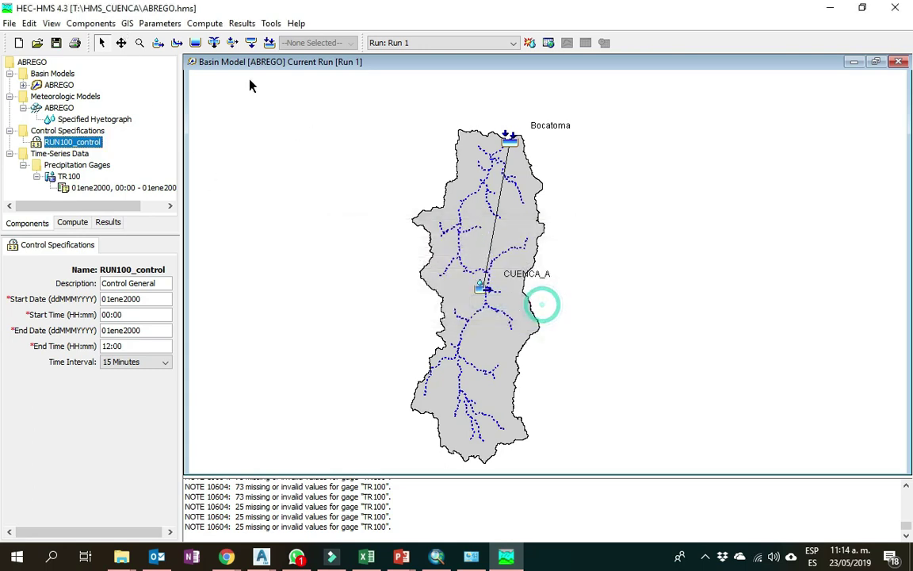
left_click(214, 24)
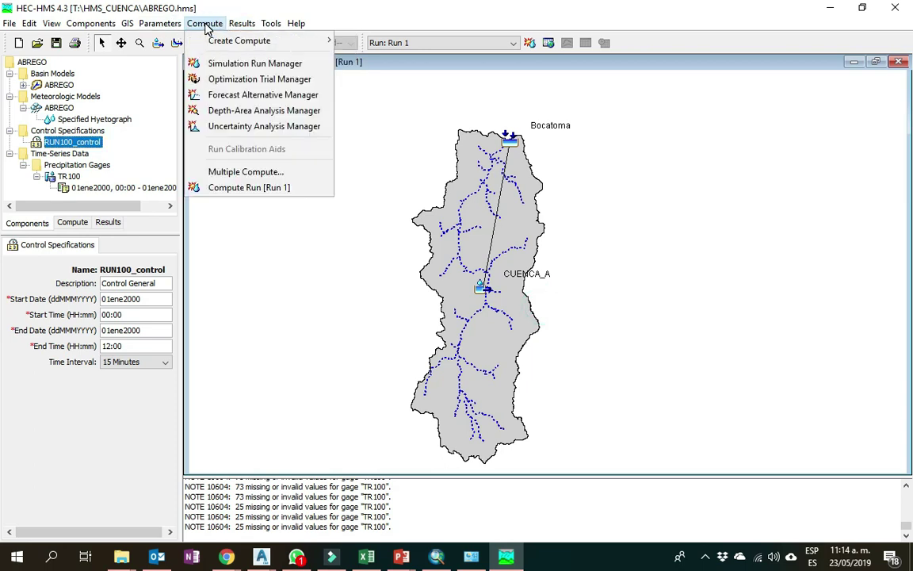
left_click(222, 10)
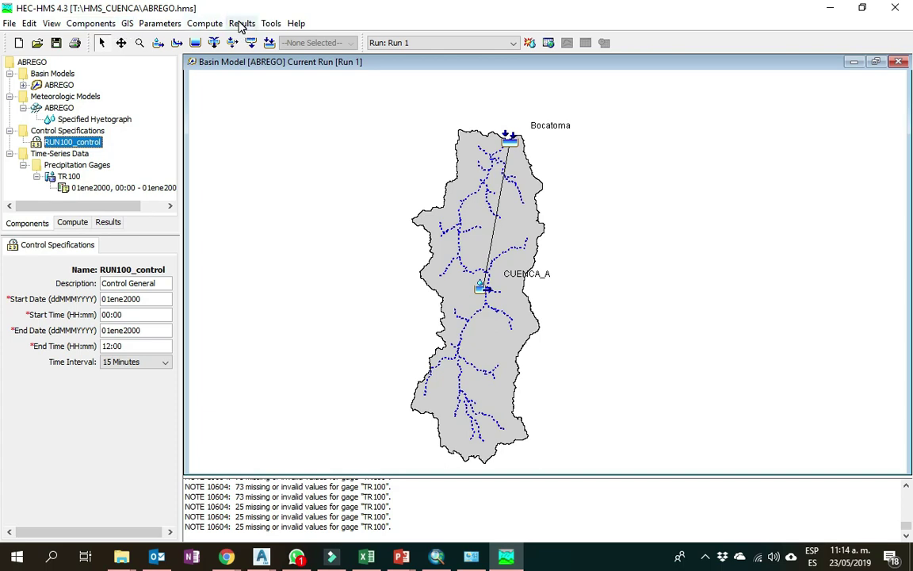
left_click(204, 24)
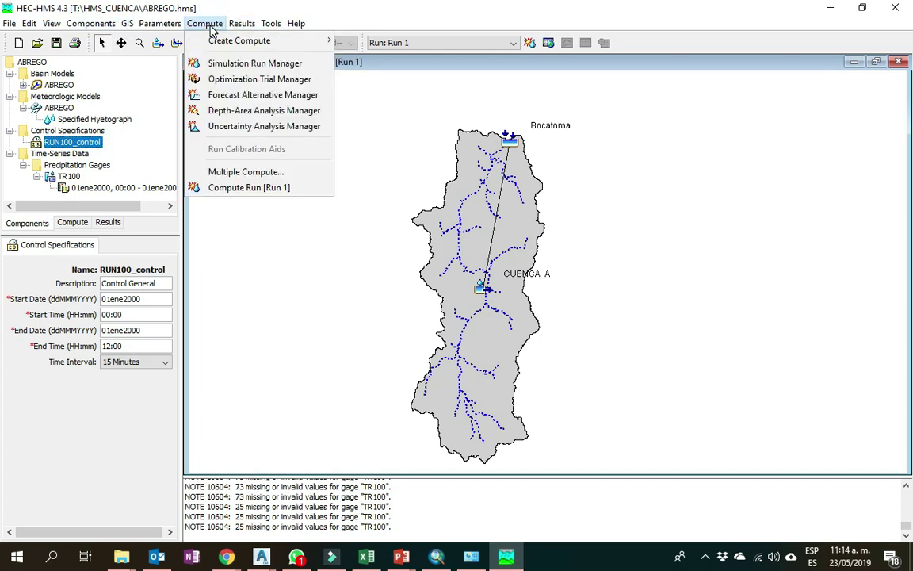
left_click(206, 169)
left_click(76, 130)
left_click(80, 131)
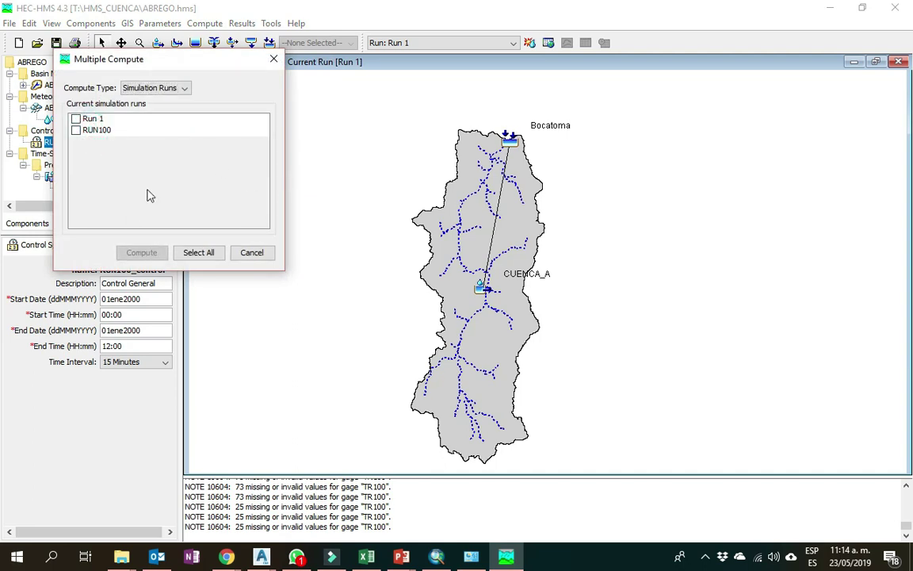
left_click(97, 133)
left_click(87, 144)
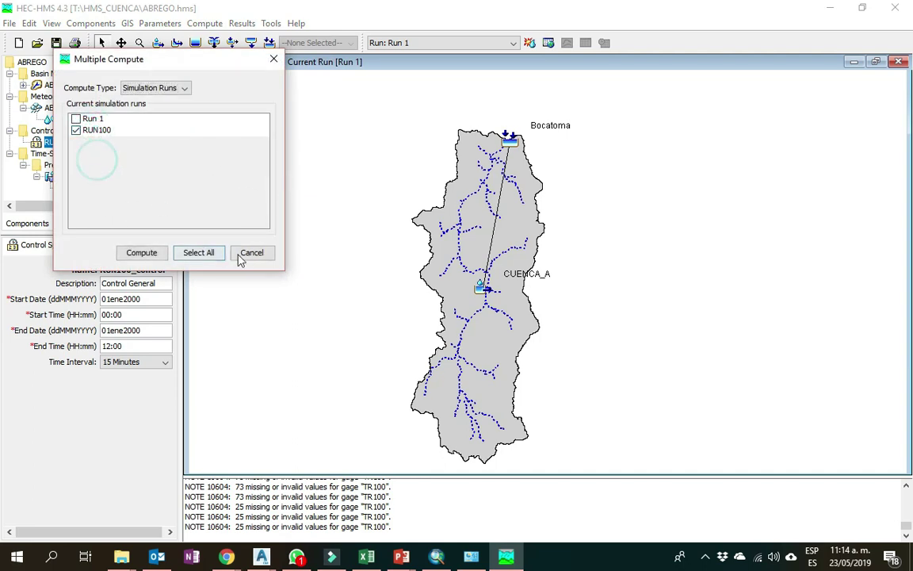
left_click(246, 252)
Compute the simulation runs Run 1 and RUN100 together and dismiss both progress windows.
left_click(209, 24)
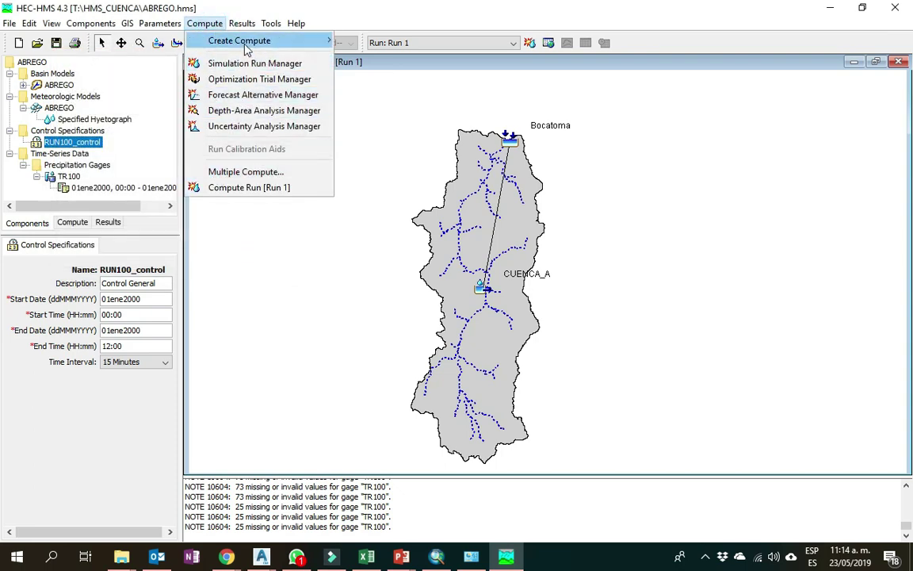
mouse_move(223, 44)
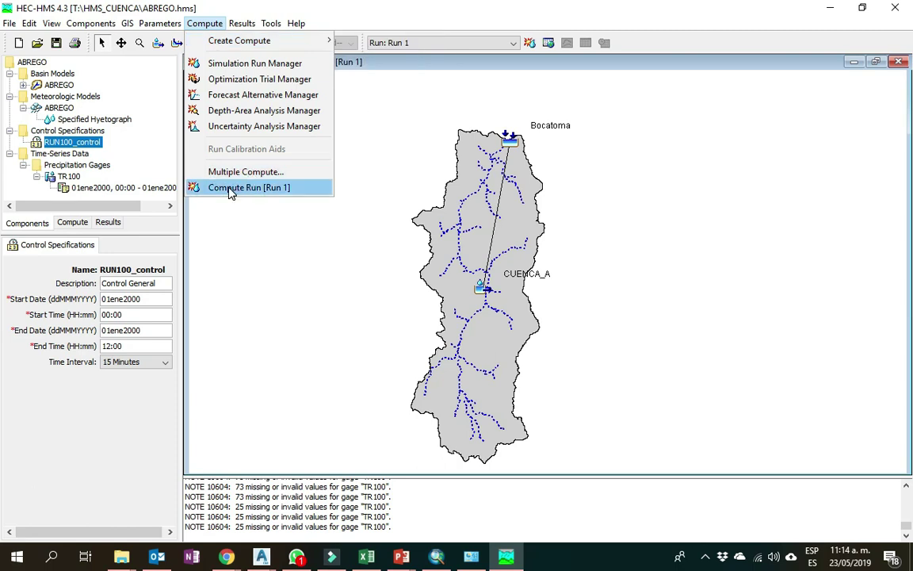
mouse_move(242, 26)
mouse_move(205, 23)
left_click(195, 155)
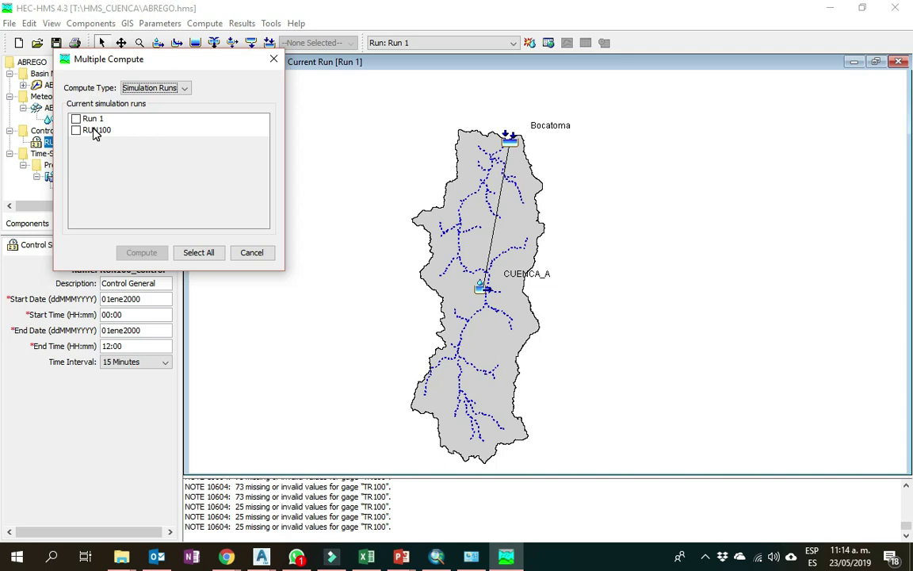
left_click(198, 252)
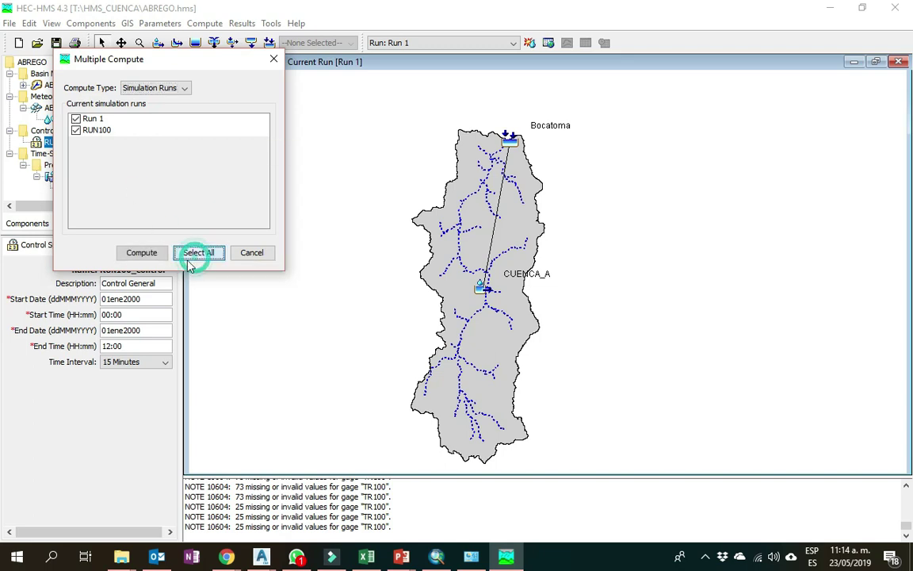
left_click(140, 253)
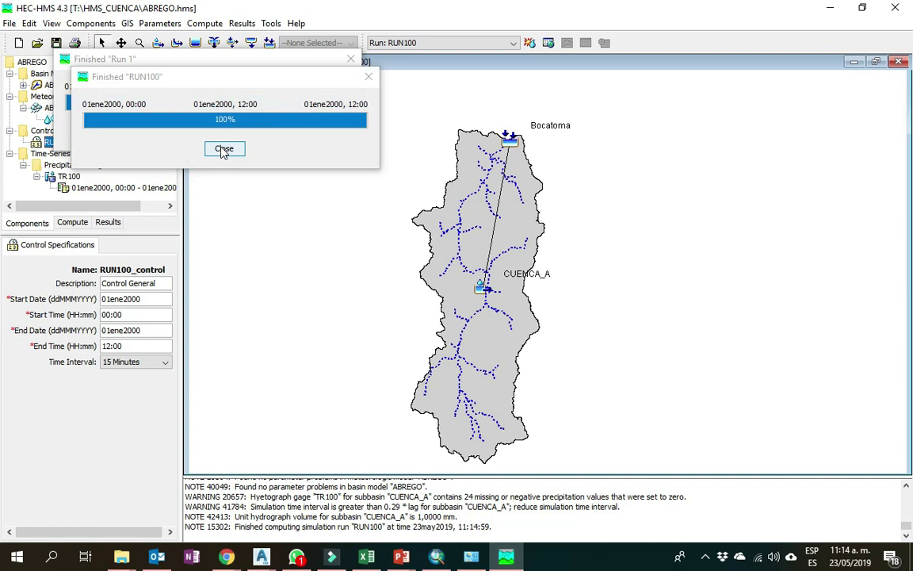
left_click(224, 150)
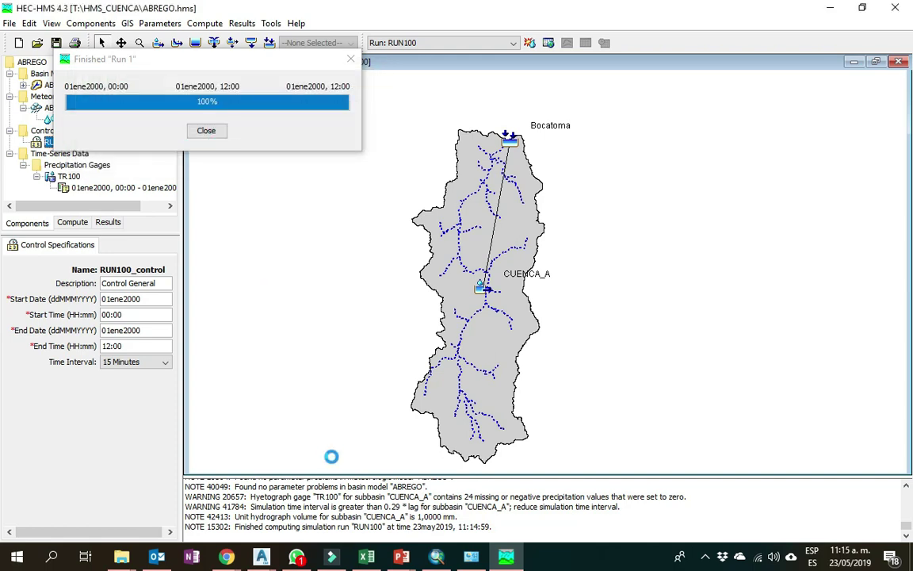
left_click(204, 131)
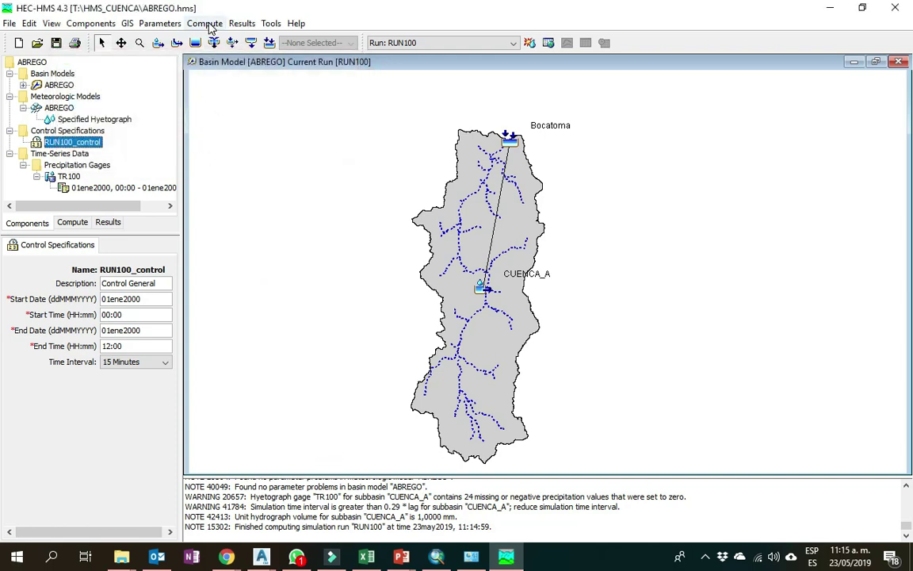
Compute the RUN100 simulation on its own and dismiss its progress window.
left_click(204, 23)
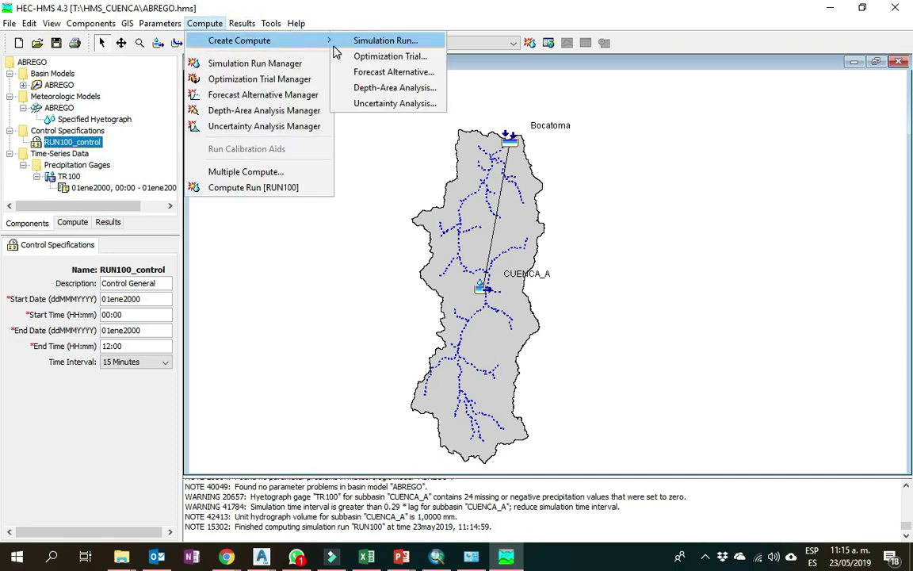
left_click(255, 188)
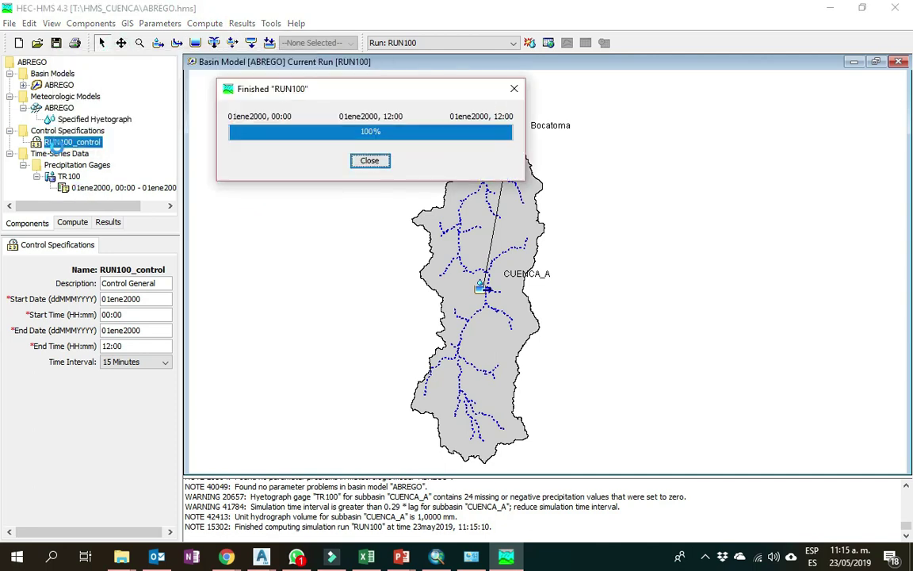
left_click(368, 161)
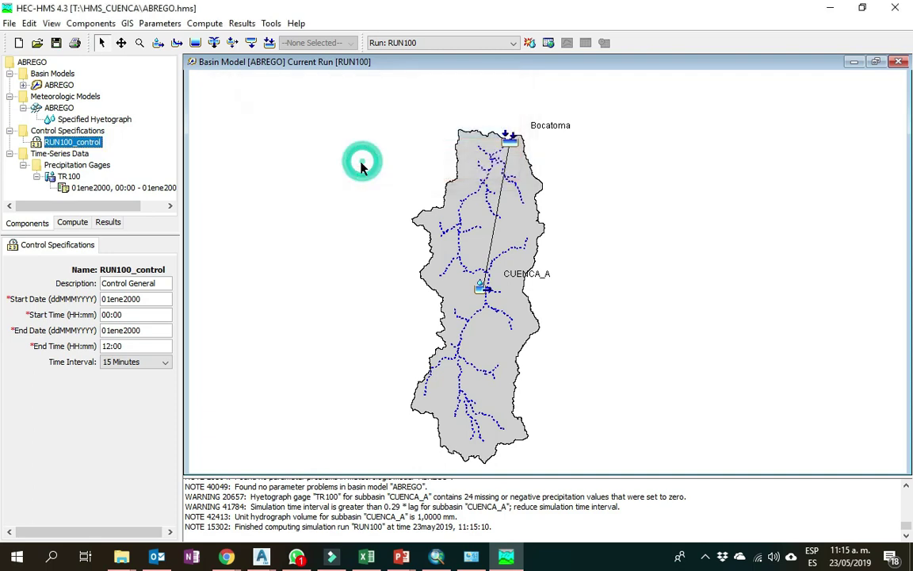
Examine the RUN100 results graph for subbasin CUENCA_A, including the outflow peak, and close it.
left_click(481, 290)
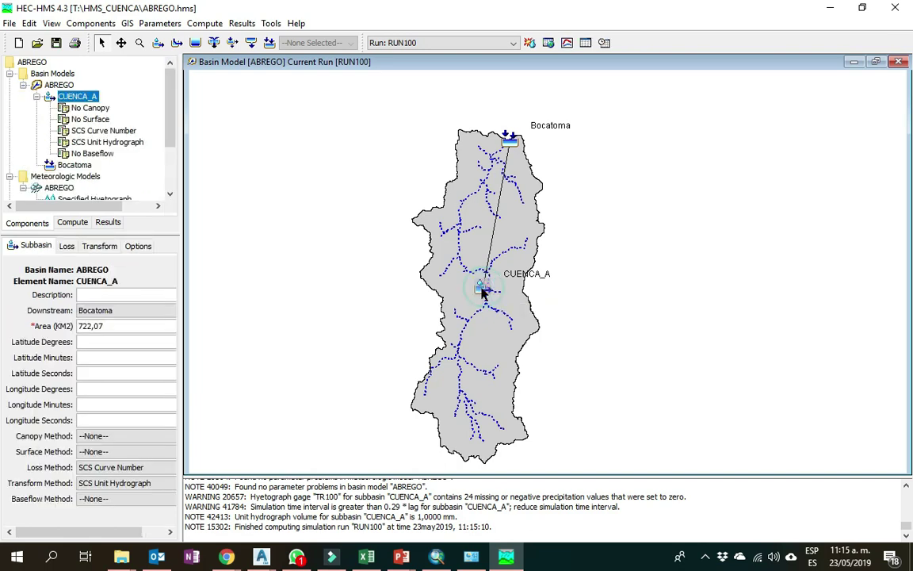
right_click(484, 292)
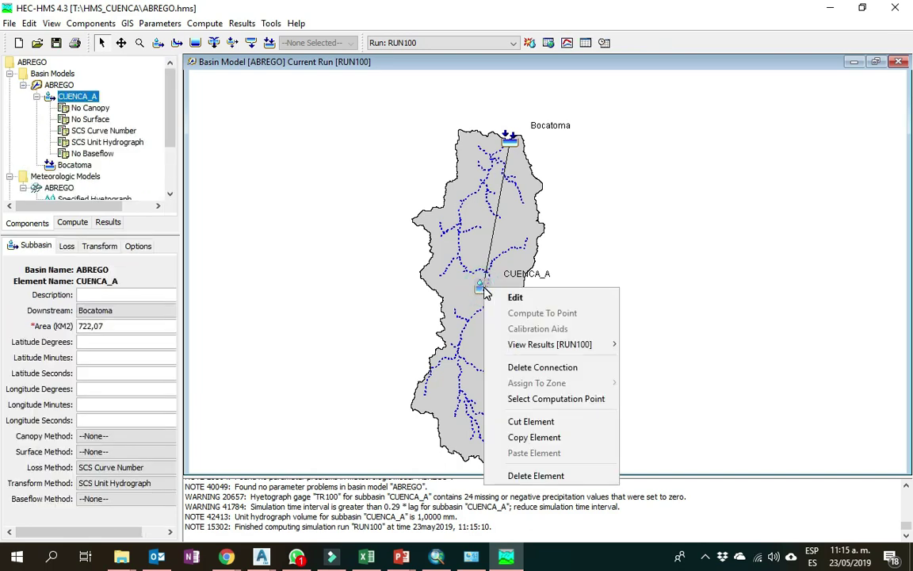
mouse_move(527, 351)
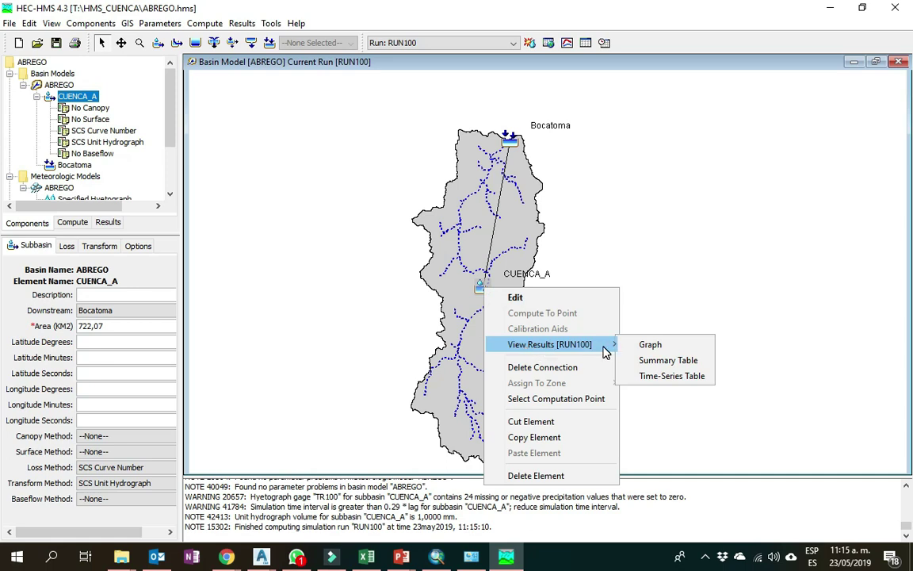
left_click(694, 350)
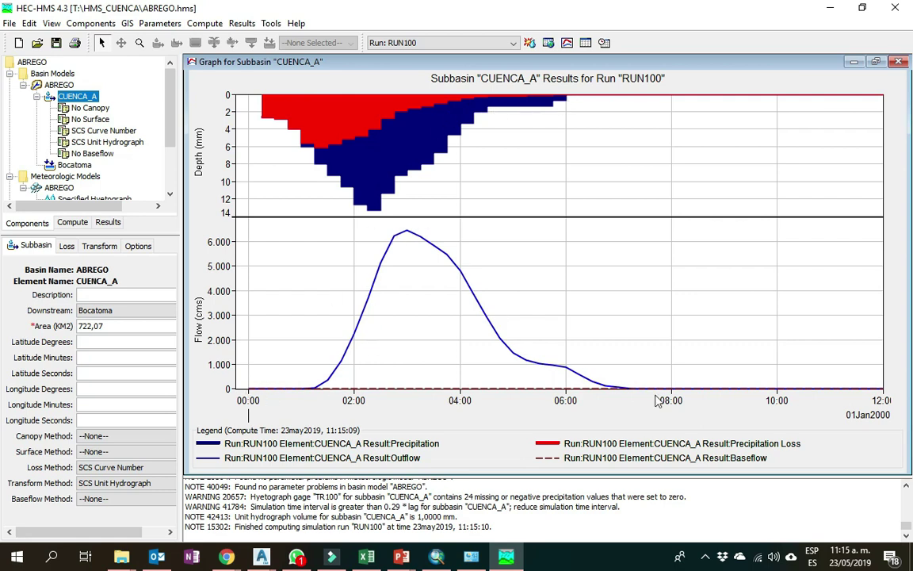
left_click(408, 236)
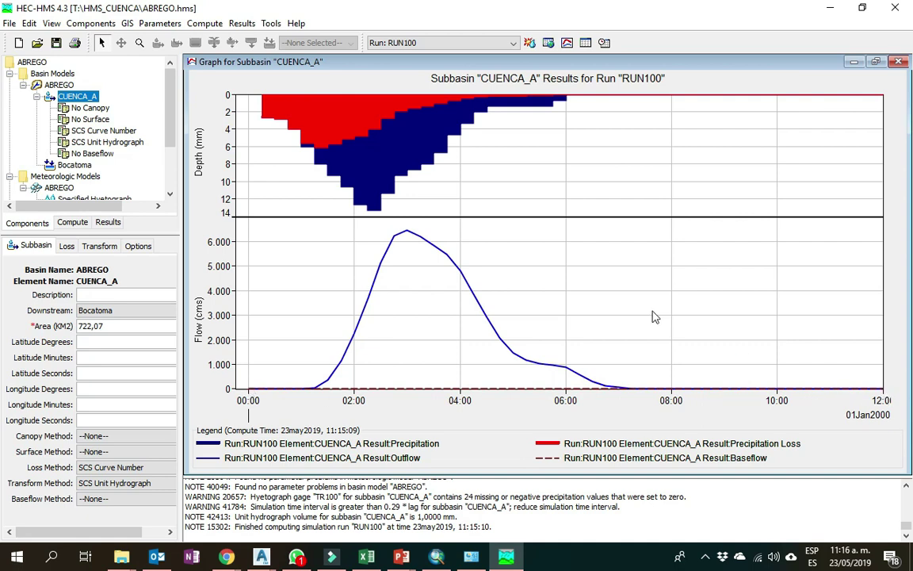
left_click(898, 63)
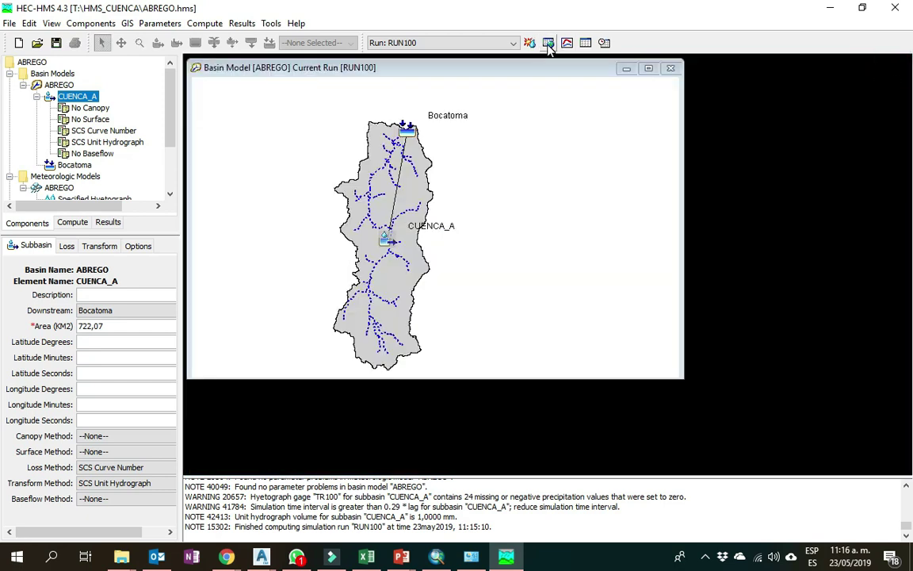
Examine CUENCA_A's drainage area, peak discharge, time of peak and volume in RUN100's global summary table, and close it.
left_click(419, 42)
left_click(419, 42)
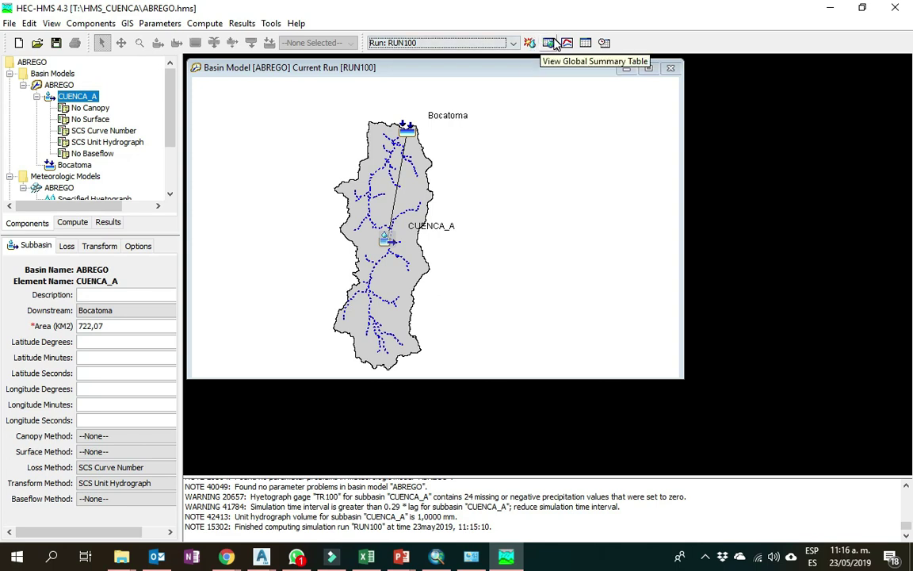
left_click(585, 42)
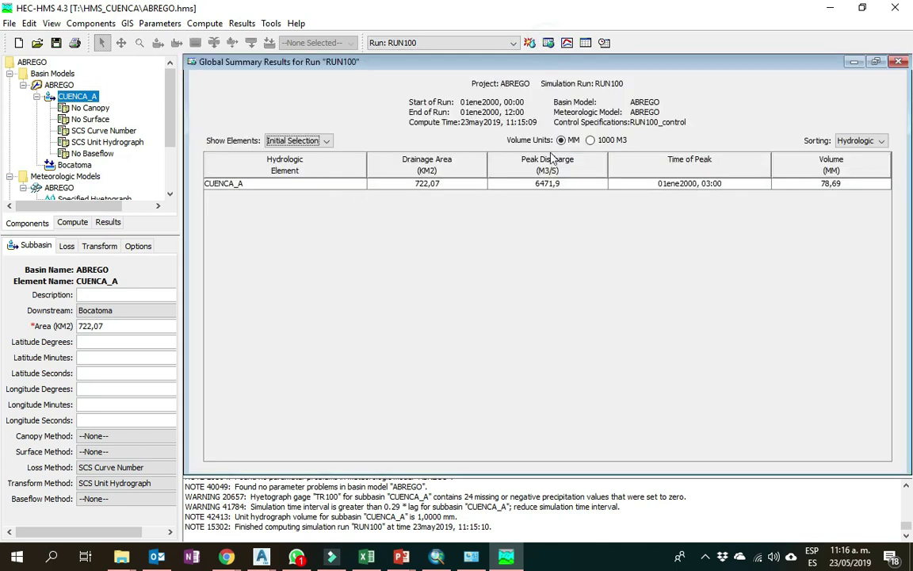
left_click(390, 184)
left_click(529, 183)
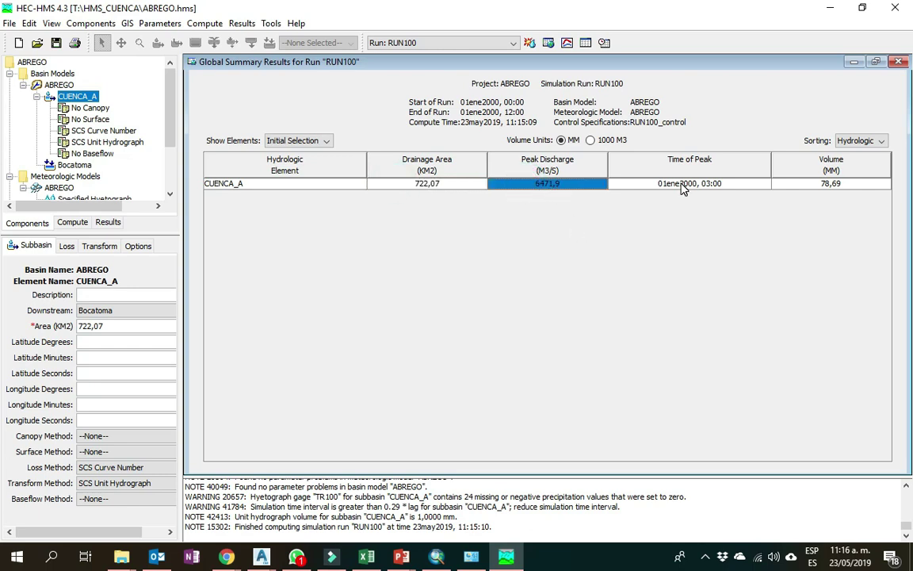
left_click(656, 183)
left_click(781, 183)
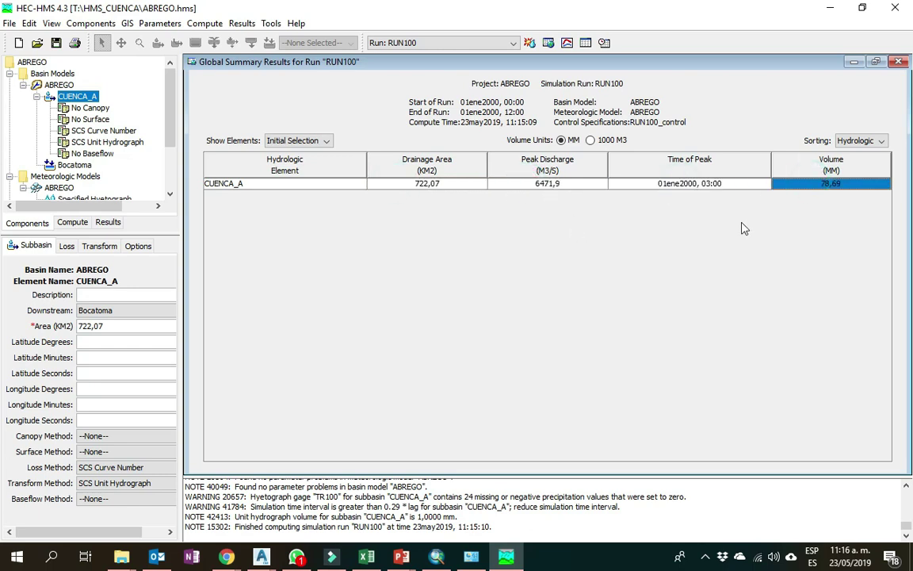
left_click(698, 187)
left_click(807, 185)
left_click(896, 62)
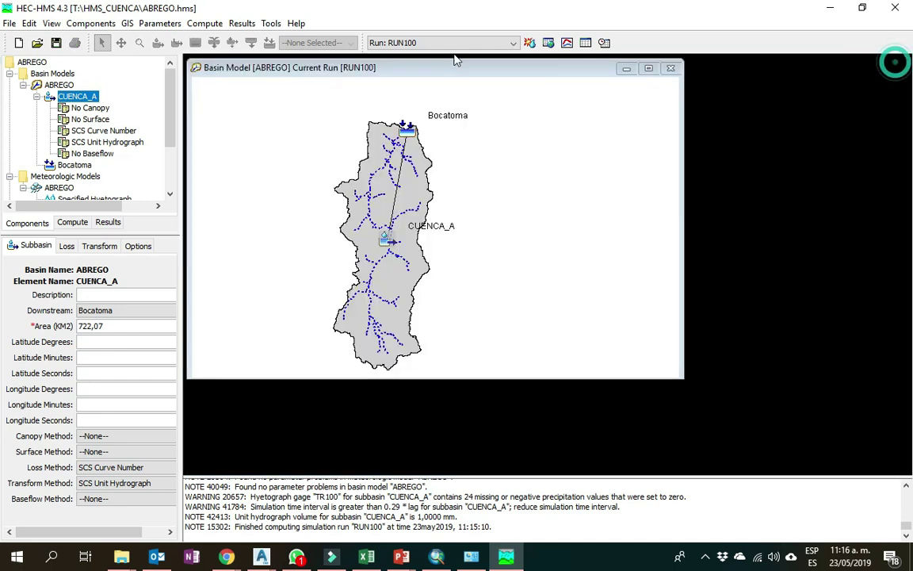
View the CUENCA_A results graph again, close it, and open the subbasin's RUN100 summary table.
left_click(568, 42)
left_click(899, 63)
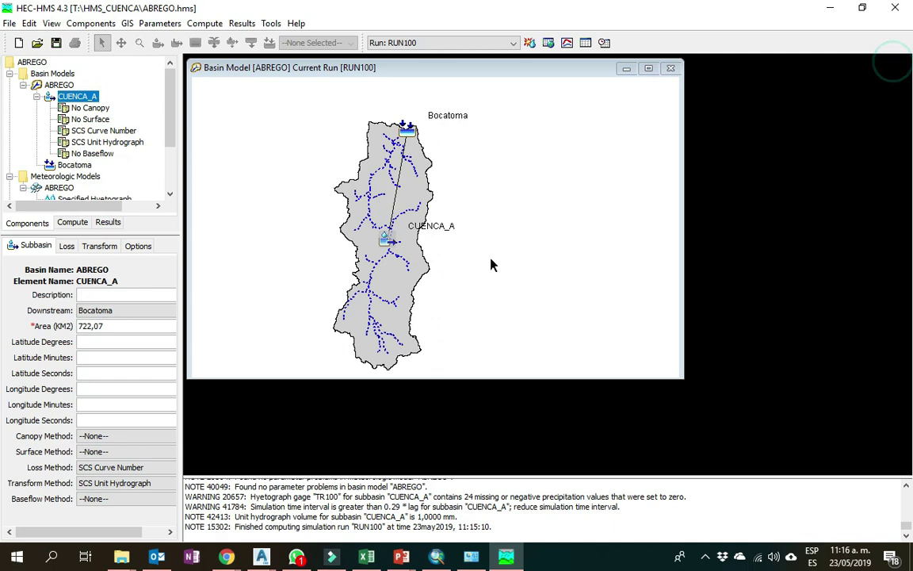
left_click(586, 43)
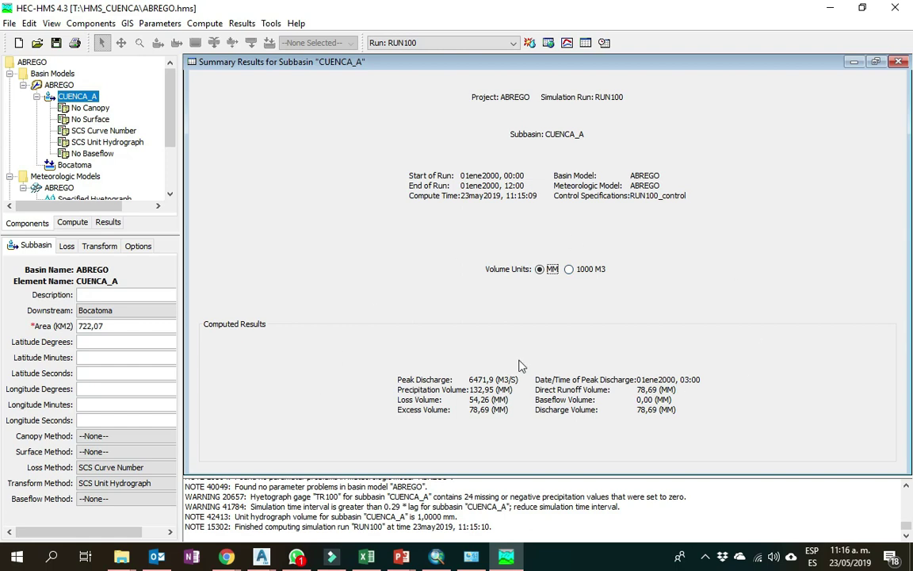
Close the summary table and open CUENCA_A's time-series results table for RUN100.
left_click(812, 206)
left_click(901, 63)
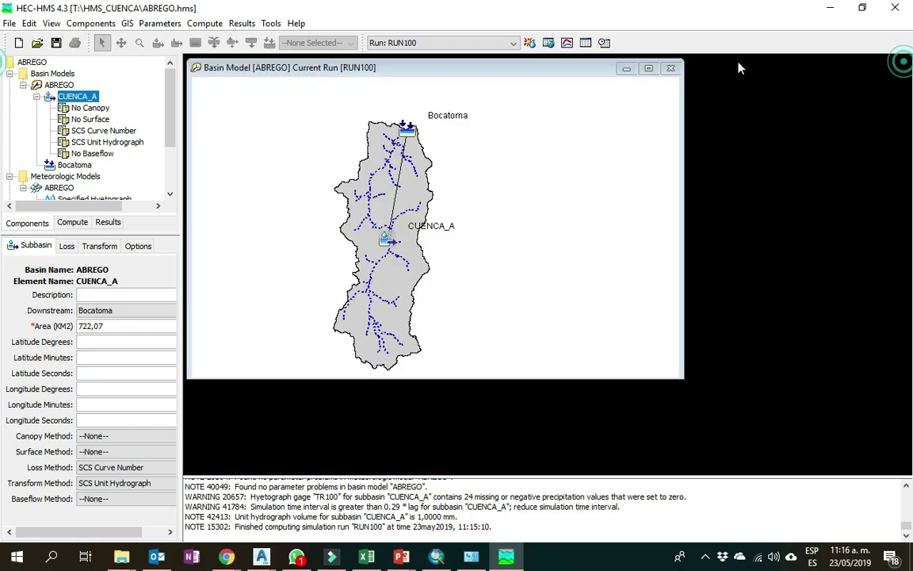
left_click(546, 42)
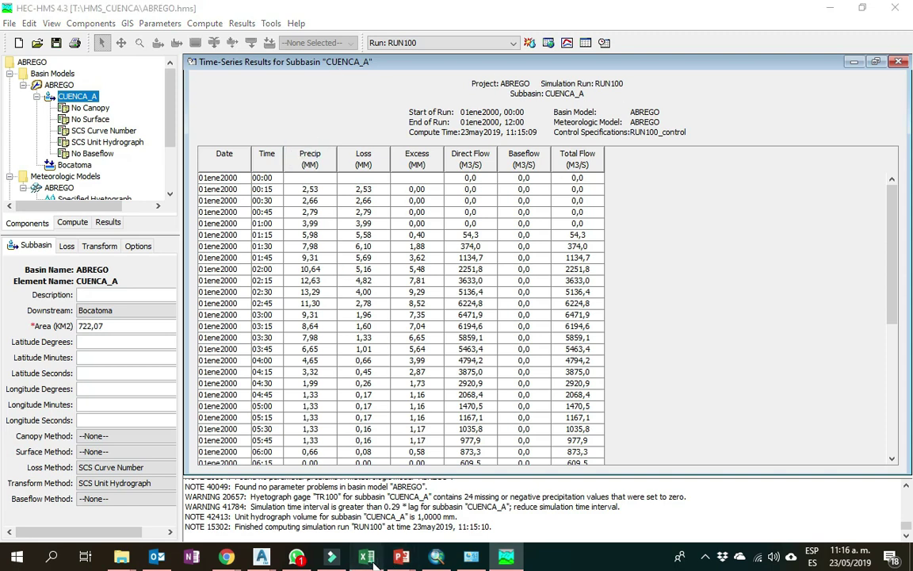
Uncover the results table by moving the Excel rainfall workbook aside, and examine CUENCA_A's precipitation at 00:15, 00:30 and 02:30.
left_click(367, 555)
left_click(367, 258)
key("Escape")
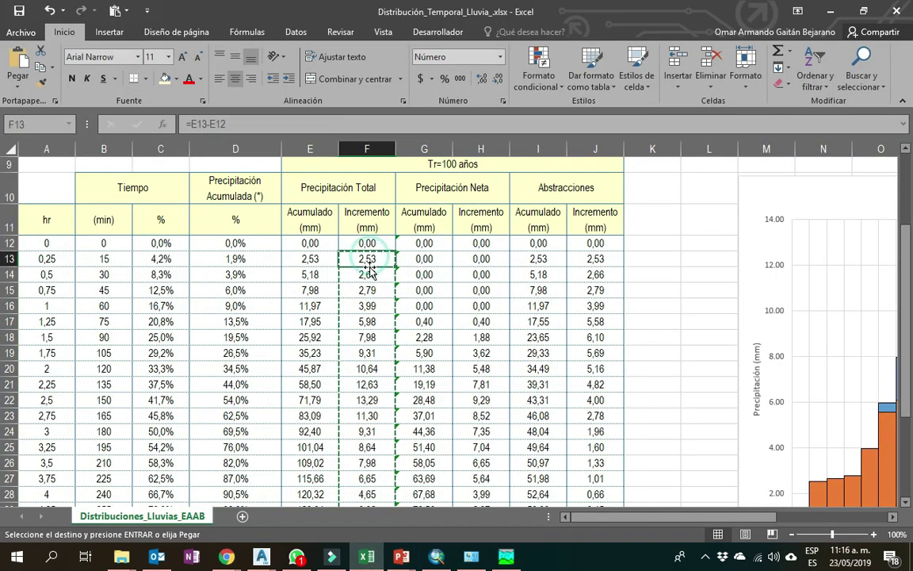
left_click_drag(350, 16, 763, 209)
left_click(402, 65)
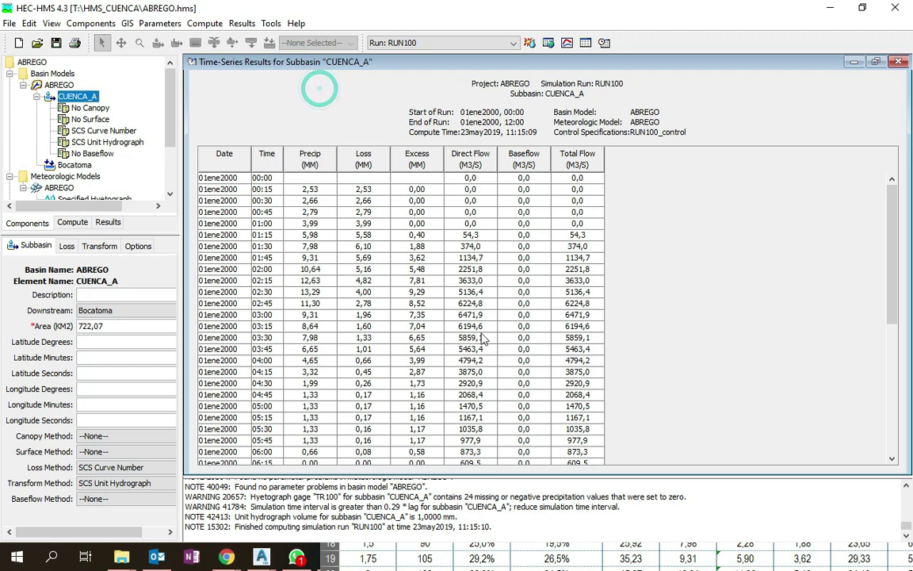
left_click(310, 190)
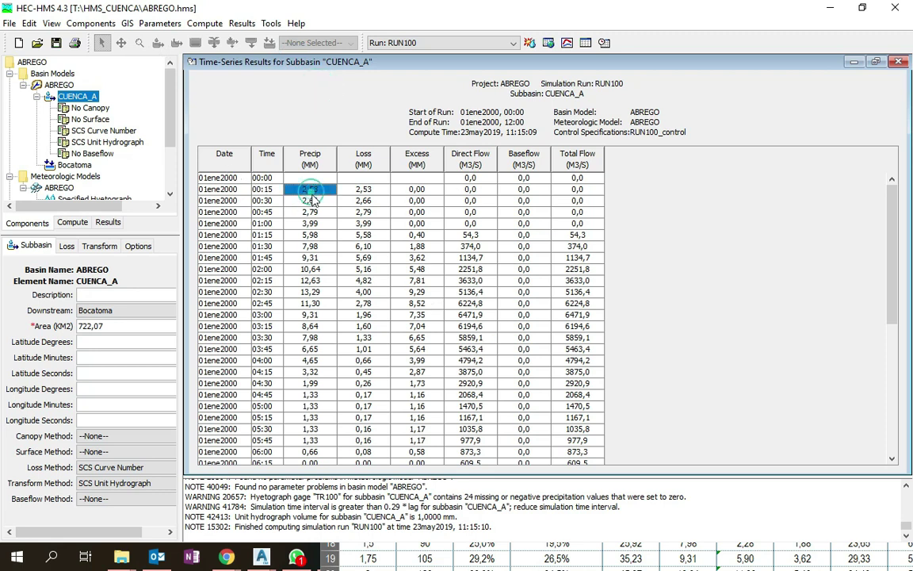
left_click(305, 201)
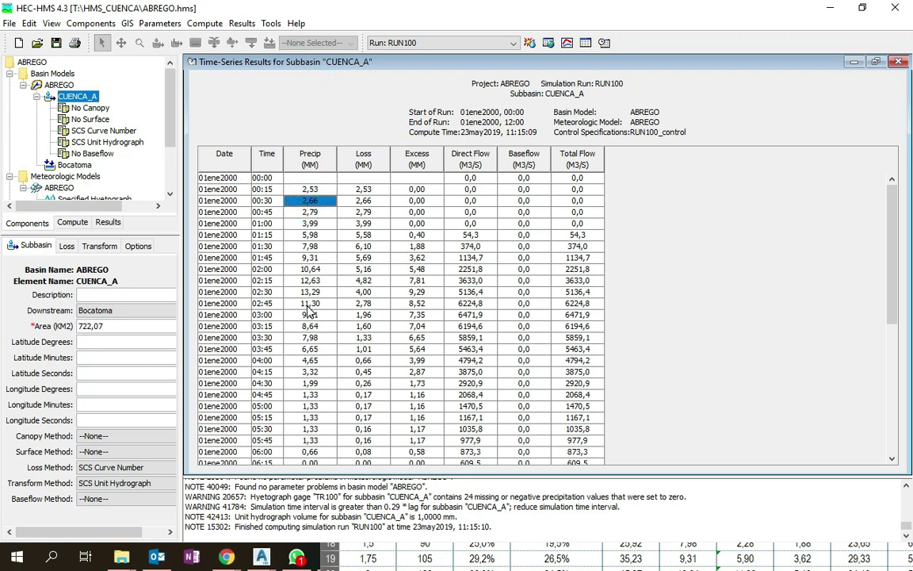
left_click(264, 292)
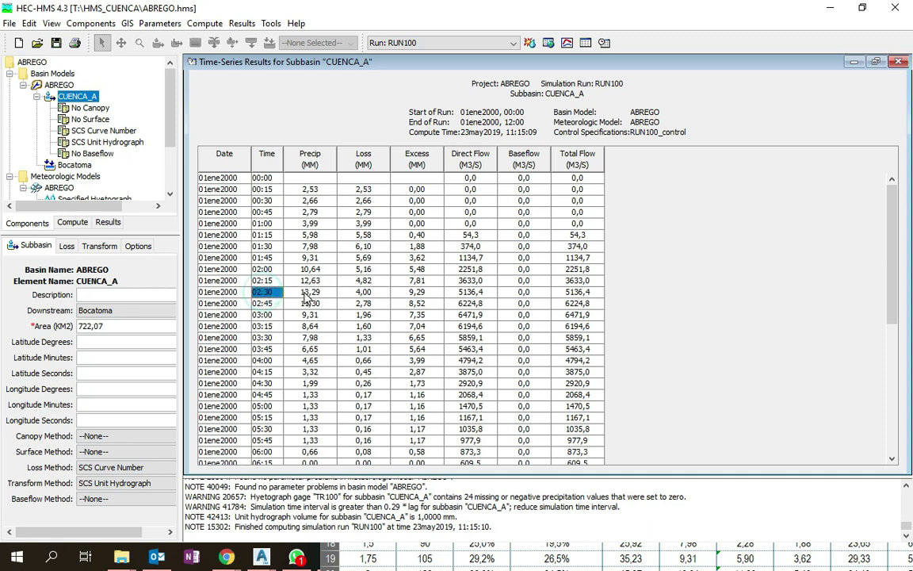
left_click(311, 295)
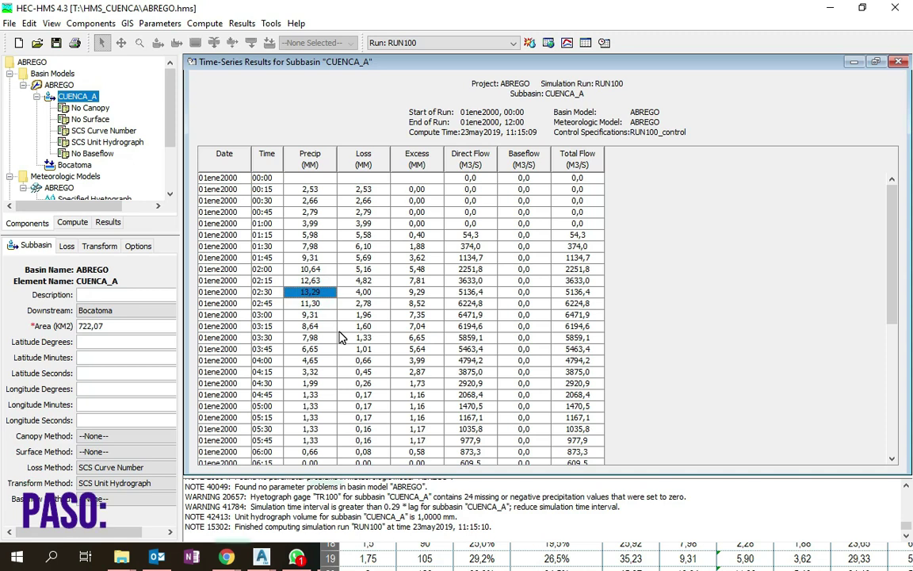
Check the total, abstraction and net precipitation increments for 2,5 hours in the Excel rainfall distribution against the simulated values.
key("alt+Tab")
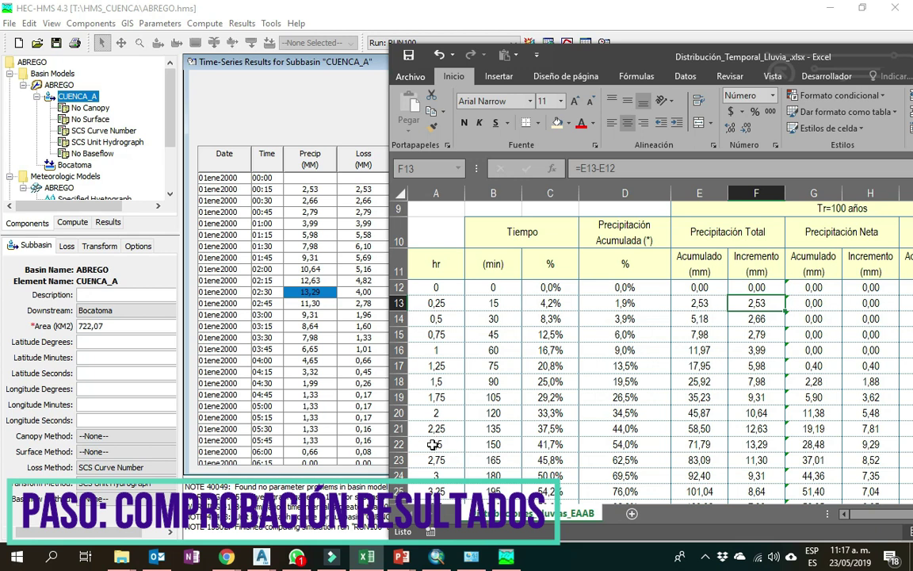
left_click(751, 444)
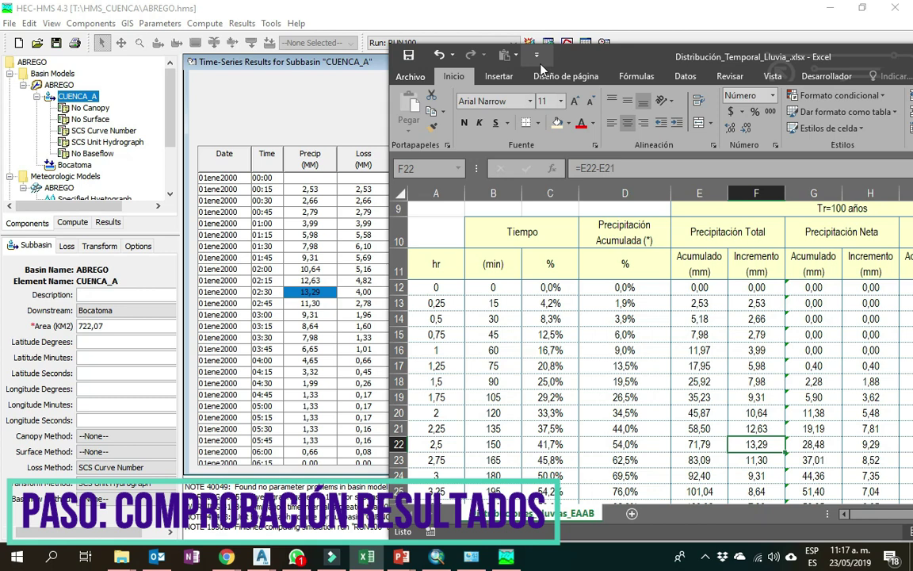
left_click_drag(484, 49, 729, 327)
left_click_drag(694, 344, 574, 58)
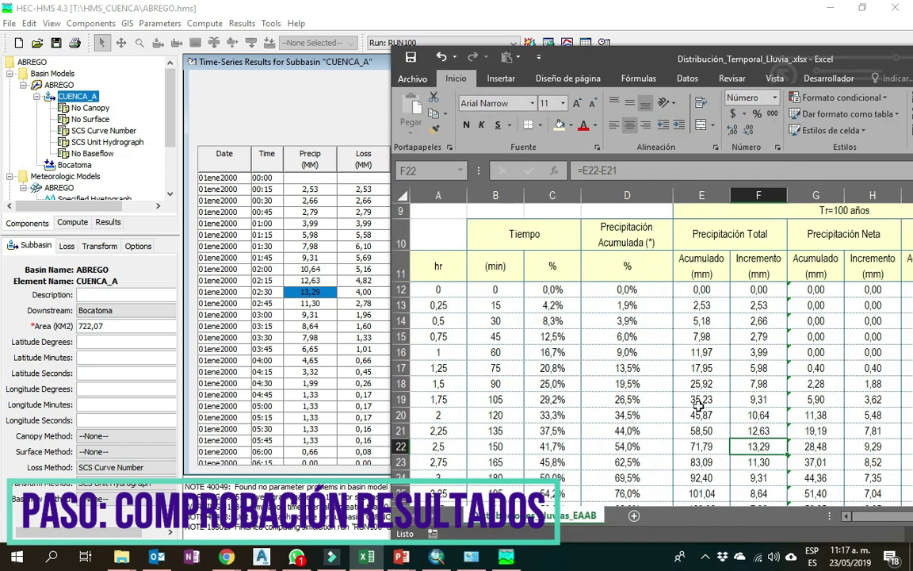
key("Right")
key("Right")
key("Right")
key("Right")
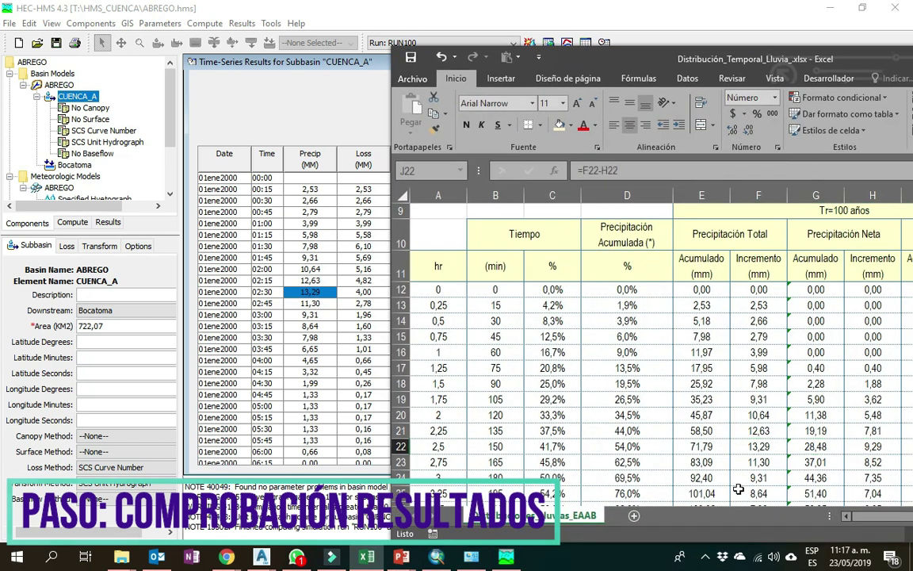
left_click_drag(668, 46, 433, 44)
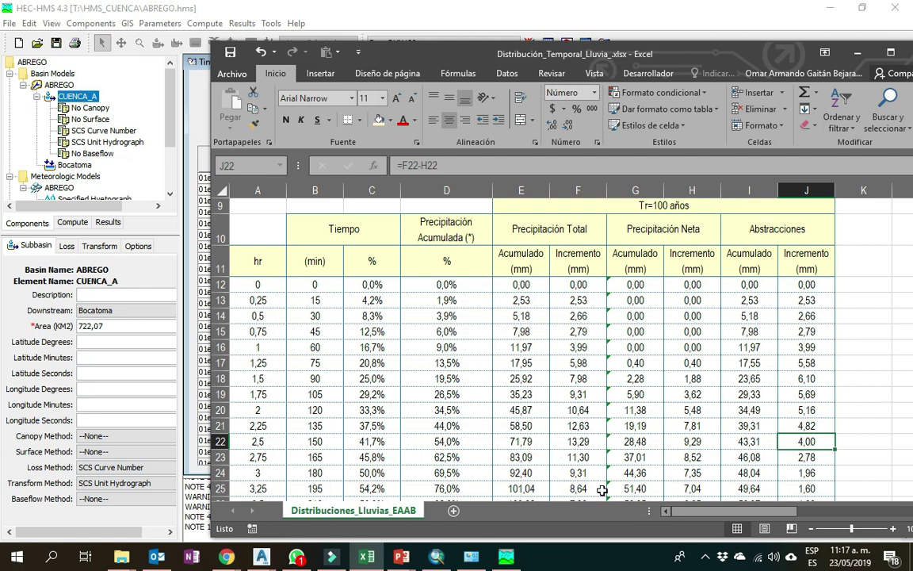
key("Left")
key("Left")
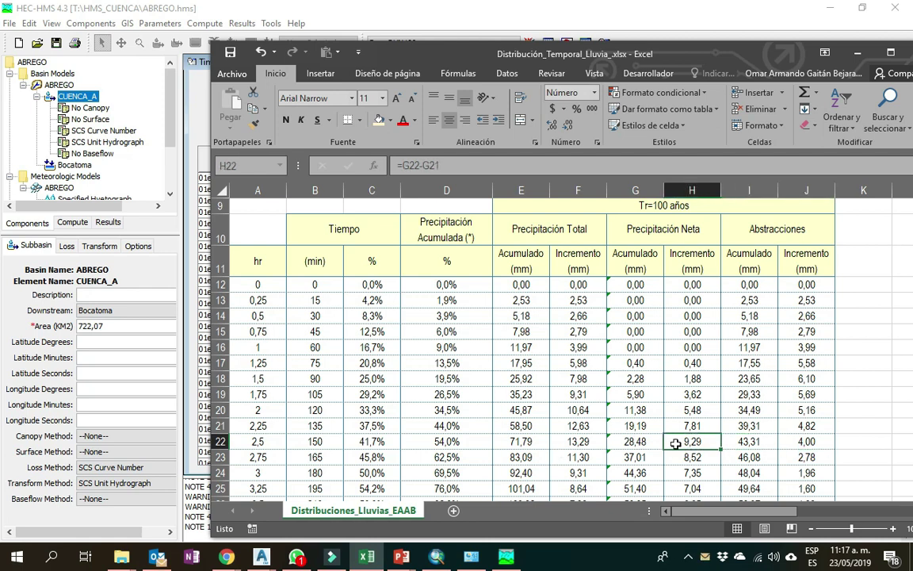
Dock the workbook aside, return to HEC-HMS, and examine the 02:30 excess and the direct and total flows near the peak.
left_click_drag(462, 62, 911, 206)
left_click(411, 297)
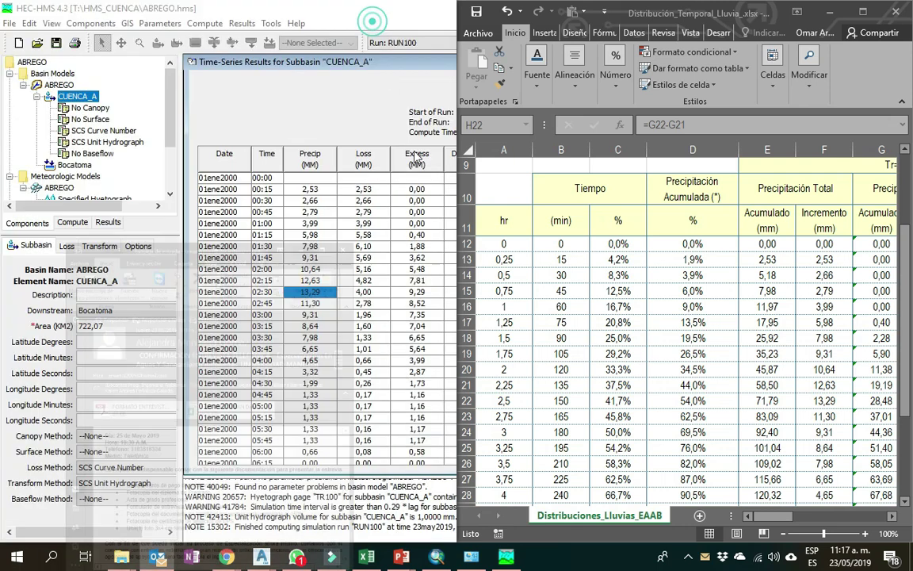
left_click(373, 11)
left_click(379, 82)
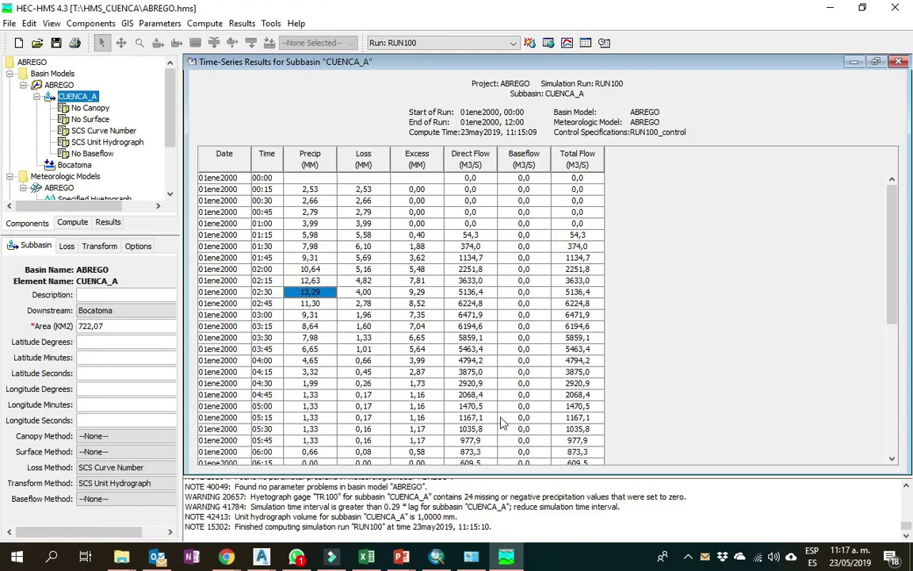
left_click(420, 290)
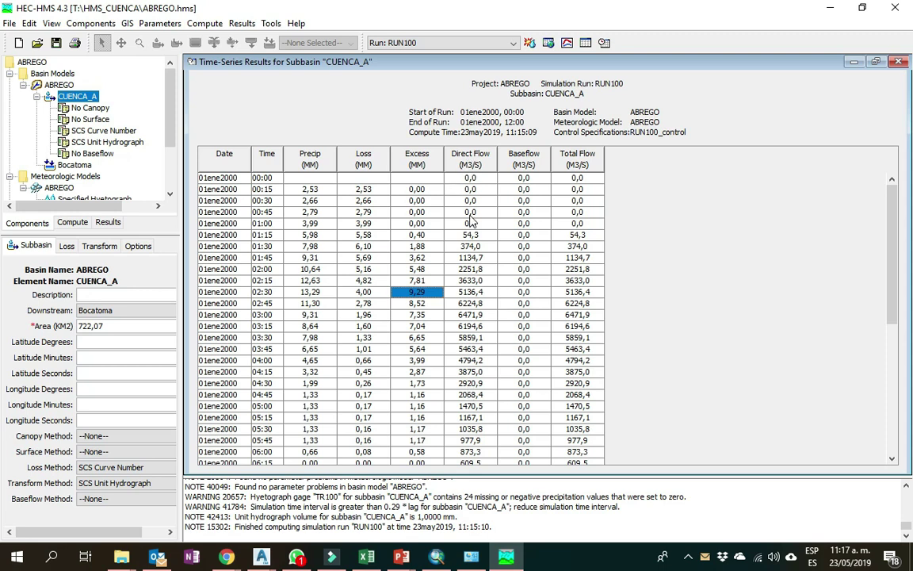
left_click(464, 315)
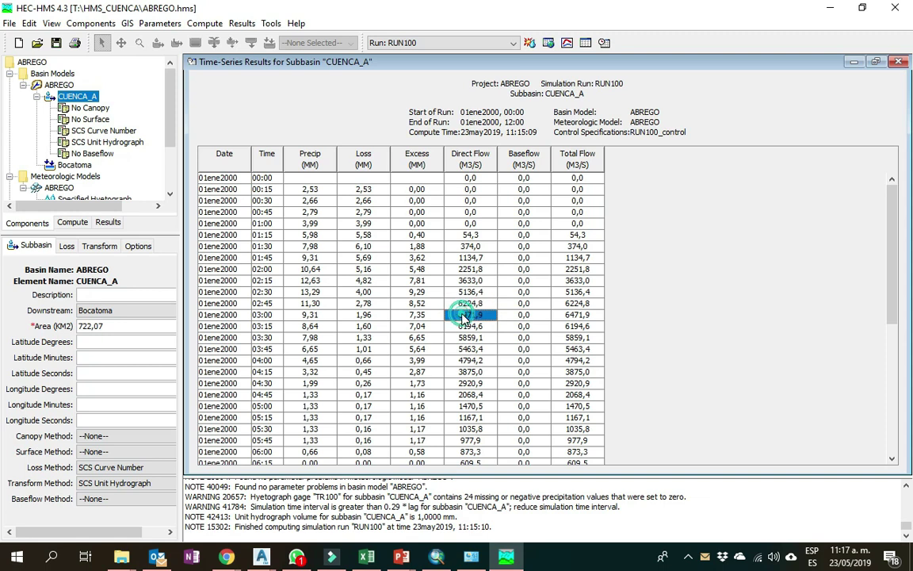
left_click(468, 304)
left_click(570, 304)
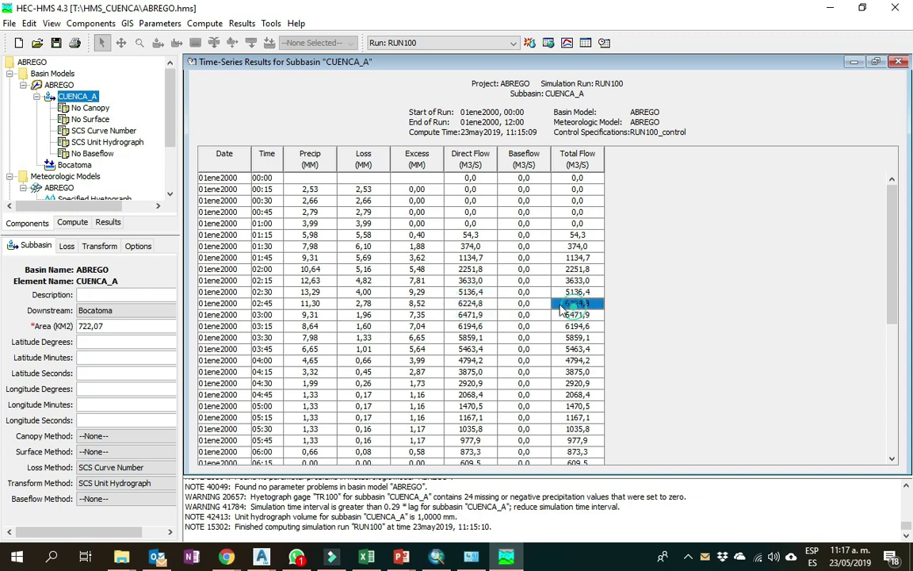
Copy the whole CUENCA_A time-series table, from 00:00 to 12:00 with all its columns.
left_click(218, 177)
left_click_drag(891, 297, 892, 444)
left_click(586, 458, "shift")
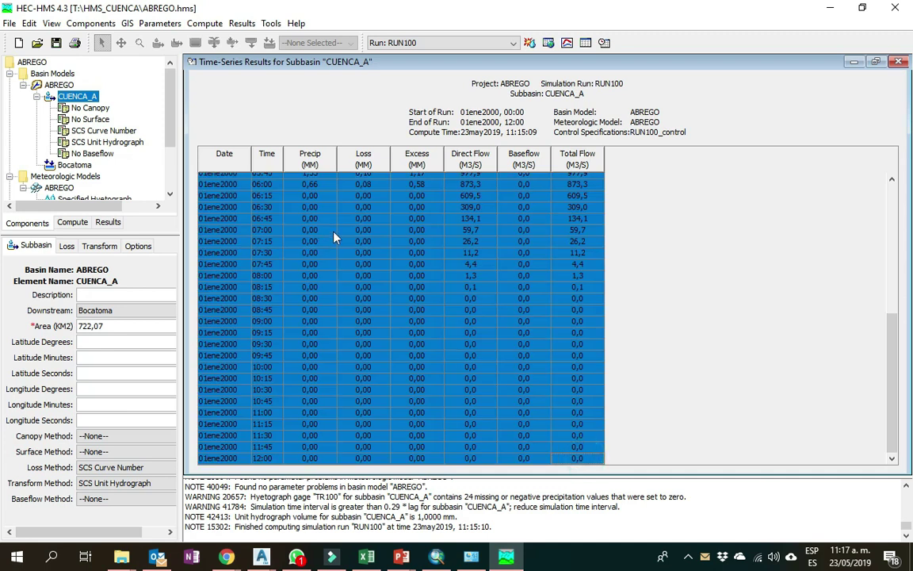
scroll(349, 232, "up", 8)
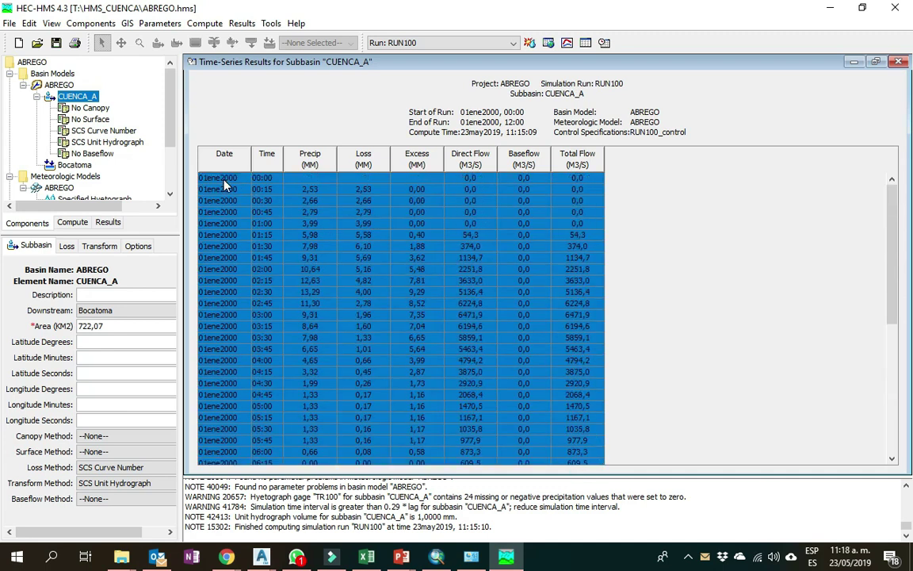
right_click(225, 184)
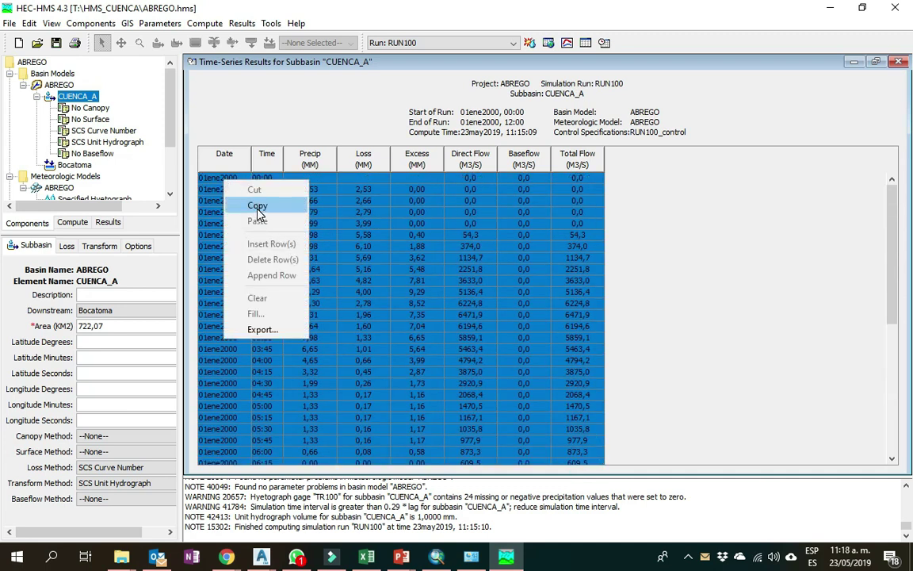
left_click(259, 208)
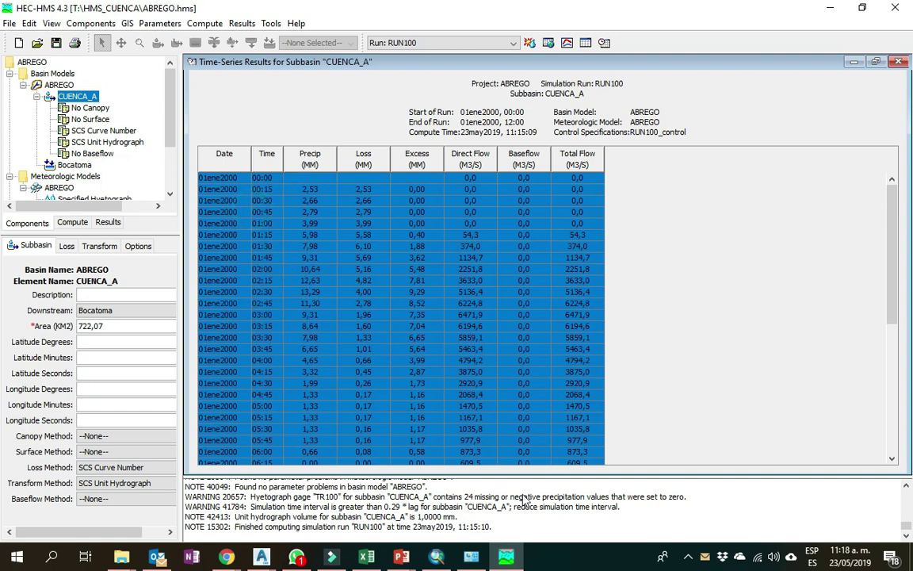
Switch to the Excel rainfall workbook, add a new sheet, and paste the copied time series starting at B3.
key("alt+Tab")
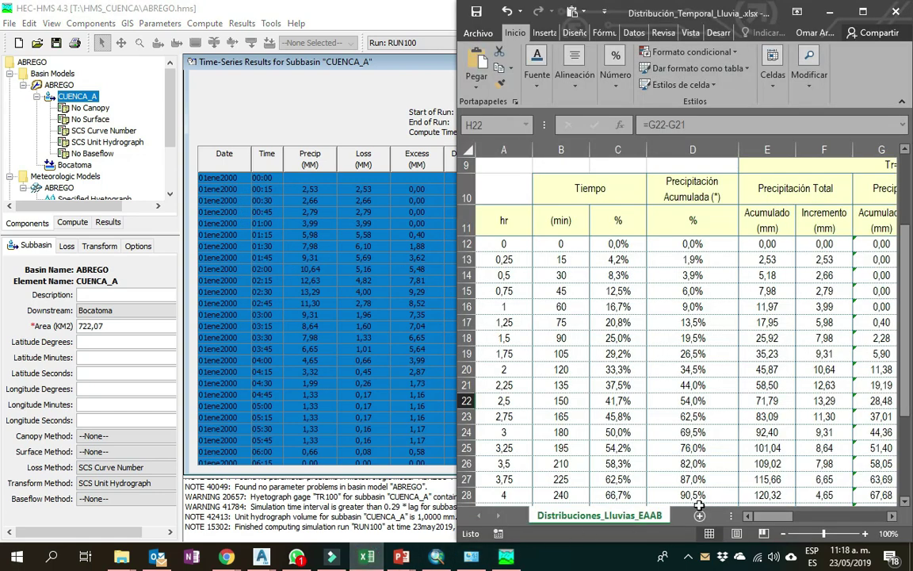
double_click(789, 12)
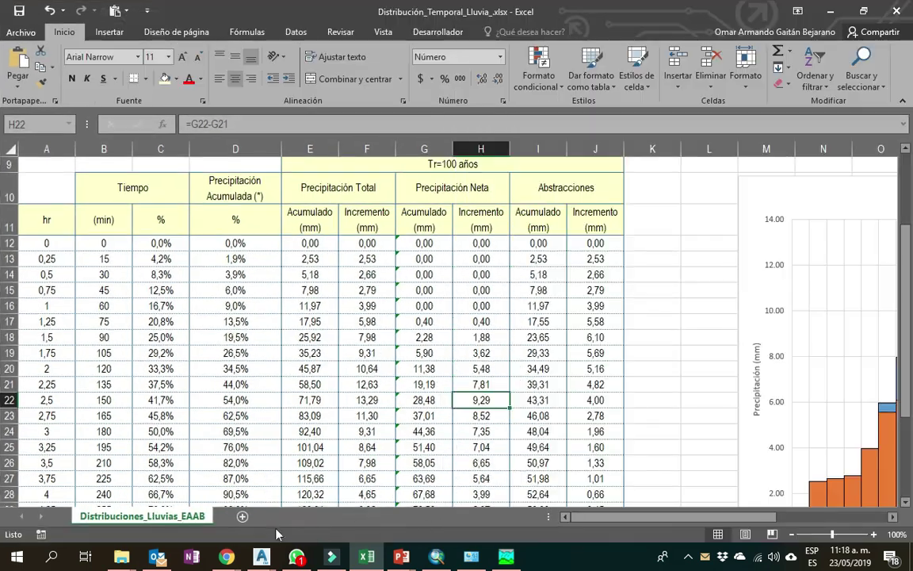
left_click(243, 516)
left_click(88, 197)
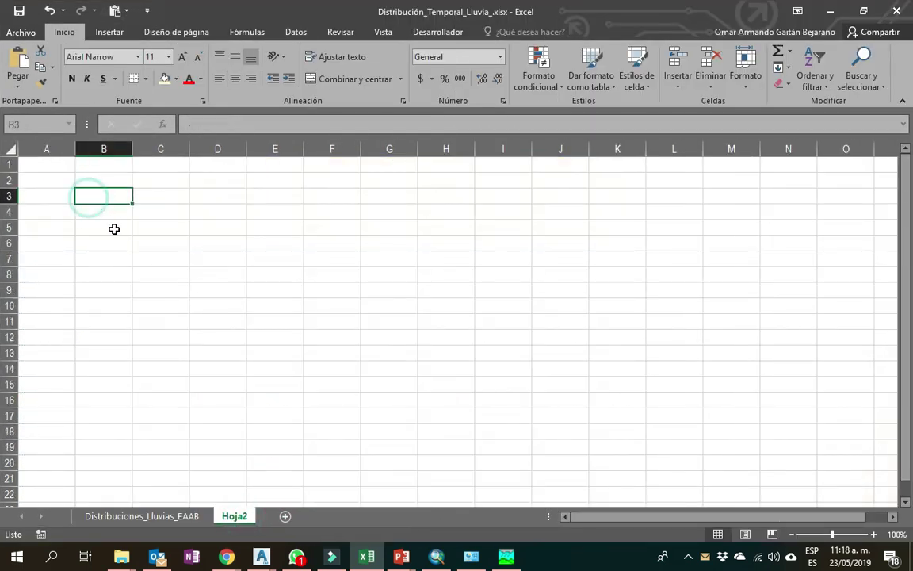
key("ctrl+v")
left_click(250, 292)
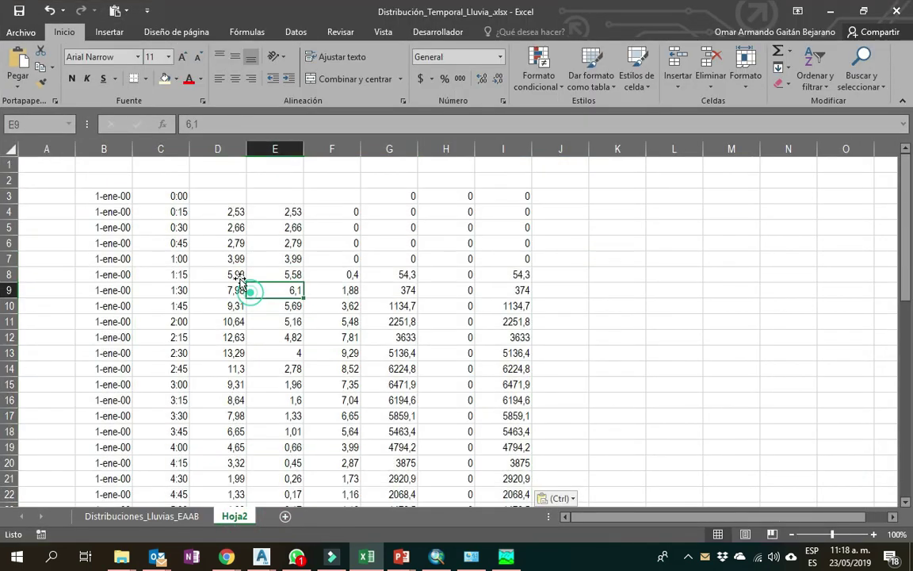
Label the pasted columns in B2:E2 as Fecha, Tiempo, Precipitación and PerPreci, keeping the HEC-HMS table in view for reference.
left_click(111, 180)
left_click_drag(252, 22, 553, 86)
type("F")
type("ECH")
type("cha")
key("Tab")
type("Tiem")
key("Tab")
type("P")
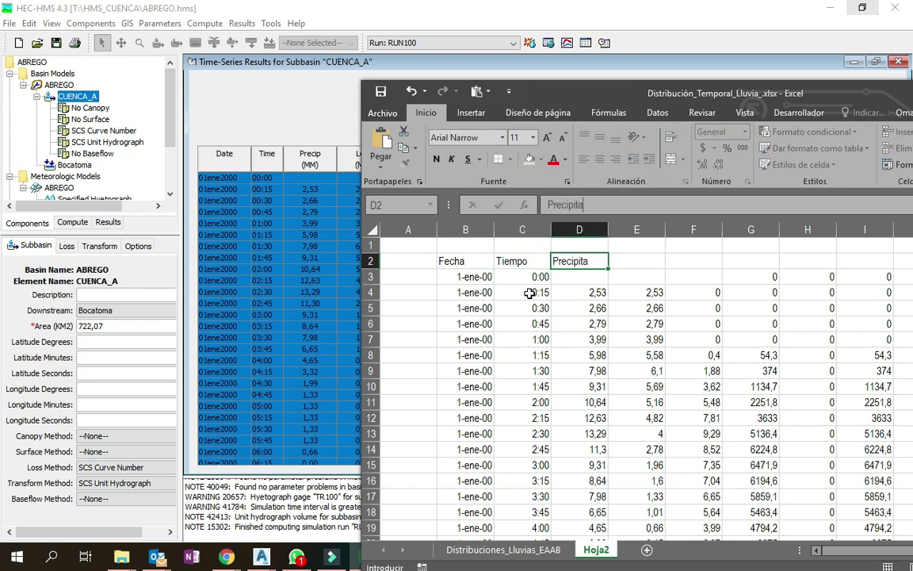
type("recipitación")
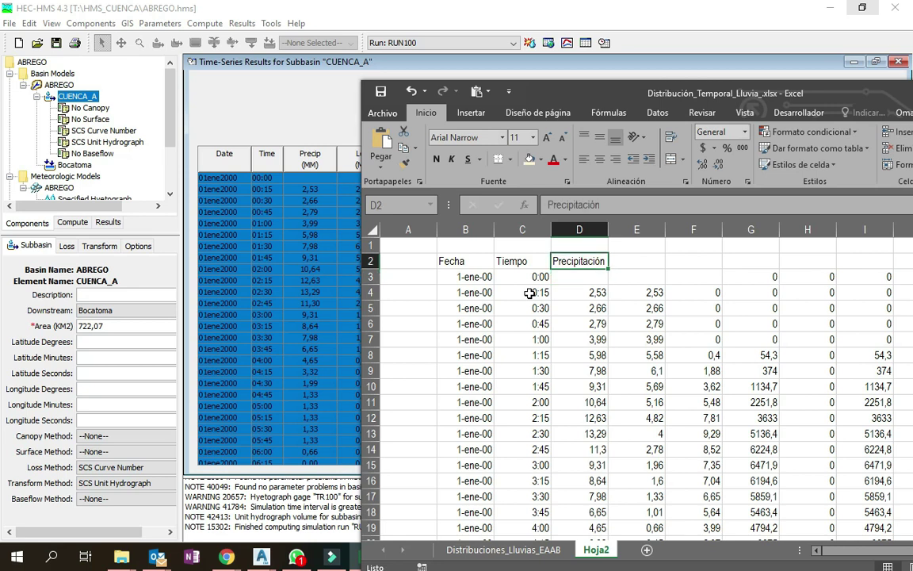
key("Tab")
type("P")
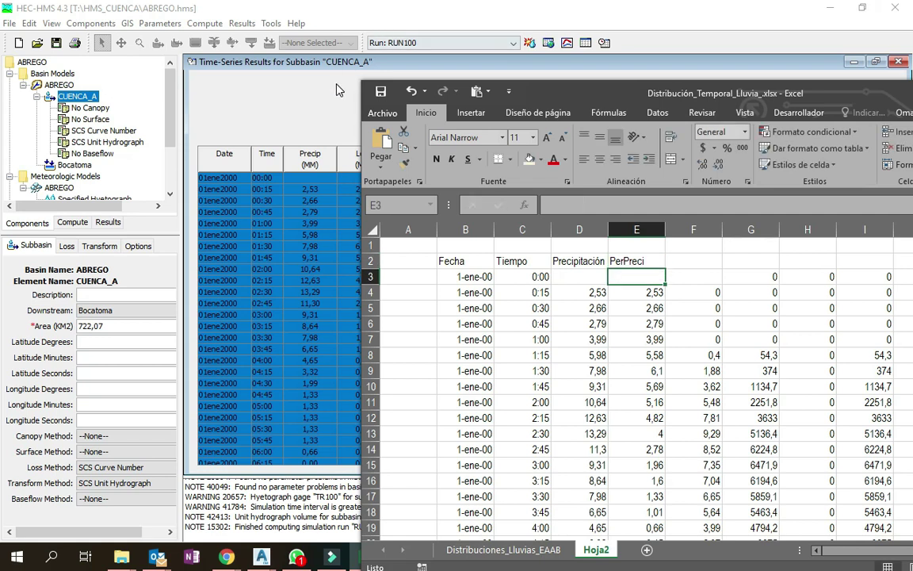
Return to HEC-HMS, close the time-series table, maximize the basin model map, and collapse CUENCA_A in the project tree.
key("alt+Tab")
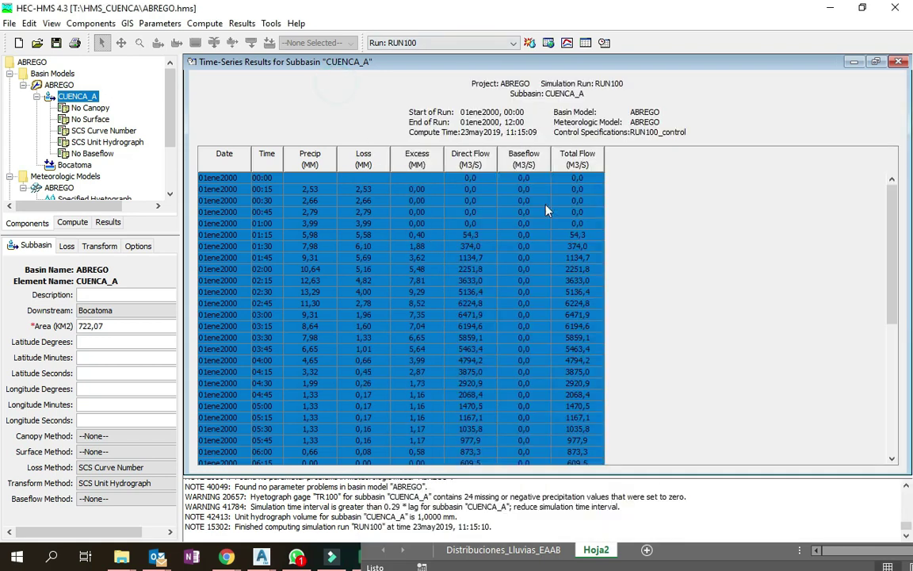
left_click(592, 547)
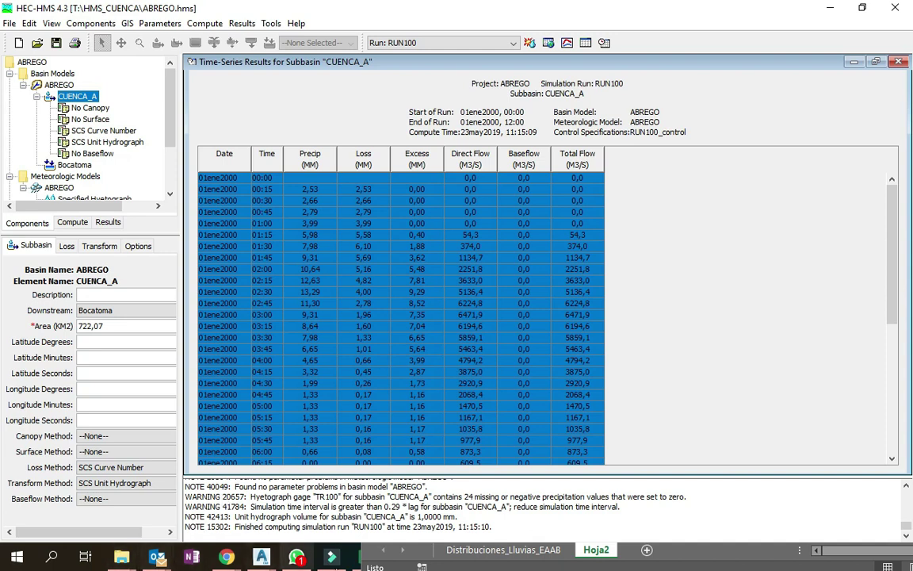
left_click(897, 64)
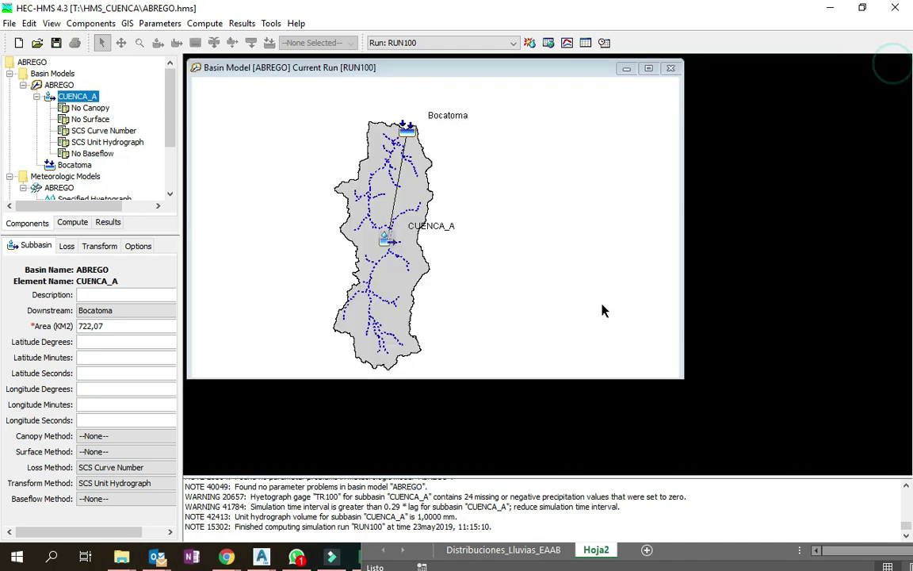
left_click(648, 67)
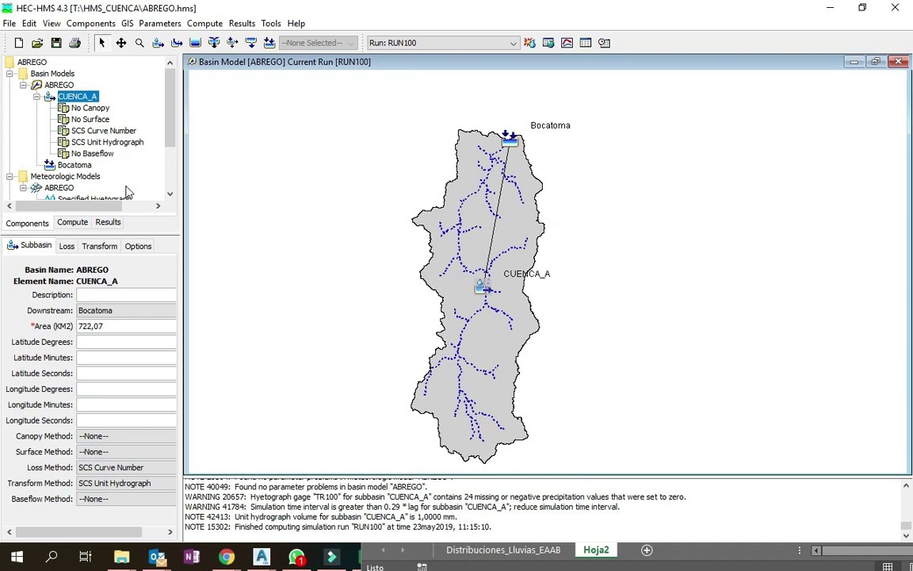
left_click(36, 95)
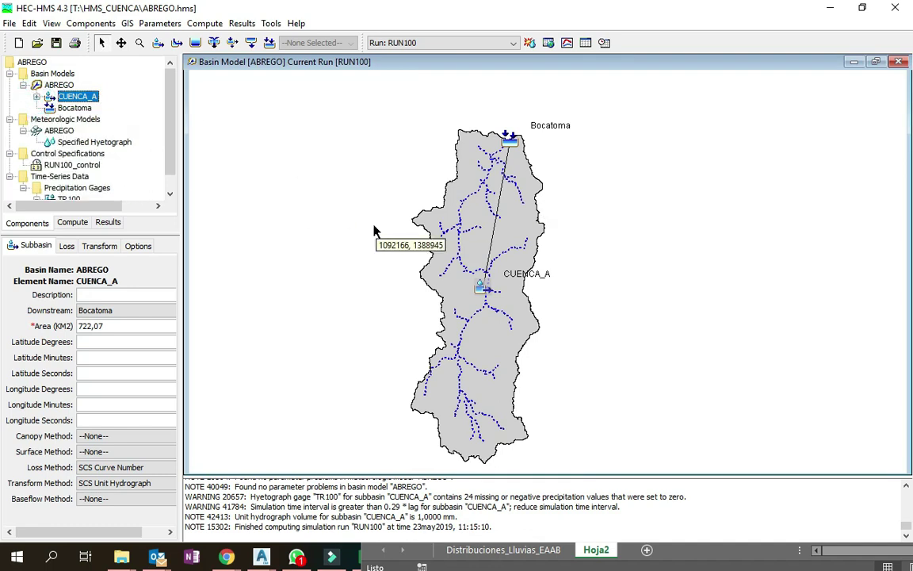
Reselect subbasin CUENCA_A under the ABREGO basin model and review its area setting.
left_click(82, 25)
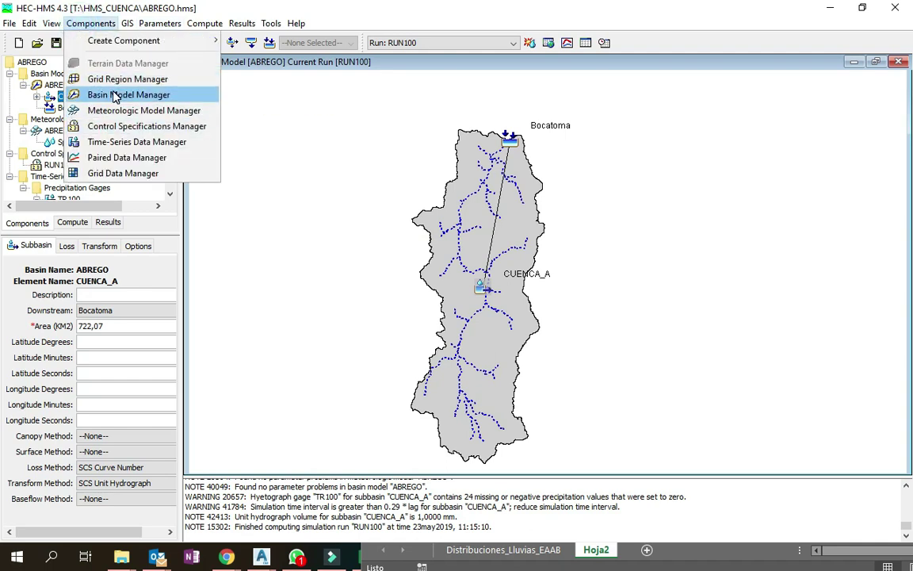
left_click(114, 6)
left_click(72, 108)
left_click(65, 97)
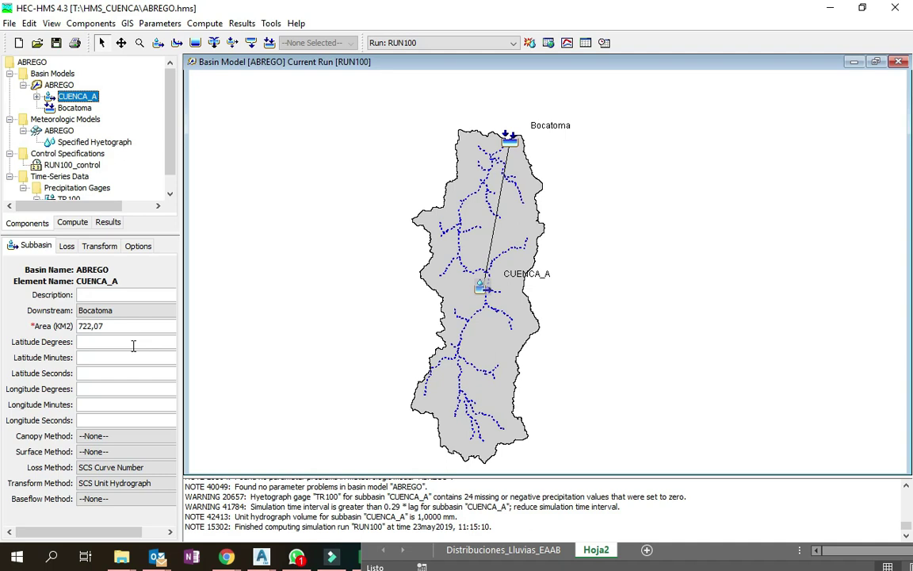
left_click(115, 326)
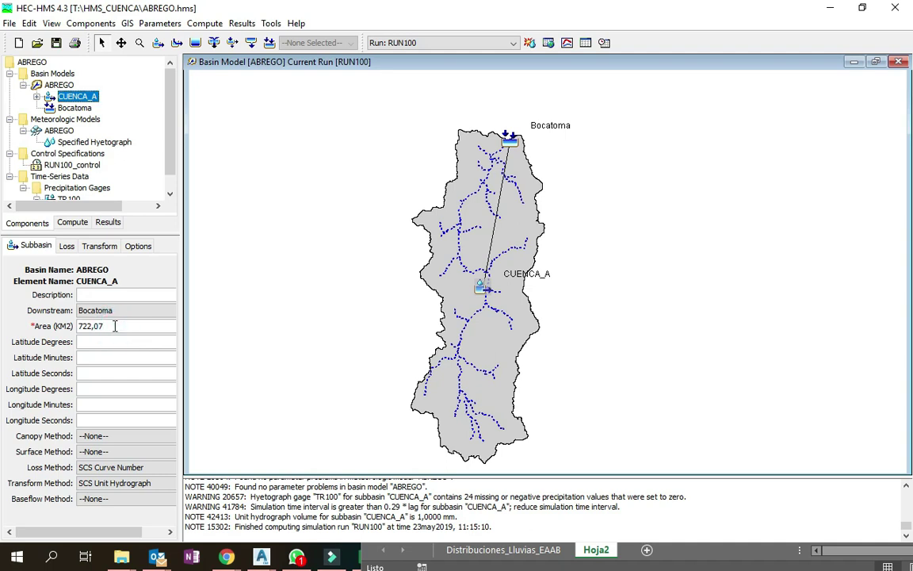